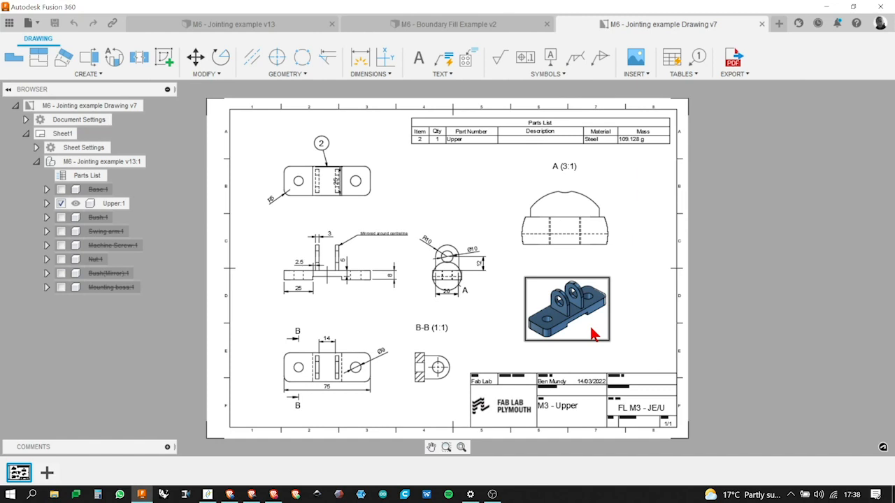
Switch to the M6 - Jointing example v13 design and start creating a drawing from the design
left_click(238, 26)
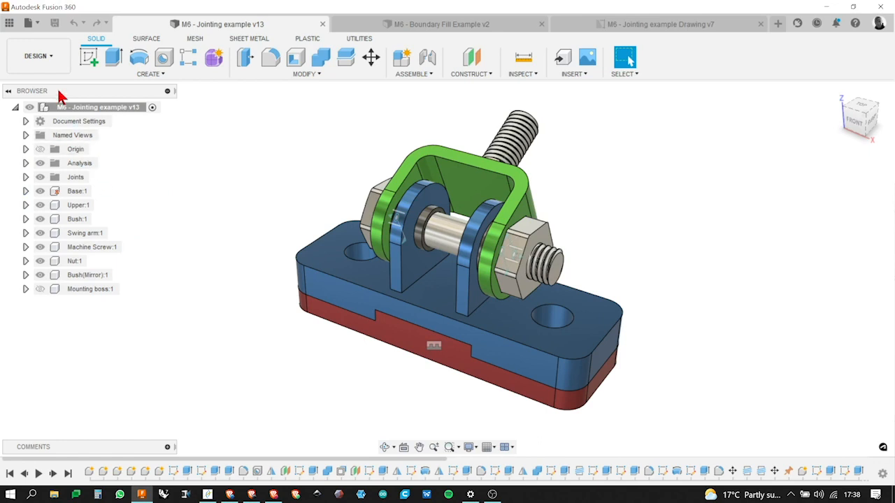
left_click(49, 56)
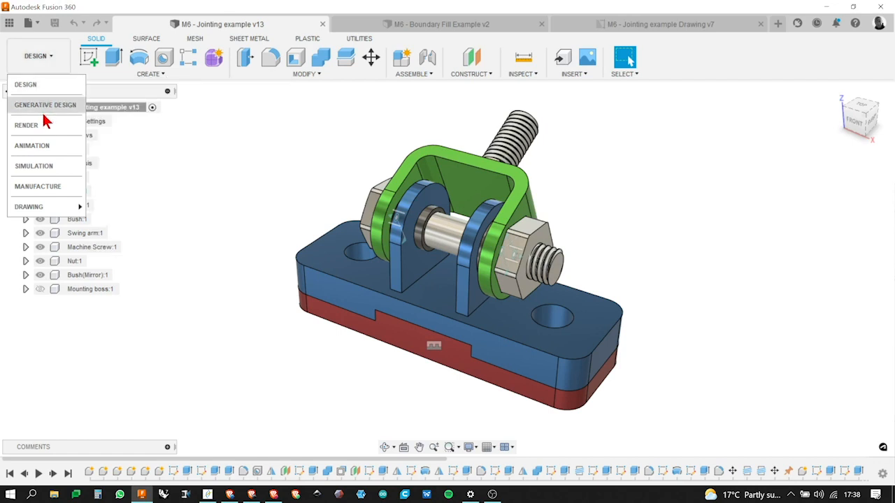
mouse_move(41, 213)
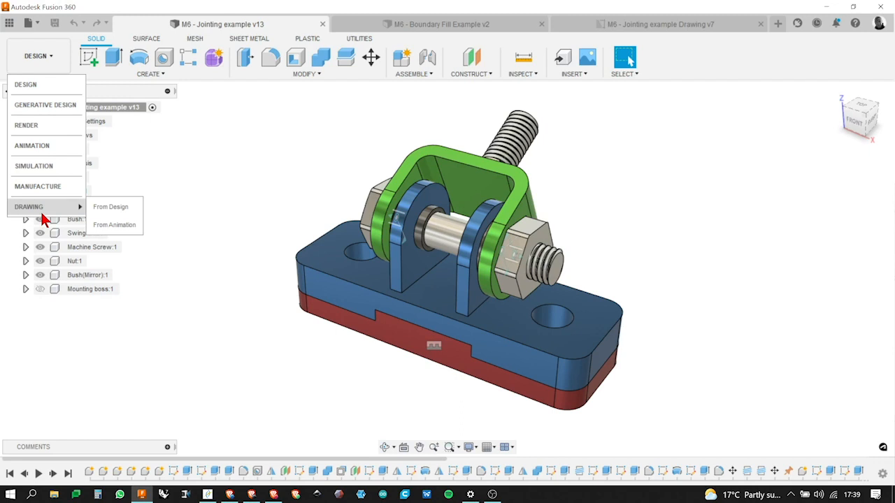
left_click(112, 209)
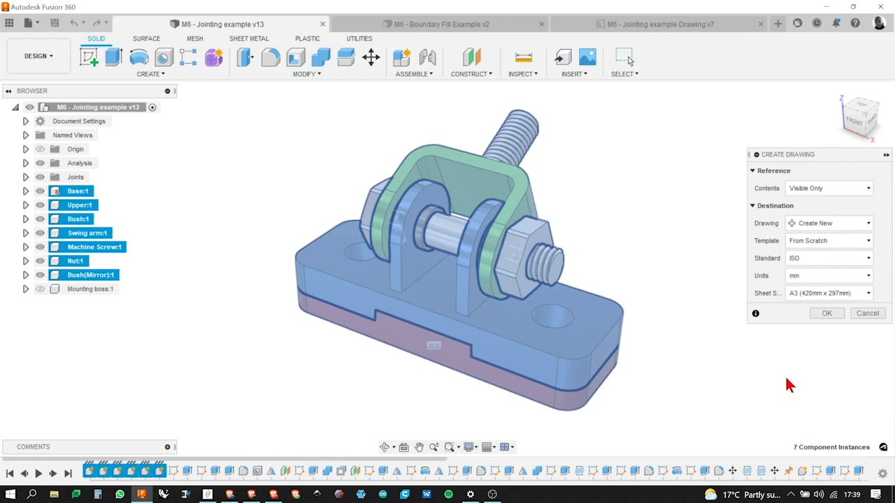
Set the drawing's reference contents to Select and choose the blue Upper component of the assembly
left_click(870, 188)
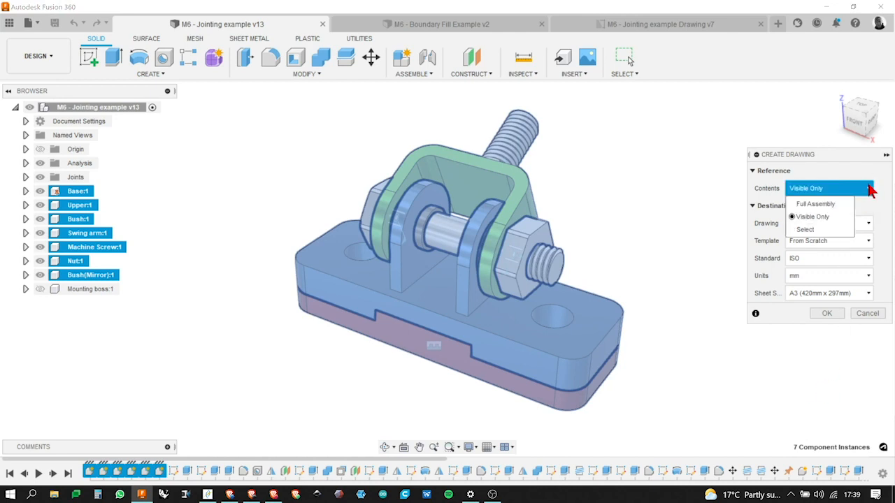
left_click(849, 204)
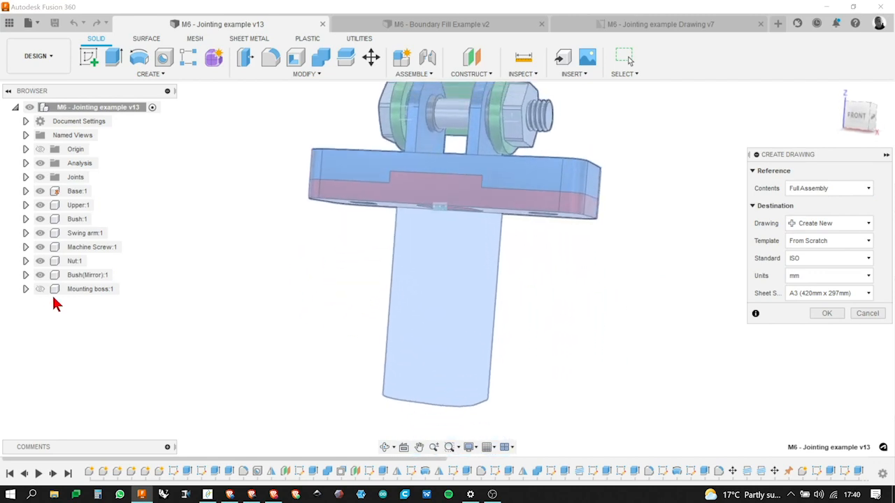
left_click(847, 192)
left_click(828, 231)
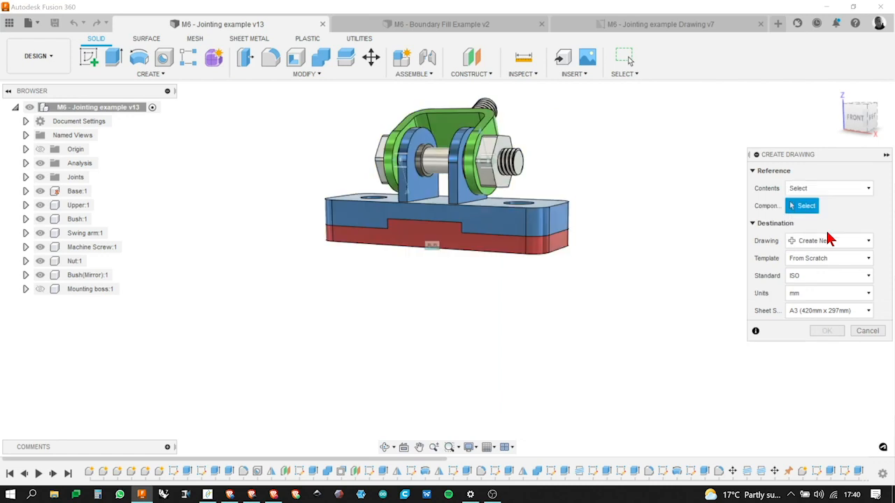
middle_click_drag(670, 254, 635, 290, "shift")
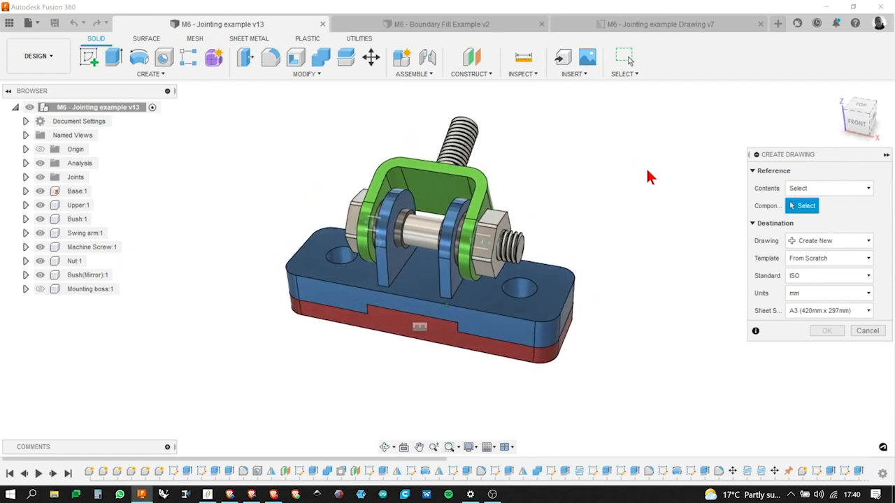
left_click(559, 314)
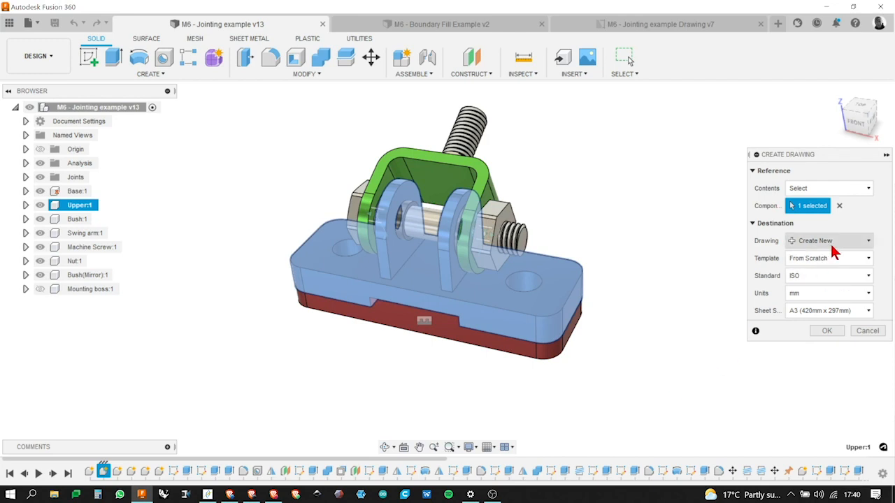
Create a new drawing from scratch with the ISO standard, mm units and an A3 (420mm x 297mm) sheet
left_click(866, 241)
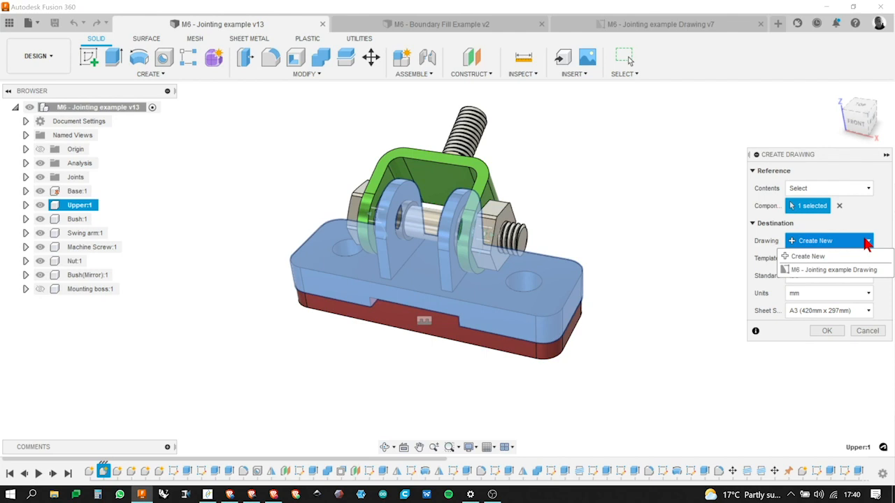
left_click(883, 221)
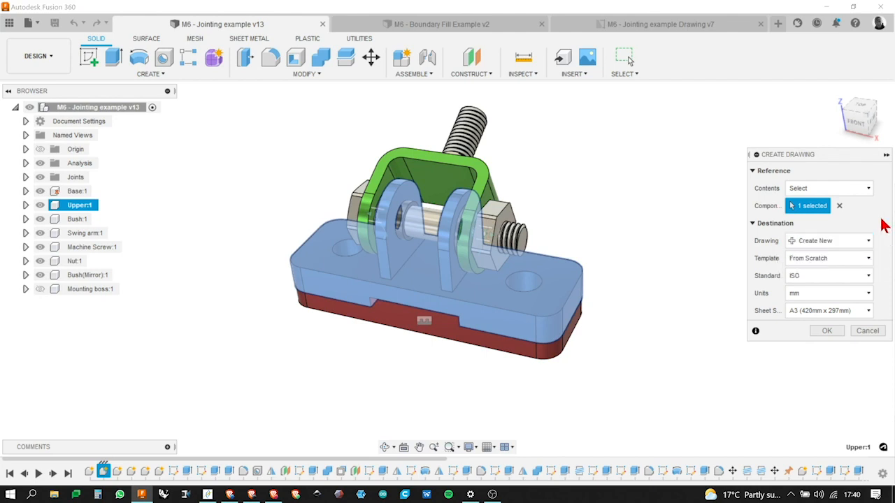
left_click(868, 260)
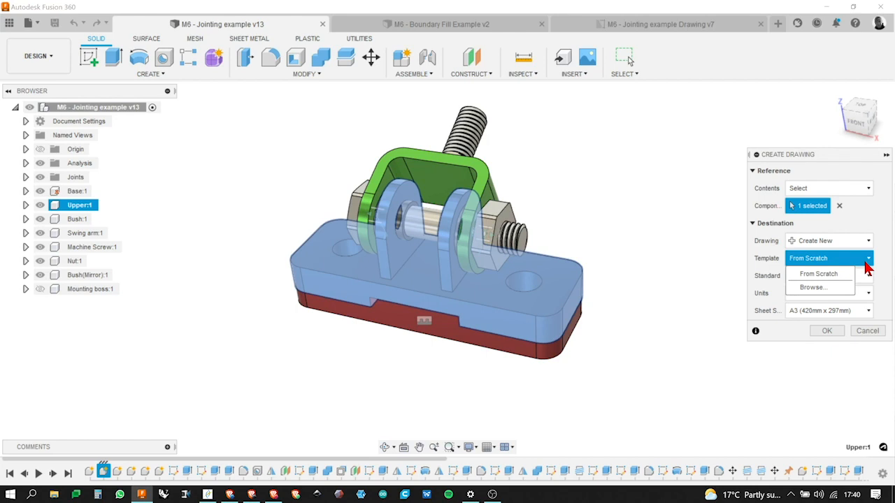
left_click(874, 223)
left_click(868, 278)
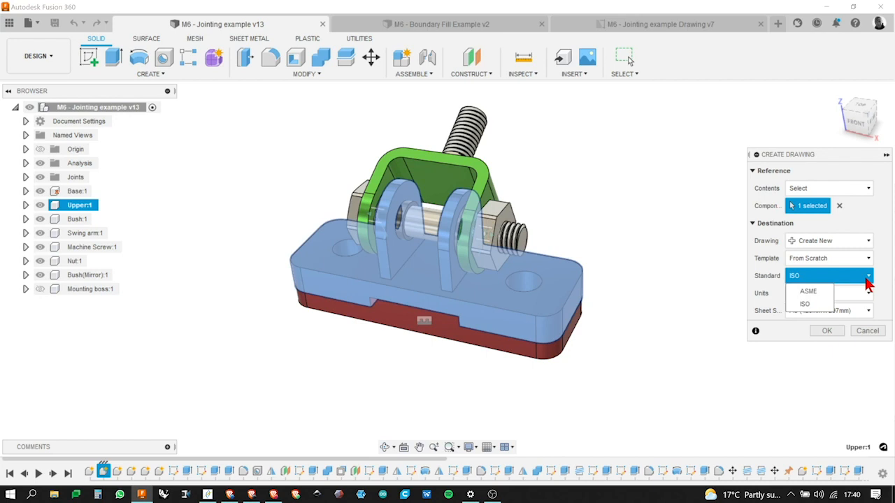
left_click(885, 262)
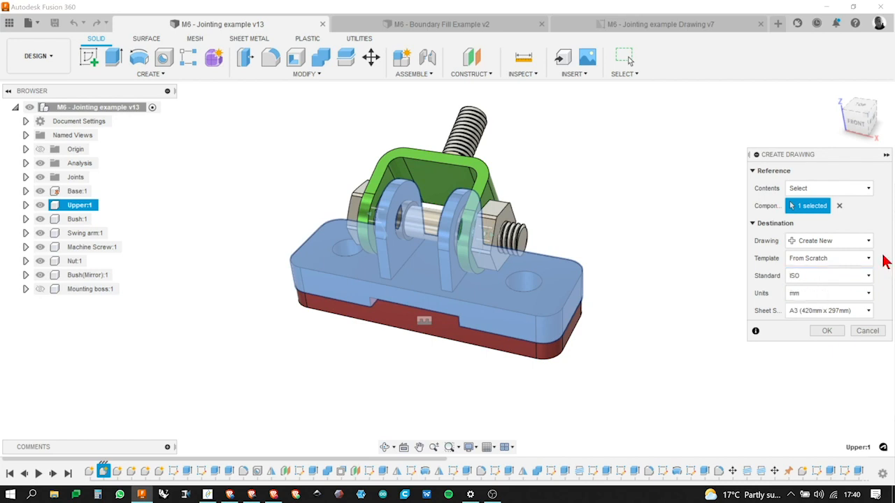
left_click(866, 302)
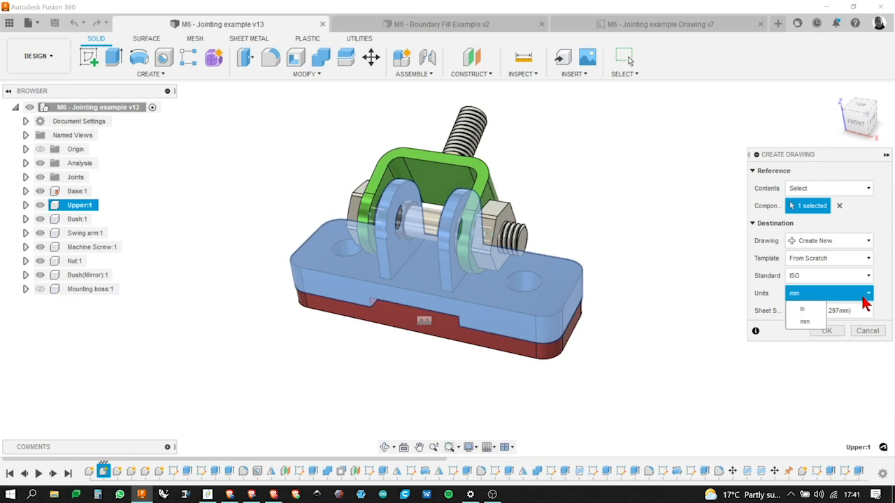
left_click(882, 299)
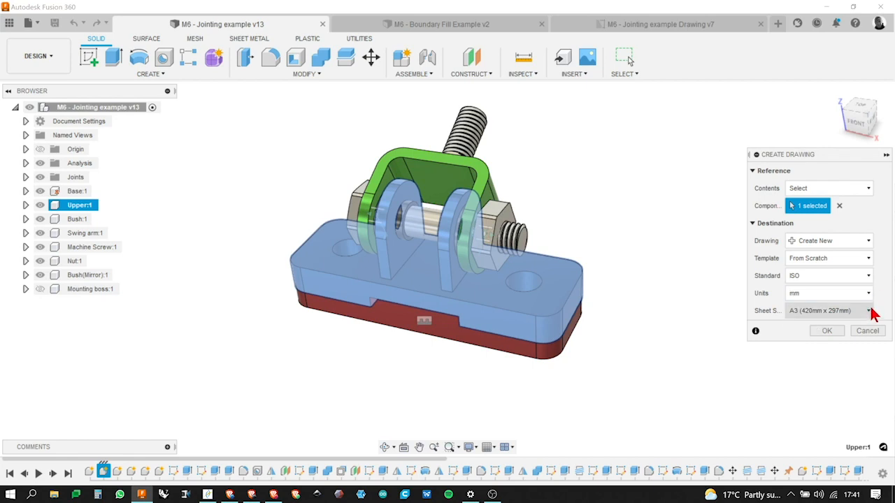
left_click(867, 314)
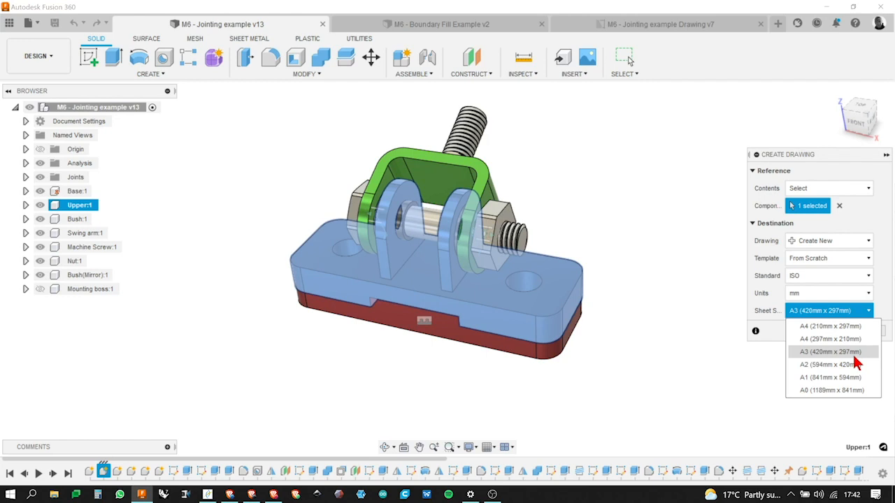
left_click(849, 352)
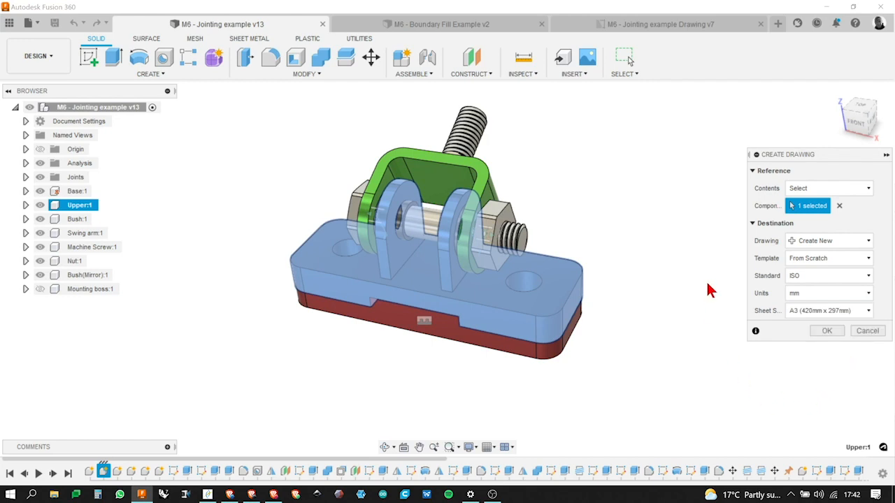
left_click(826, 331)
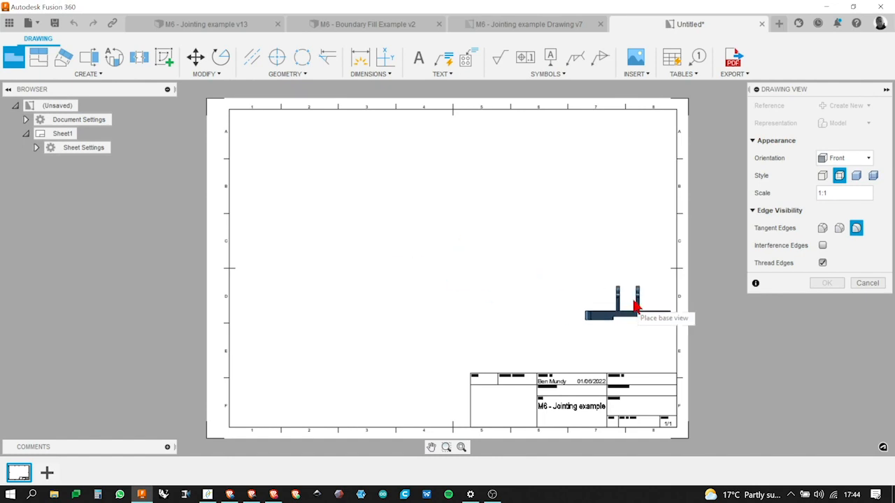
Try the TOP, RIGHT and HOME named views as the base view's orientation
left_click(869, 163)
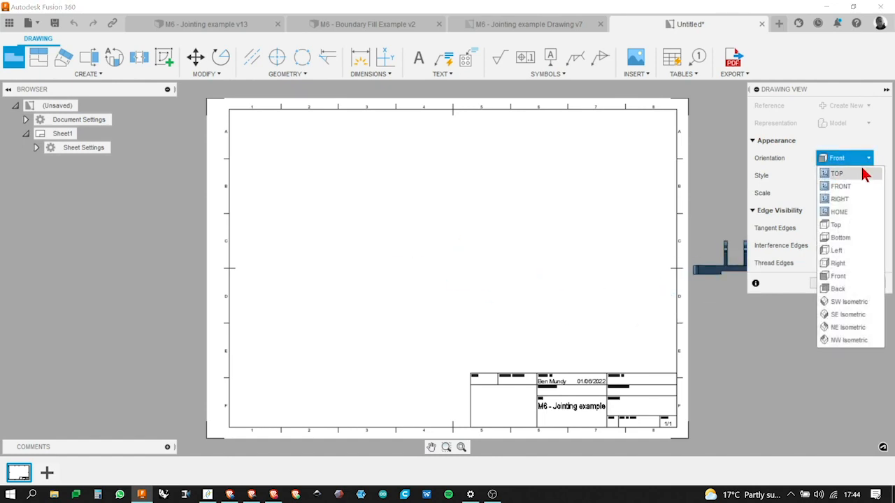
left_click(837, 174)
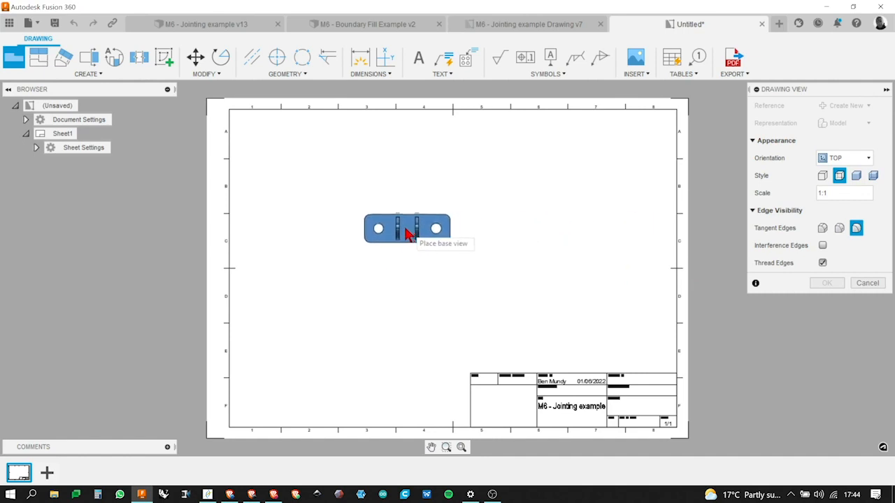
left_click(866, 158)
left_click(843, 199)
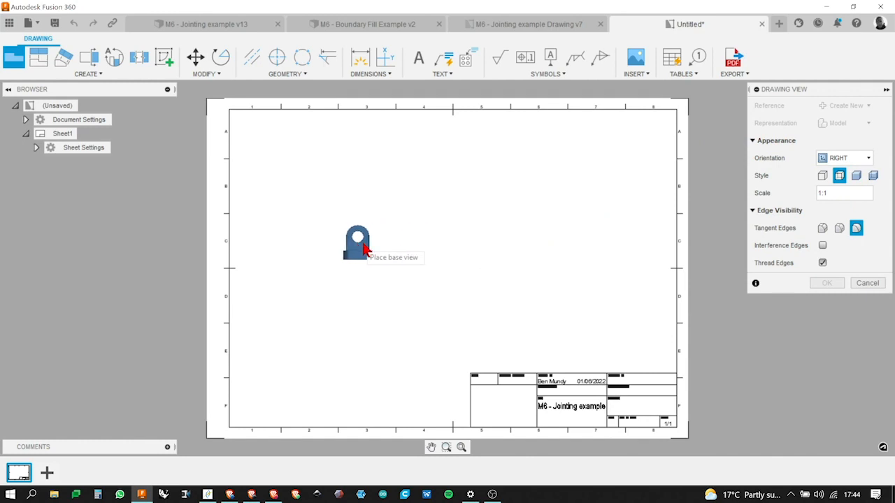
left_click(867, 158)
left_click(842, 212)
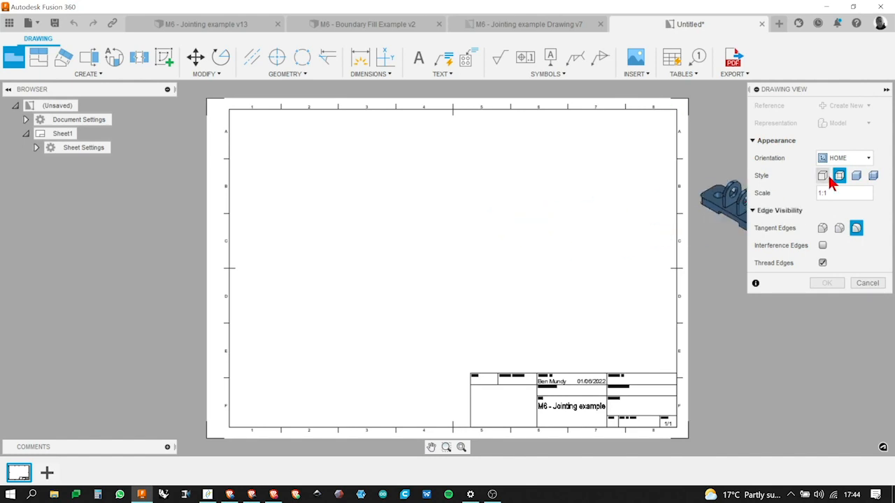
Set the base view's orientation to the FRONT named view
left_click(849, 161)
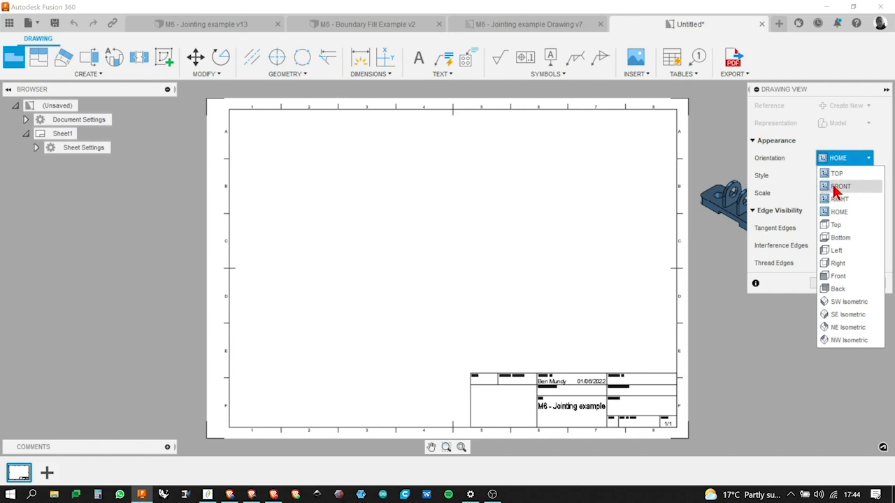
left_click(839, 186)
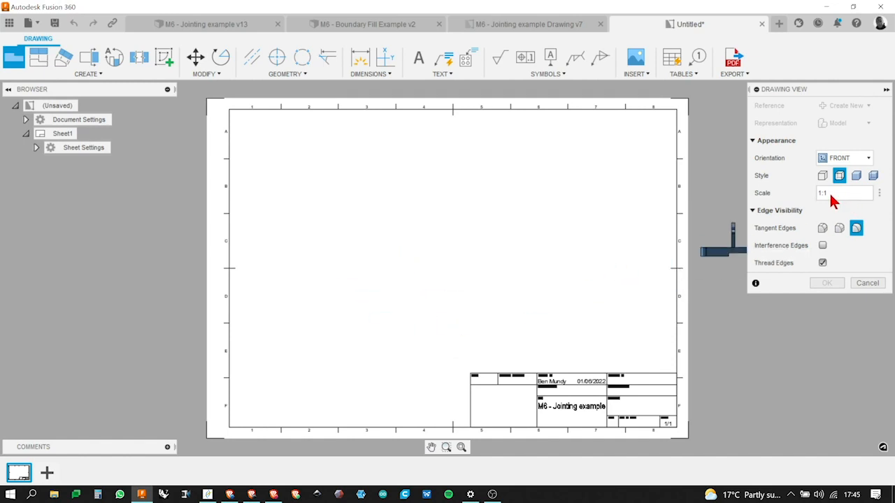
Try base view scales of 2:1 and 1:2, and restore the scale to 1:1
left_click(879, 197)
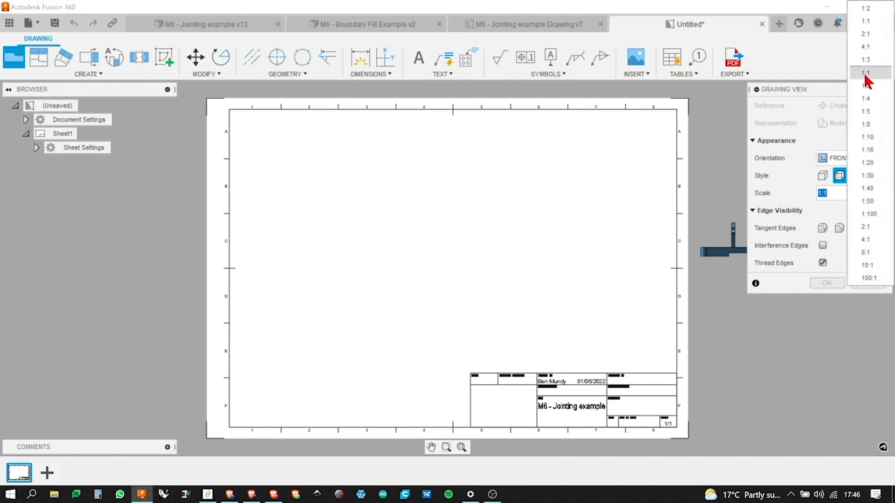
left_click(867, 34)
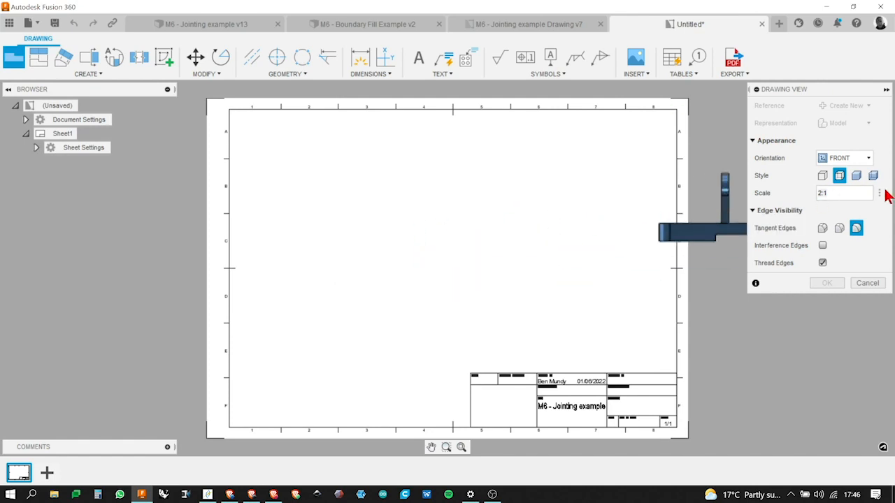
left_click(881, 196)
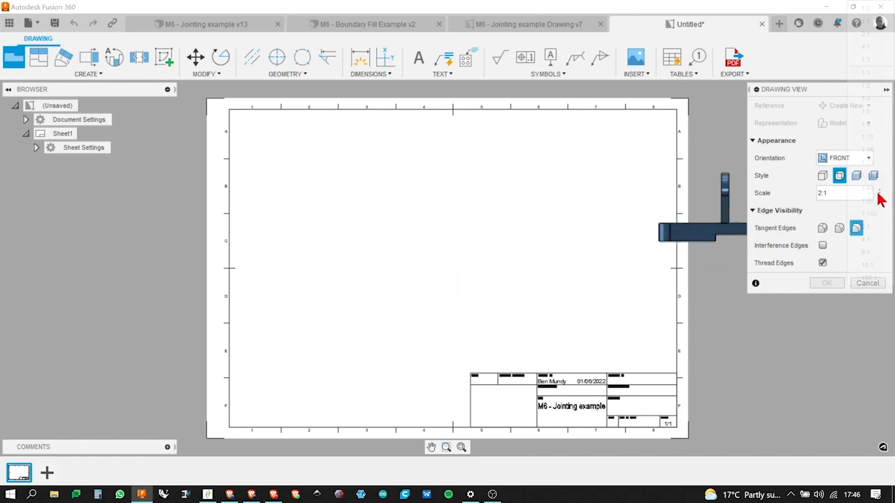
left_click(869, 85)
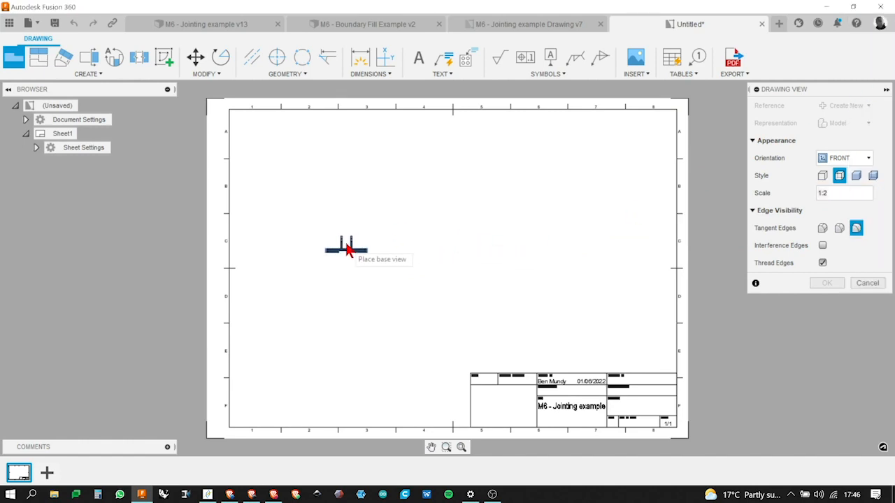
left_click(879, 195)
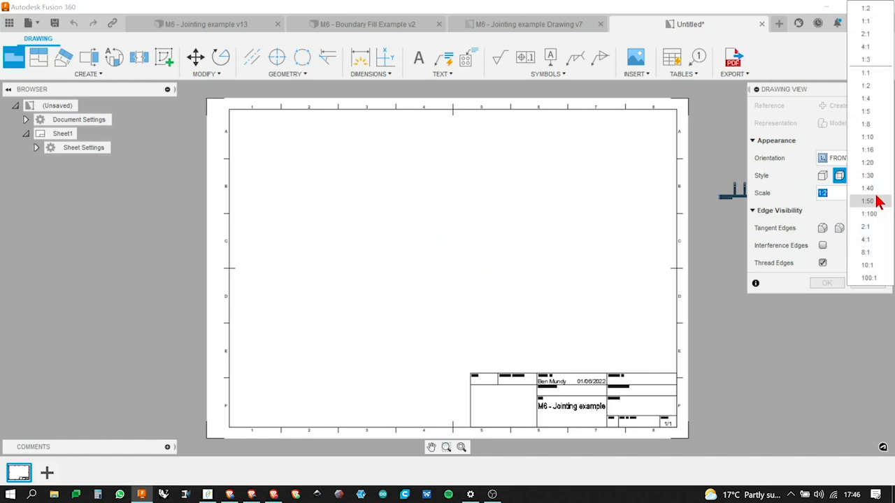
left_click(862, 77)
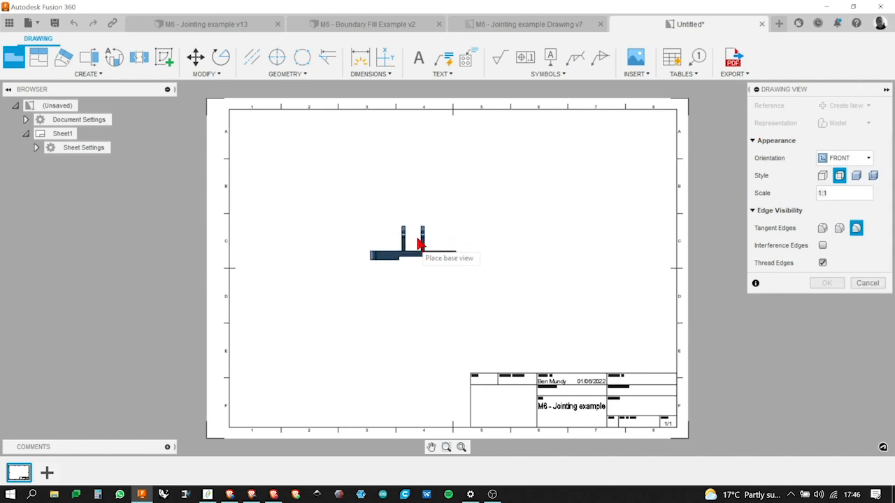
left_click(833, 195)
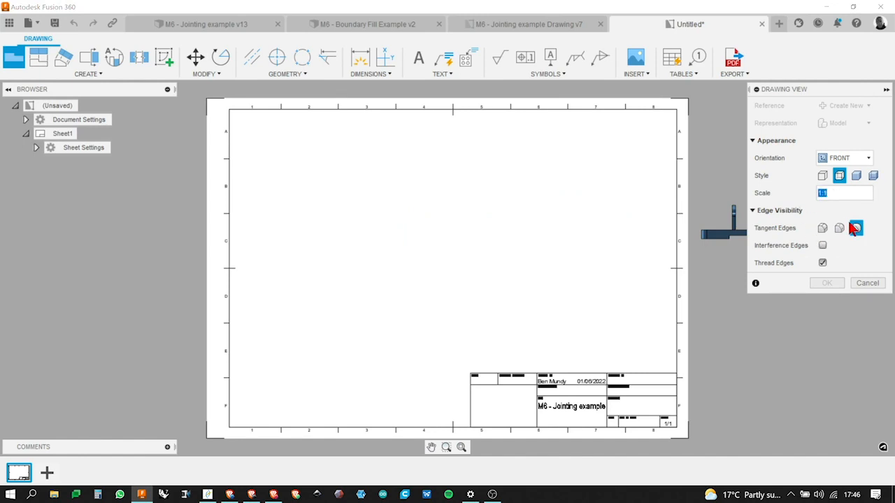
left_click(839, 195)
left_click(880, 196)
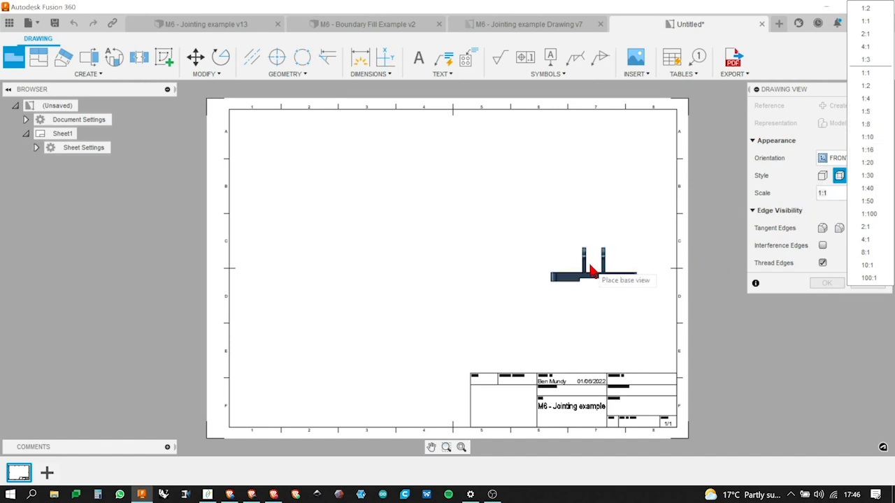
left_click(821, 211)
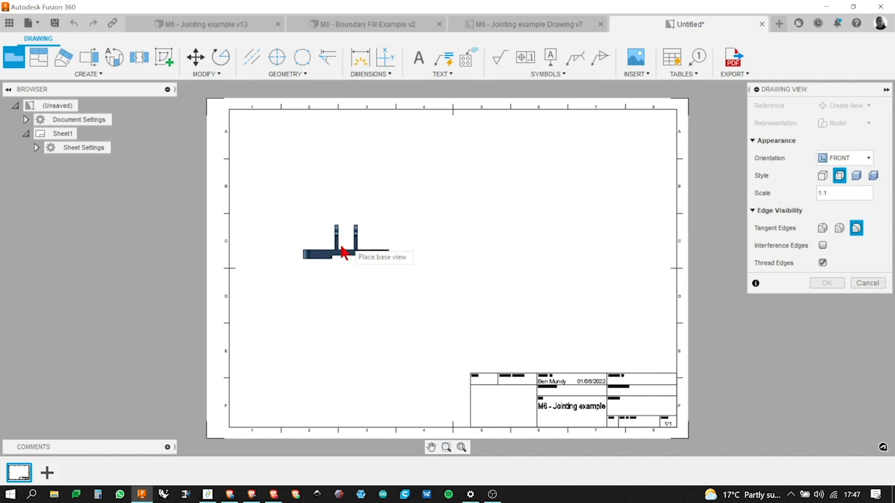
Place the 1:1 front base view of the Upper component just left of the sheet's centre
left_click(360, 274)
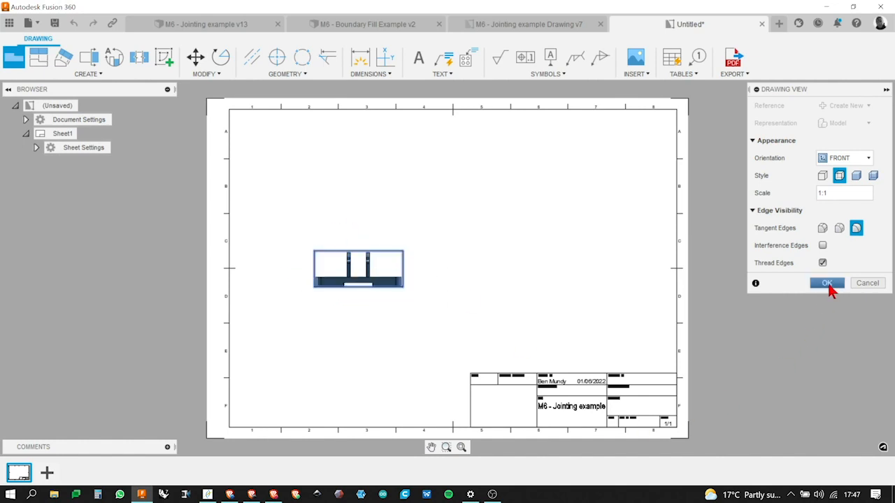
left_click(826, 283)
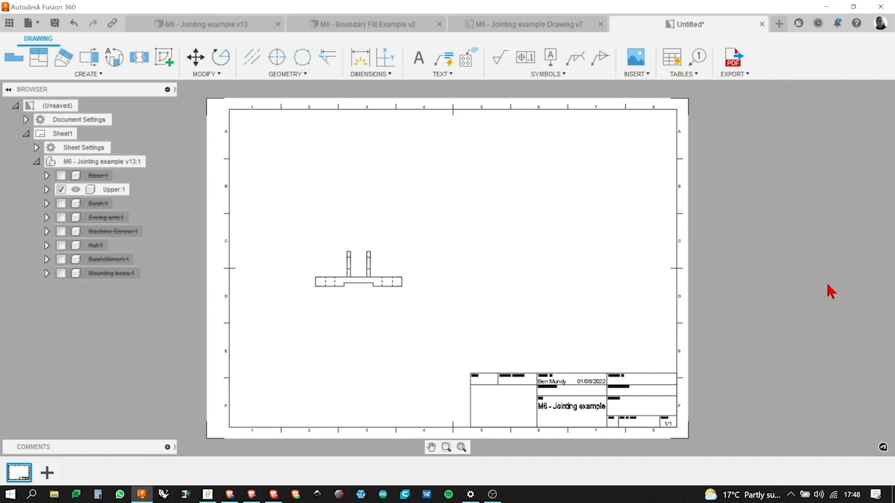
scroll(364, 275, "down", 1)
scroll(365, 276, "up", 5)
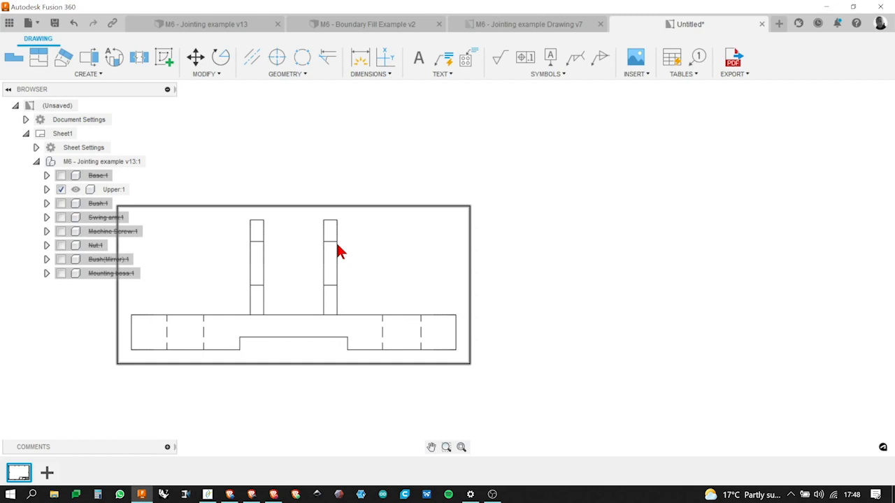
scroll(439, 296, "down", 5)
scroll(498, 341, "up", 2)
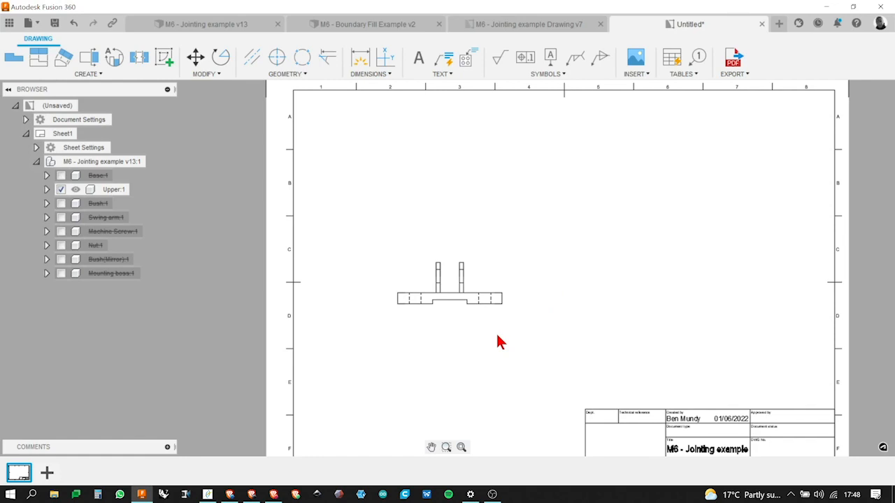
scroll(491, 293, "down", 3)
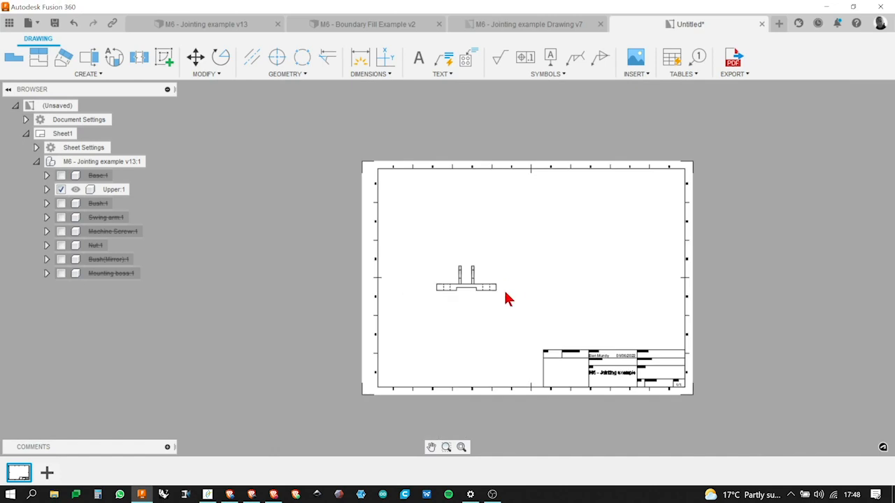
scroll(506, 297, "up", 1)
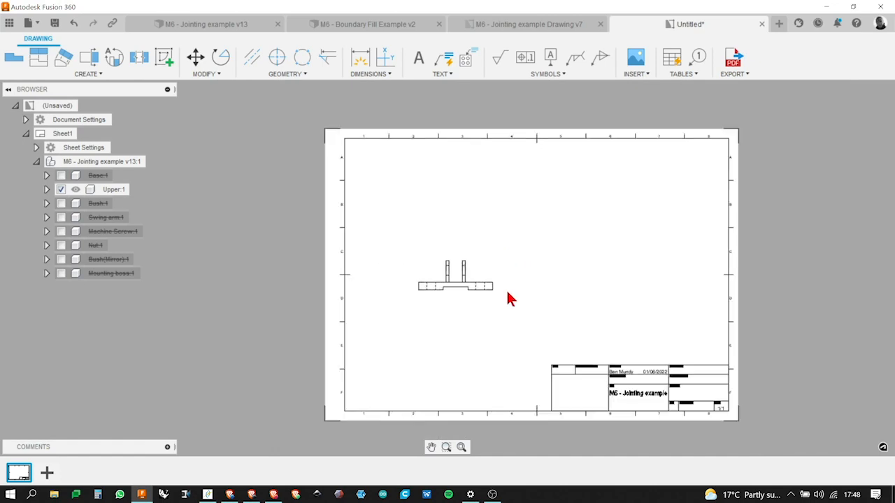
Project four views from the front base view: one below, one above, one to its right, and an isometric above the title block
left_click(38, 61)
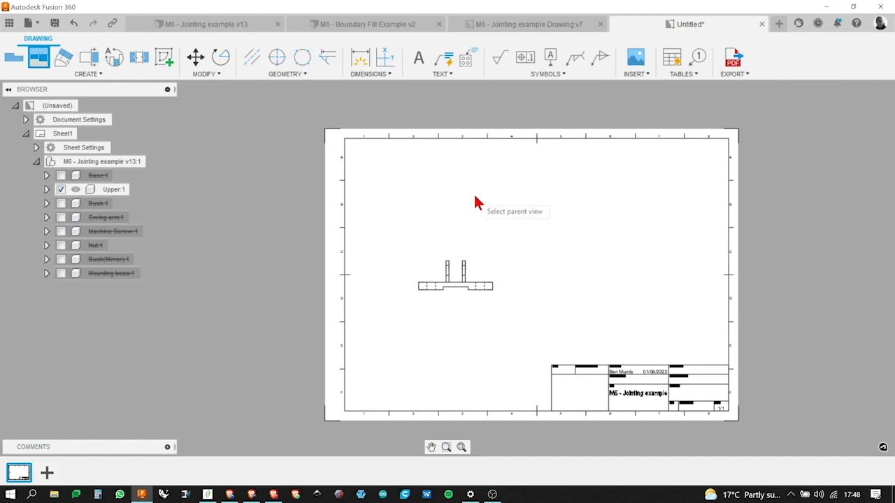
left_click(460, 289)
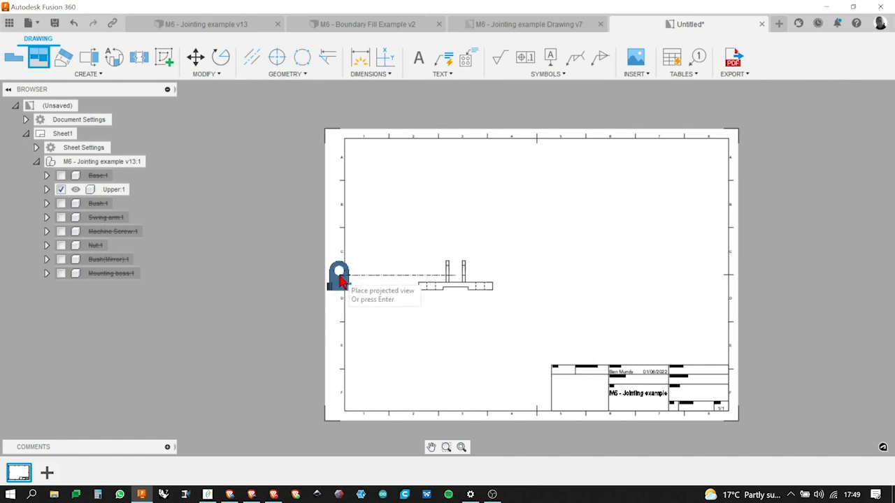
left_click(487, 358)
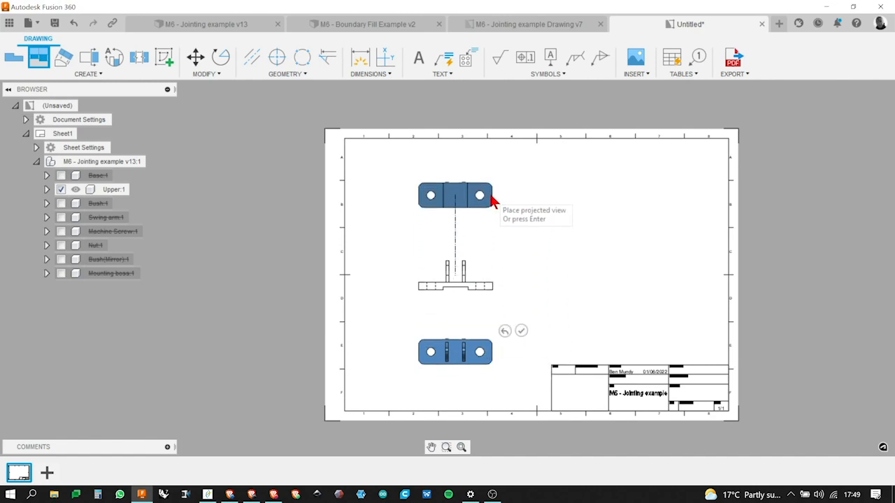
left_click(493, 202)
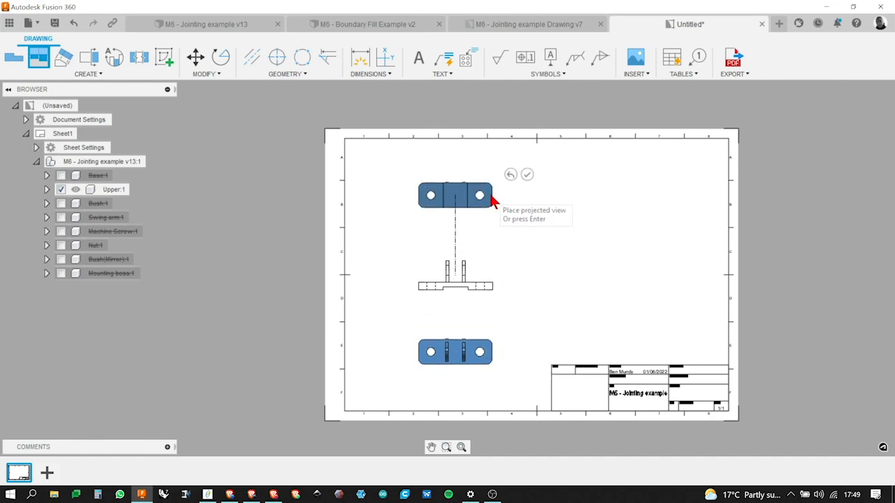
left_click(556, 290)
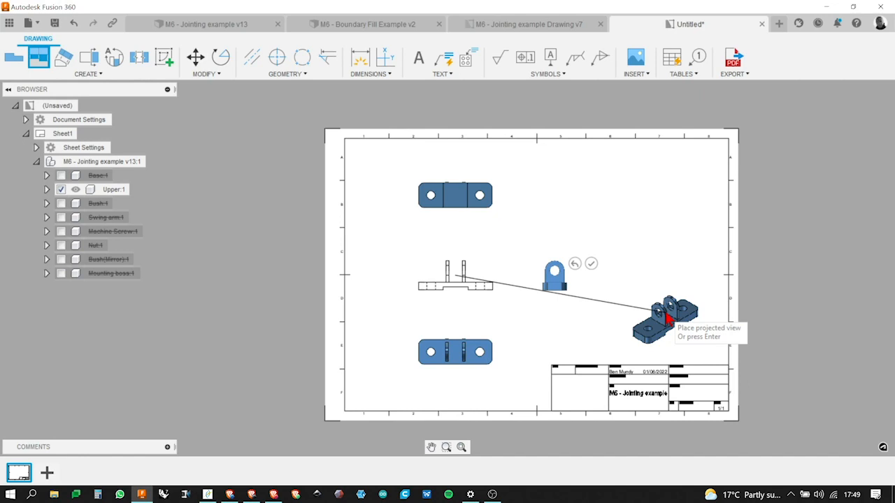
left_click(668, 319)
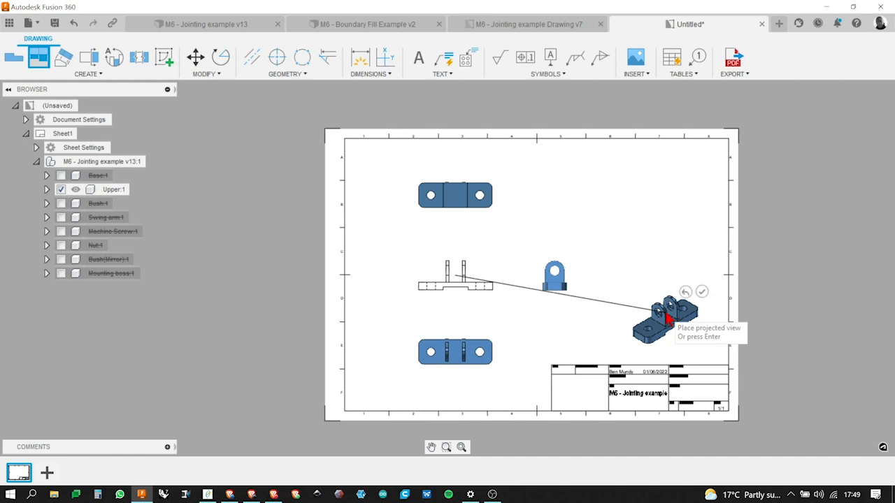
left_click(702, 291)
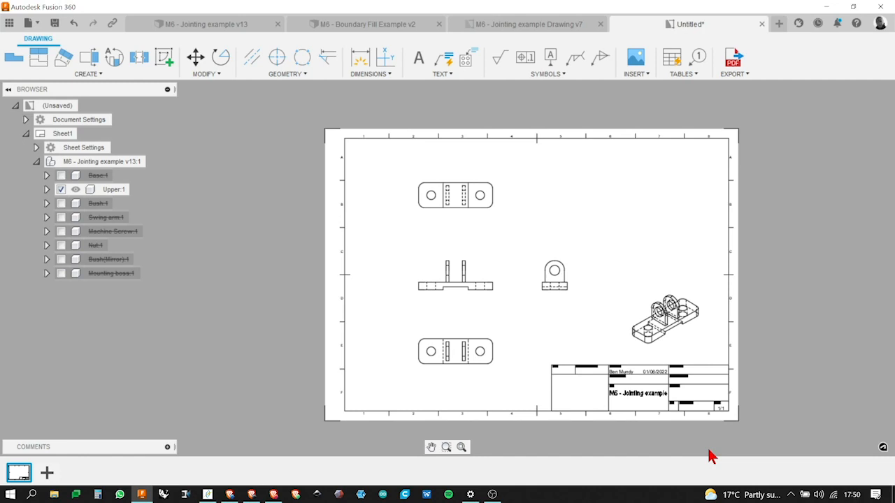
Set the isometric view's style to visible edges only and turn its tangent edges off
left_click(680, 333)
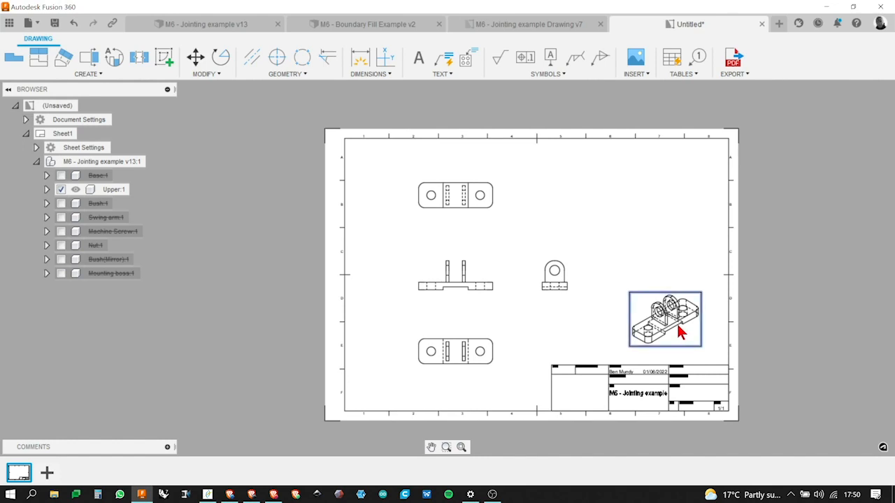
double_click(680, 333)
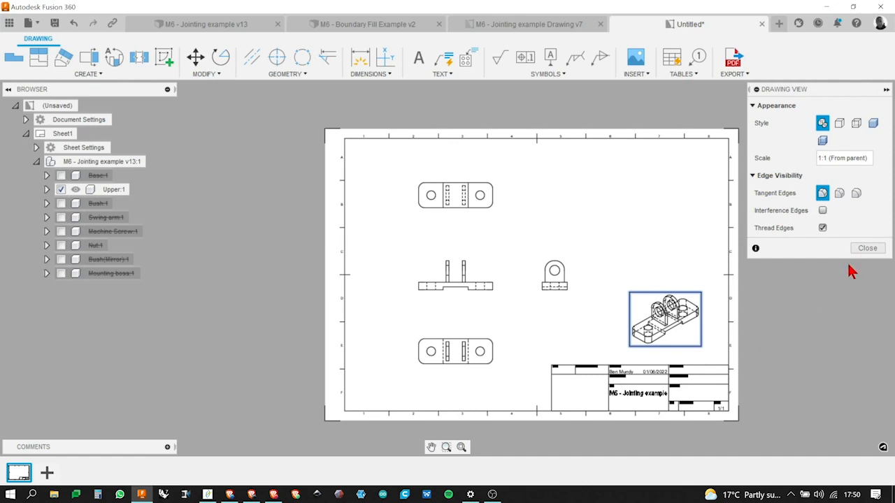
left_click(839, 123)
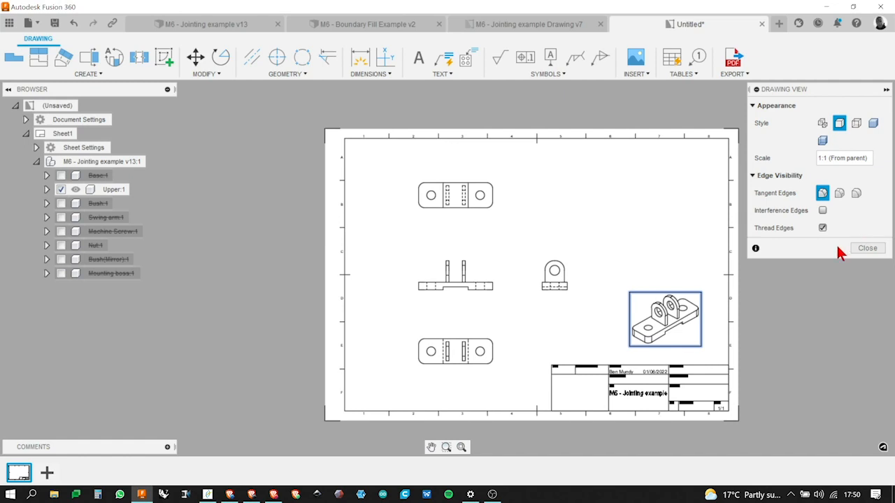
left_click(856, 194)
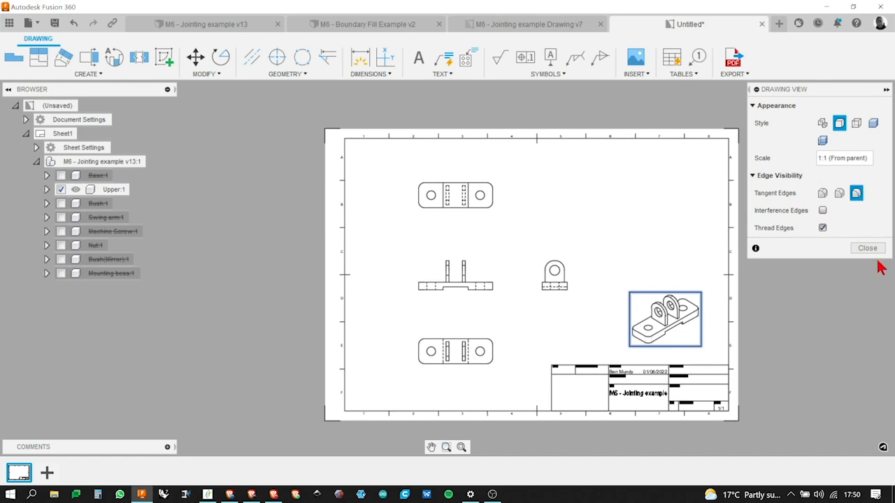
left_click(823, 194)
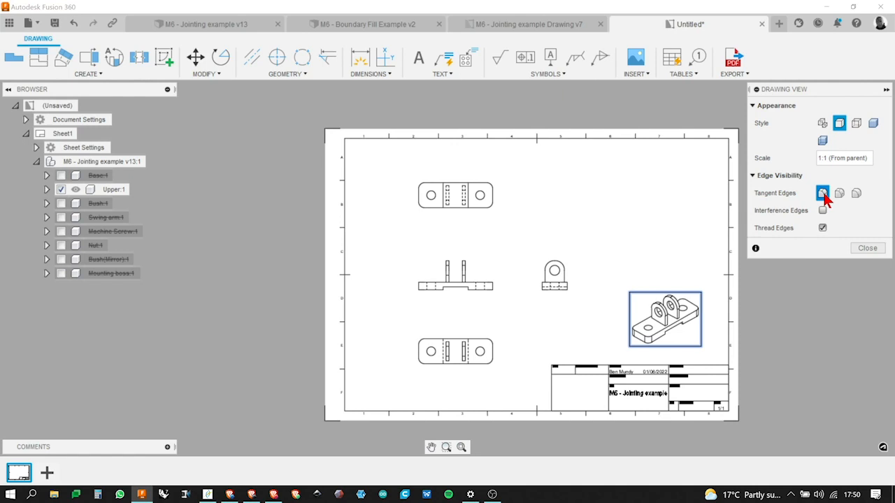
left_click(857, 193)
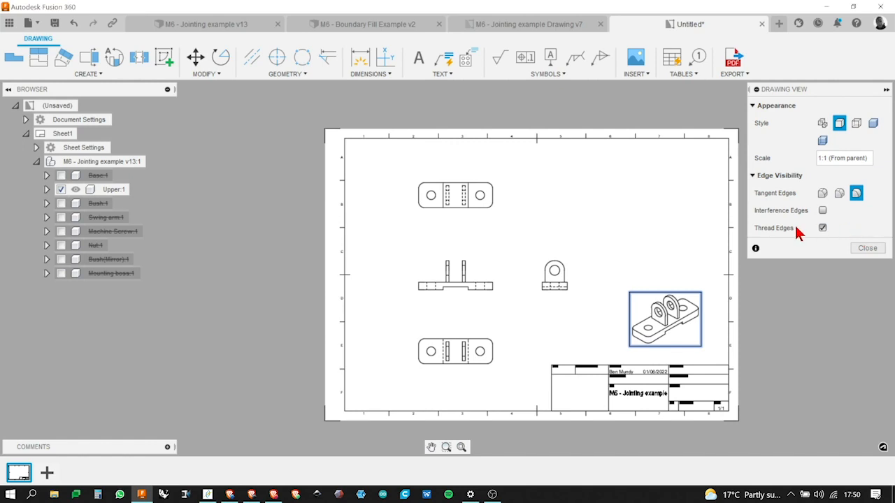
left_click(867, 248)
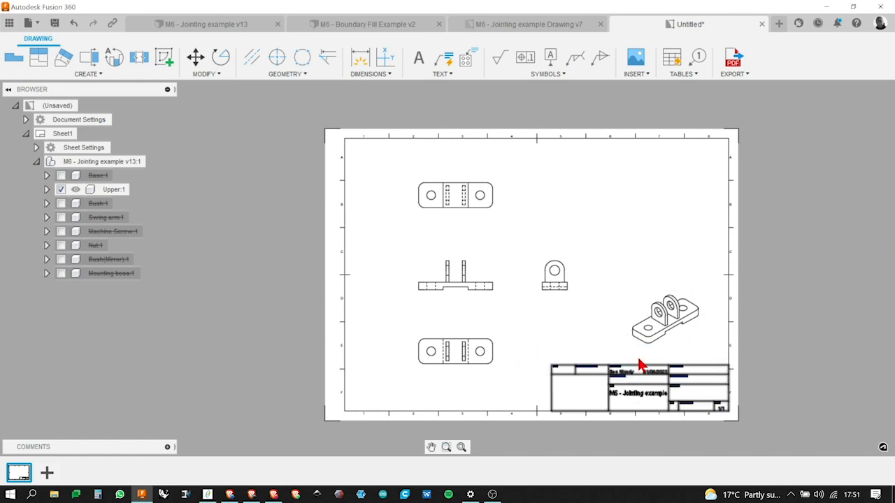
Move the front view and its aligned projections further left and slightly up, and shift the side view closer to the front view
left_click(478, 291)
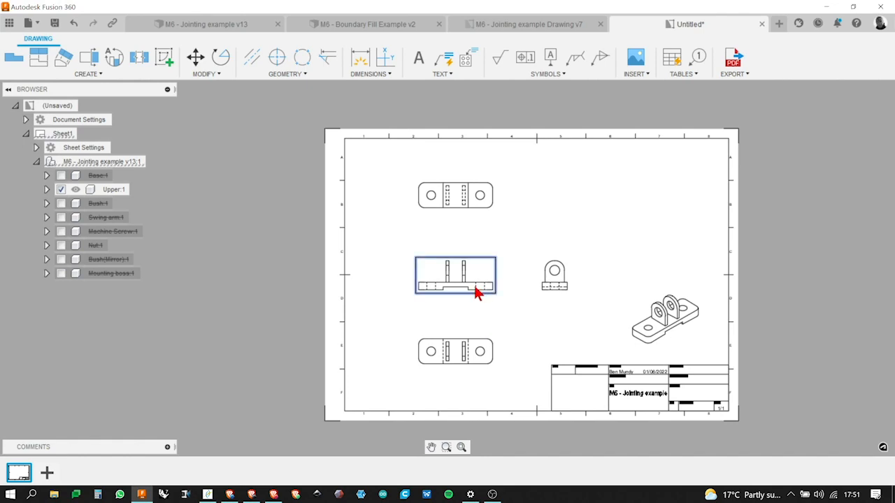
key("m")
left_click(453, 290)
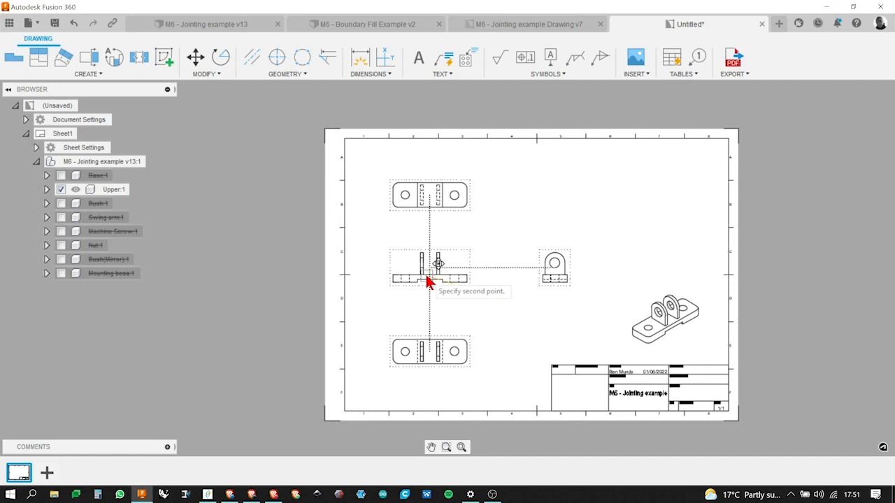
left_click(429, 280)
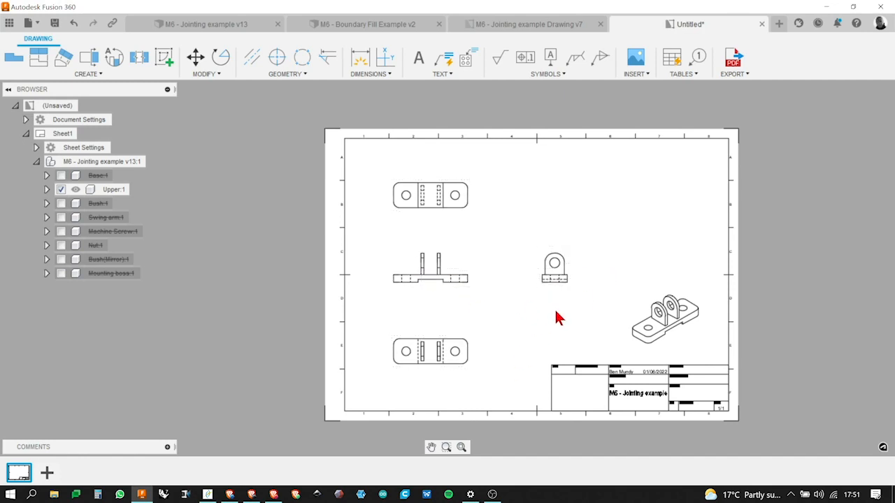
left_click(558, 279)
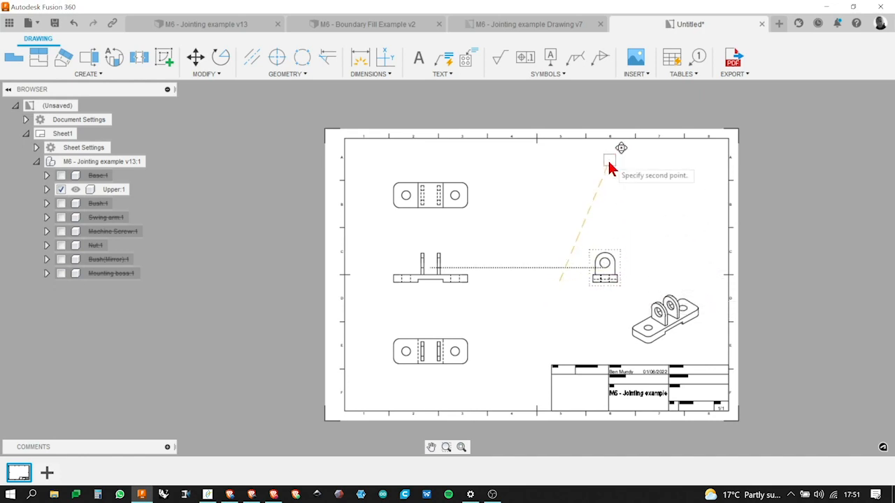
left_click(541, 293)
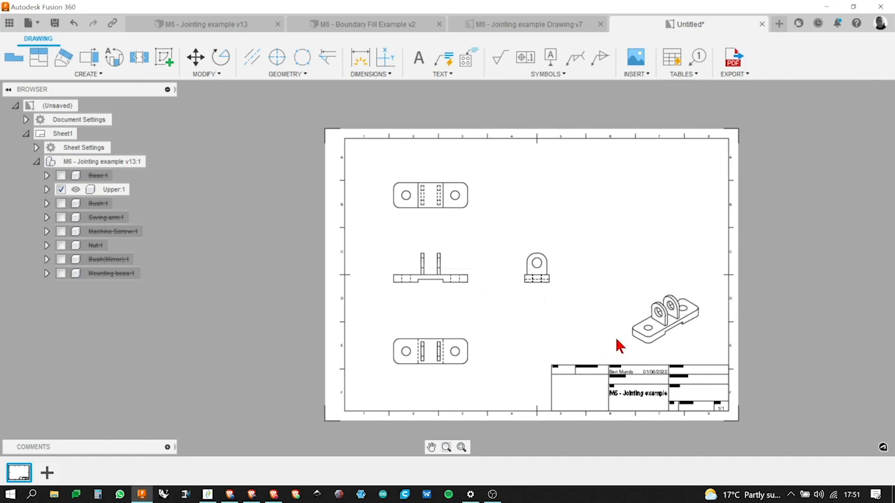
Examine the style, scale and edge visibility settings of the projected view above the front view
double_click(431, 202)
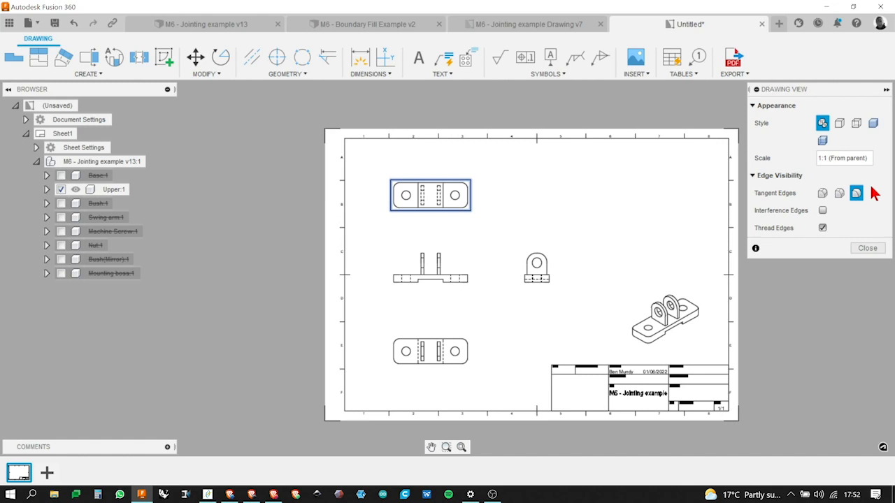
left_click(869, 250)
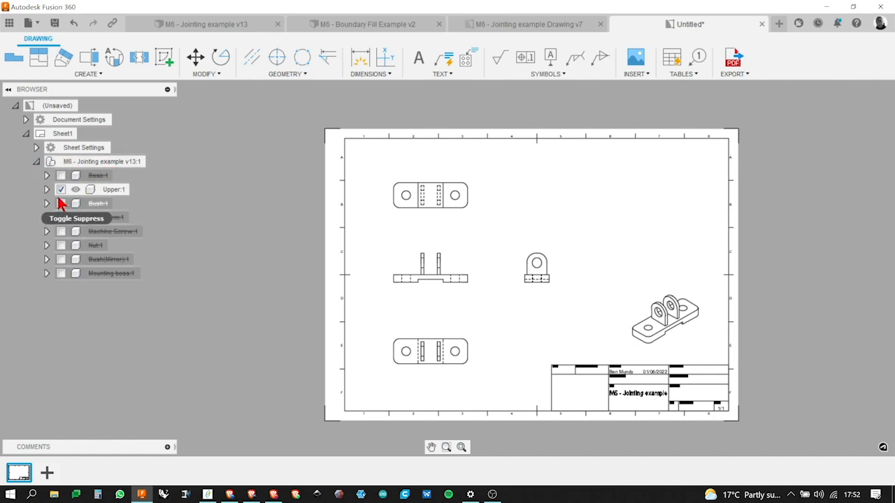
Try including the Bush component in the drawing views, and suppress it again
left_click(108, 189)
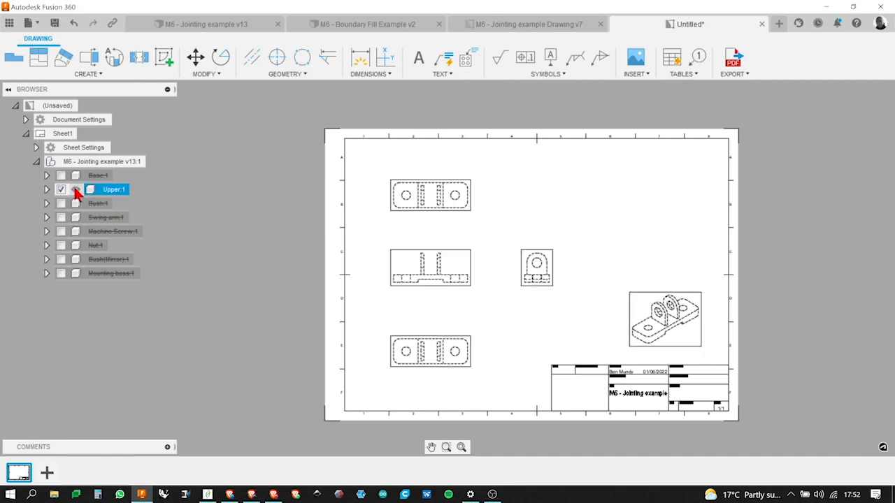
left_click(61, 190)
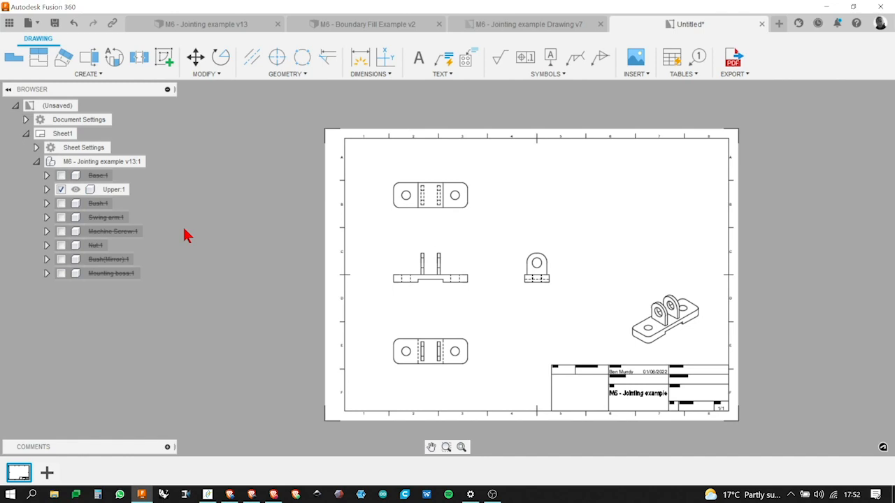
left_click(61, 204)
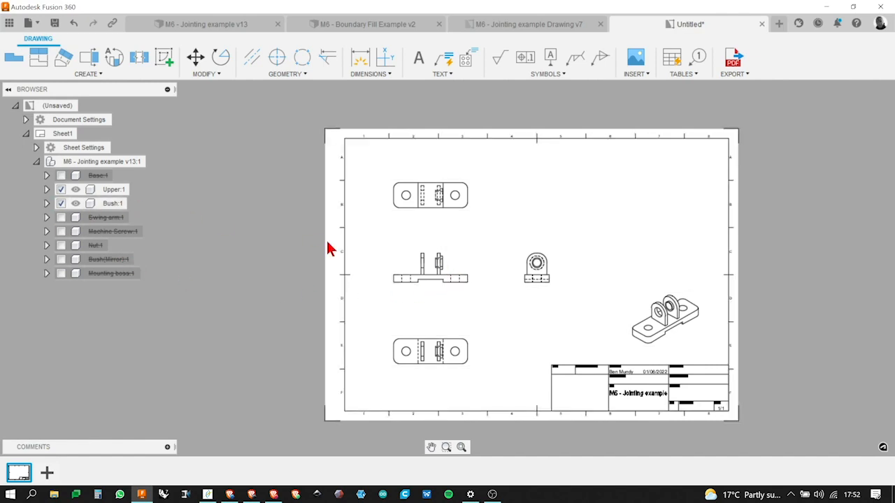
scroll(435, 269, "up", 5)
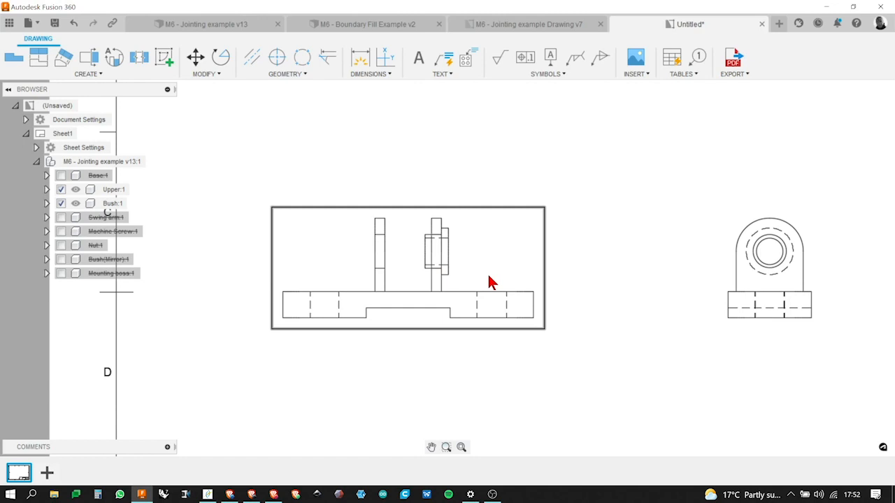
left_click(61, 204)
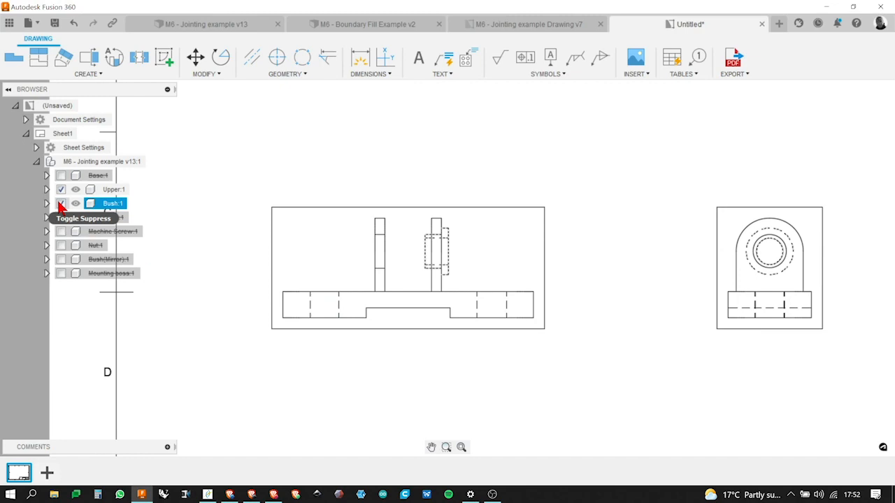
left_click(61, 204)
scroll(555, 242, "down", 5)
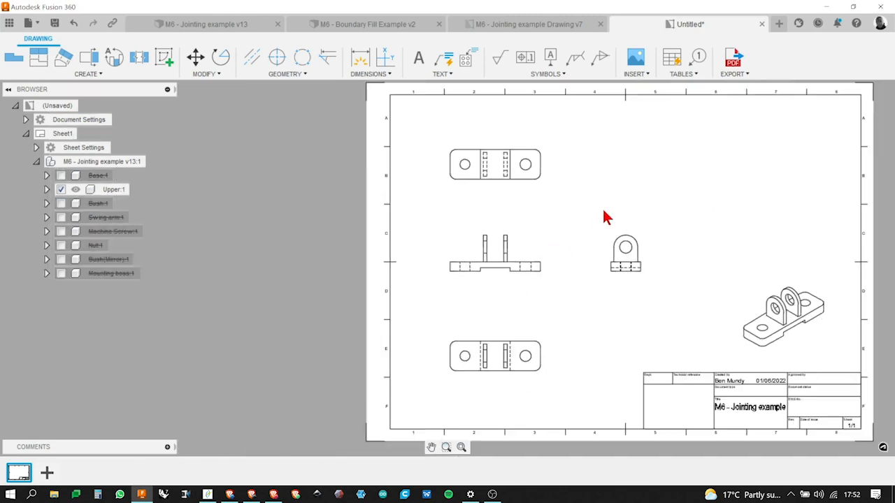
scroll(318, 250, "down", 1)
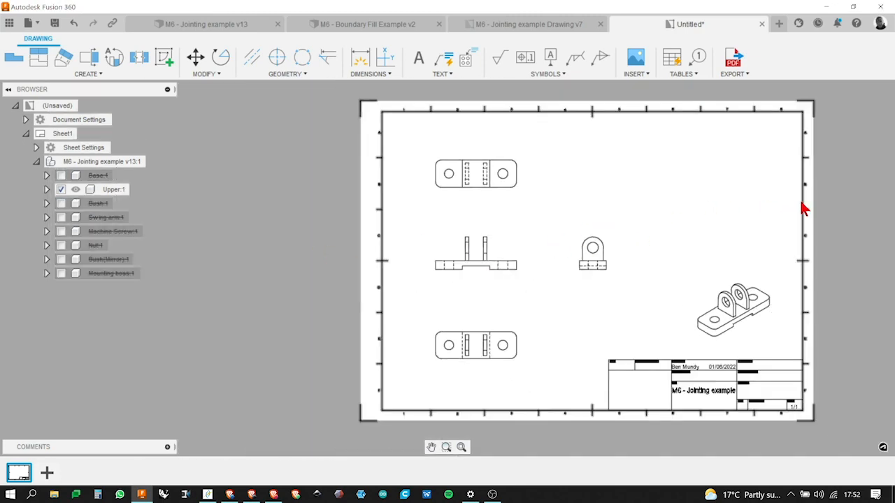
scroll(802, 207, "up", 1)
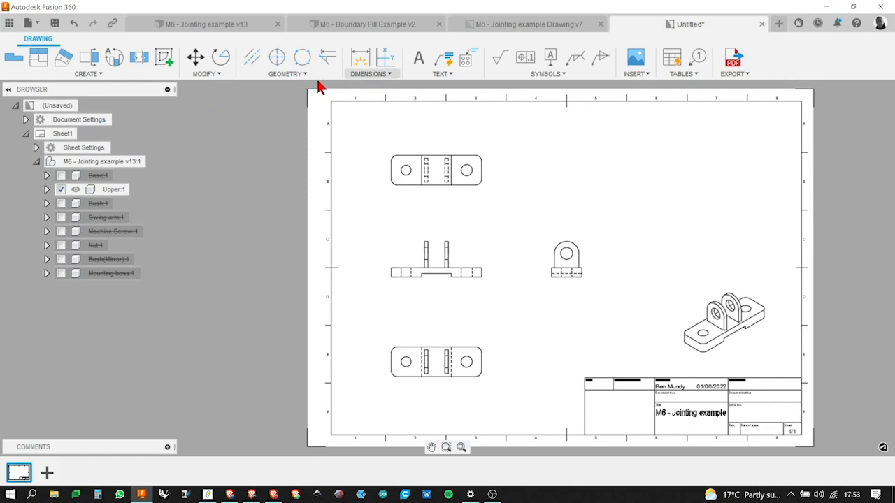
Dimension the base plate's thickness in the front view, placing the dimension between the front and side views
left_click(377, 75)
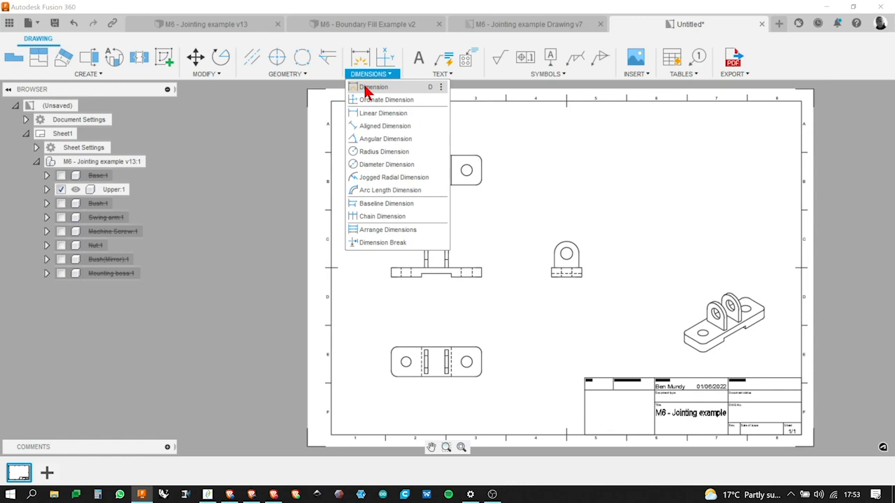
left_click(365, 88)
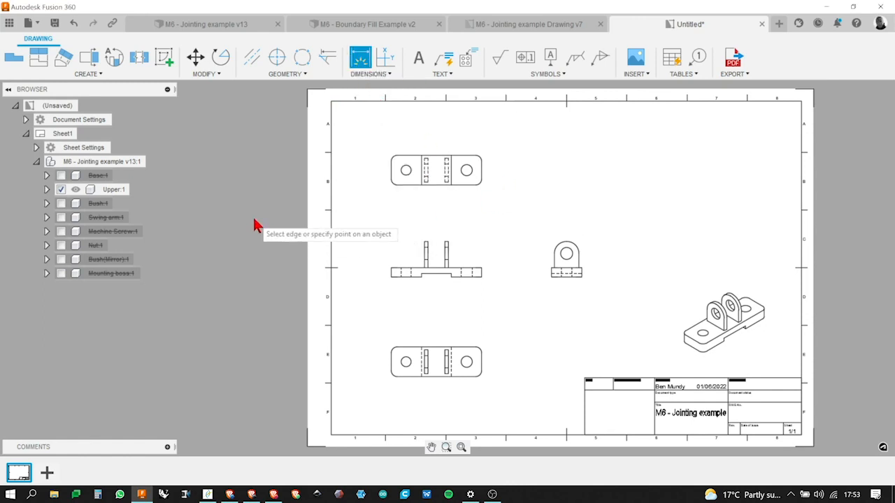
scroll(452, 266, "up", 5)
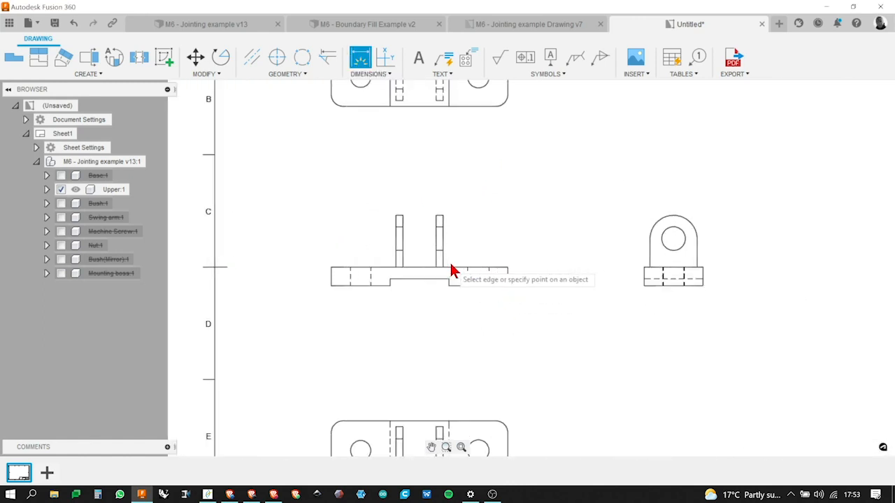
scroll(425, 175, "up", 1)
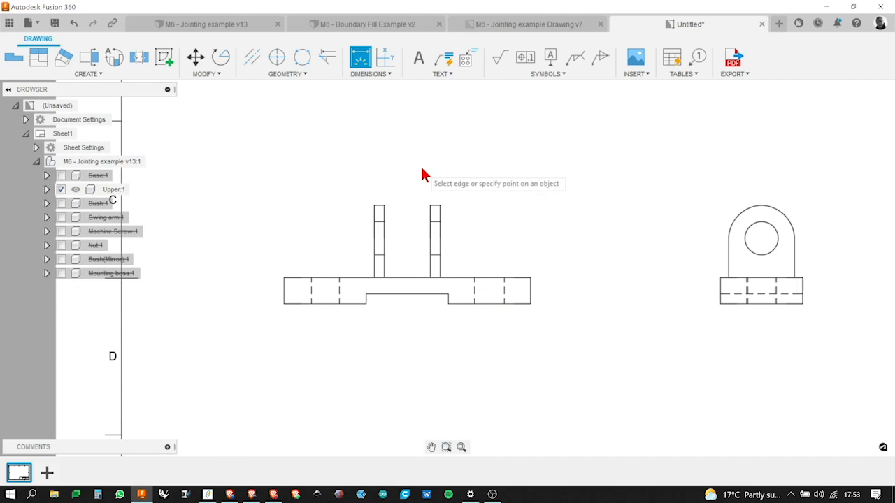
scroll(422, 173, "up", 1)
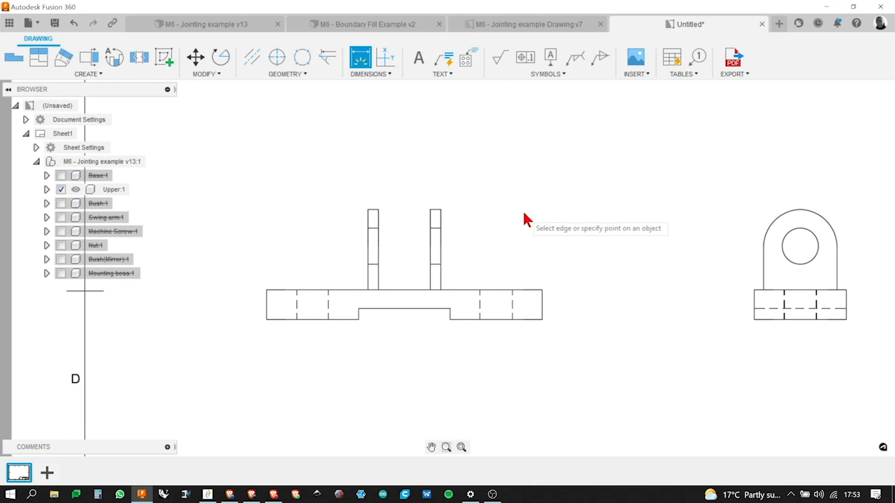
scroll(539, 217, "down", 1)
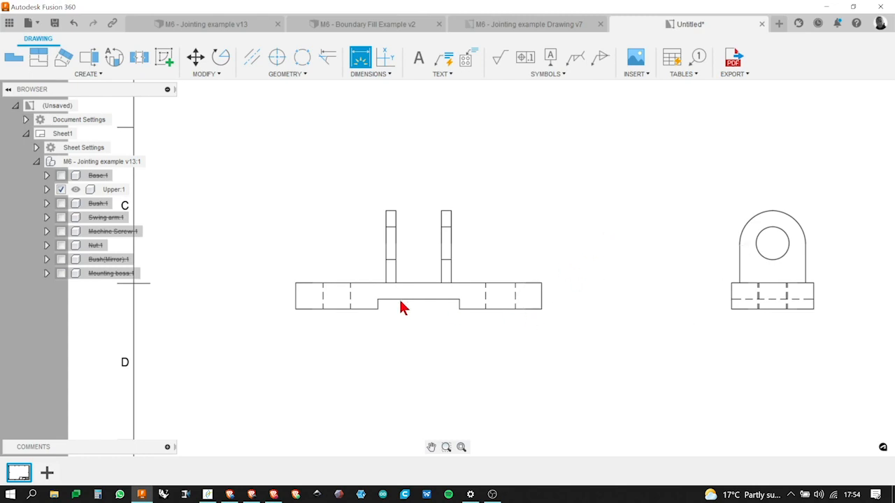
scroll(543, 300, "up", 2)
left_click(542, 299)
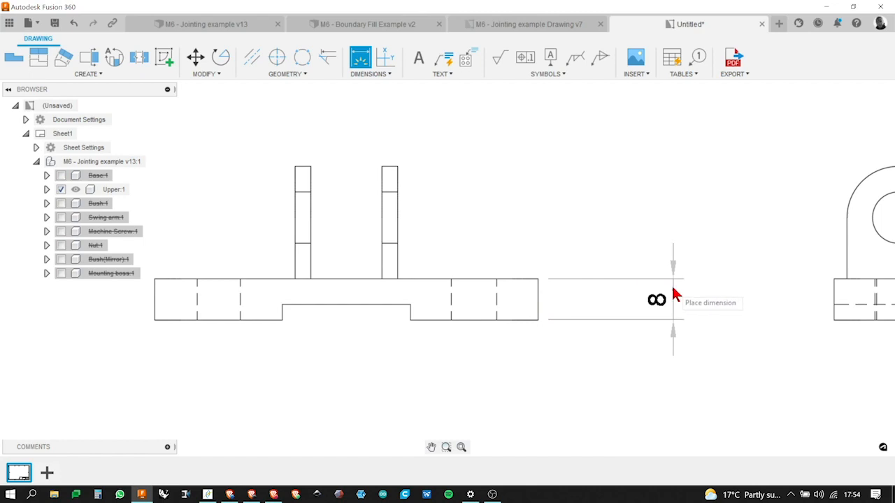
scroll(636, 291, "down", 1)
scroll(635, 289, "down", 1)
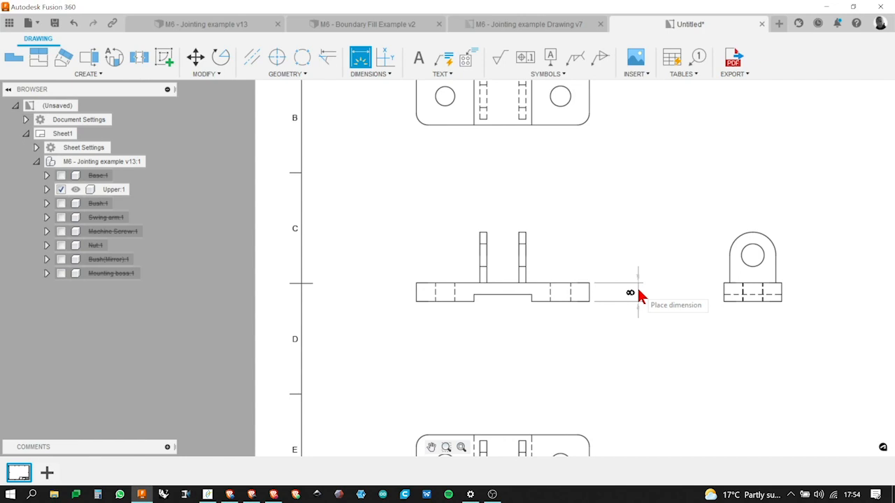
left_click(638, 294)
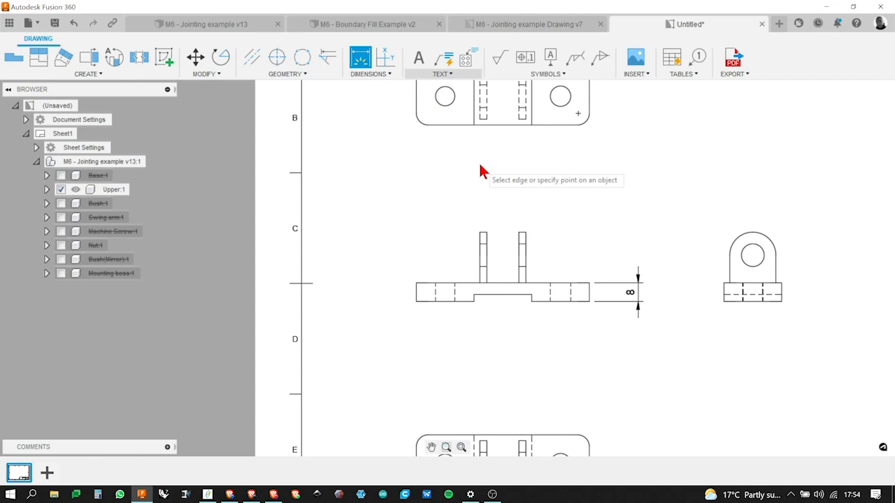
Dimension the plate's overall length between its two end edges, placing it above the uppermost projected view
scroll(520, 206, "down", 3)
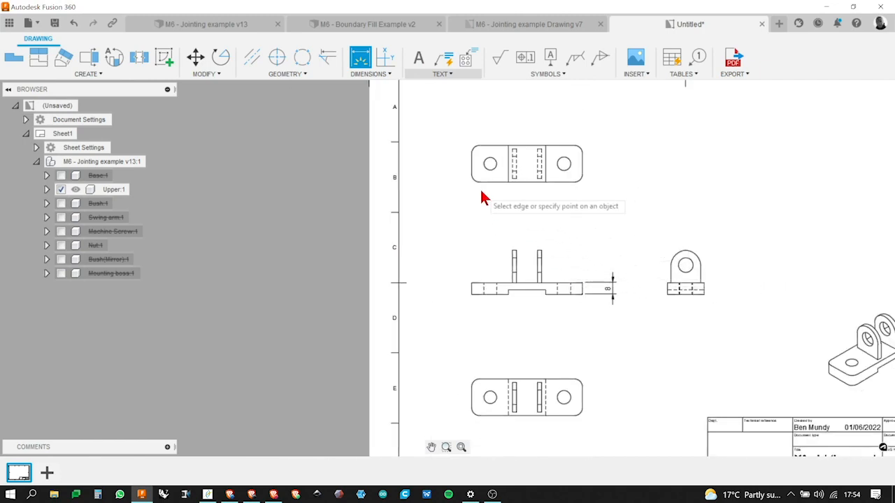
scroll(462, 147, "up", 4)
scroll(537, 236, "down", 3)
scroll(568, 182, "up", 4)
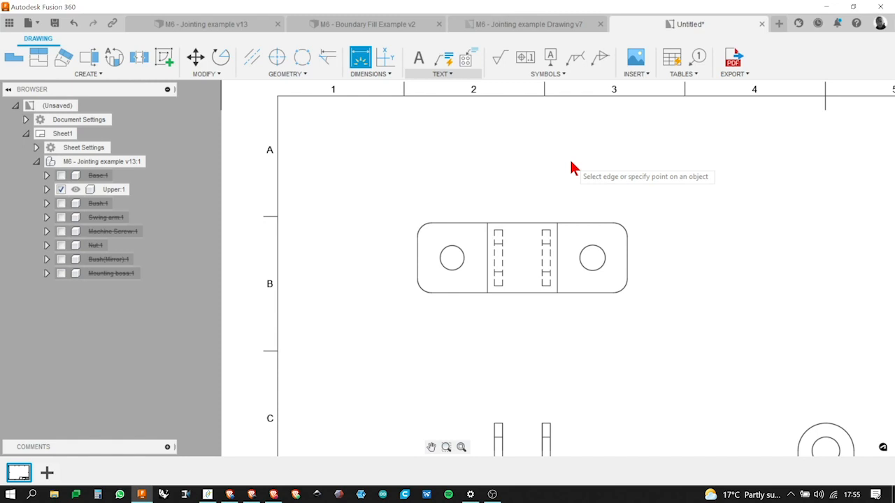
left_click(628, 260)
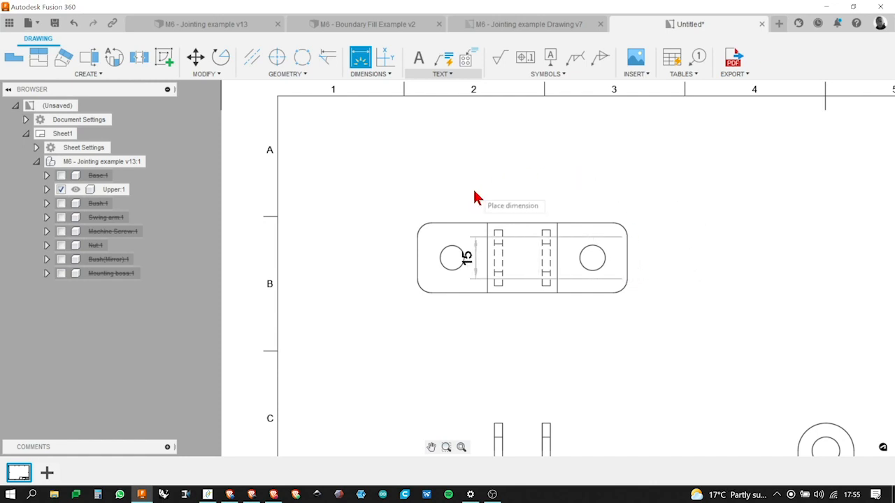
left_click(419, 252)
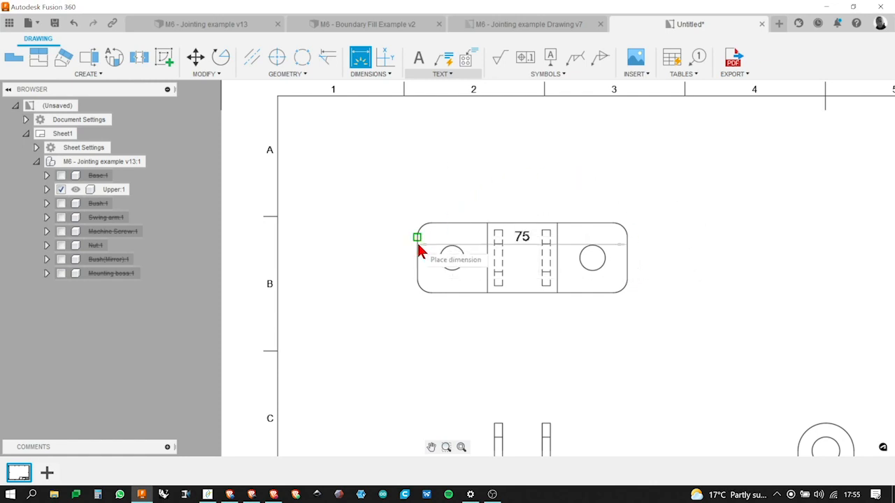
left_click(419, 180)
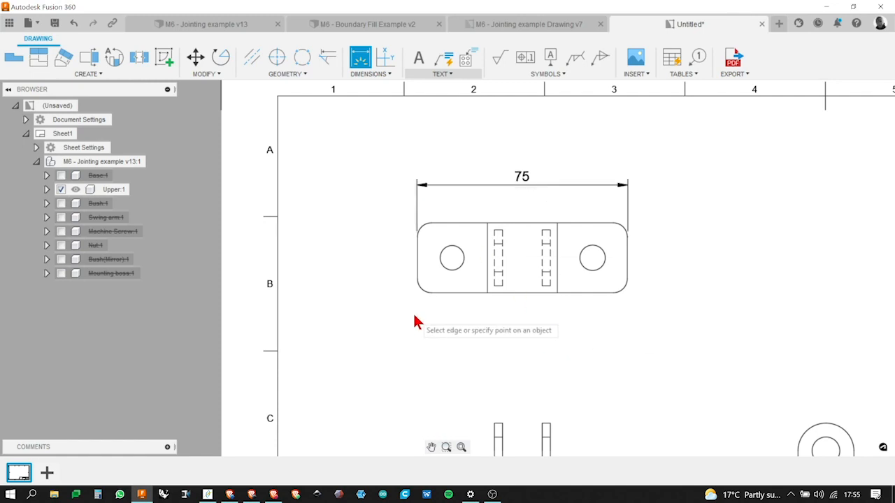
Add a diameter dimension to the right mounting hole and a radius dimension to the lower-left corner in the uppermost view
scroll(417, 318, "down", 3)
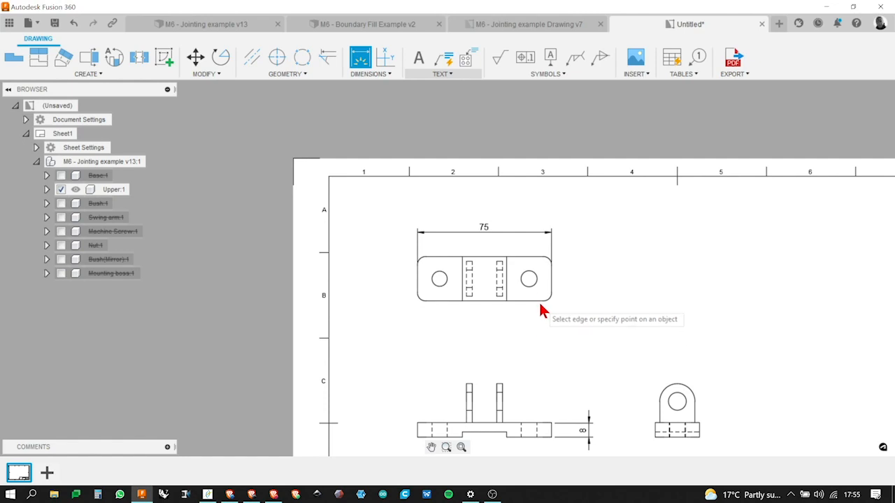
scroll(537, 280, "up", 3)
left_click(535, 278)
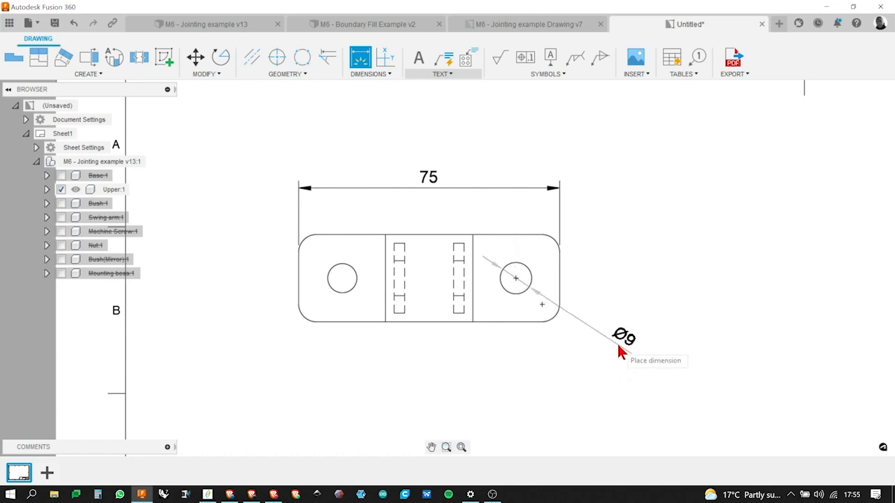
left_click(618, 352)
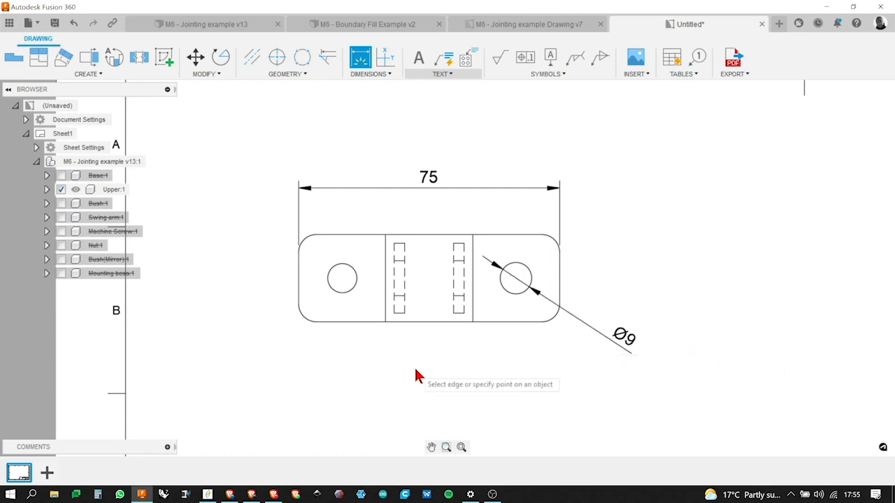
left_click(306, 324)
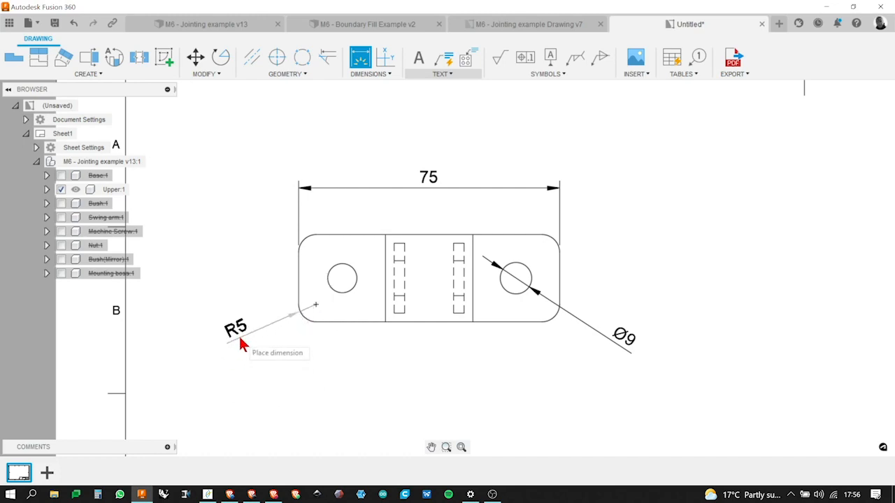
left_click(248, 363)
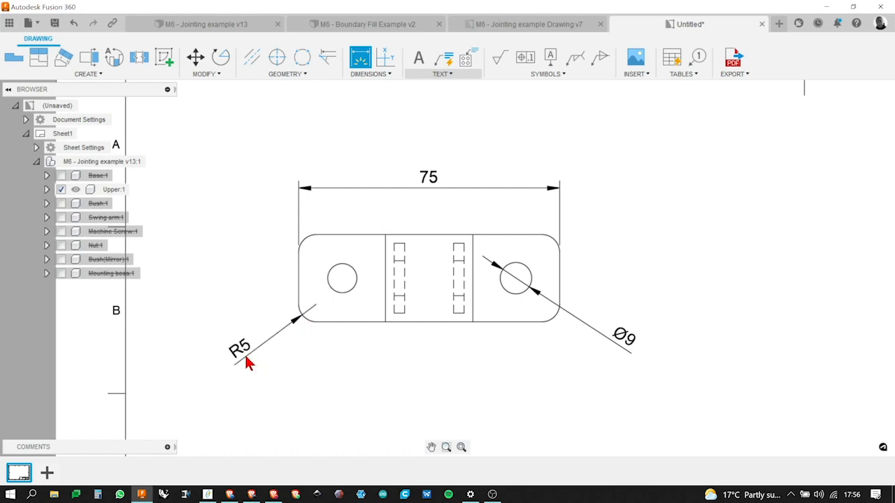
scroll(433, 378, "down", 3)
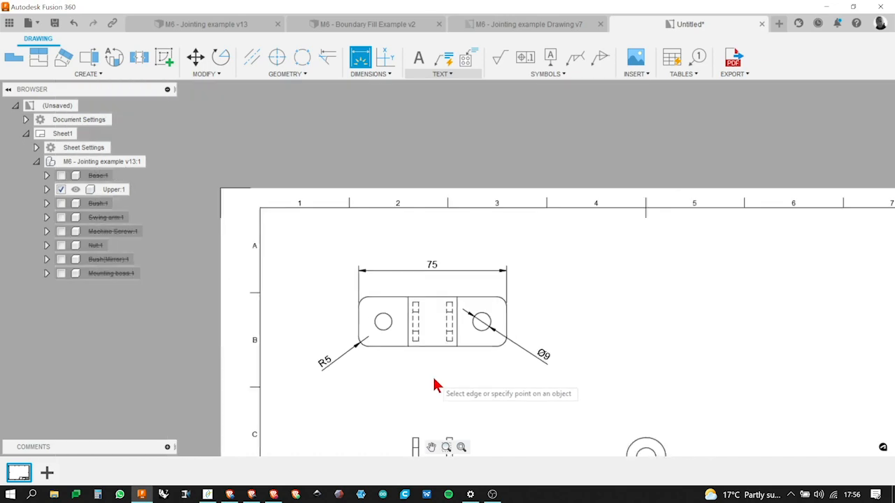
left_click(395, 255)
scroll(488, 224, "down", 4)
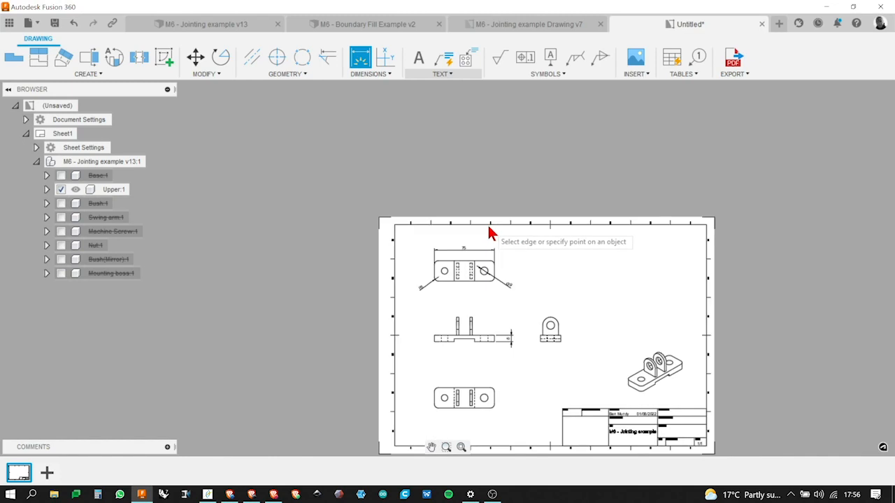
scroll(539, 326, "up", 5)
left_click(564, 323)
key("Escape")
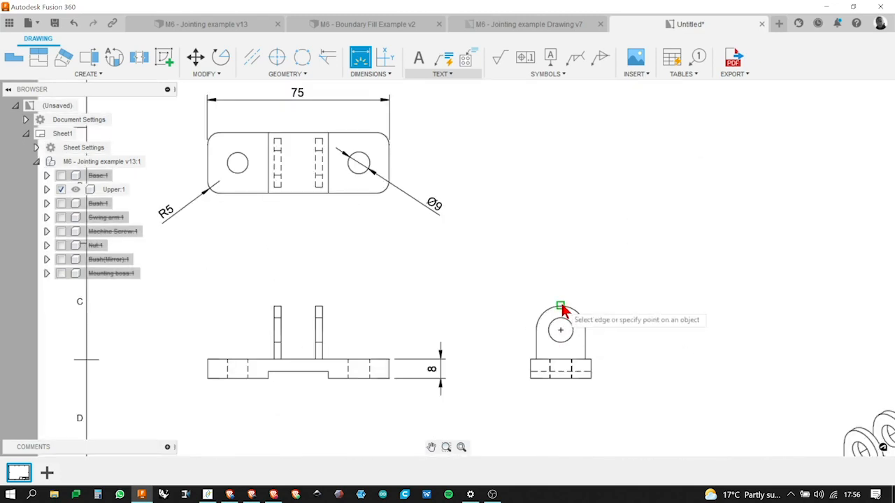
left_click(565, 321)
scroll(563, 323, "down", 2)
scroll(564, 323, "up", 4)
key("Escape")
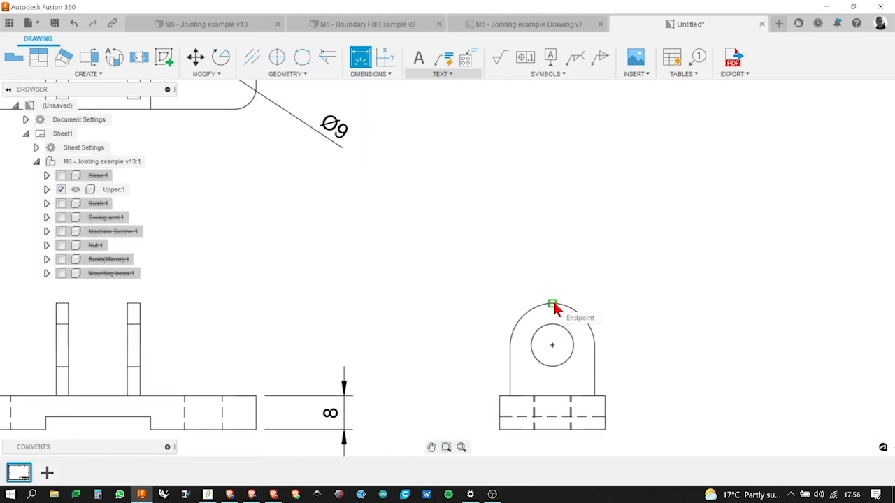
Dimension the overall height in the side view, from the top of the lug's arc to the base's bottom edge
left_click(552, 306)
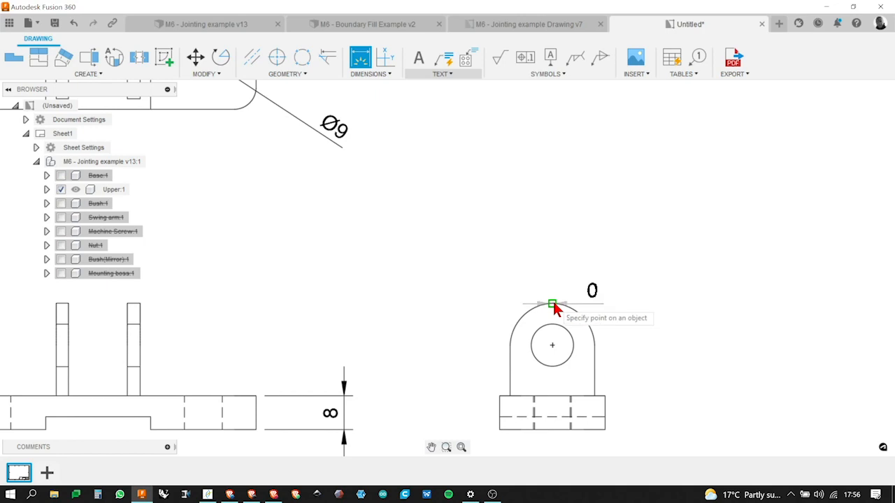
left_click(559, 429)
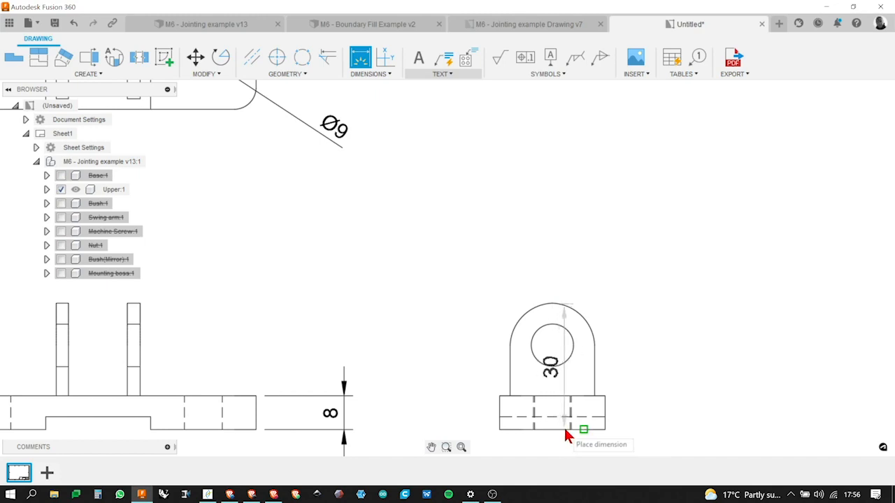
left_click(694, 428)
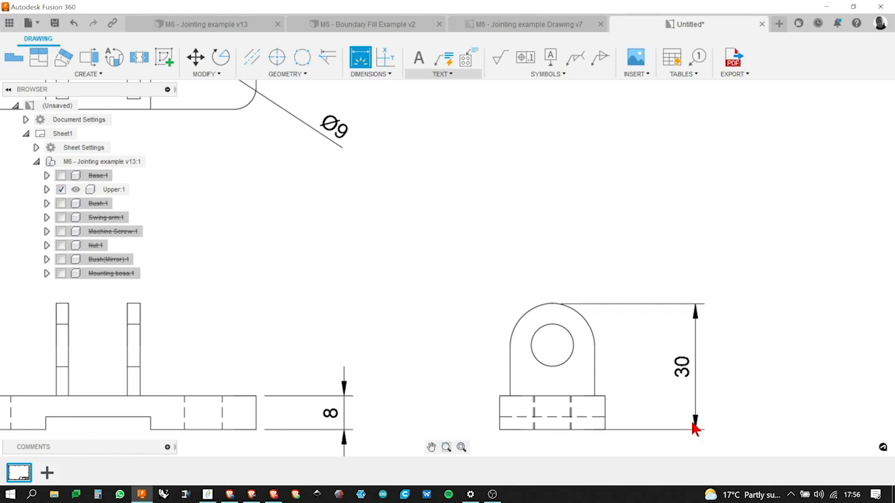
scroll(708, 350, "down", 5)
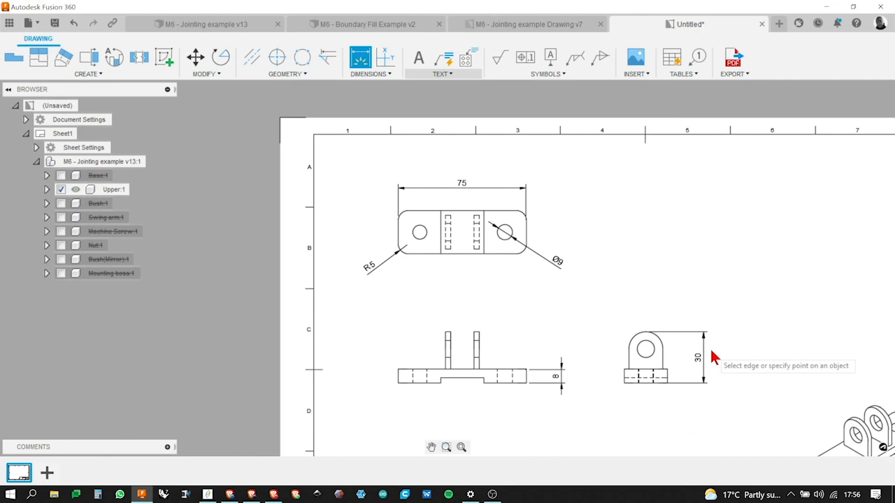
scroll(587, 304, "up", 1)
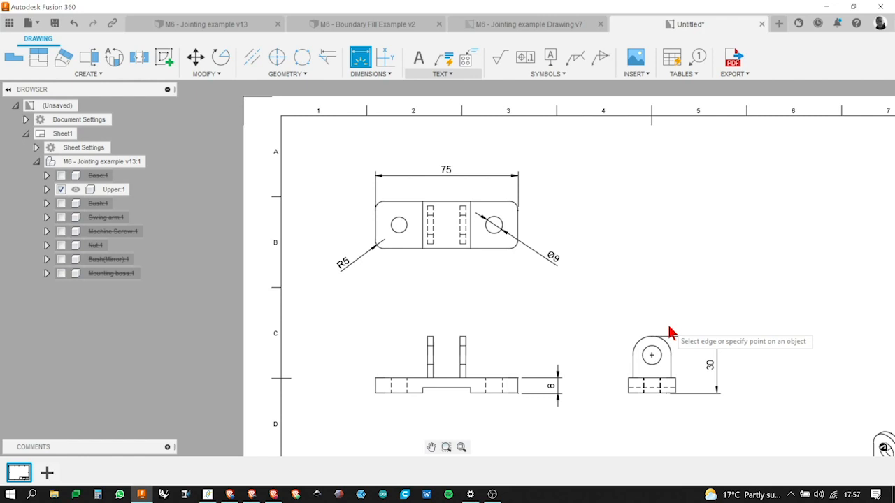
scroll(660, 314, "down", 2)
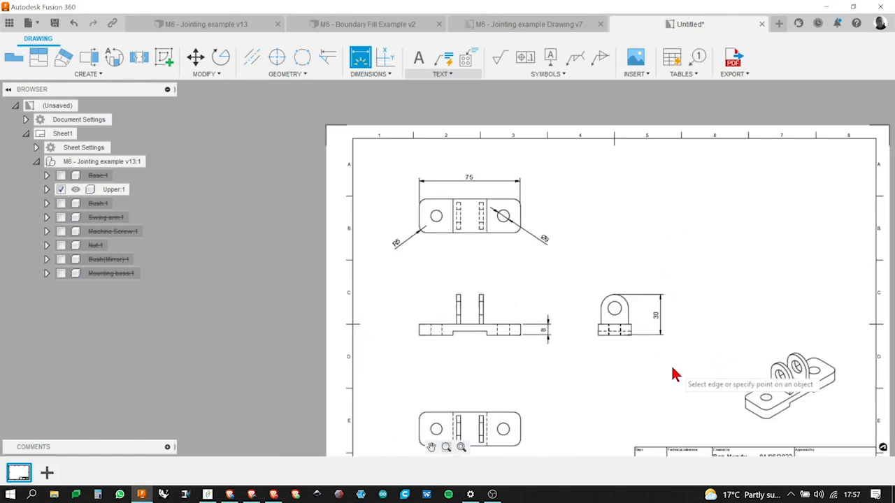
scroll(646, 353, "up", 2)
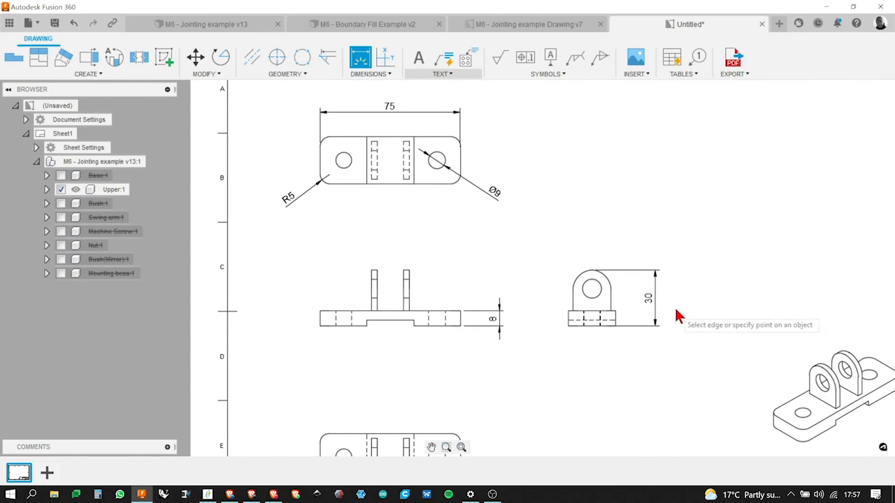
Open the side view's overall height dimension for editing and turn on a symmetrical tolerance for it
left_click(655, 301)
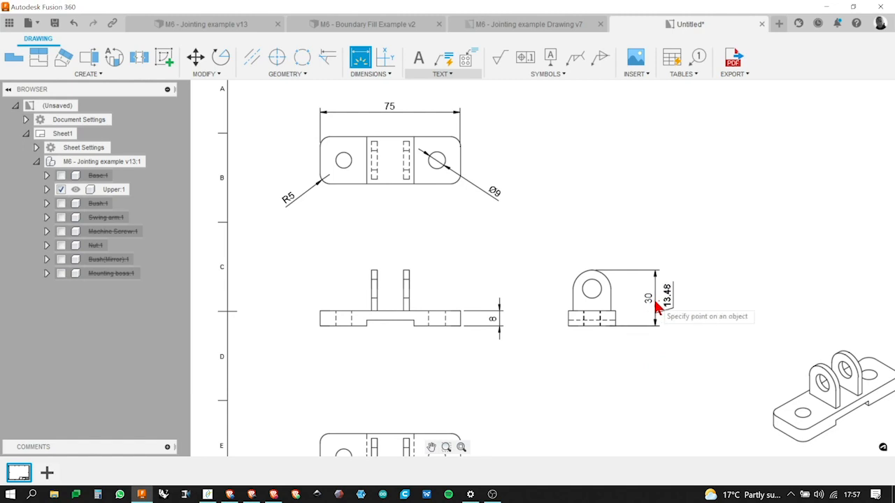
key("Escape")
double_click(653, 300)
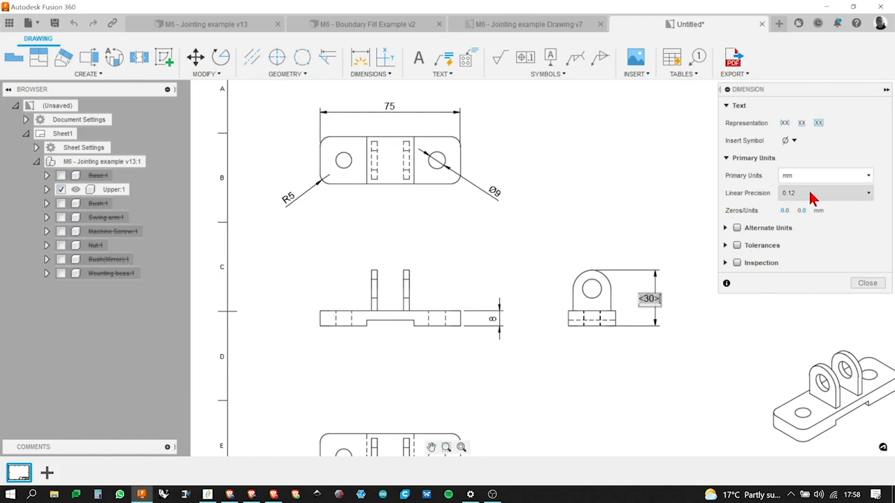
left_click(868, 195)
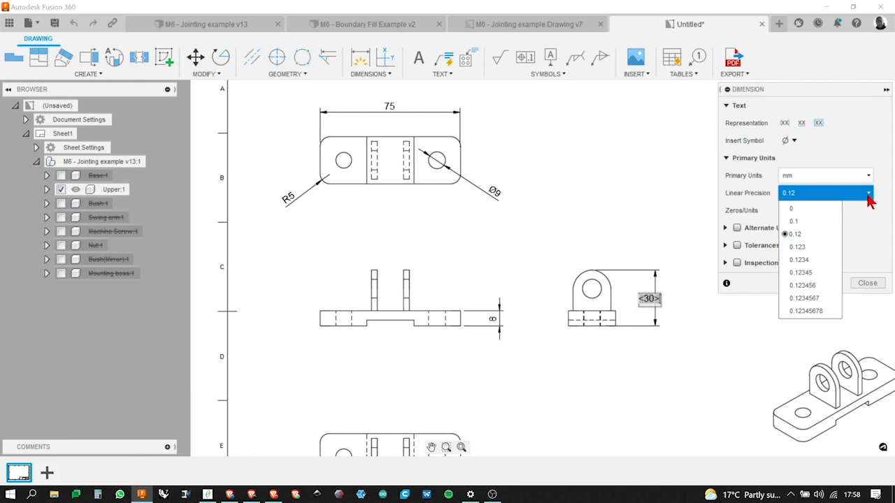
left_click(872, 215)
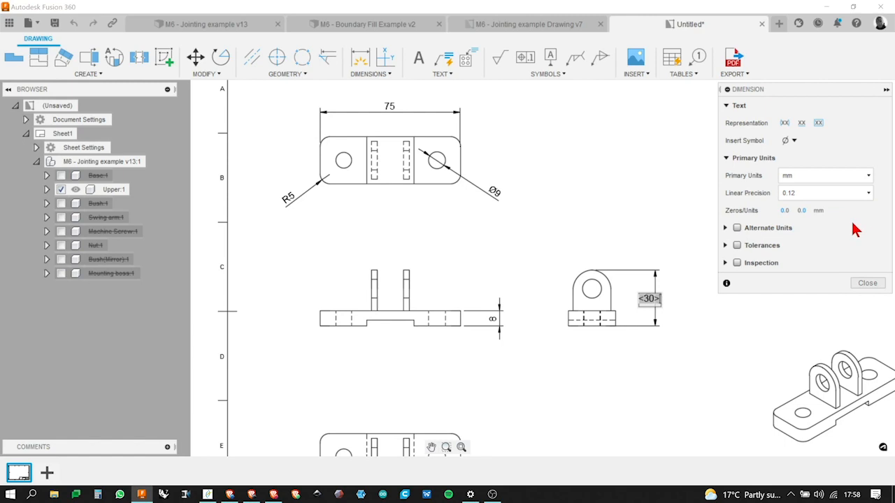
left_click(737, 246)
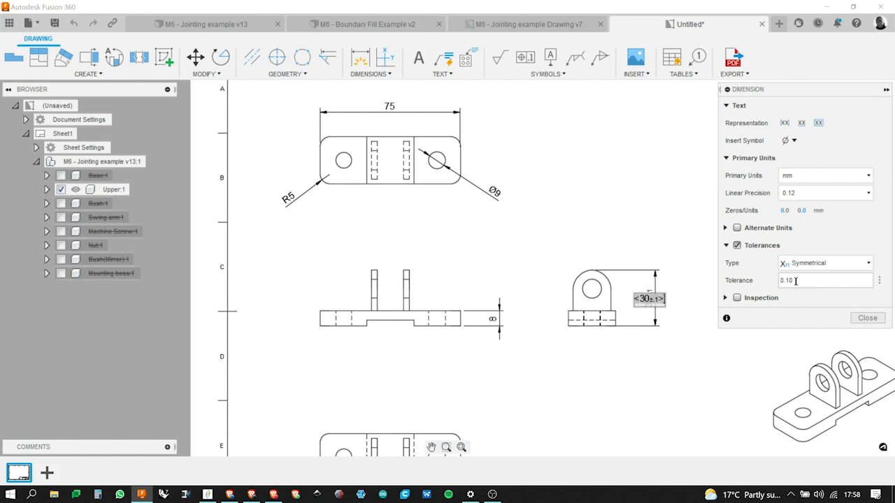
Set the overall height dimension's symmetrical tolerance to 0.15 and close its settings
left_click(879, 281)
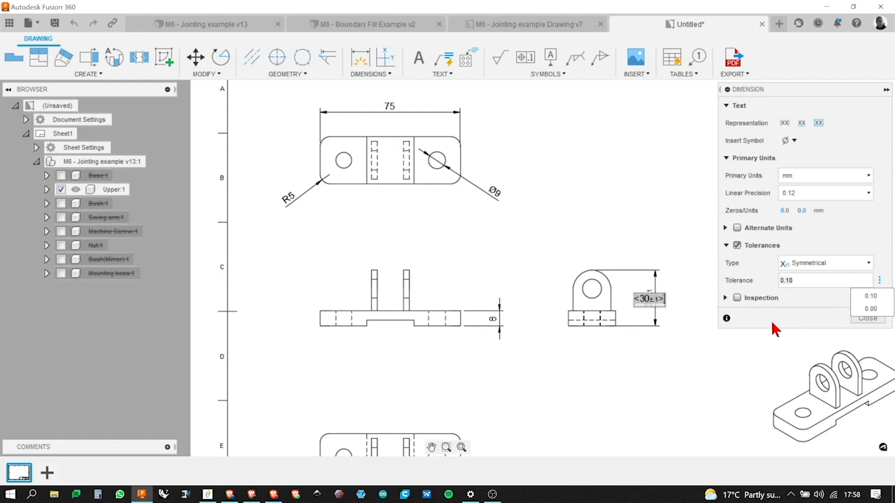
left_click(794, 281)
key("BackSpace")
type("50")
key("BackSpace")
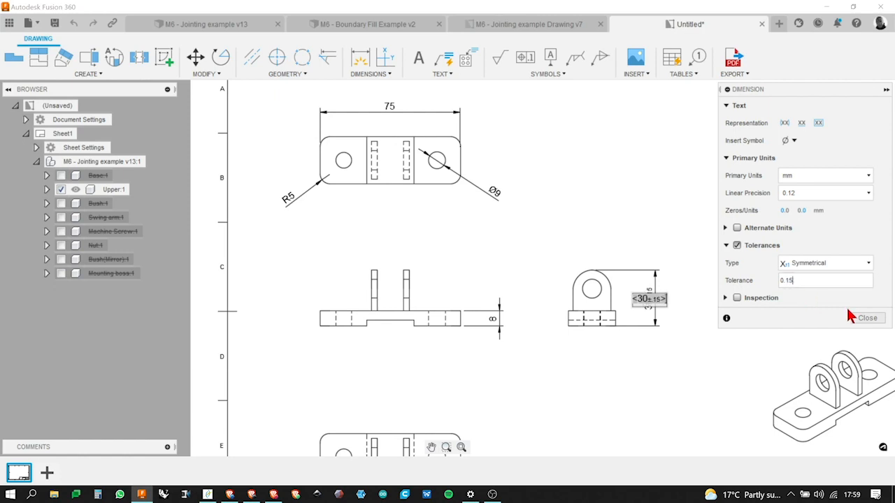
left_click(871, 319)
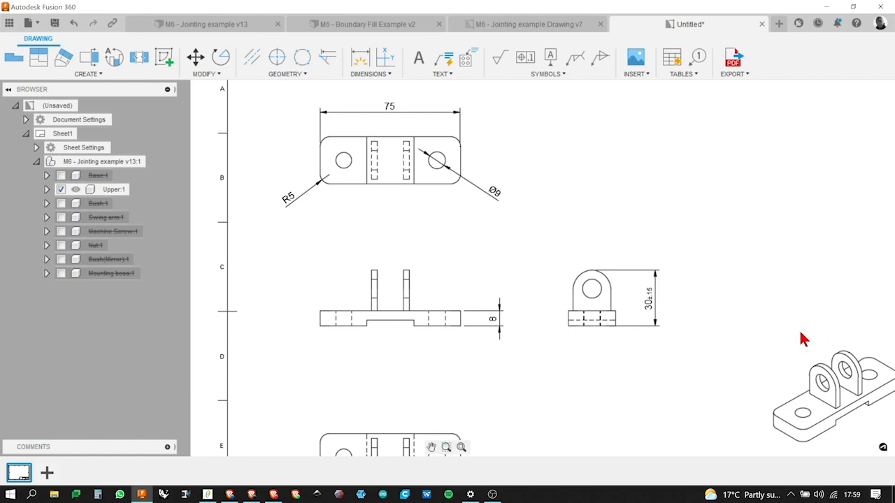
Add a centerline midway between the two upright lugs in the front view
scroll(655, 300, "up", 3)
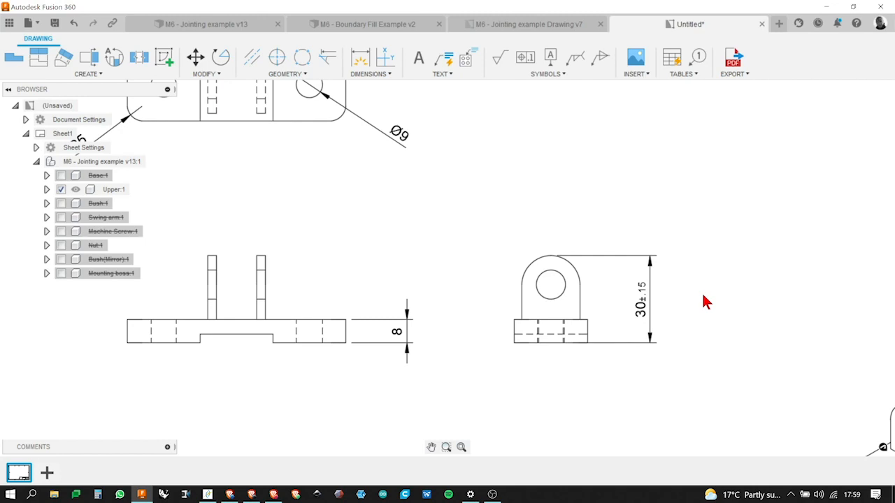
scroll(706, 293, "down", 5)
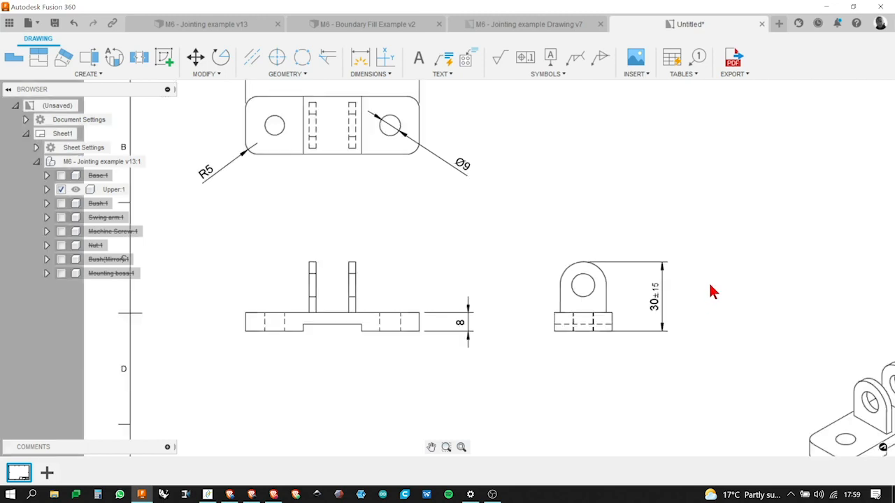
scroll(504, 290, "up", 2)
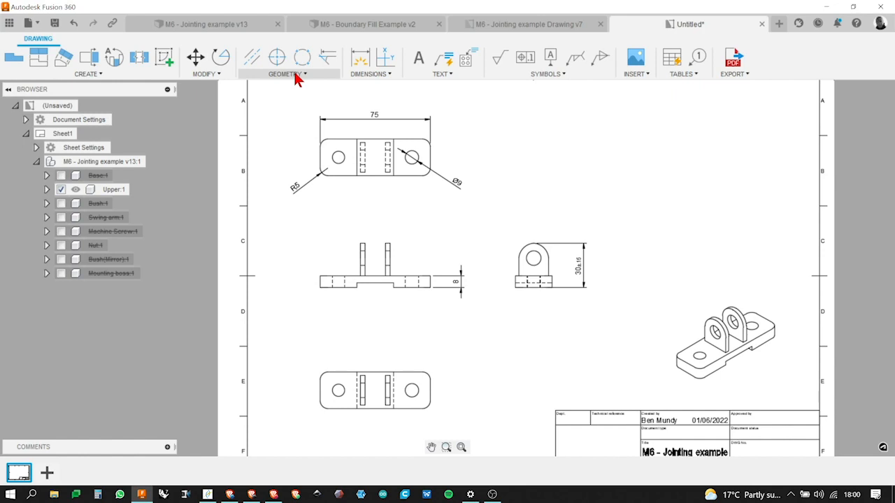
left_click(252, 59)
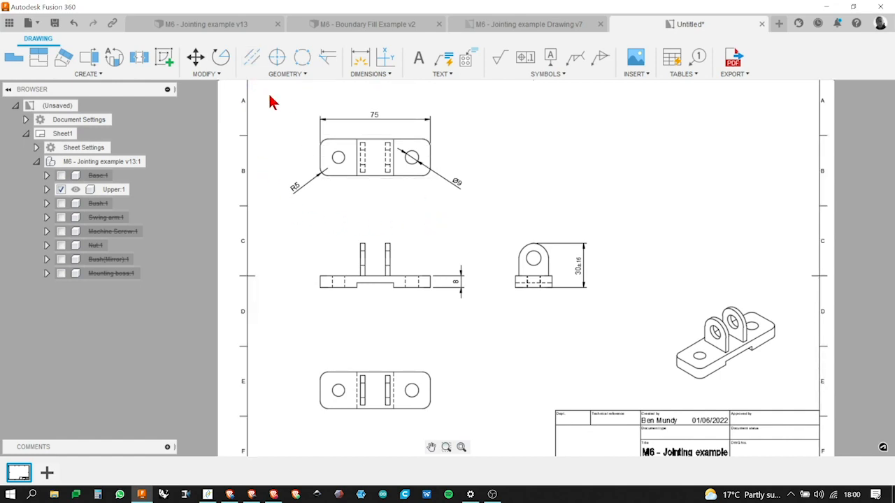
left_click(265, 74)
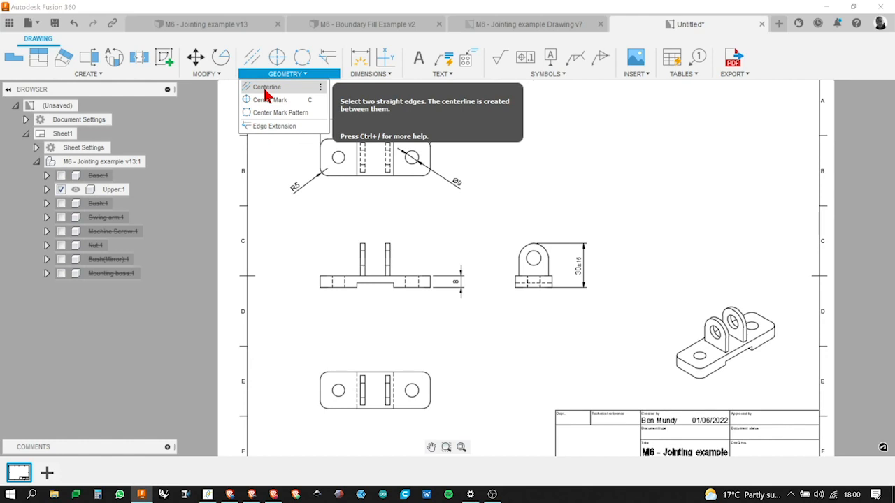
left_click(266, 89)
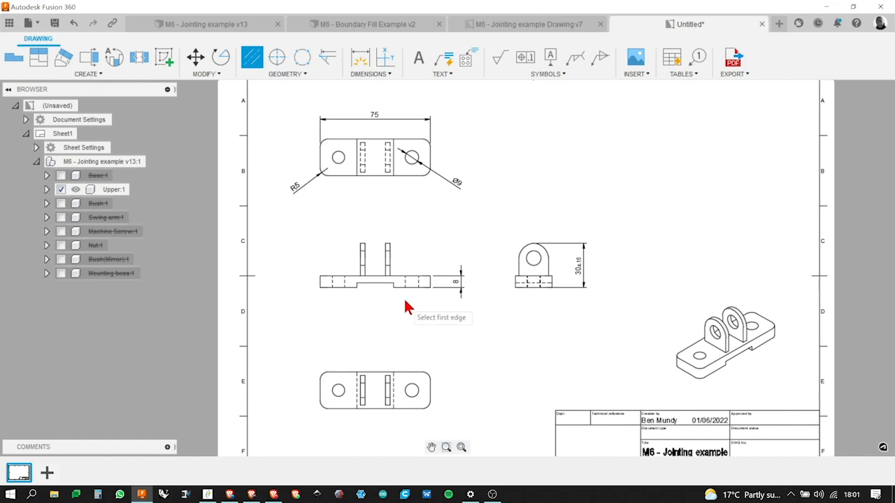
scroll(365, 257, "up", 3)
left_click(354, 245)
left_click(396, 250)
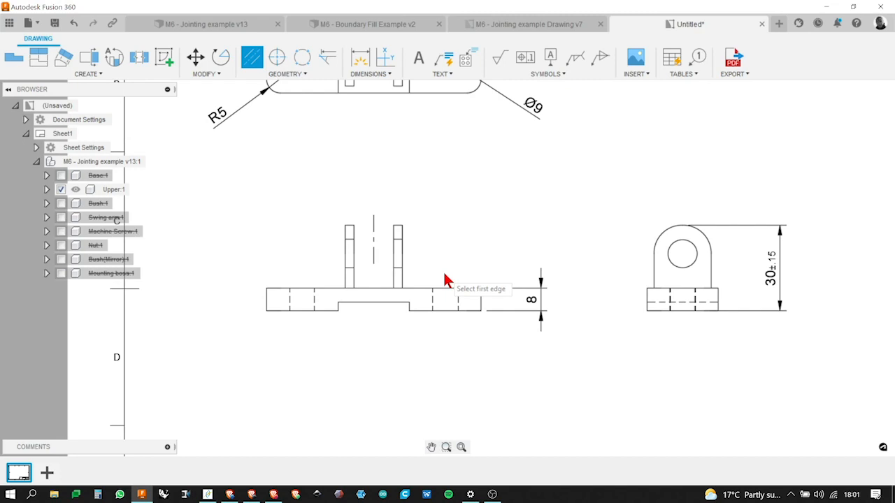
Add a centerline midway between the plate's two end edges in the lowest view, and leave the Centerline command
scroll(460, 269, "down", 3)
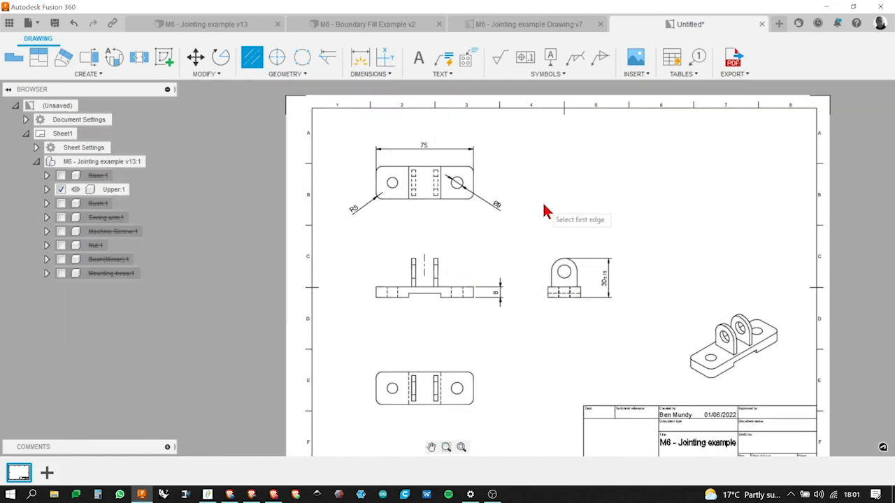
scroll(543, 203, "up", 2)
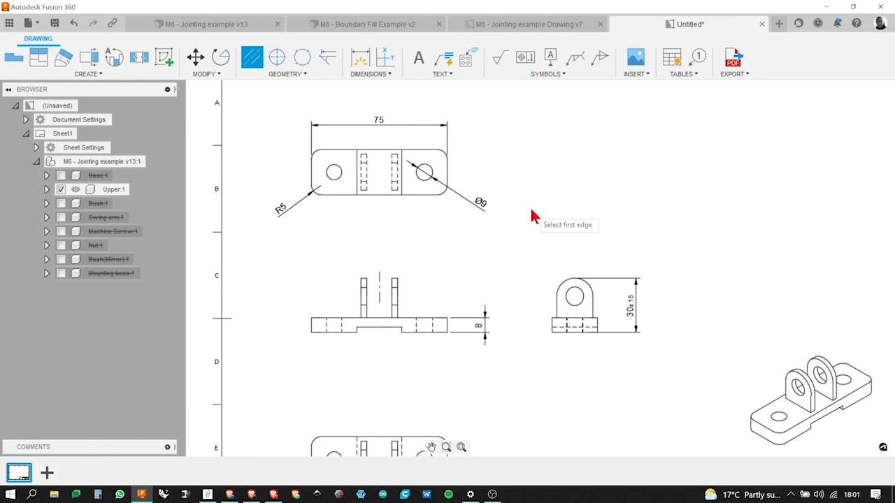
scroll(440, 300, "down", 3)
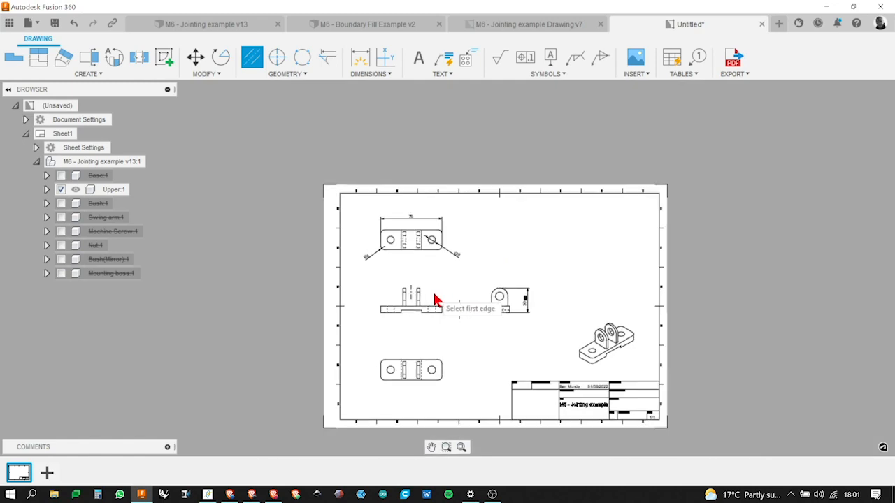
scroll(436, 365, "up", 3)
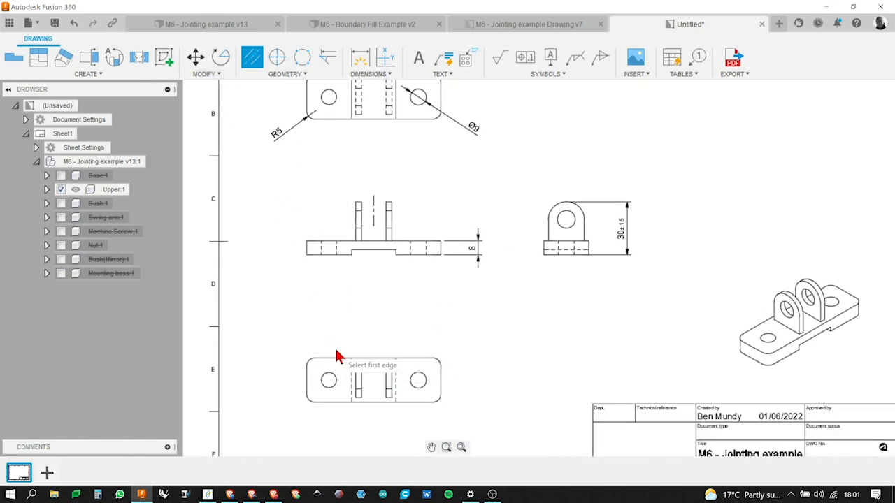
scroll(363, 391, "up", 2)
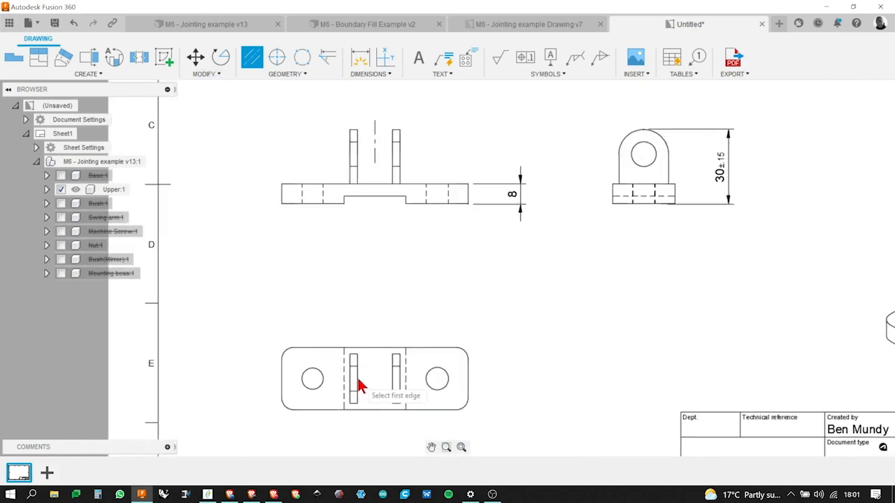
left_click(282, 381)
left_click(470, 389)
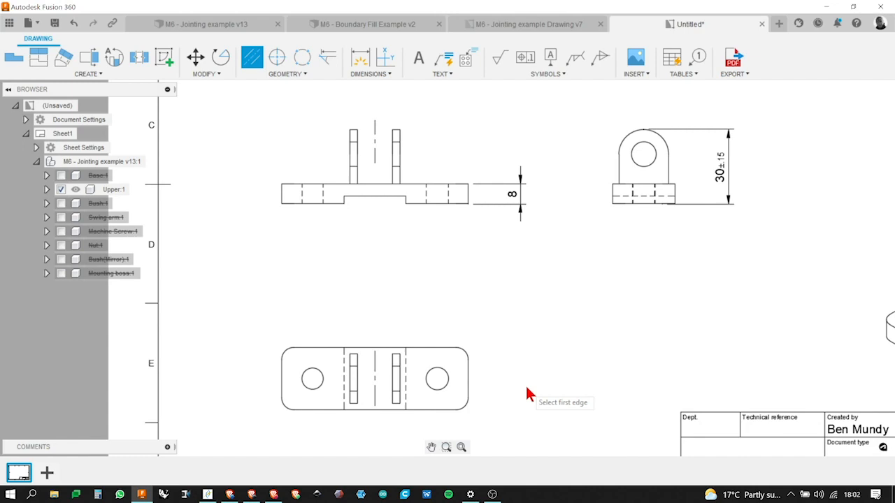
key("Escape")
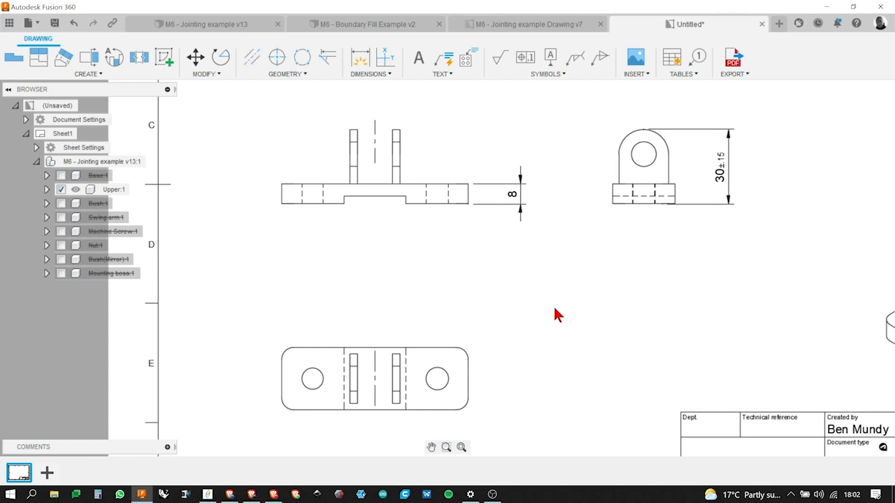
Delete the base plate's thickness dimension in the front view and dimension the plate's right end edge again, placing it beside the view
left_click(520, 203)
key("Delete")
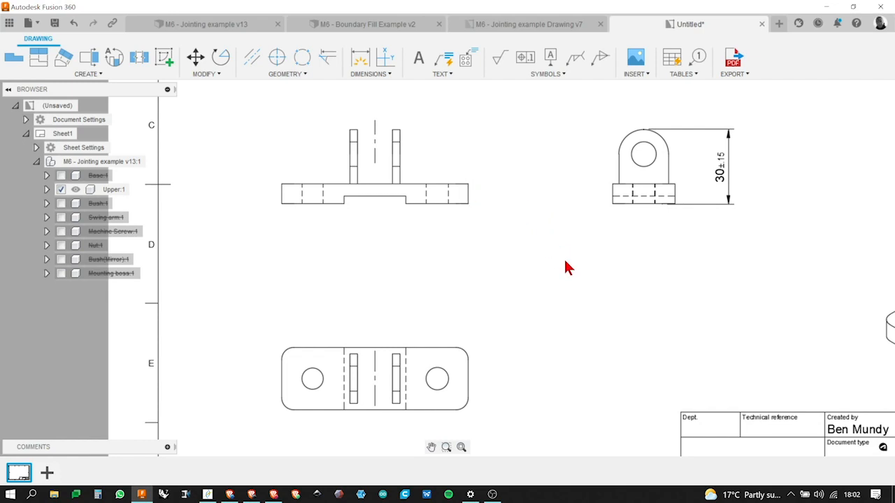
left_click(359, 58)
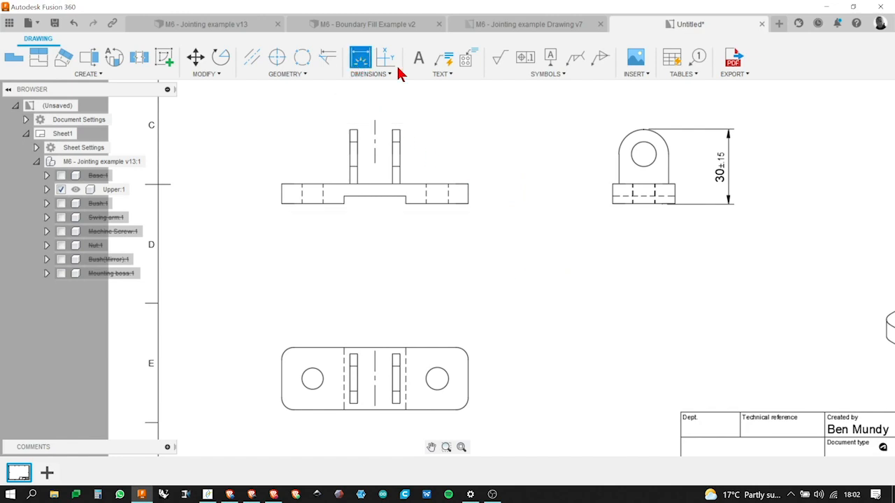
scroll(467, 203, "up", 2)
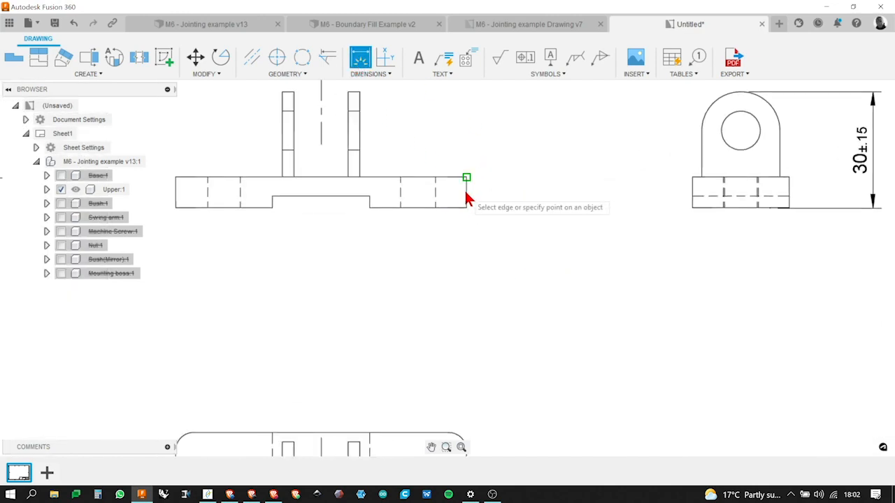
scroll(466, 199, "up", 2)
left_click(463, 189)
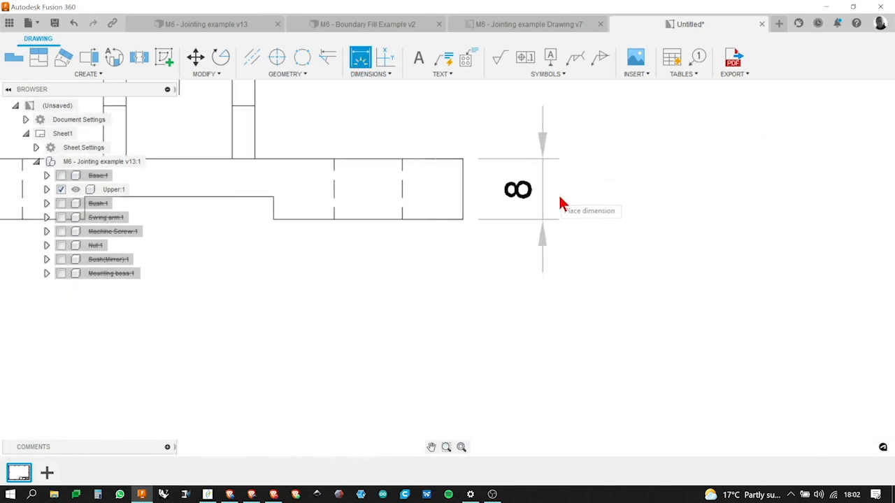
left_click(625, 214)
right_click(625, 215)
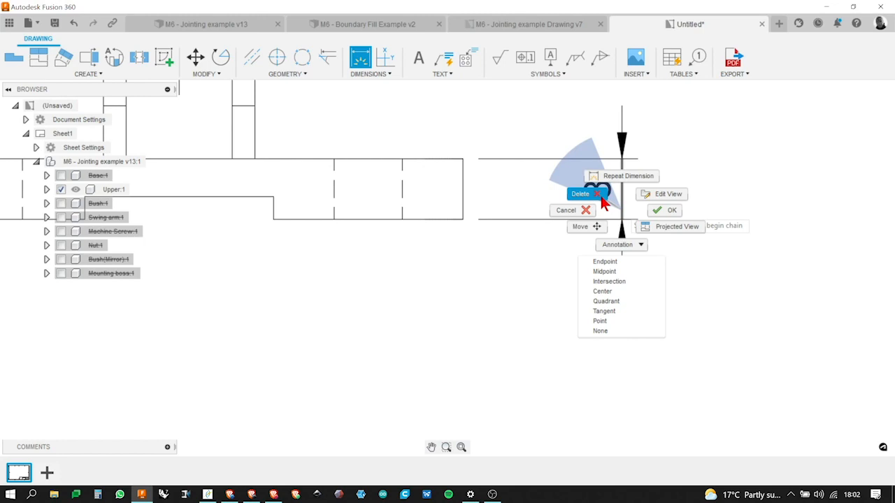
left_click(661, 209)
scroll(683, 254, "down", 4)
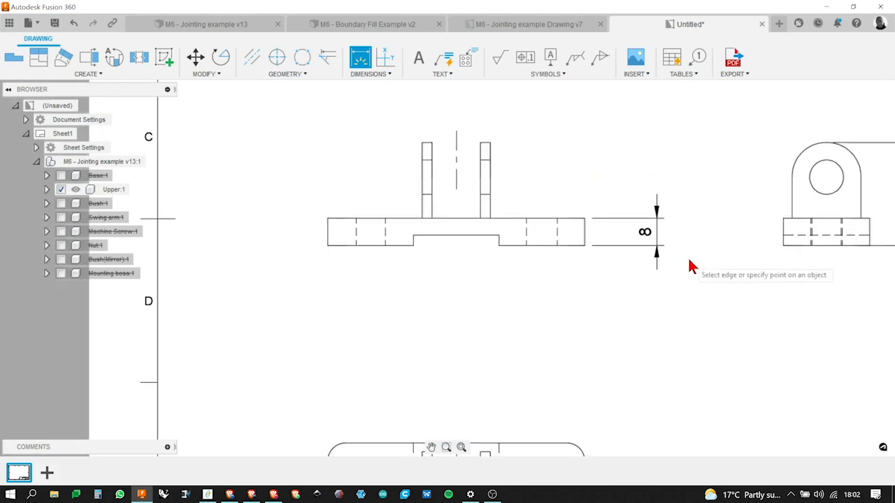
scroll(517, 284, "down", 3)
scroll(601, 292, "down", 1)
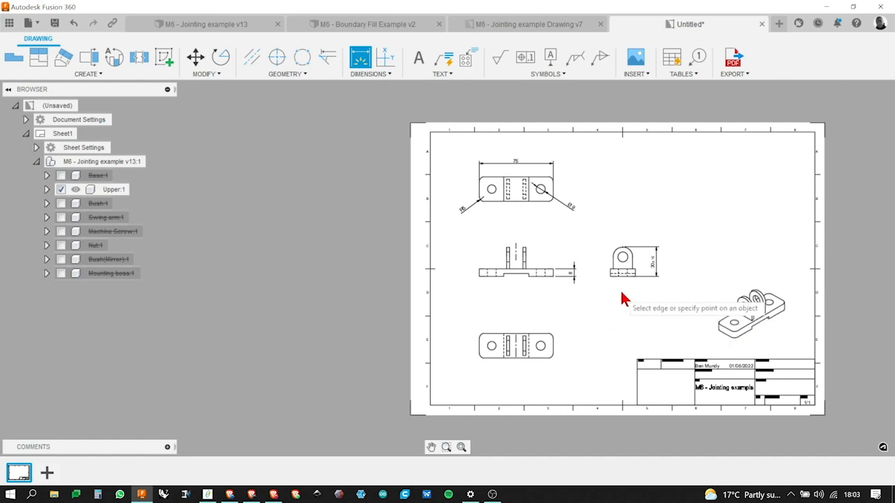
scroll(680, 288, "up", 2)
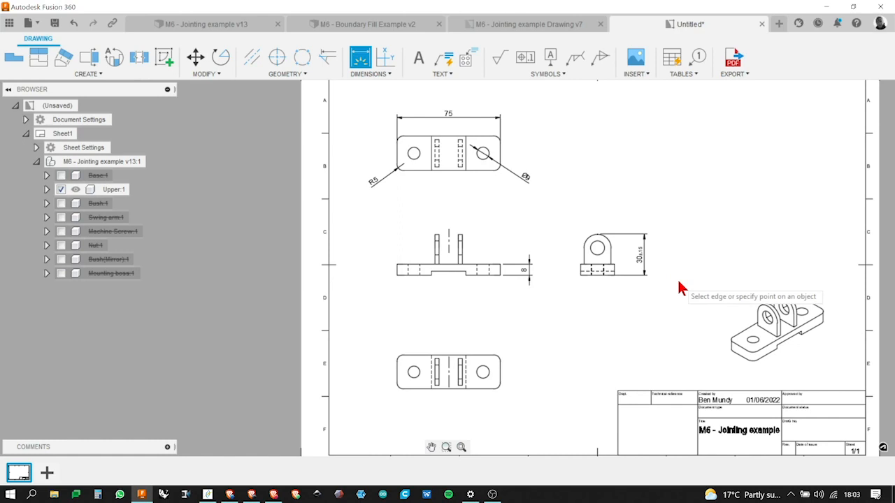
scroll(457, 236, "up", 2)
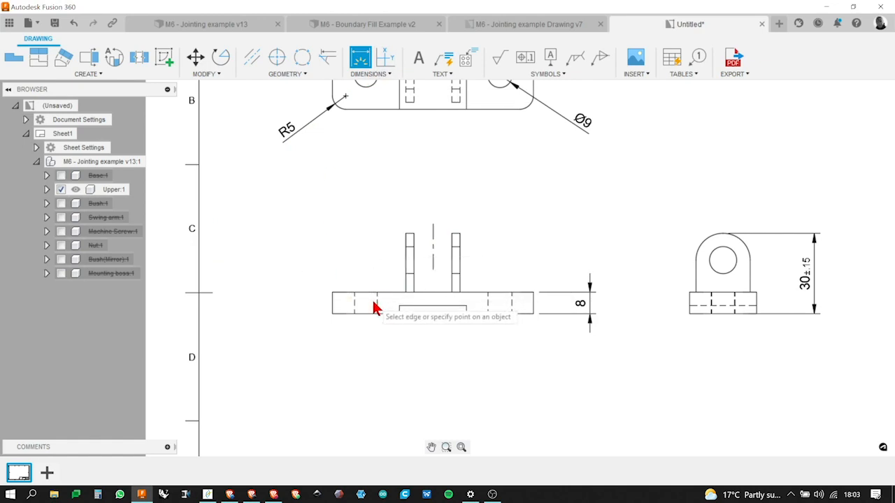
Dimension the horizontal distance from the plate's left end to the left lug's outer face in the front view, placing it above the plate
scroll(381, 305, "down", 4)
scroll(383, 305, "up", 4)
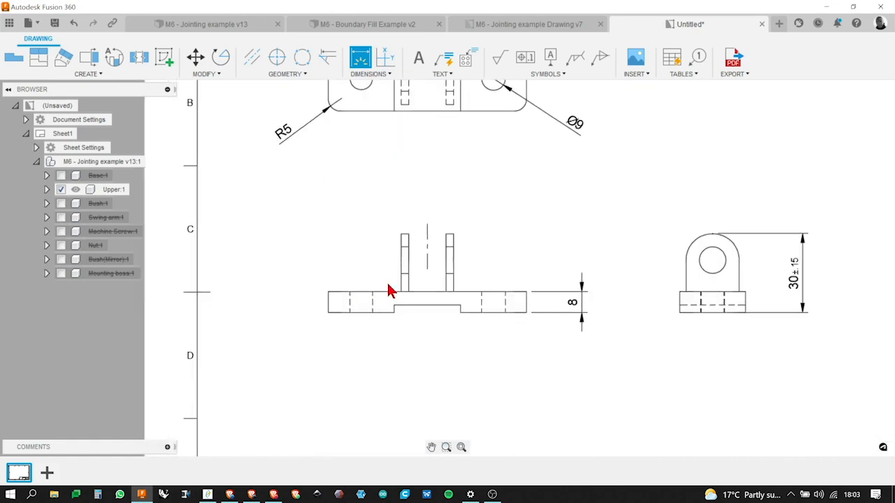
left_click(401, 236)
left_click(329, 293)
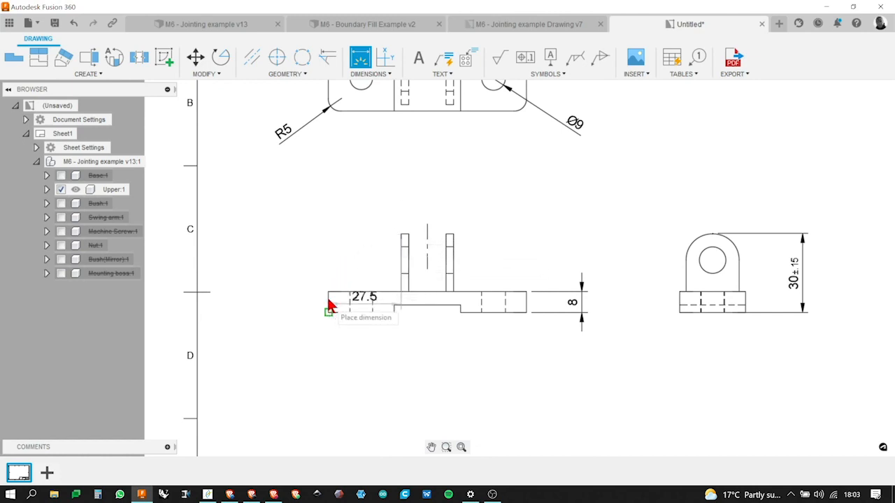
left_click(305, 219)
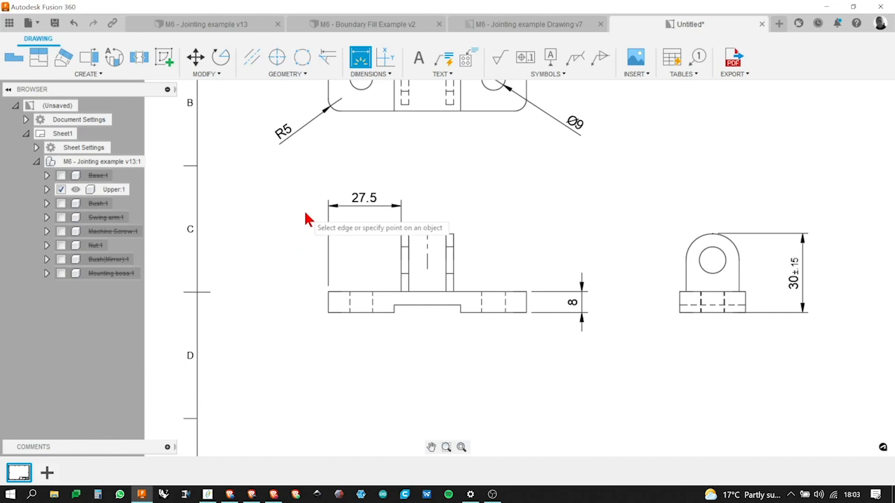
Dimension the distance from the left lug's inner face to the centerline in the front view, placing it above the lugs
left_click(410, 262)
left_click(429, 265)
scroll(433, 207, "up", 3)
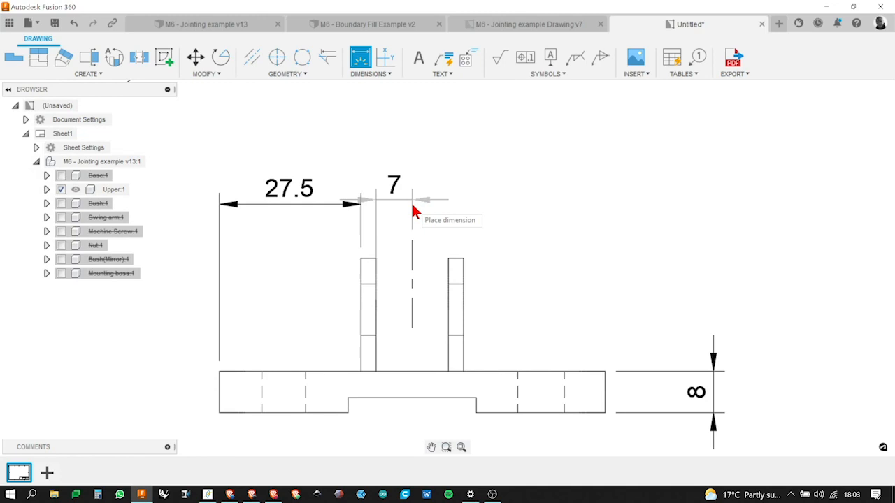
left_click(415, 178)
scroll(471, 206, "down", 5)
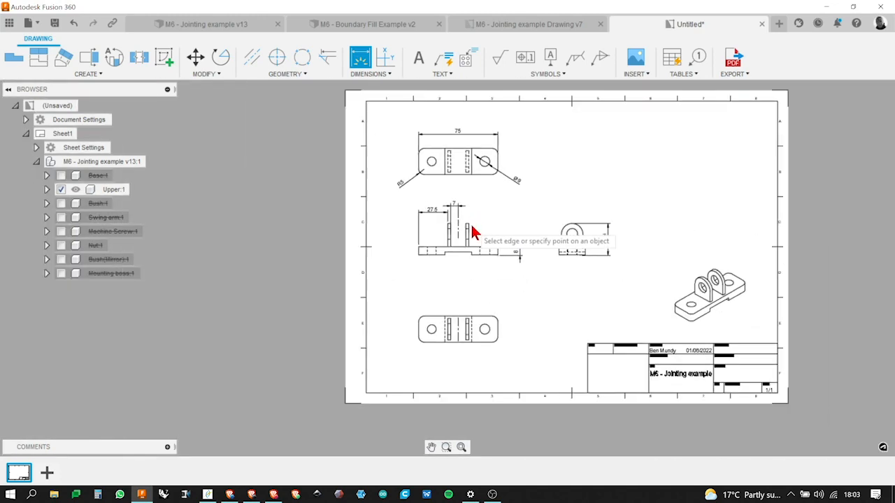
Dimension the left lug's thickness in the lowest view, placing the dimension above the plate
scroll(448, 250, "up", 5)
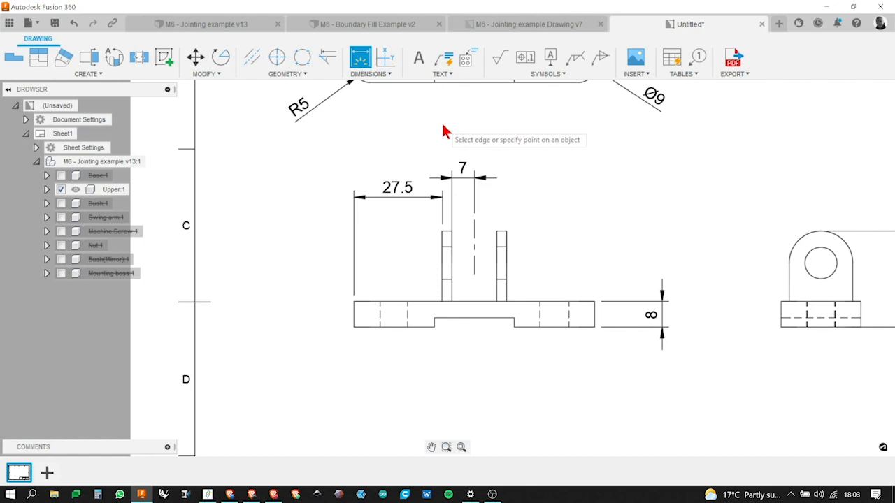
scroll(436, 235, "down", 3)
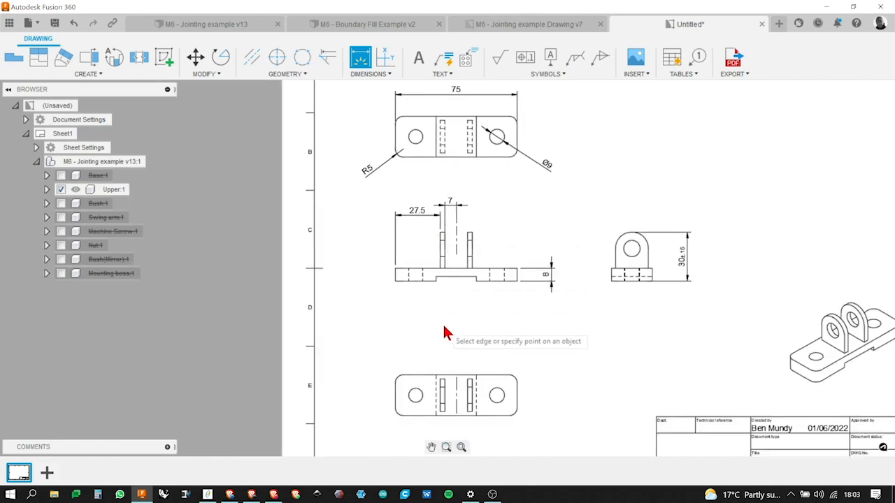
scroll(436, 395, "up", 3)
left_click(436, 401)
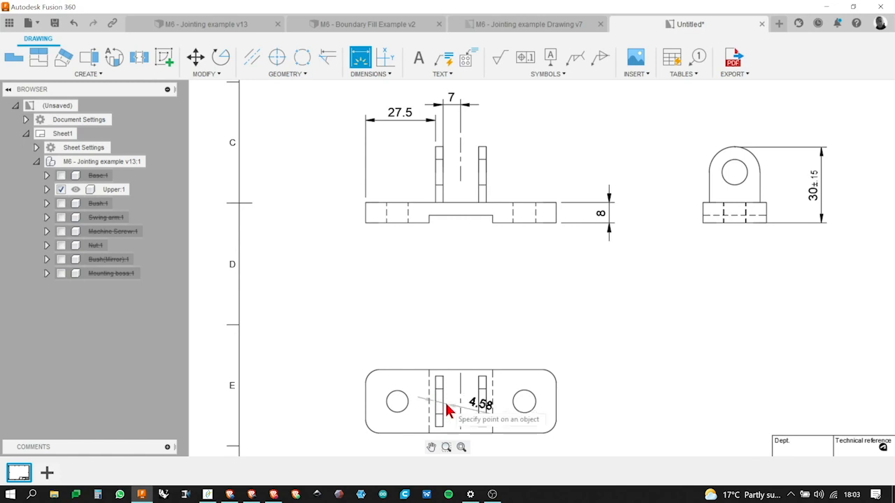
left_click(443, 401)
left_click(456, 342)
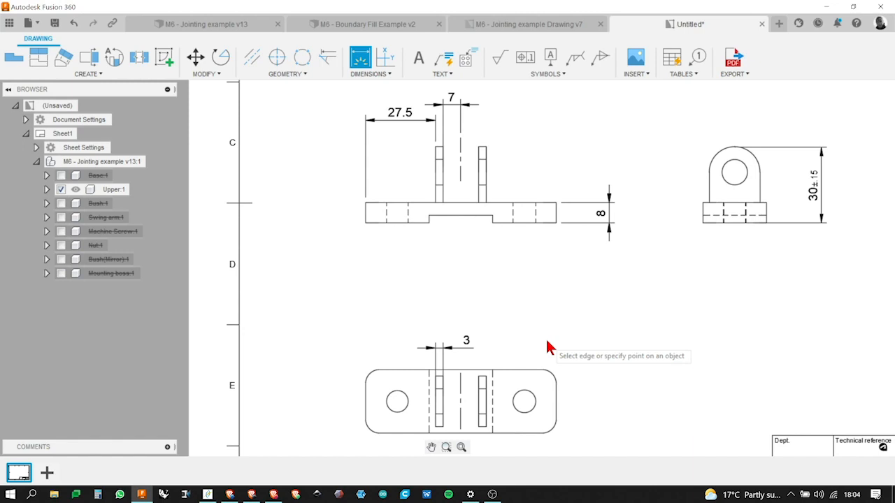
Add a diameter dimension to the plate's left hole in the lowest view, placing it outside the plate's upper left corner
scroll(533, 332, "down", 4)
scroll(531, 333, "up", 3)
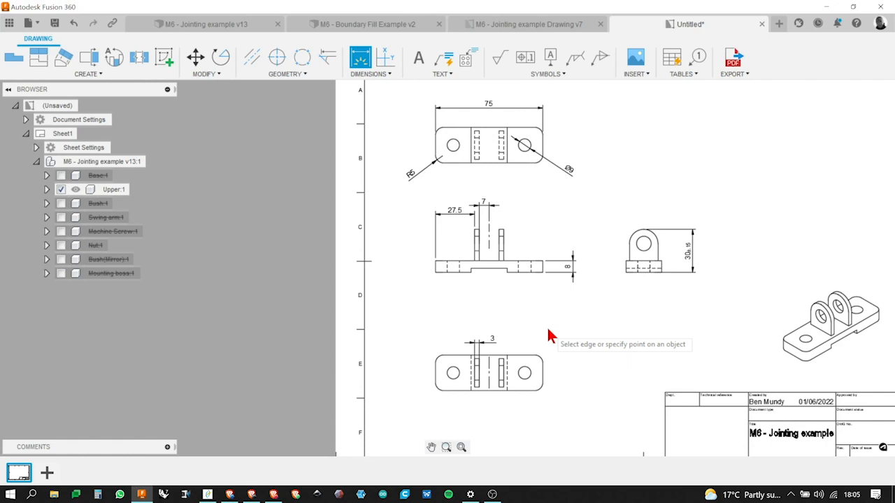
scroll(574, 367, "down", 5)
scroll(539, 358, "up", 4)
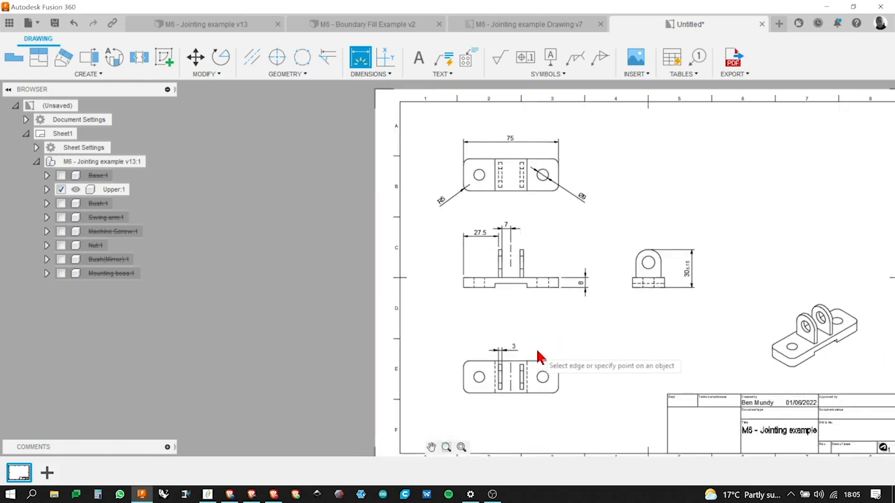
scroll(536, 336, "down", 2)
scroll(475, 319, "up", 3)
scroll(495, 299, "down", 3)
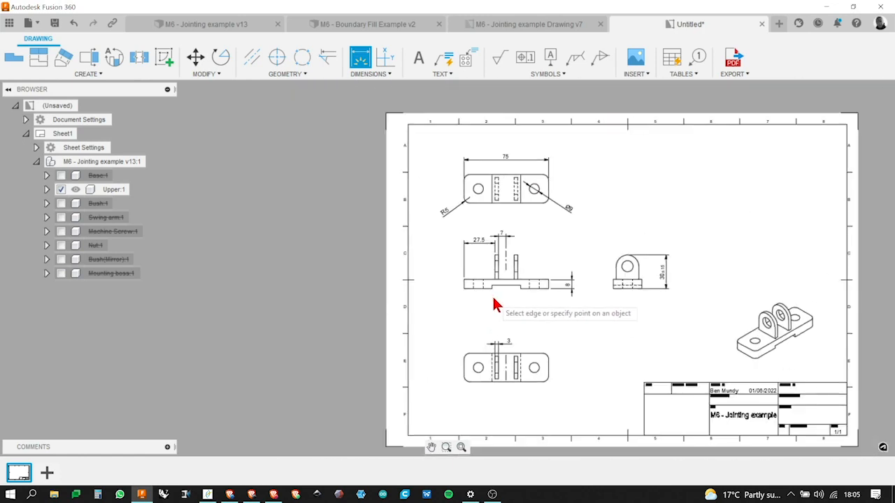
scroll(490, 379, "up", 2)
left_click(476, 366)
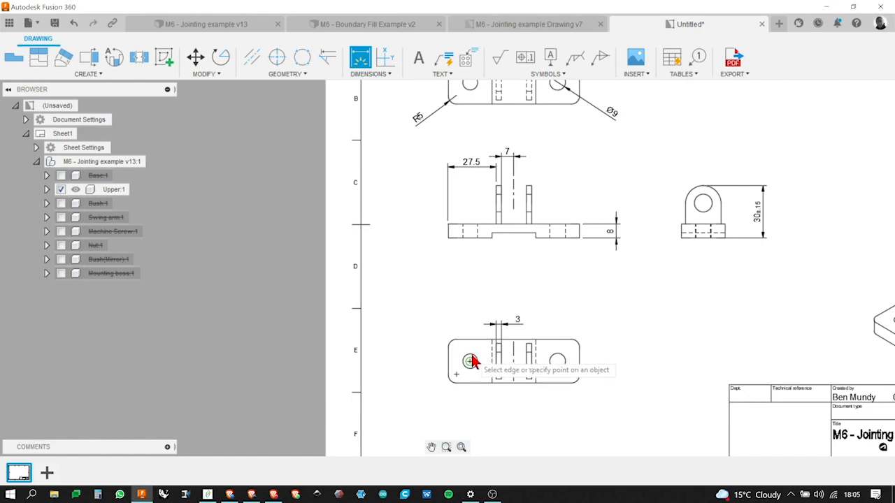
left_click(468, 369)
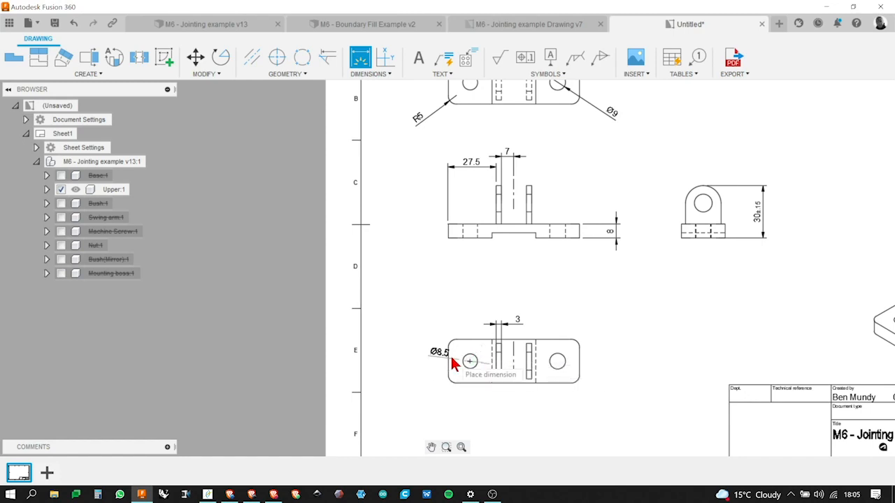
left_click(428, 328)
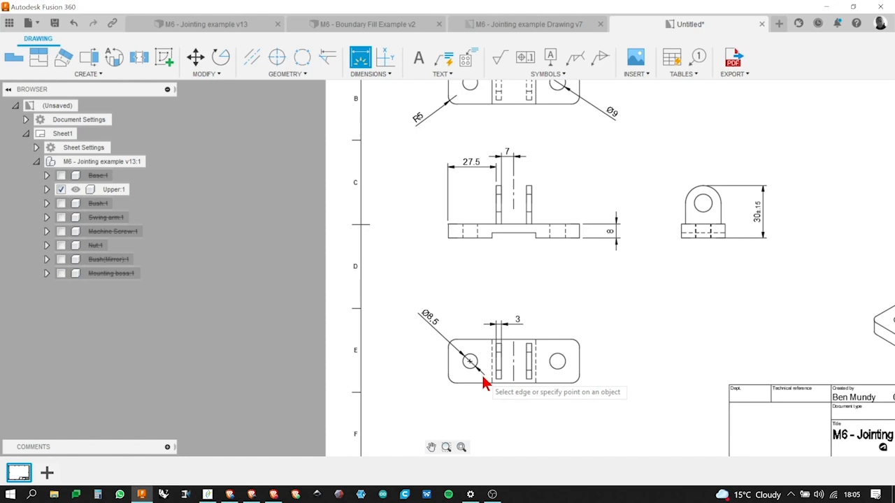
scroll(500, 420, "down", 2)
scroll(497, 410, "up", 5)
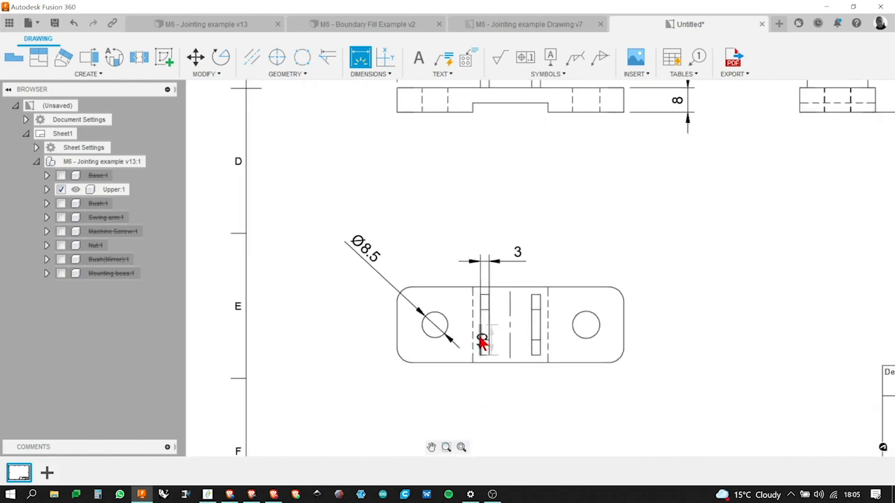
left_click(487, 303)
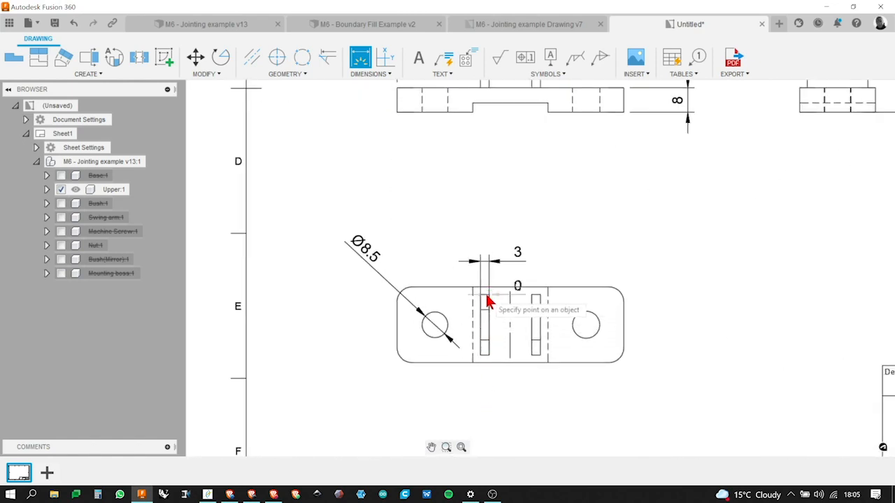
left_click(485, 358)
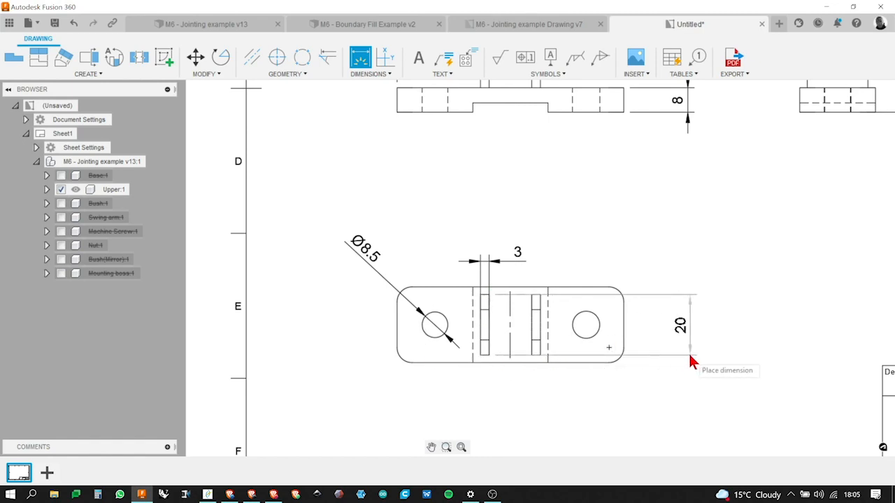
key("Escape")
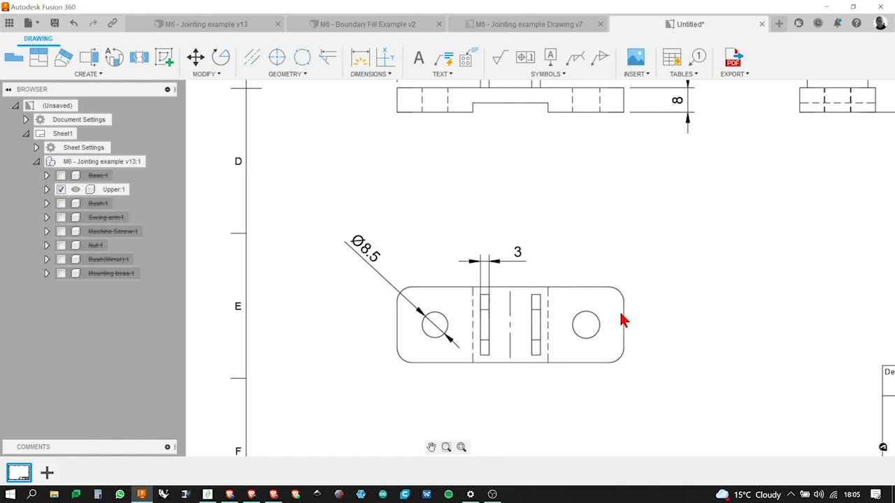
Dimension the right lug's length between its two ends in the lowest view, placing it beside the plate's right end
key("d")
left_click(536, 297)
left_click(541, 356)
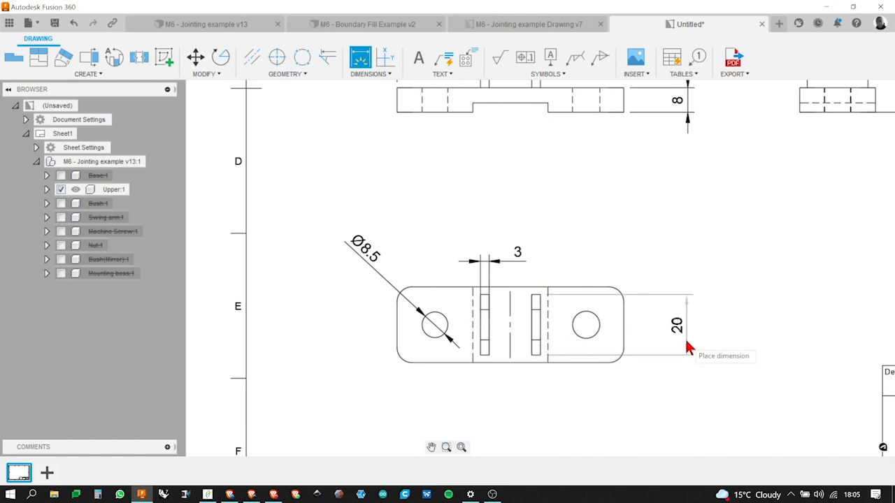
left_click(687, 347)
Add a diameter dimension to the lug hole in the side view, placing it to the upper left of the lug
scroll(688, 296, "down", 5)
scroll(772, 228, "up", 2)
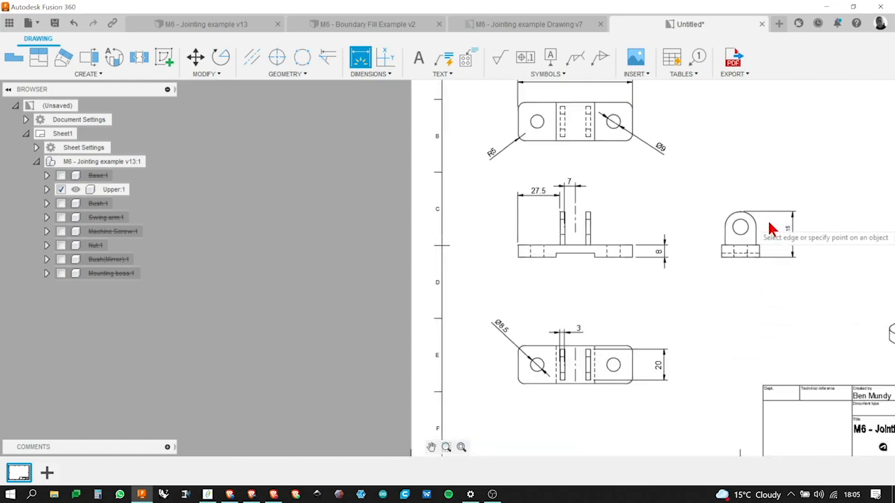
left_click(741, 234)
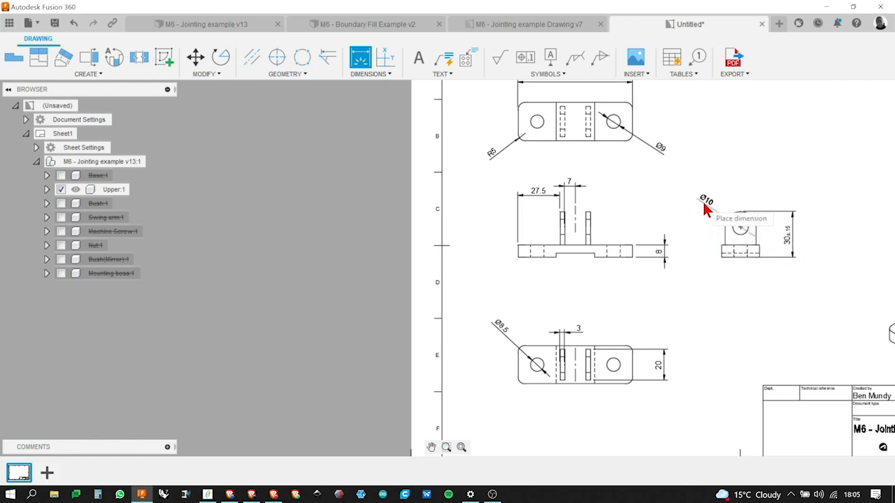
left_click(708, 202)
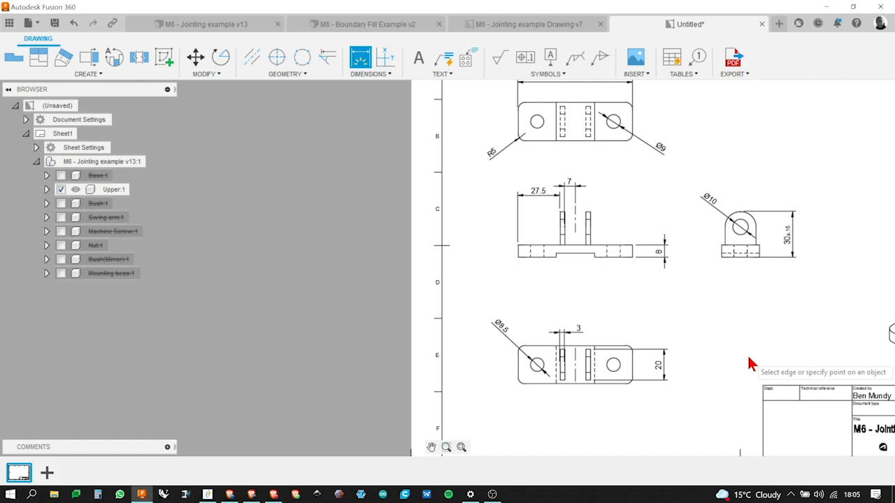
Start an automatic-type note on the front view at the foot of the right lug, ending its leader above and right of the lugs
scroll(749, 356, "down", 1)
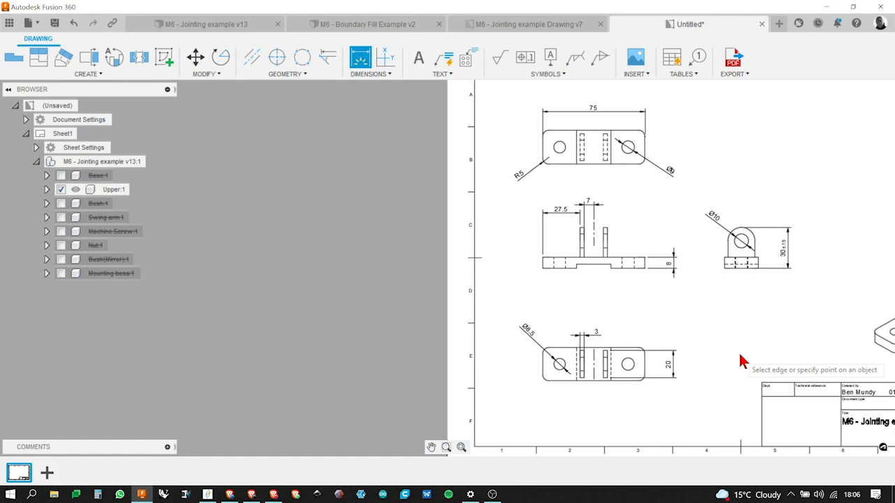
left_click(444, 74)
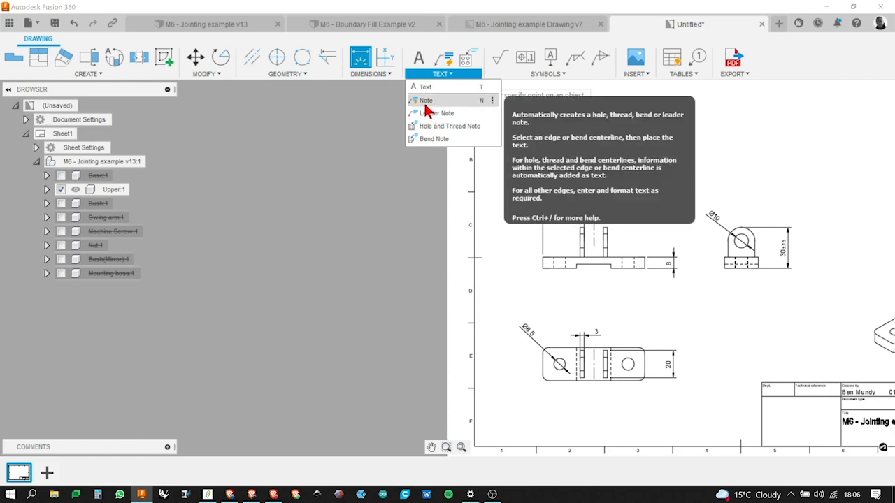
left_click(426, 102)
scroll(533, 240, "down", 5)
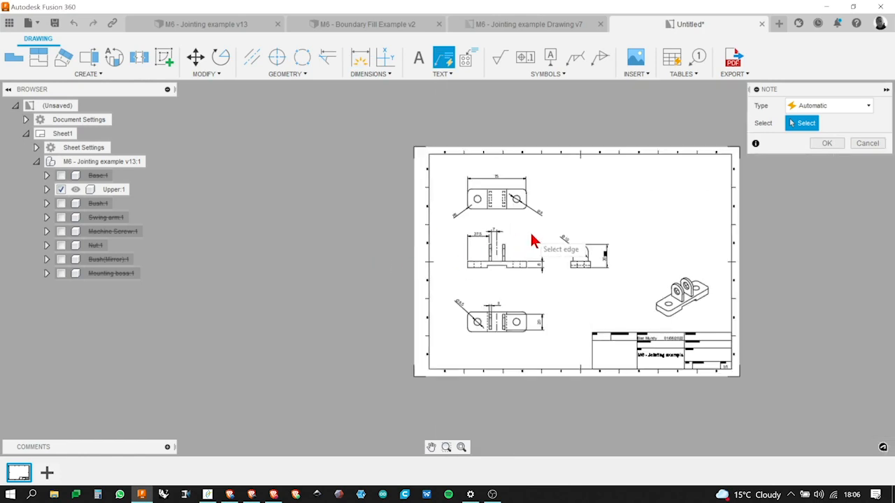
scroll(470, 233, "up", 3)
left_click(829, 107)
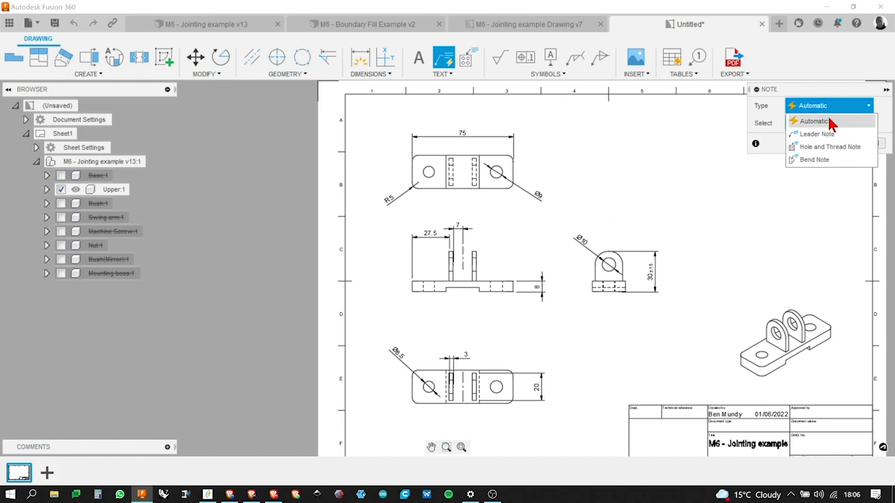
scroll(476, 262, "up", 3)
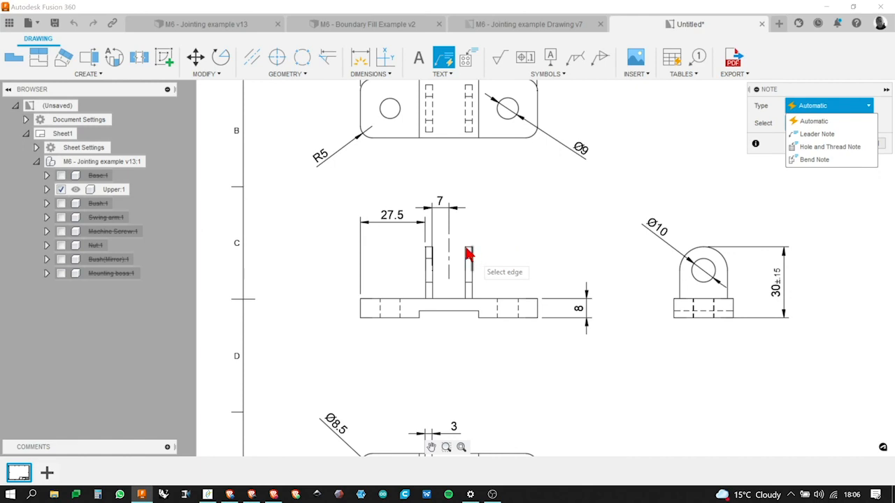
left_click(773, 117)
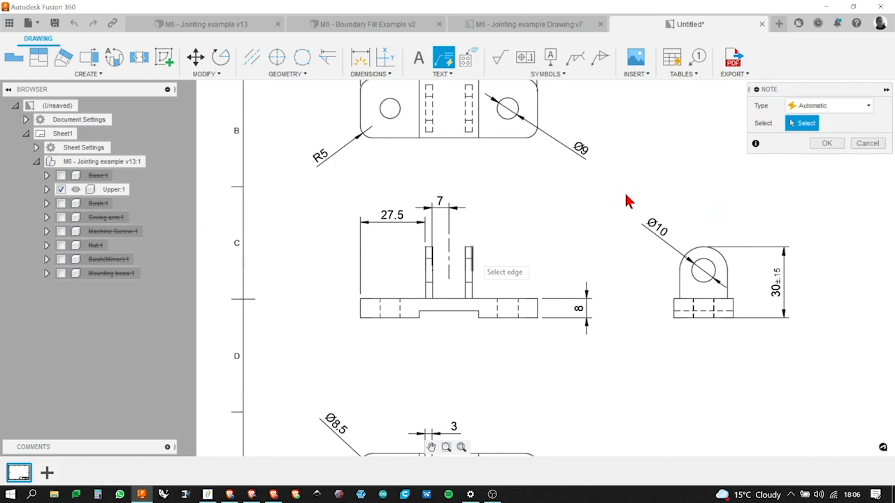
left_click(474, 299)
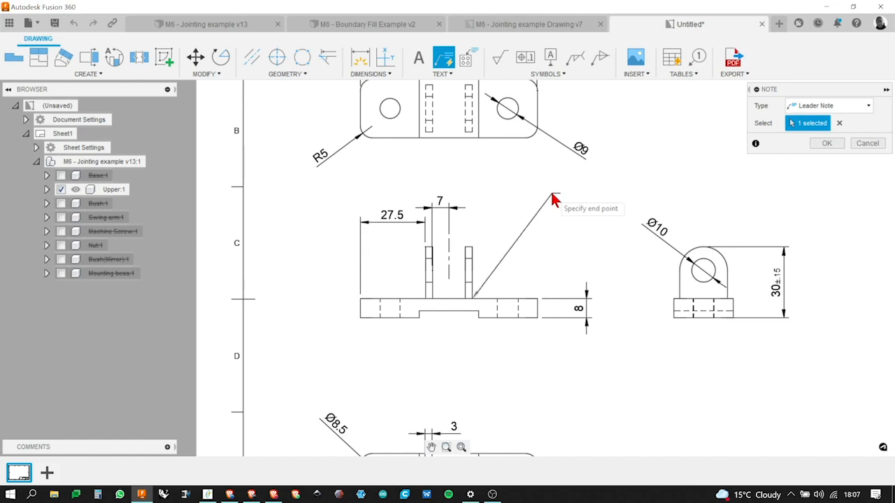
left_click(553, 198)
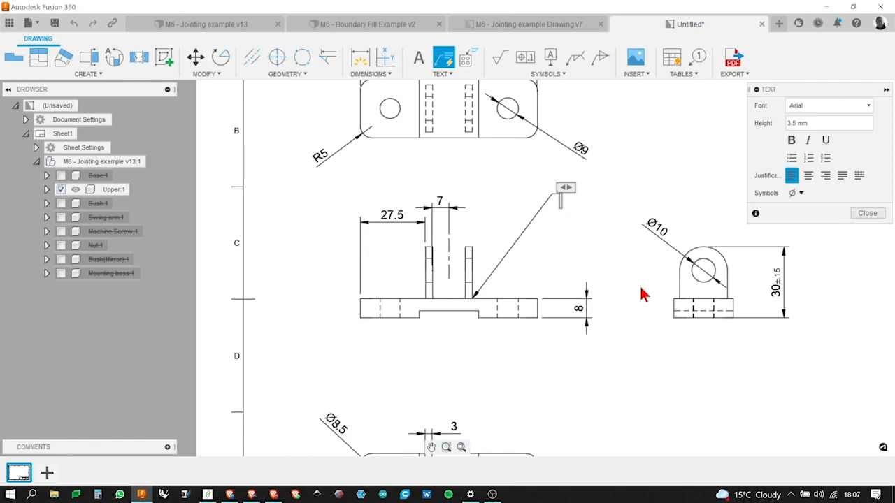
Write "Object mirrored around centreline" as the text of the leader note on the front view and finish the note
type("Object Mirroed A")
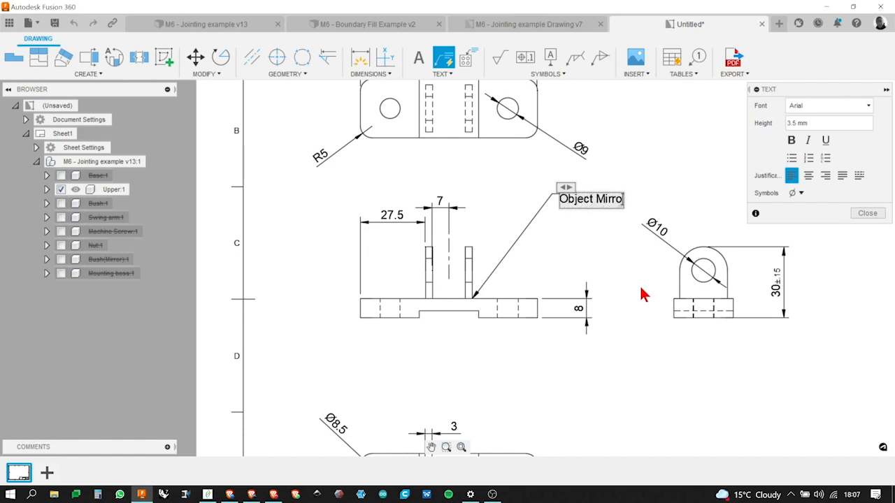
key("BackSpace")
key("BackSpace")
key("BackSpace")
key("BackSpace")
key("BackSpace")
key("BackSpace")
key("BackSpace")
key("BackSpace")
key("BackSpace")
type("m")
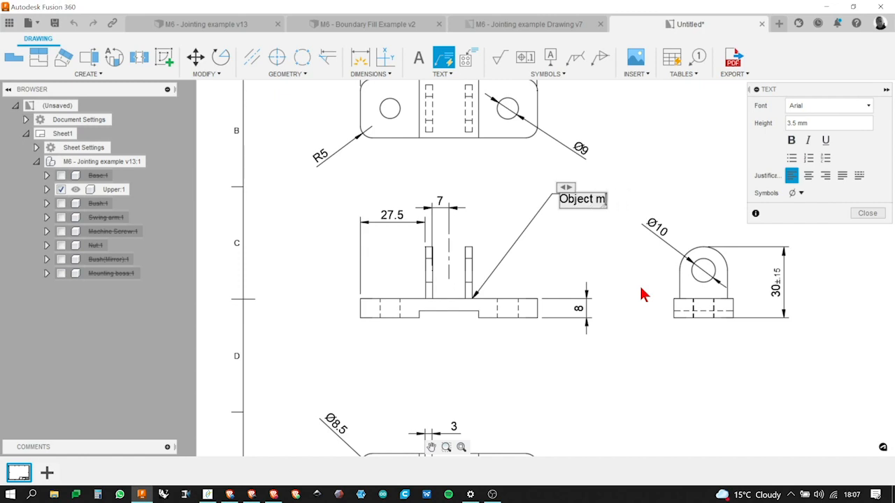
type("irroed")
key("BackSpace")
key("BackSpace")
key("BackSpace")
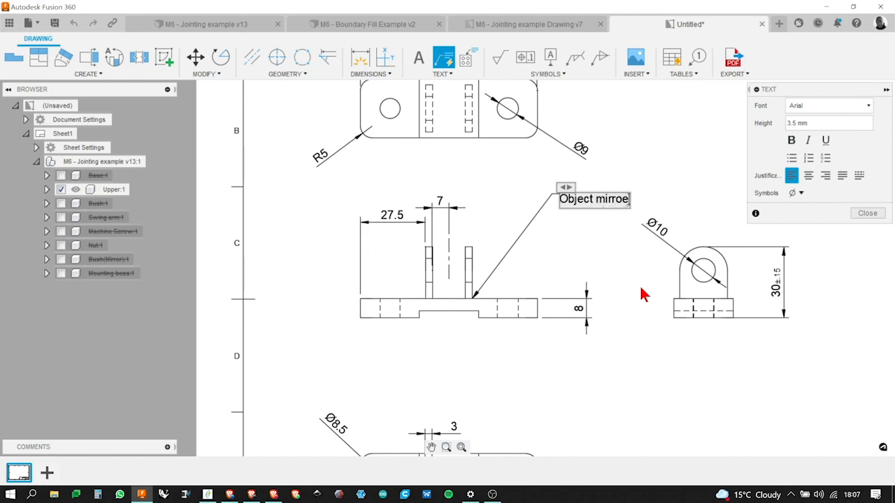
type("ored around centr")
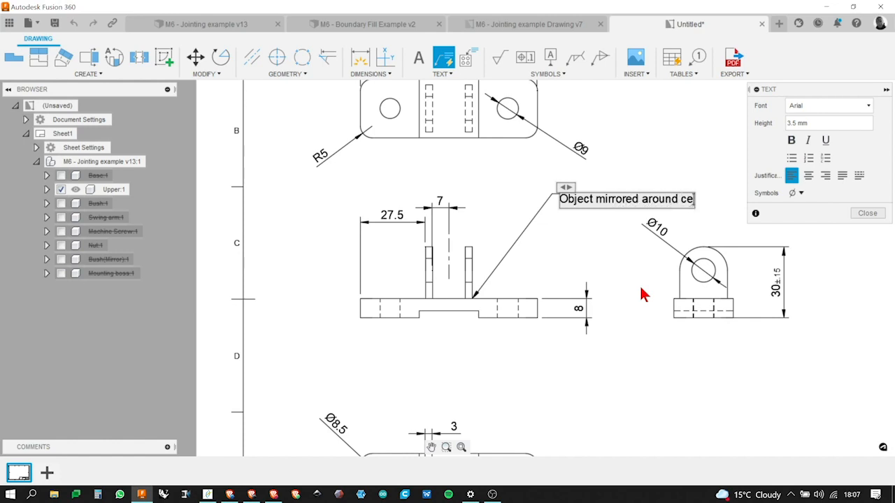
type("eline")
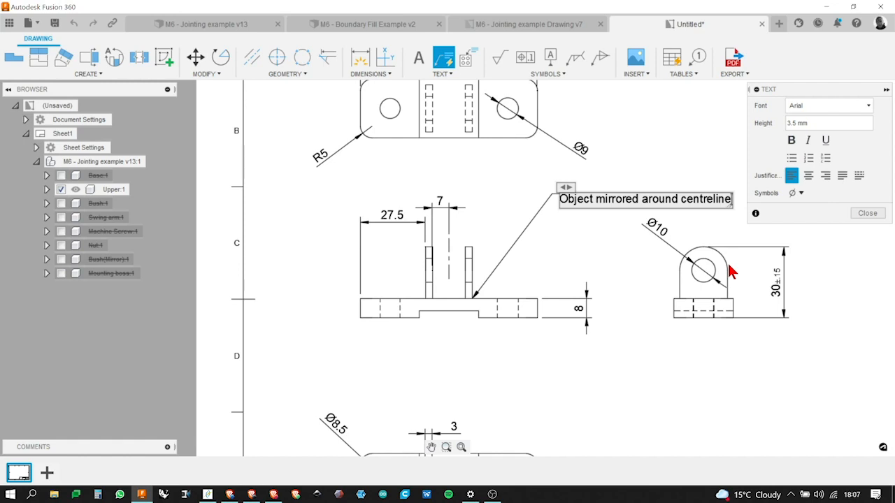
left_click(801, 193)
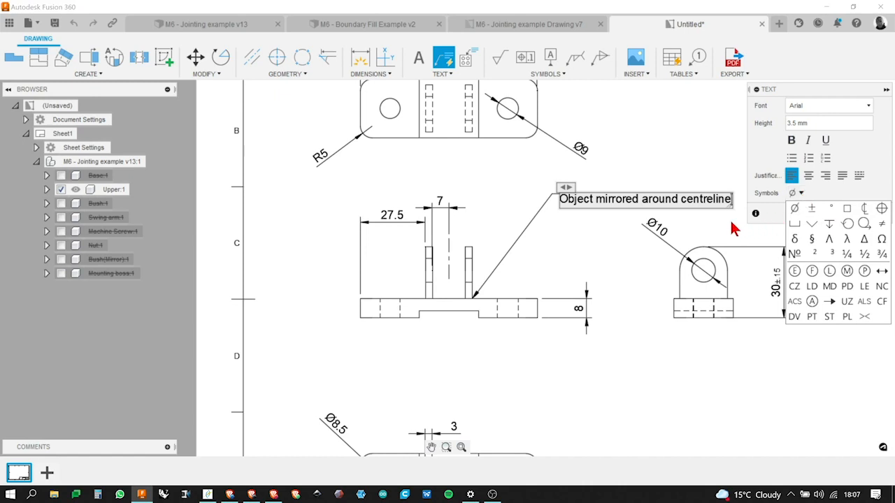
left_click(878, 158)
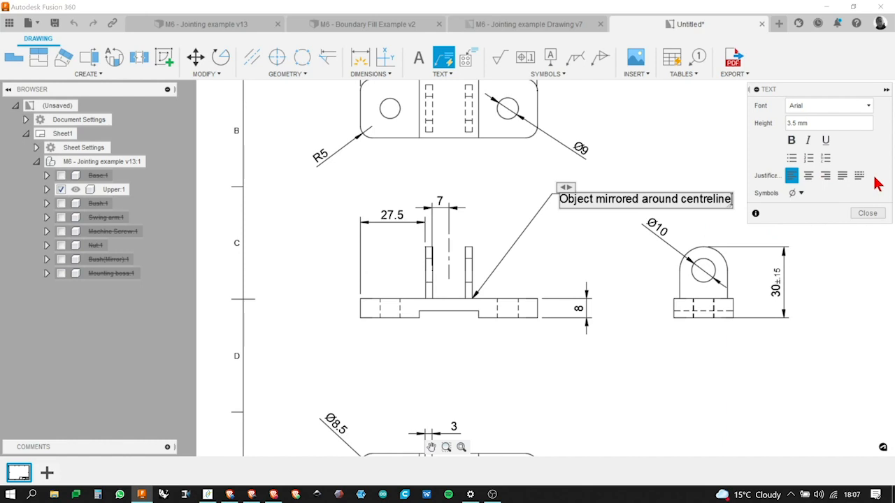
left_click(867, 214)
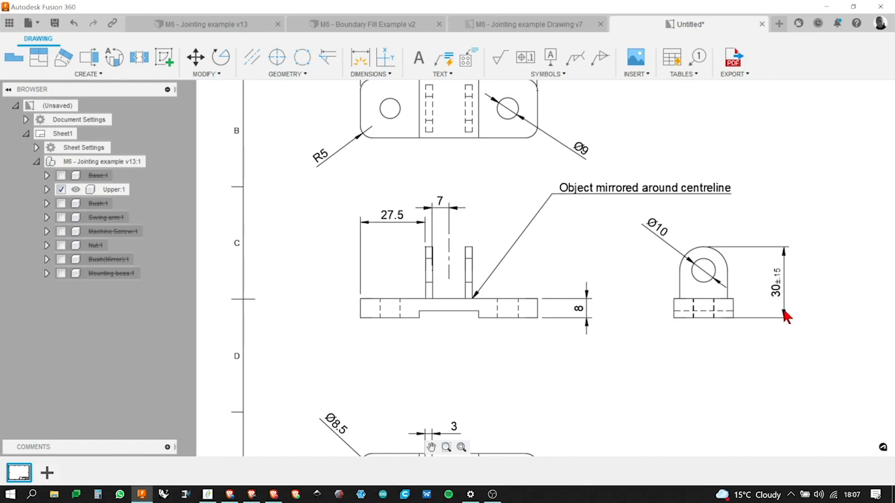
Reposition the centreline note on its leader so its text sits clear above the side view's hole diameter dimension
left_click(553, 194)
left_click(553, 192)
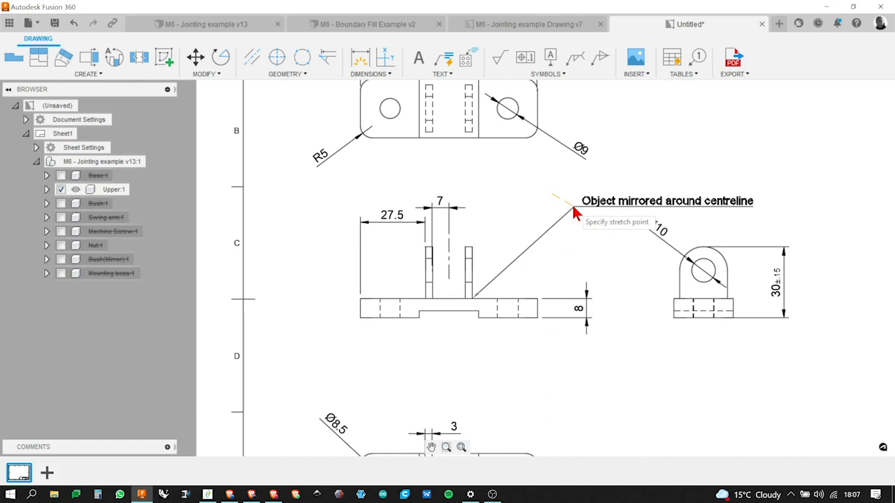
left_click(559, 215)
left_click(608, 384)
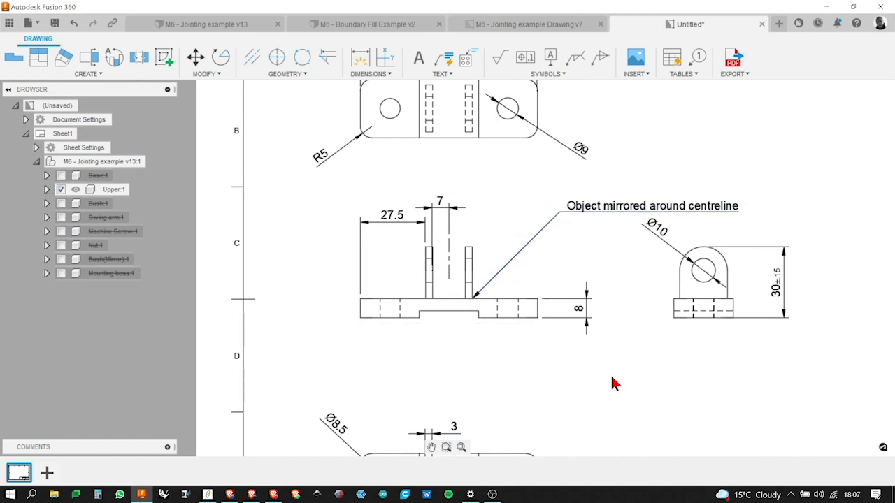
left_click(559, 214)
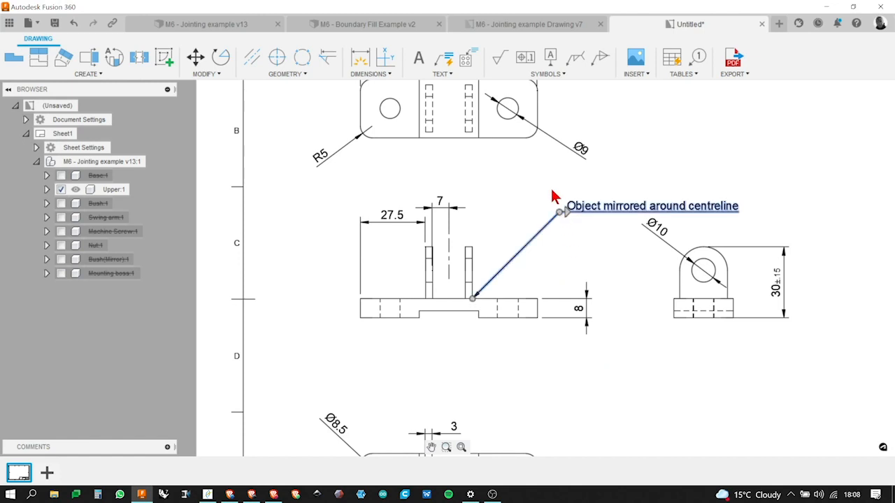
left_click(560, 220)
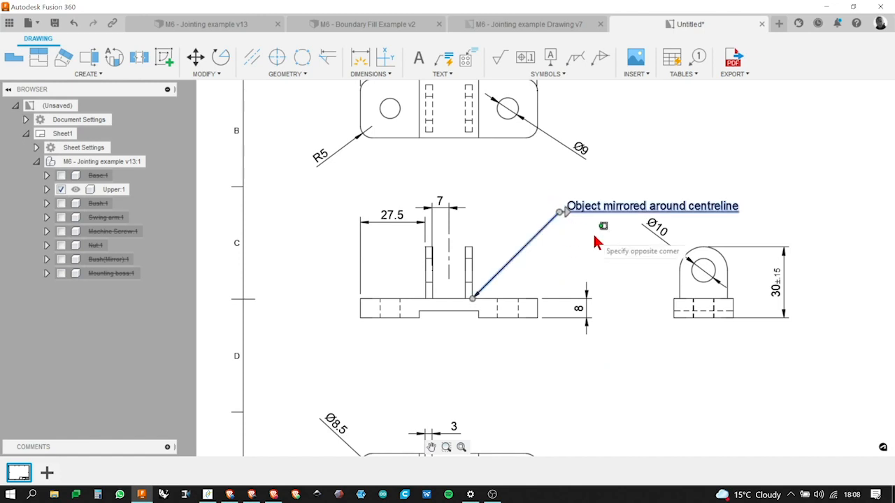
left_click(549, 196)
left_click(627, 287)
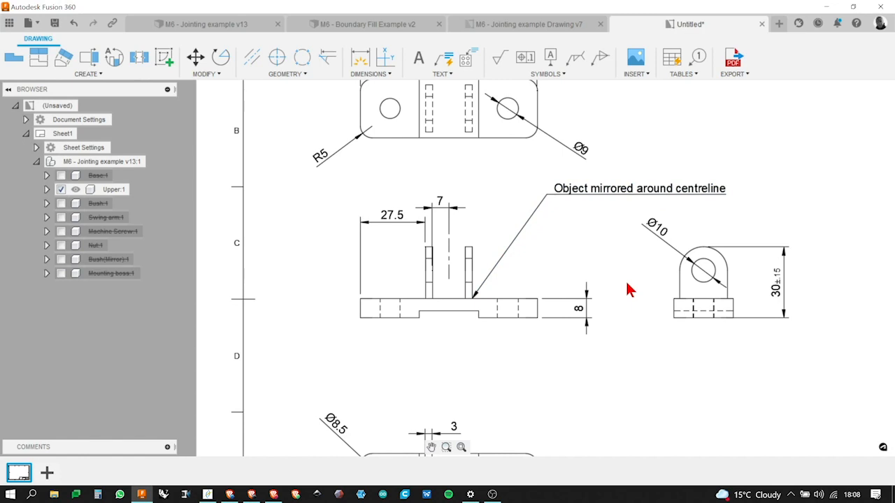
Reopen the centreline note for editing, select its entire text and close the editor
double_click(633, 191)
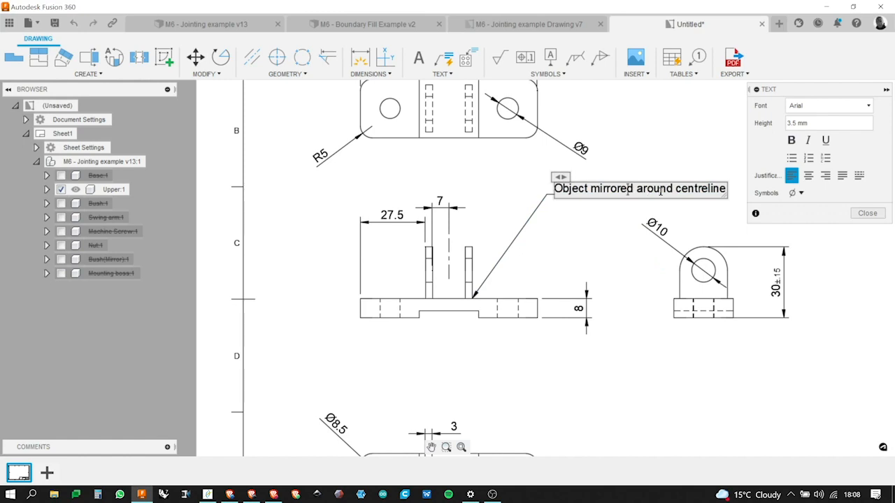
left_click_drag(555, 190, 728, 190)
left_click(724, 225)
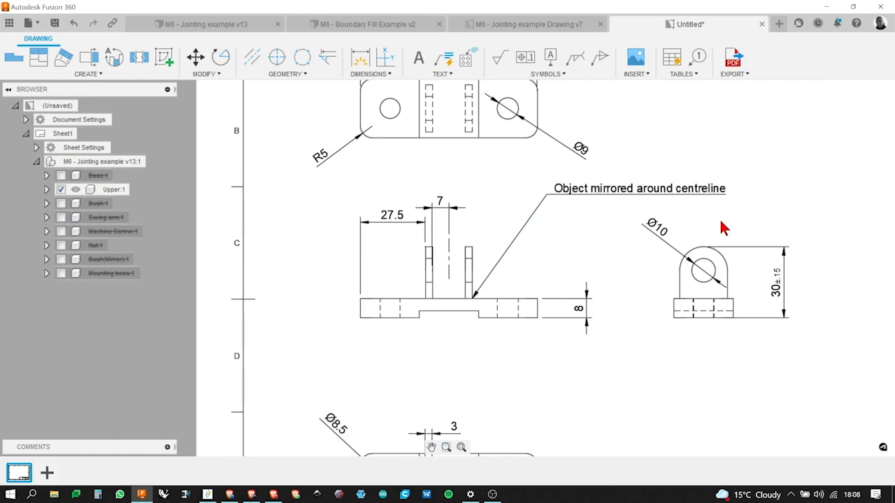
scroll(594, 289, "down", 5)
scroll(742, 257, "up", 2)
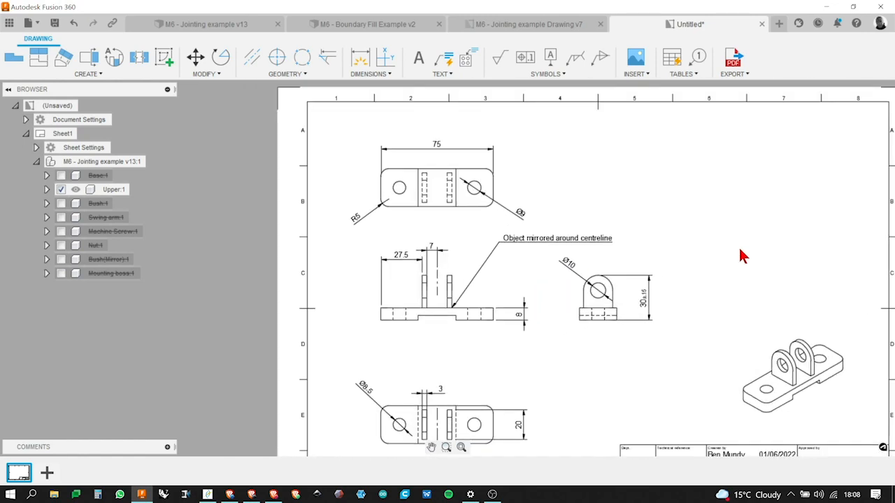
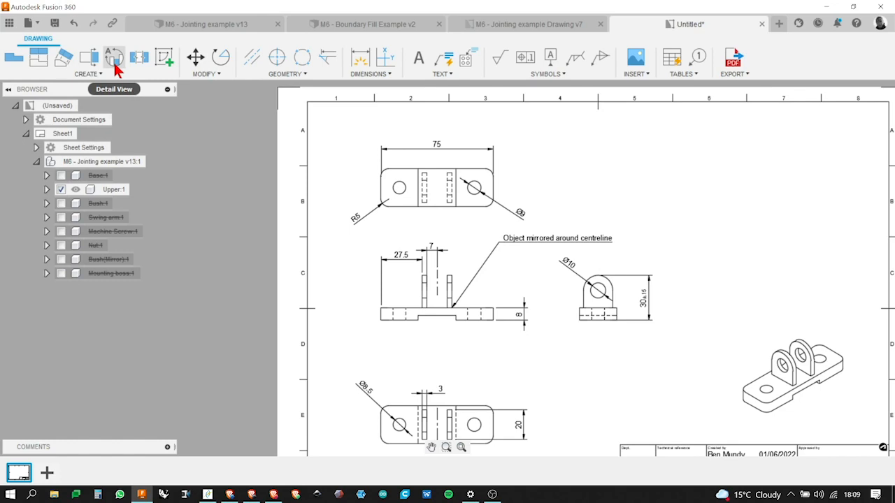
Start a detail view of the side view, with a circular boundary centred on the midpoint of the base's upper edge and enclosing the base
left_click(115, 63)
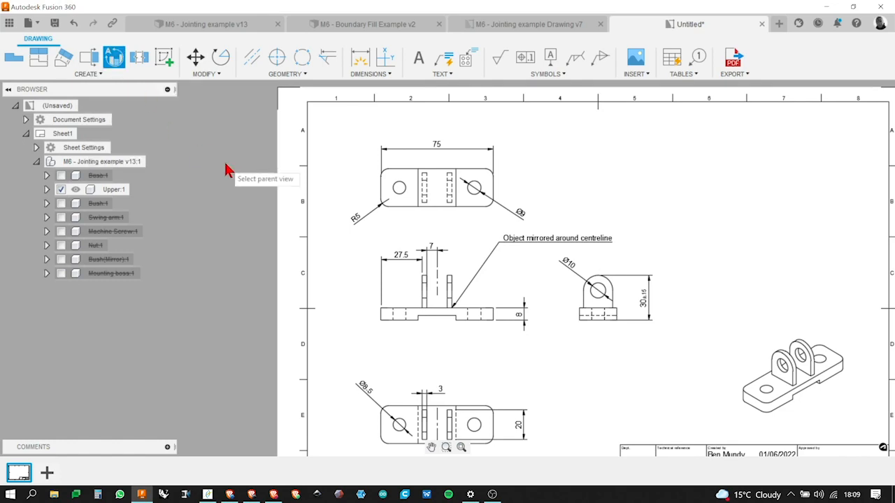
scroll(210, 308, "down", 3)
scroll(336, 329, "up", 4)
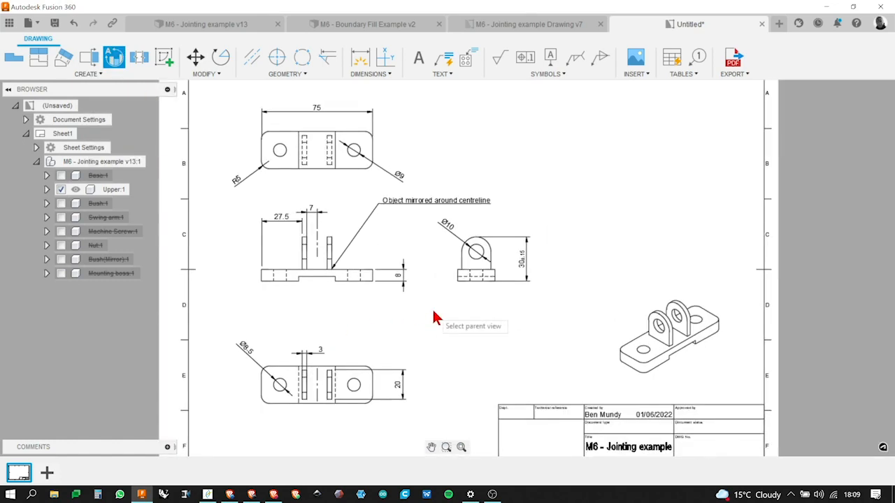
scroll(472, 319, "up", 2)
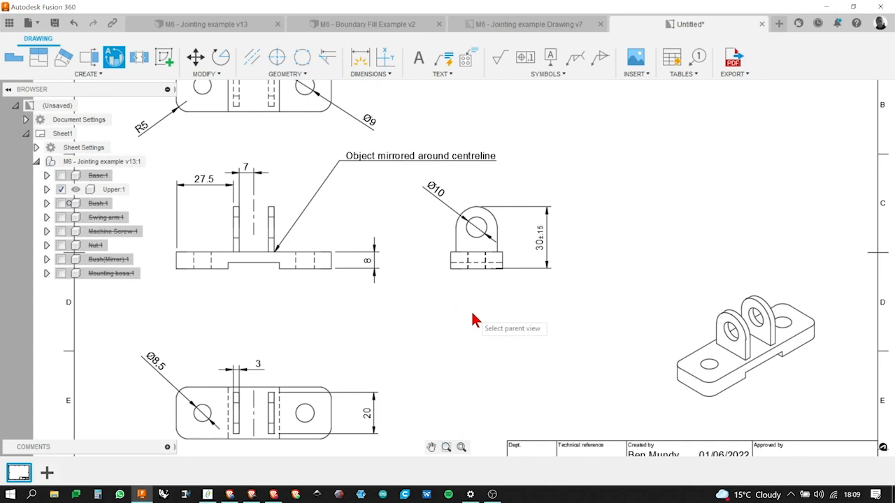
left_click(488, 263)
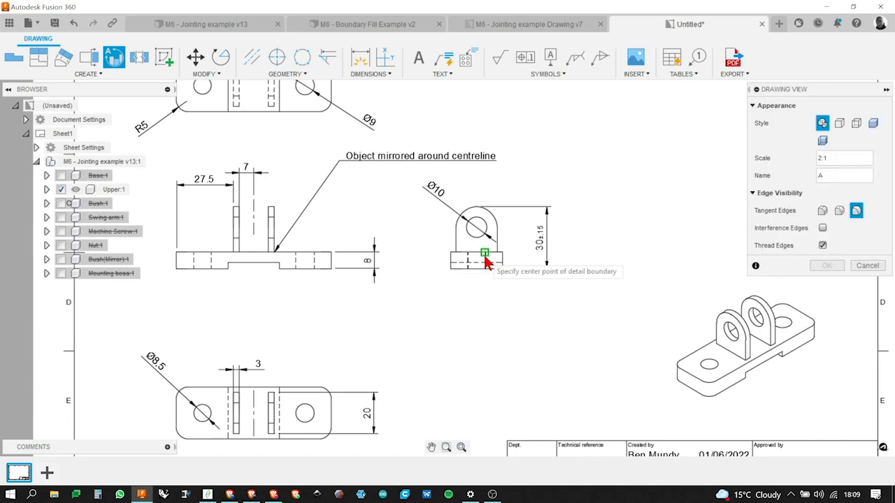
scroll(478, 240, "up", 5)
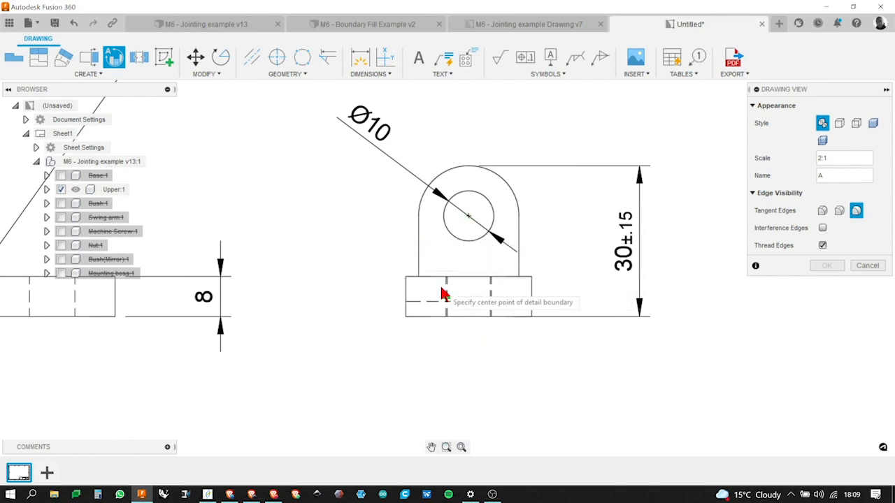
scroll(470, 279, "up", 2)
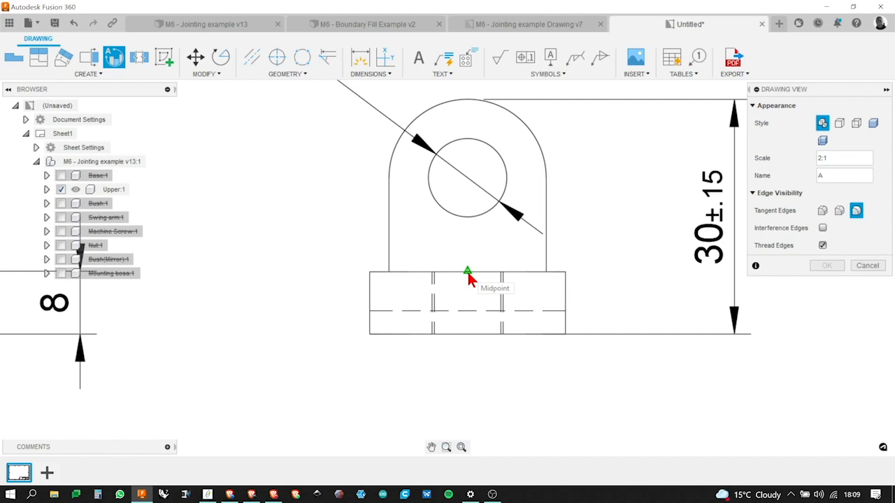
left_click(467, 270)
scroll(513, 322, "down", 1)
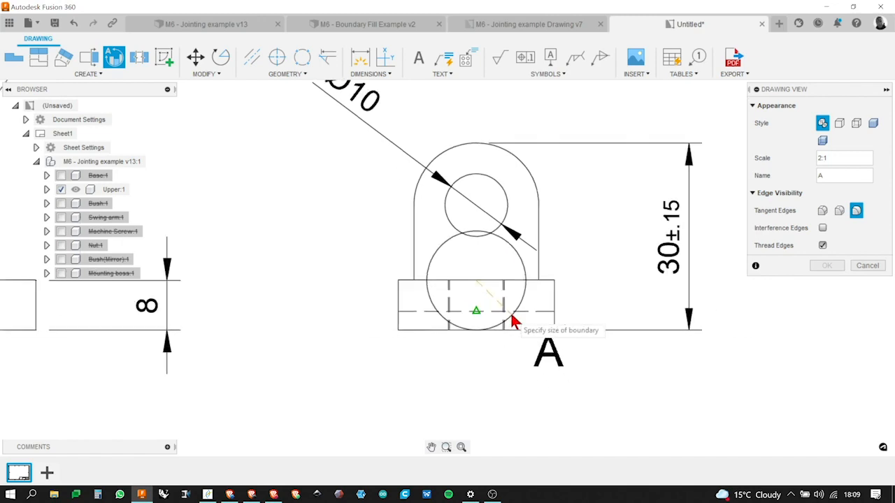
scroll(513, 319, "down", 2)
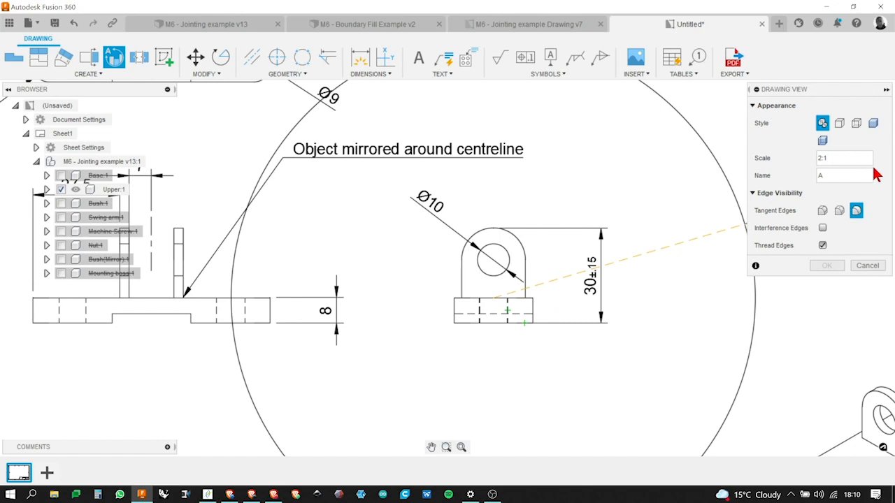
left_click(526, 325)
Place the detail view at 2:1 scale in the free area above the isometric view and finish it
scroll(486, 353, "down", 3)
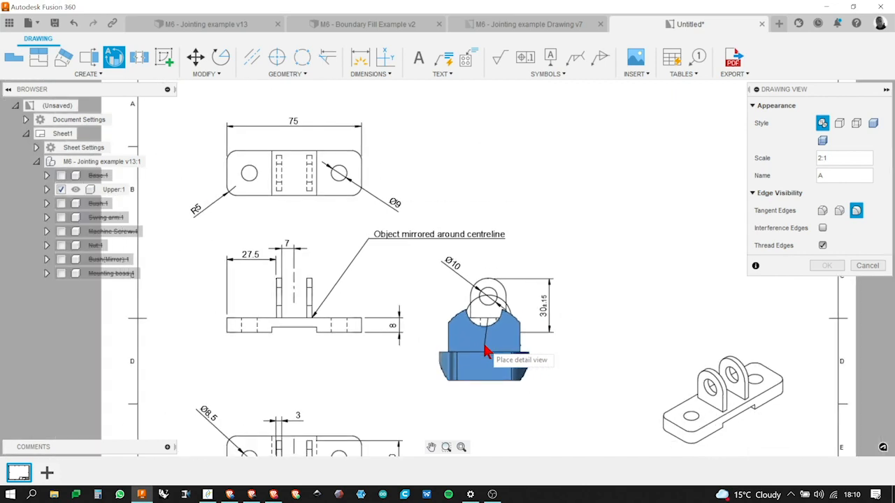
scroll(486, 353, "down", 2)
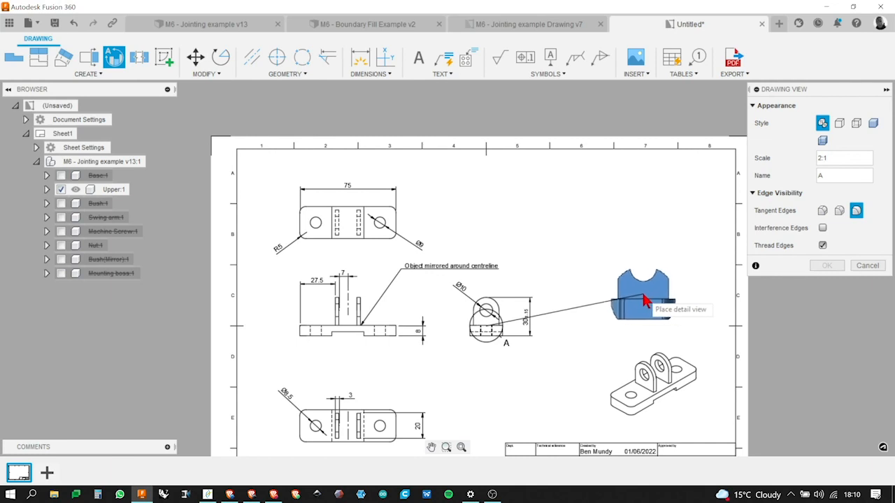
left_click(643, 300)
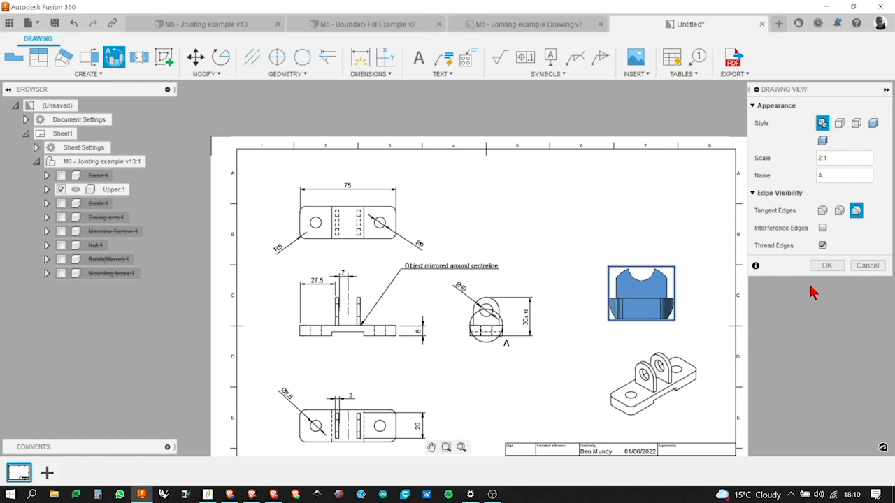
left_click(819, 266)
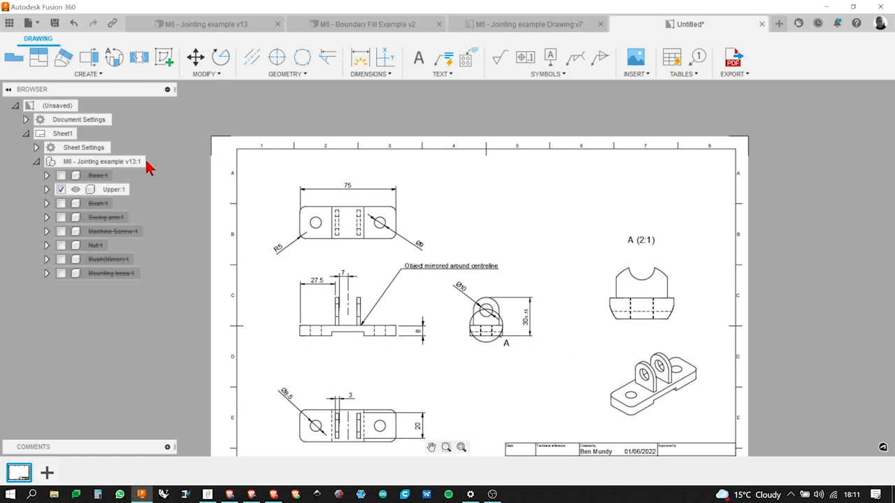
Start a section view of the top view, with a vertical cutting line through the midpoints of its upper and lower long edges
left_click(88, 62)
scroll(399, 206, "down", 3)
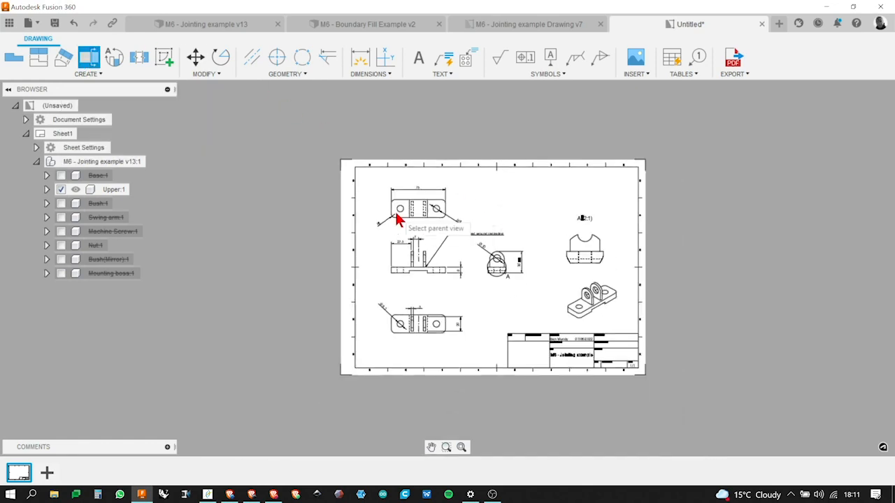
scroll(430, 212, "up", 5)
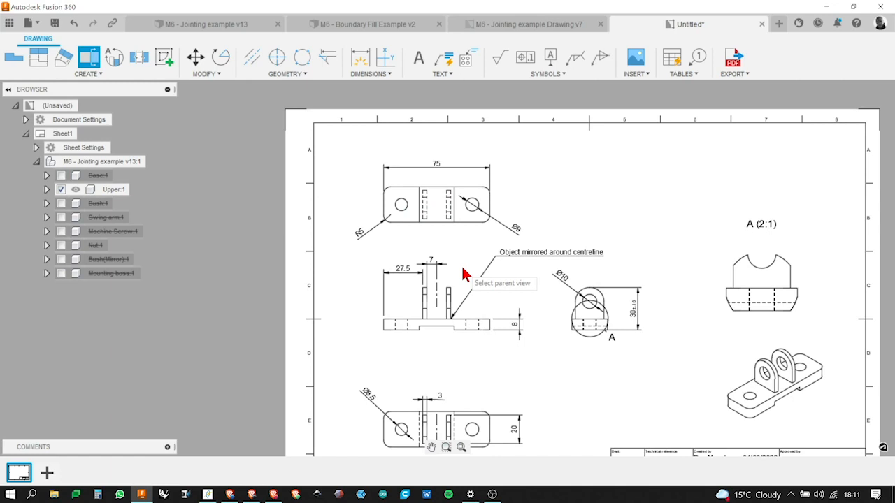
left_click(435, 188)
scroll(429, 209, "up", 3)
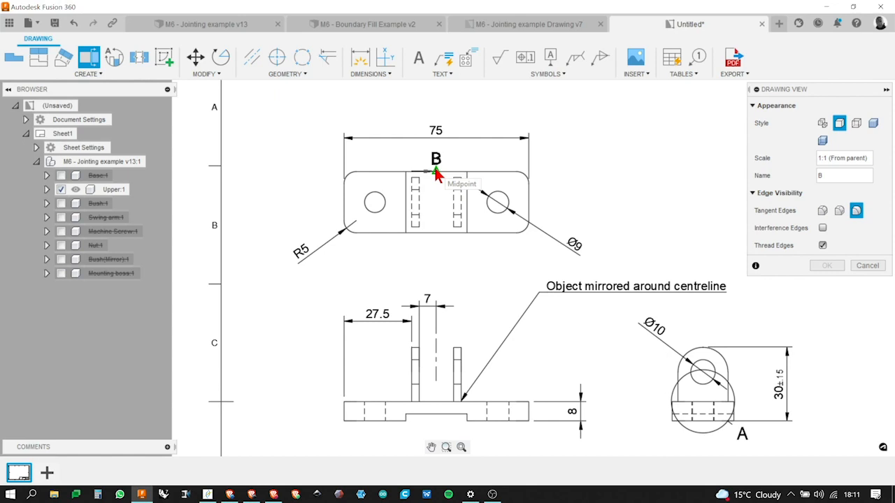
scroll(435, 174, "up", 1)
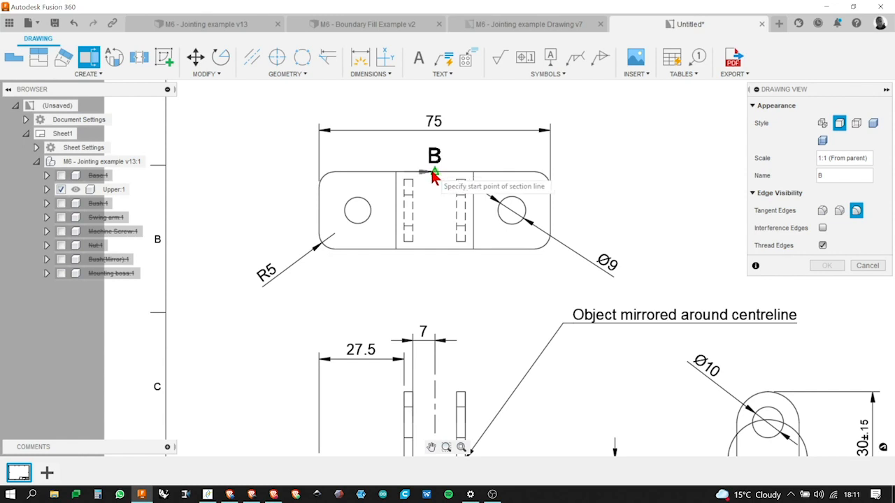
left_click(435, 172)
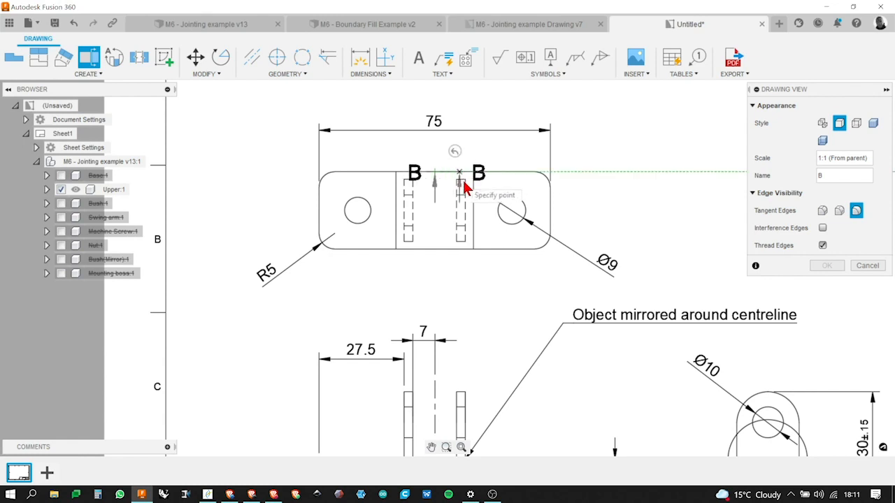
left_click(435, 250)
scroll(446, 226, "down", 3)
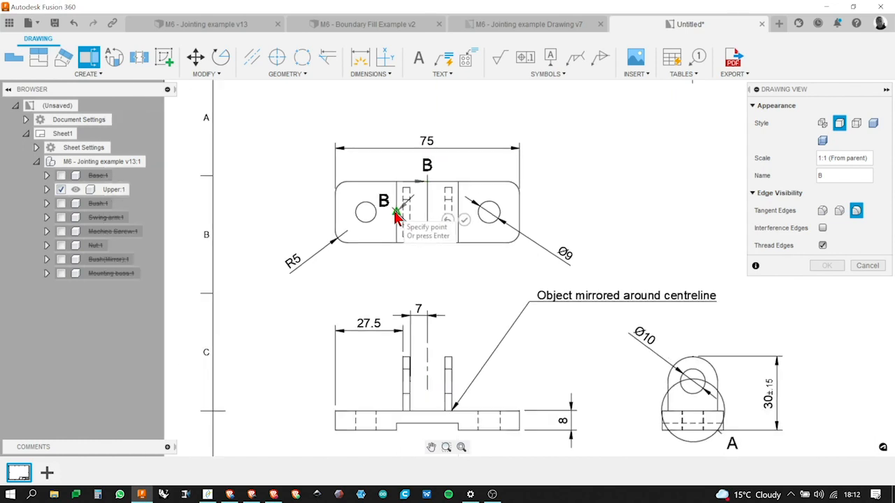
left_click(457, 215)
Place the full-depth section view at its parent's 1:1 scale, aligned to the right of the top view, and finish it
scroll(549, 218, "down", 5)
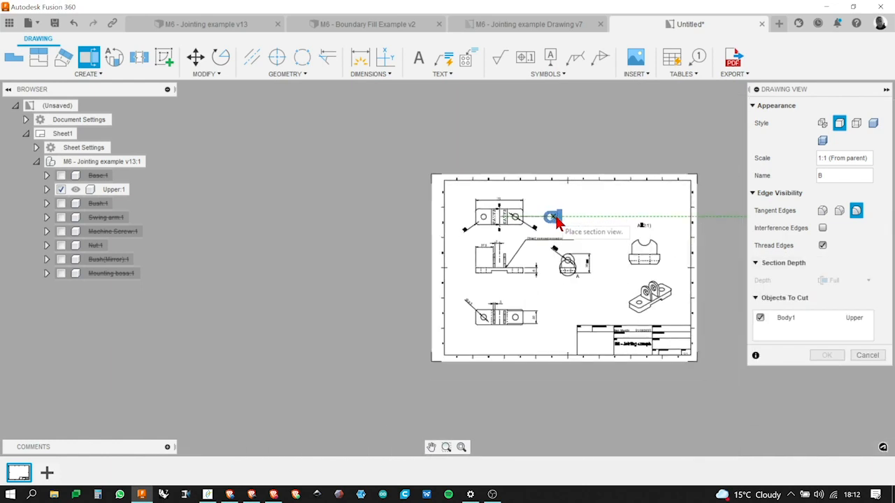
scroll(557, 219, "up", 5)
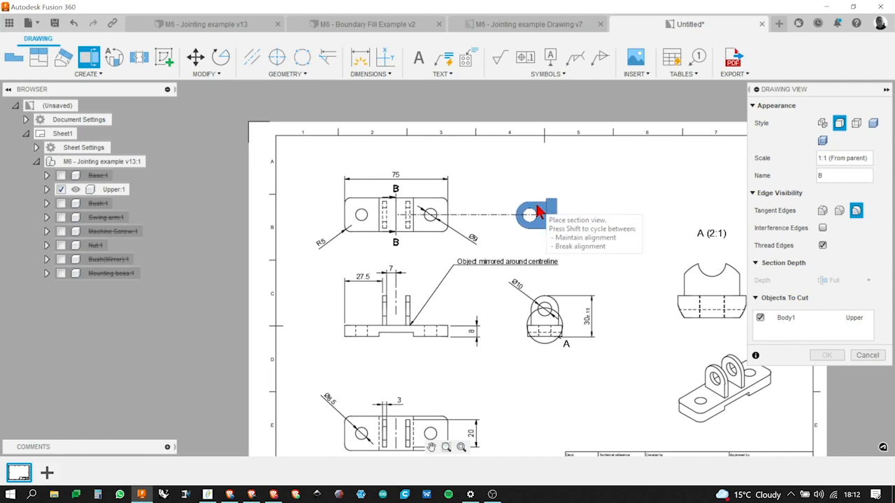
left_click(539, 212)
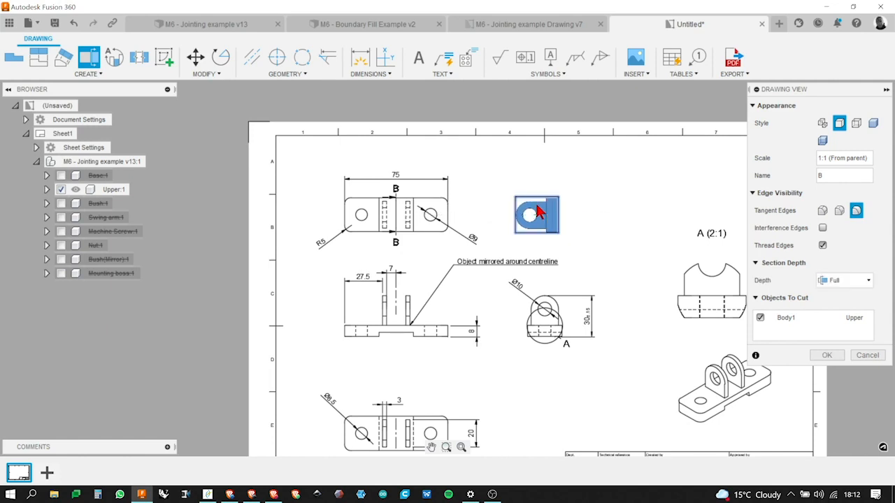
left_click(828, 355)
scroll(531, 233, "up", 5)
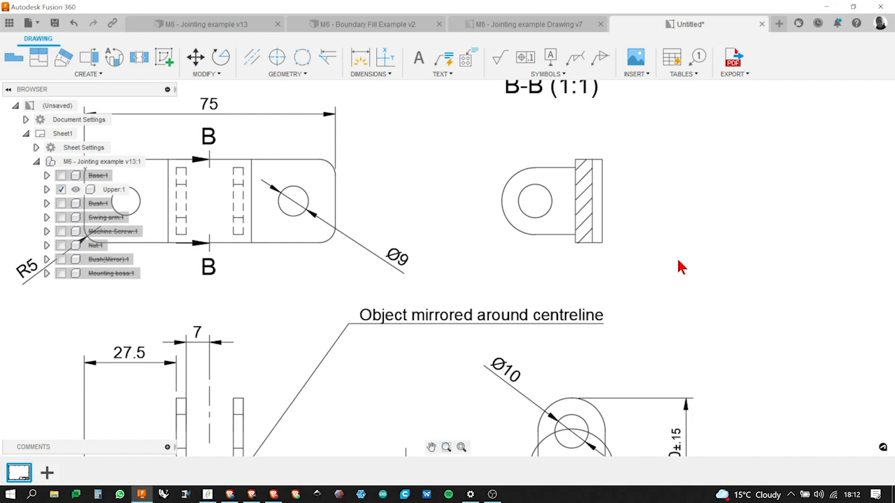
scroll(570, 244, "down", 5)
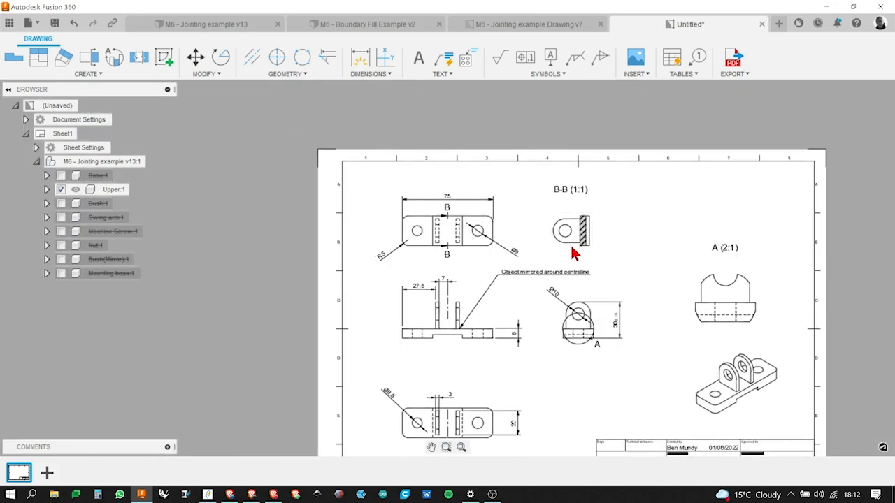
Move the labels of the section view and the 2:1 detail view down, closer to their views
scroll(570, 210, "up", 1)
left_click_drag(569, 185, 569, 202)
mouse_move(751, 252)
left_mouse_down()
mouse_move(742, 254)
mouse_move(744, 278)
left_mouse_up()
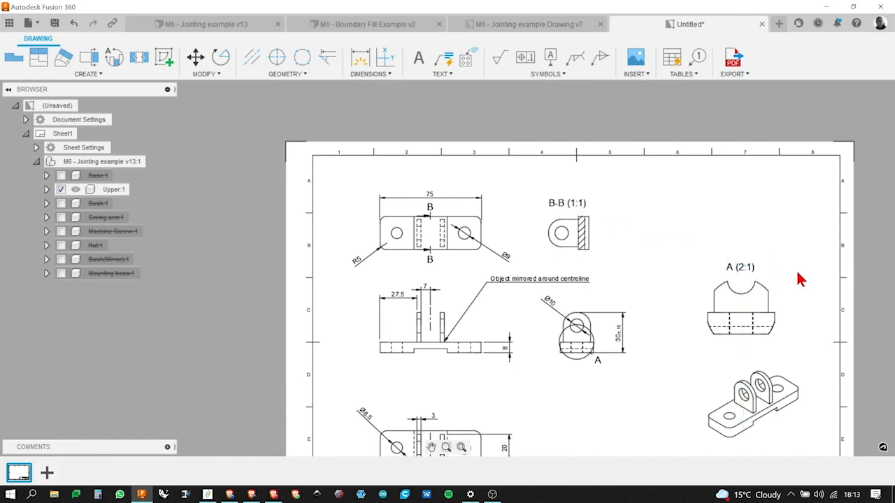
Examine the section view's hatch settings and pattern choices, as well as its drawing view settings, without changing anything
double_click(584, 248)
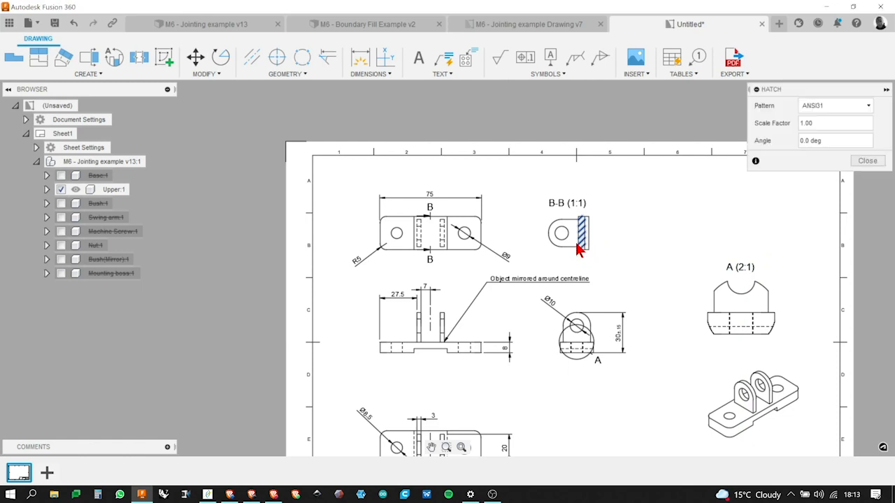
left_click(871, 165)
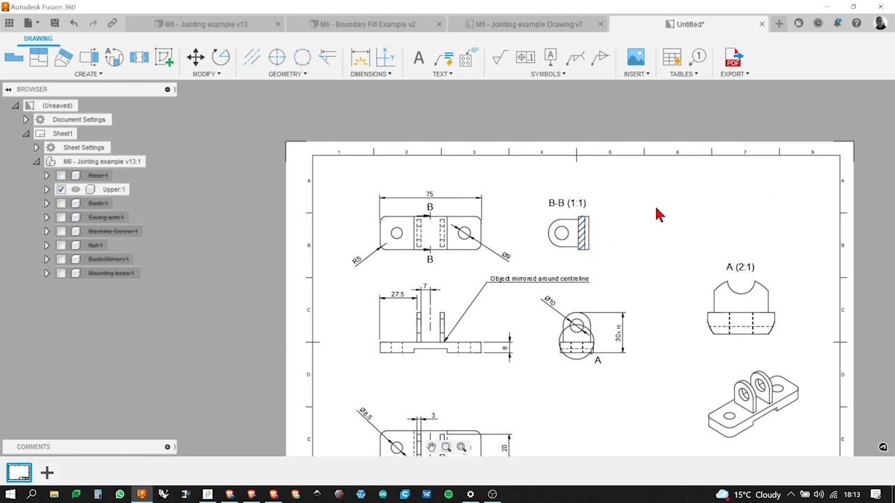
double_click(583, 239)
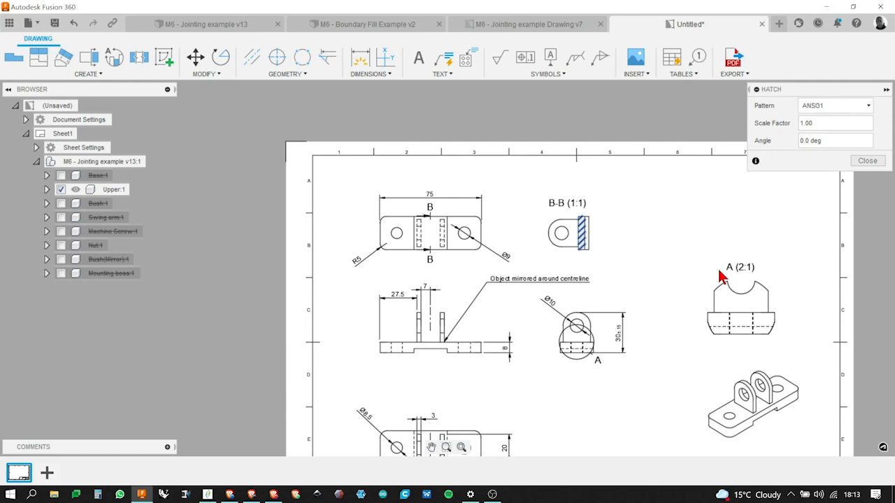
left_click(869, 108)
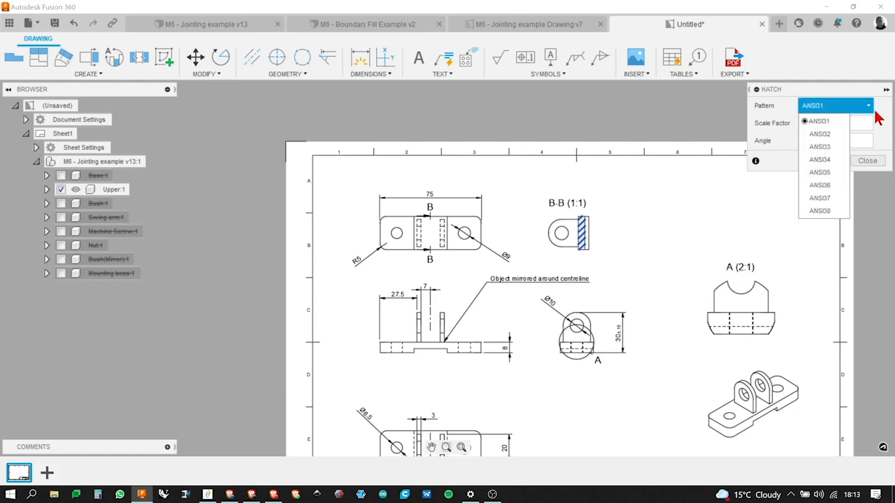
left_click(878, 119)
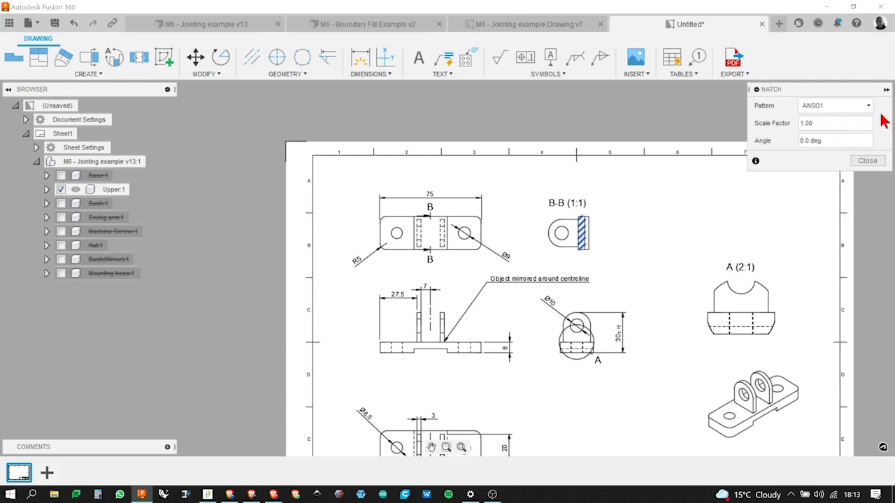
left_click(866, 162)
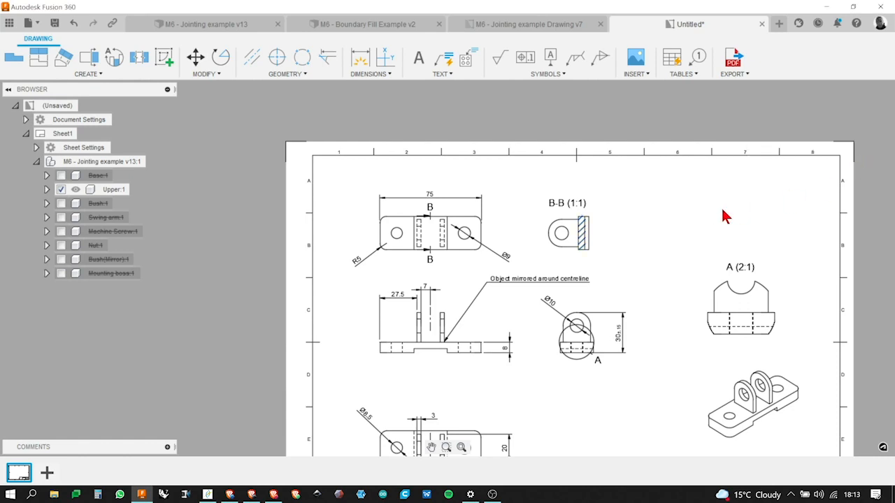
double_click(568, 256)
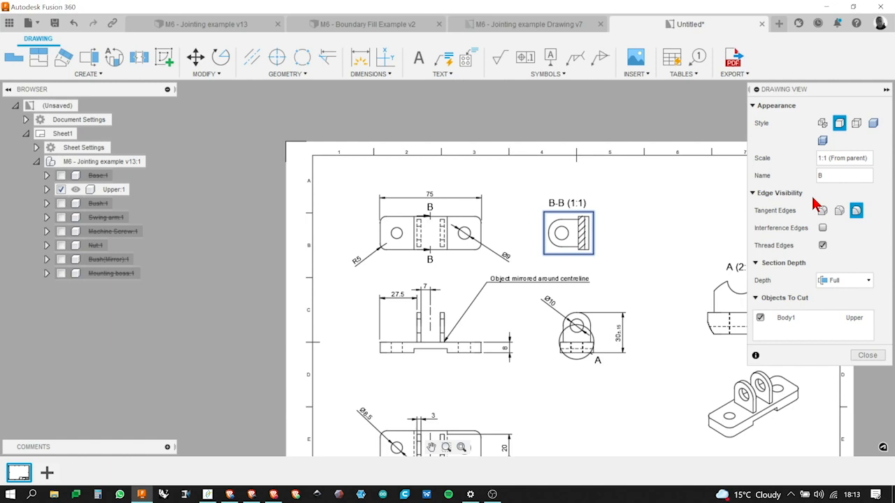
left_click(867, 355)
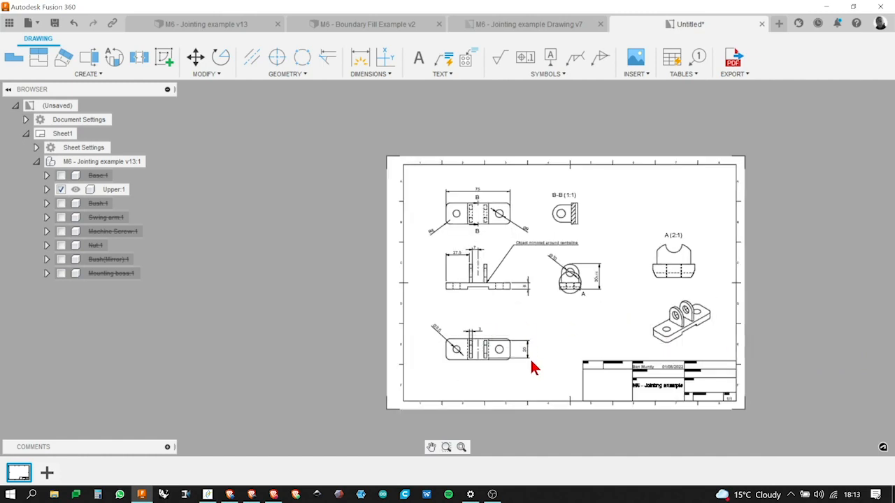
Add a centre mark to the right-hand hole of the base in the lowest view
scroll(532, 362, "up", 3)
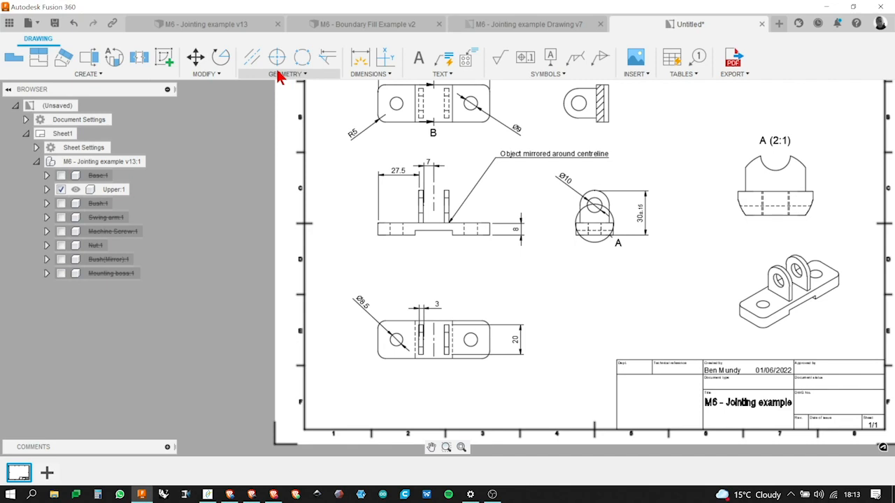
left_click(360, 62)
scroll(472, 339, "up", 2)
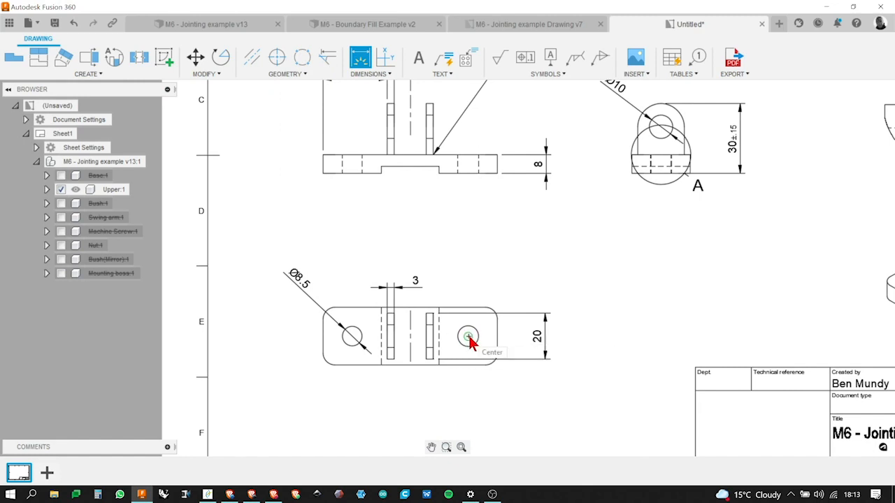
left_click(275, 63)
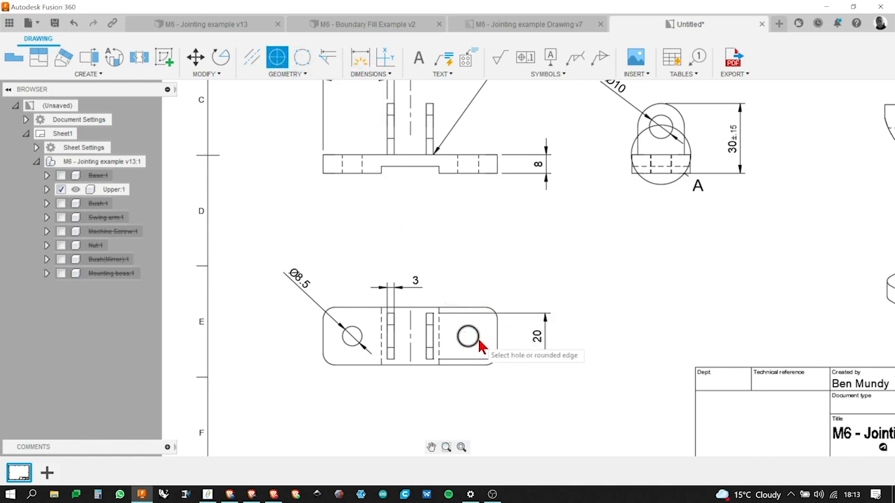
left_click(480, 344)
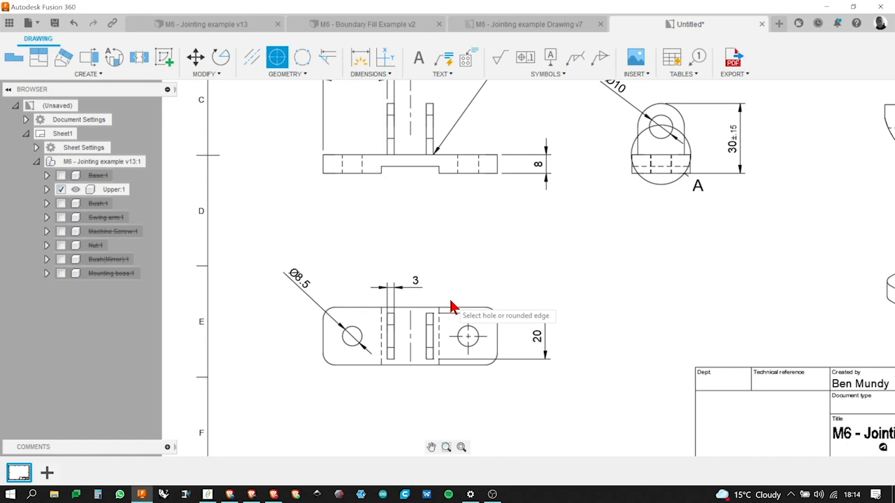
Add an edge extension at the lowest view's lower-left rounded corner, between the base's bottom and left edges
left_click(330, 63)
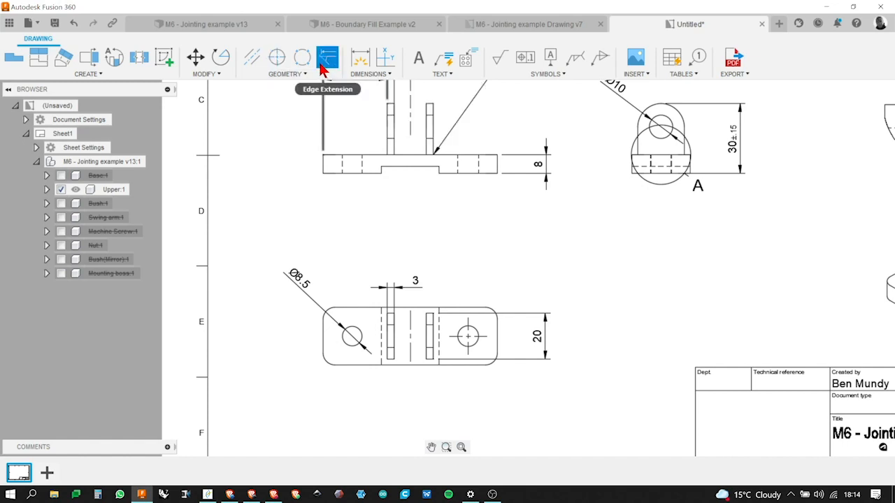
left_click(344, 364)
left_click(323, 350)
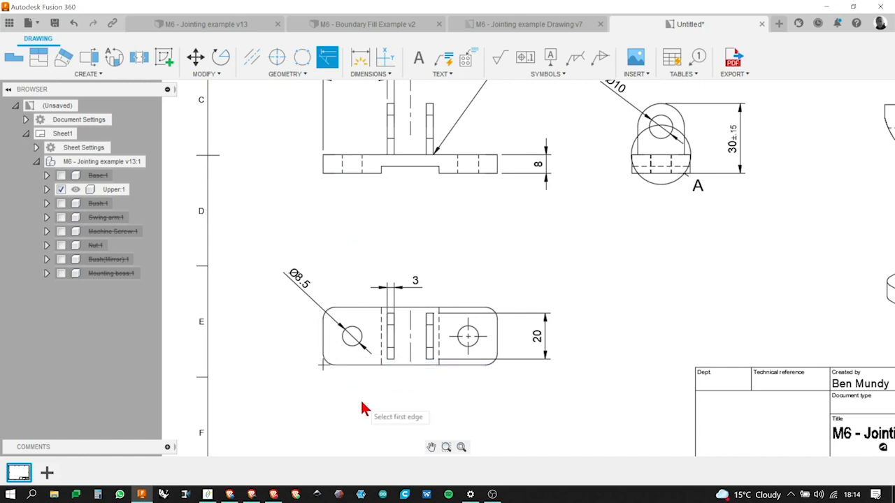
scroll(363, 409, "up", 5)
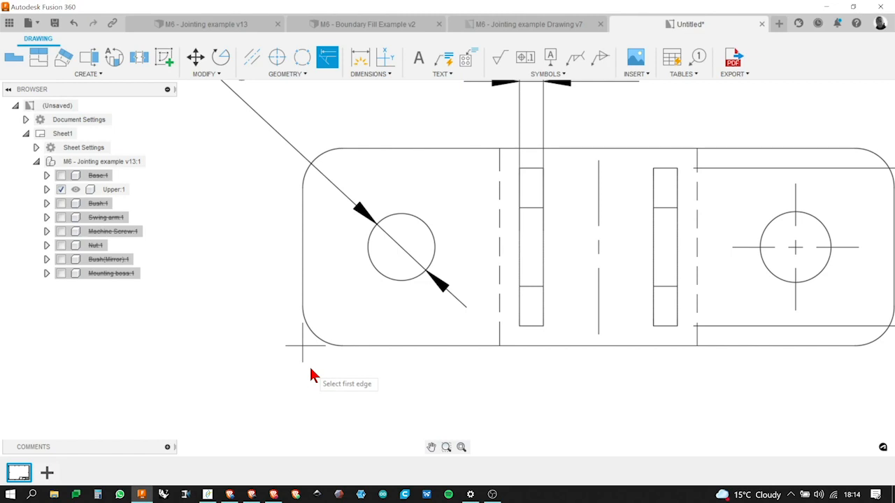
scroll(280, 322, "down", 8)
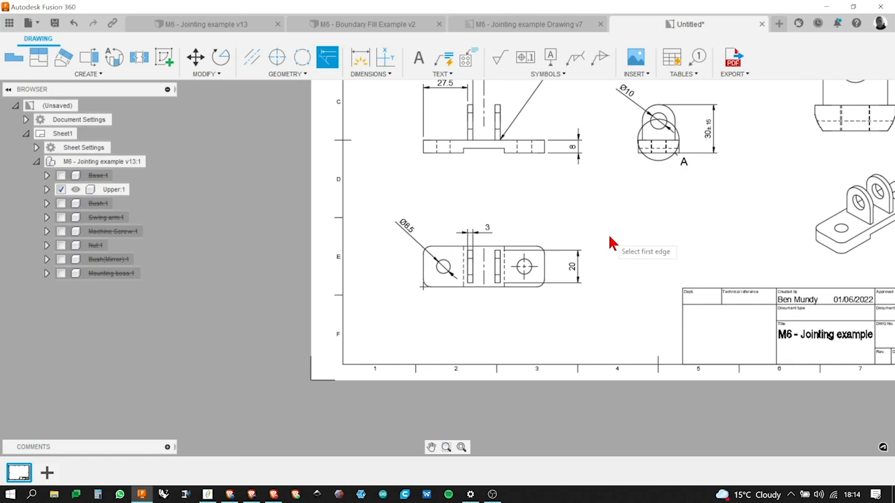
scroll(422, 256, "down", 5)
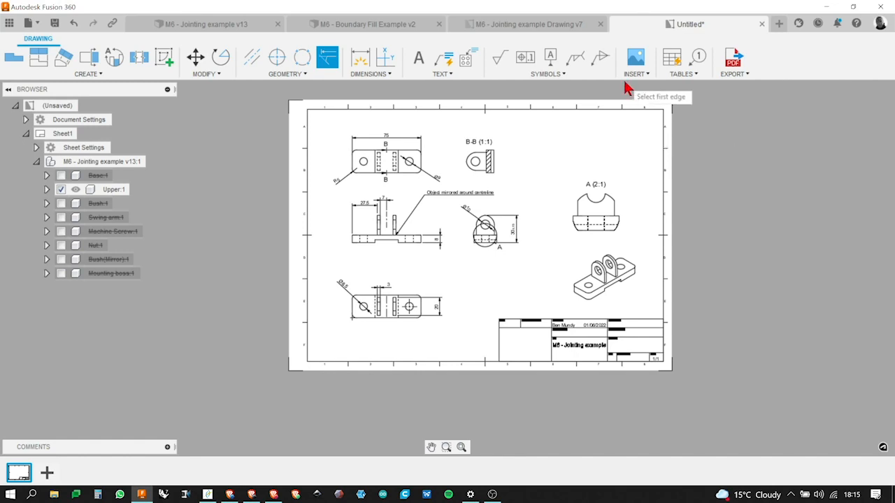
Save the drawing as "M3 - Jointing example Drawing demo" in the SCP F360 Certified Course Module 6 folder
left_click(55, 24)
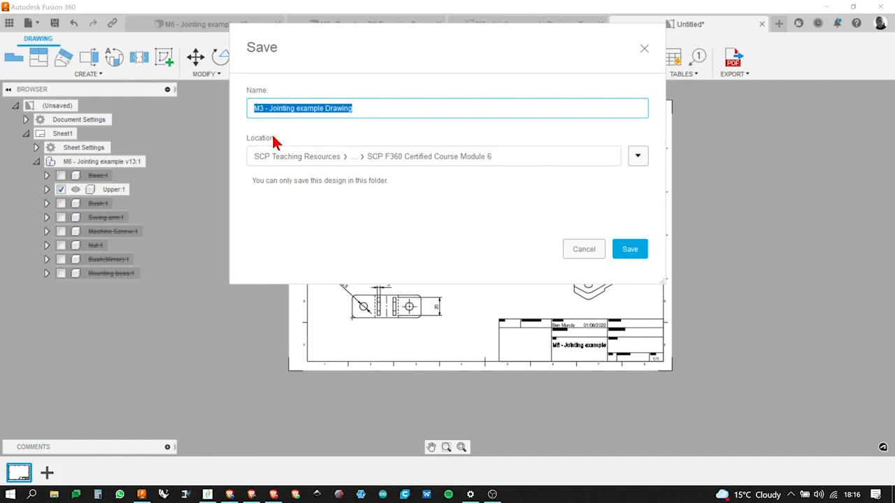
left_click(362, 108)
type("demo")
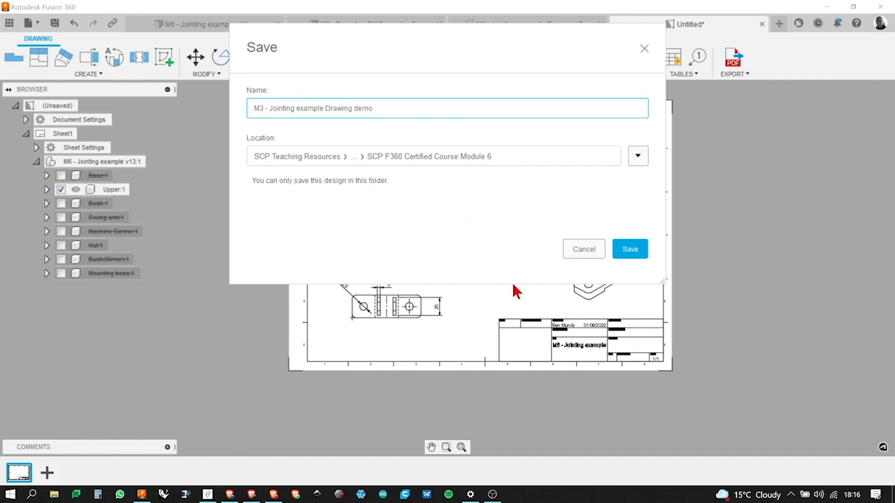
left_click(642, 255)
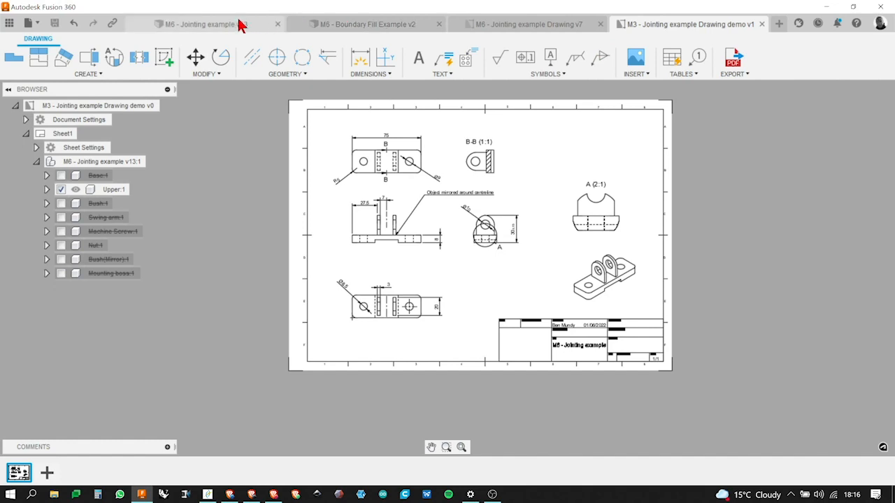
scroll(490, 114, "up", 3)
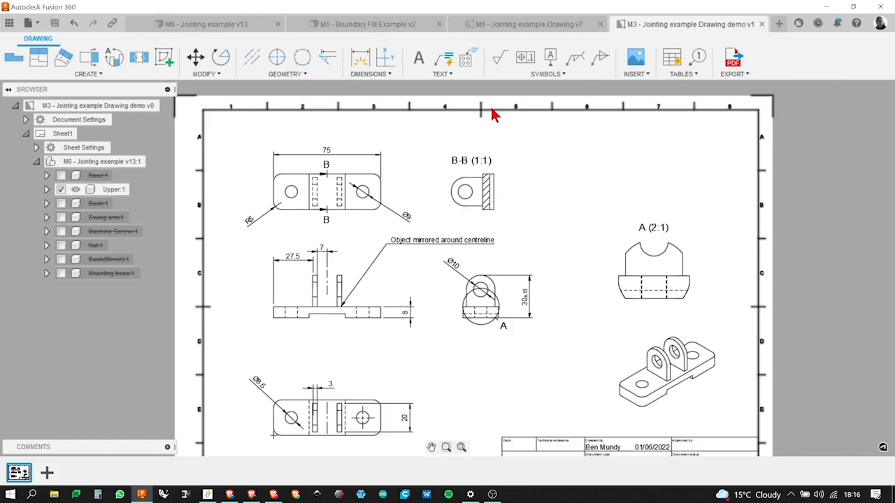
scroll(419, 336, "down", 3)
scroll(399, 352, "up", 4)
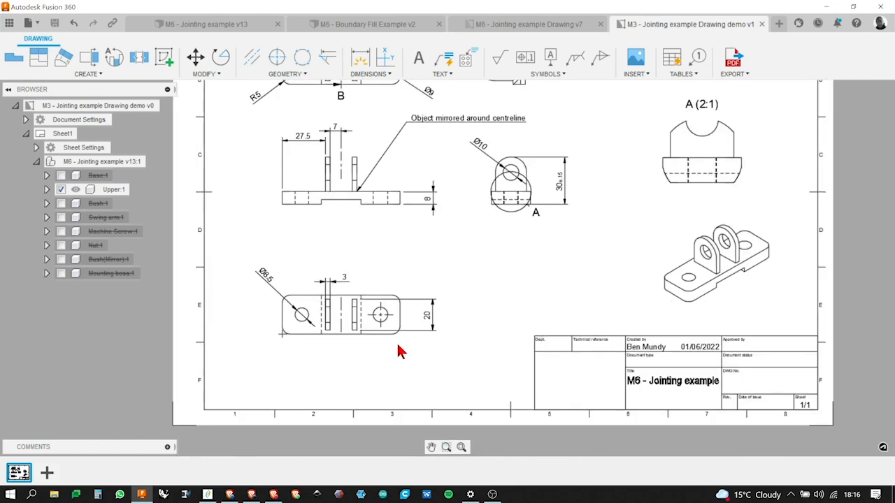
scroll(416, 300, "down", 3)
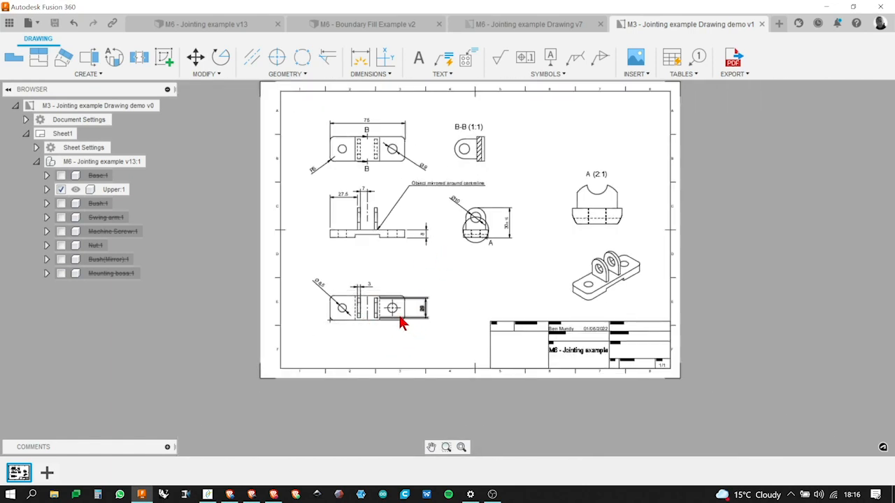
Dimension the diameter of the right-hand hole of the base in the lowest view
scroll(397, 318, "up", 3)
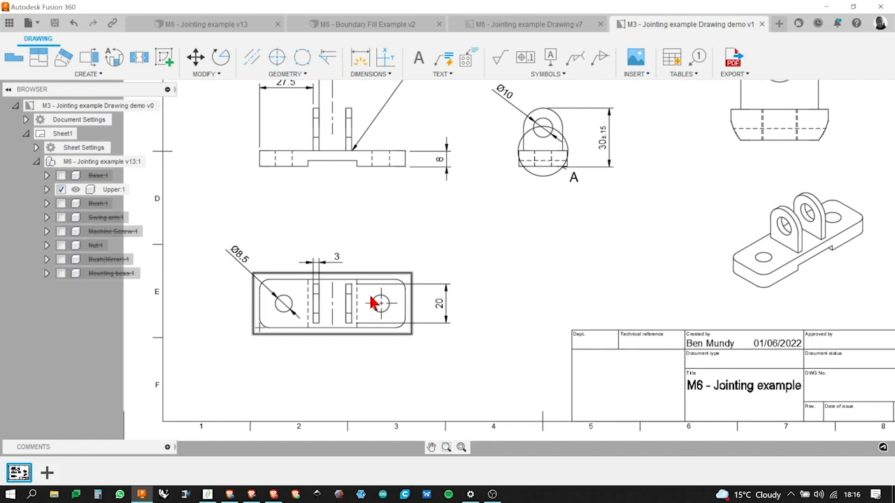
left_click(360, 58)
left_click(389, 303)
left_click(435, 251)
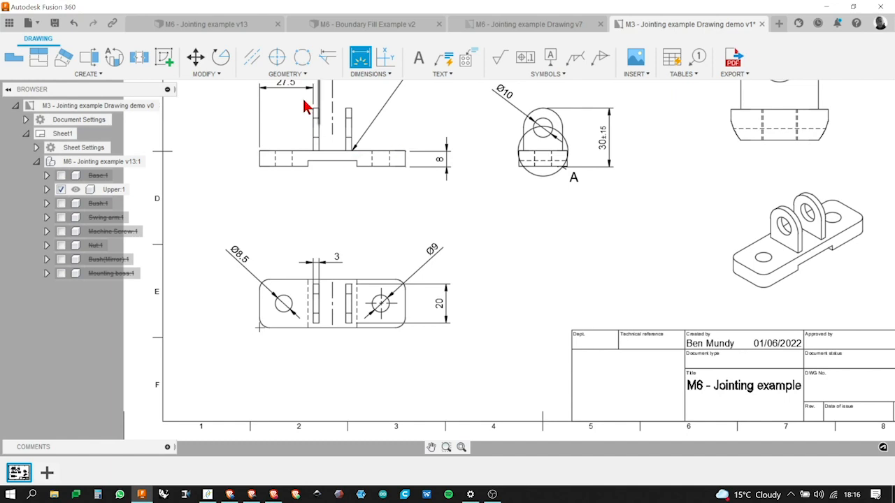
Switch to the M6 - Jointing example design and check the diameter of the right-hand hole in the Upper's base
left_click(223, 25)
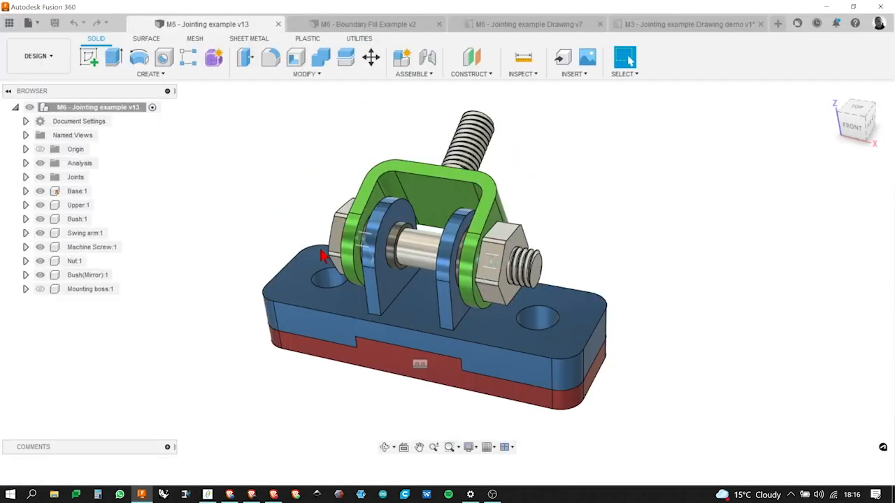
left_click(351, 255)
left_click(574, 227)
left_click(541, 286)
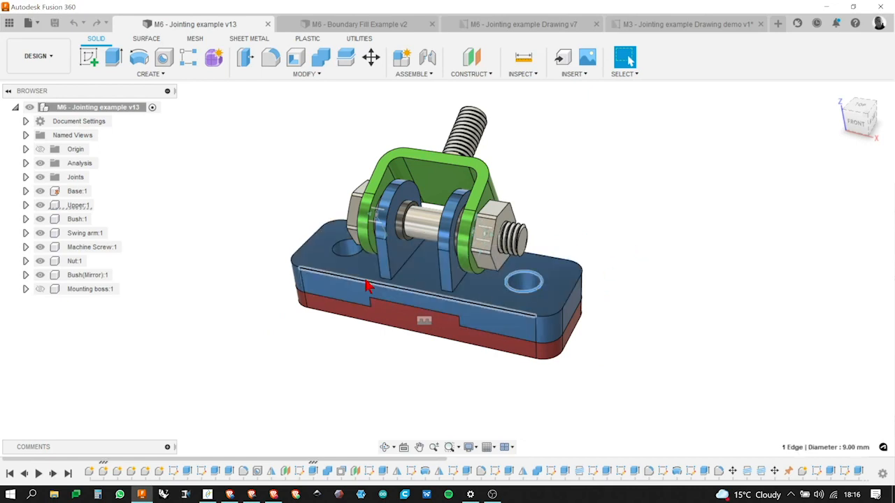
Open the Upper component's Sketch1 for editing and examine the circle of the left-hand base hole
left_click(298, 471)
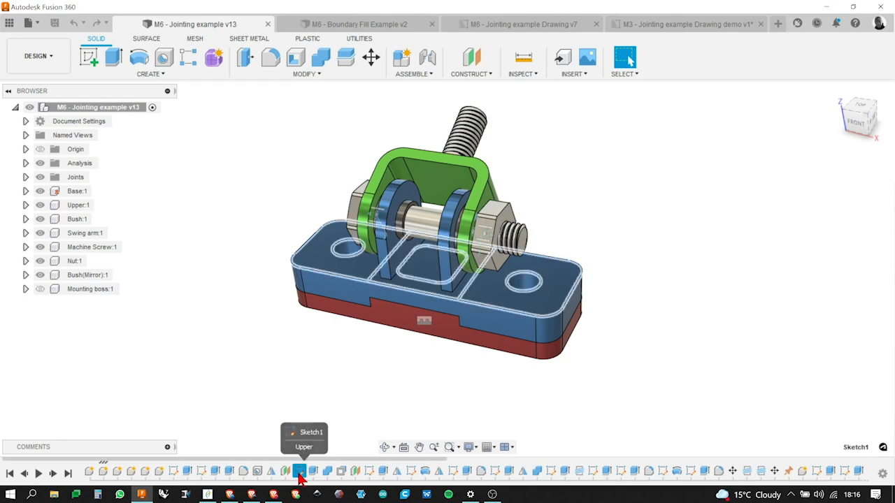
right_click(299, 471)
left_click(346, 354)
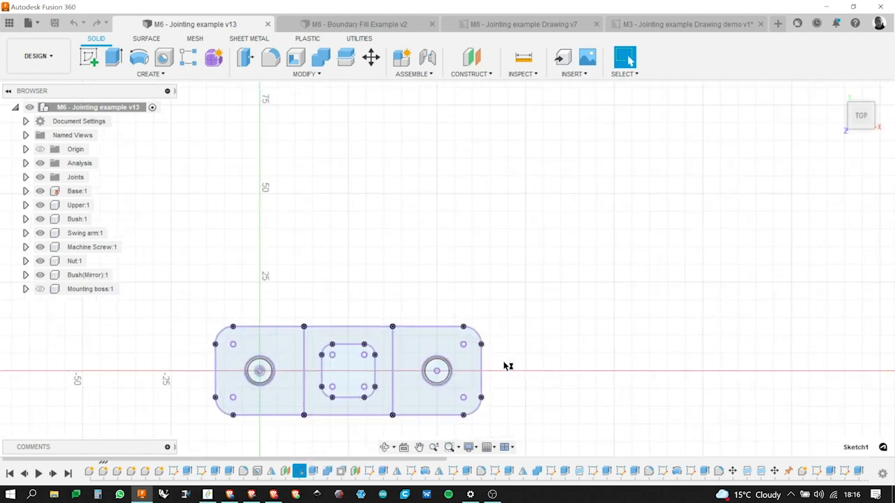
scroll(287, 381, "up", 4)
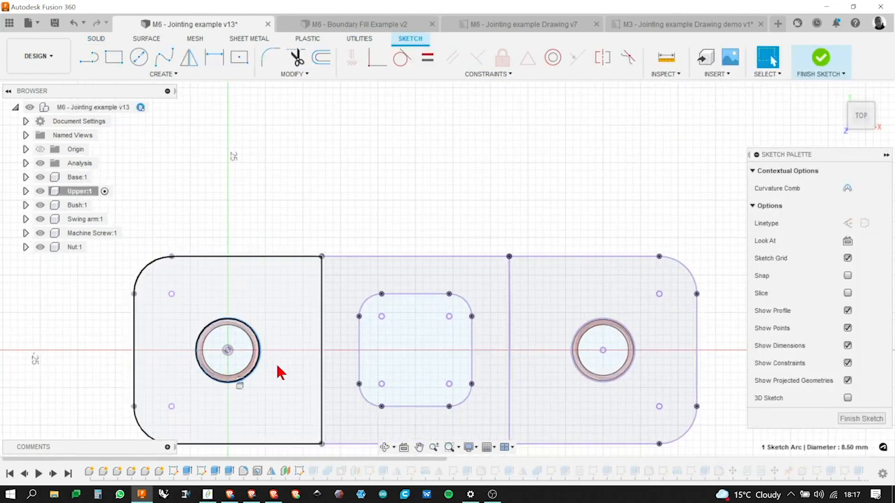
scroll(494, 262, "down", 5)
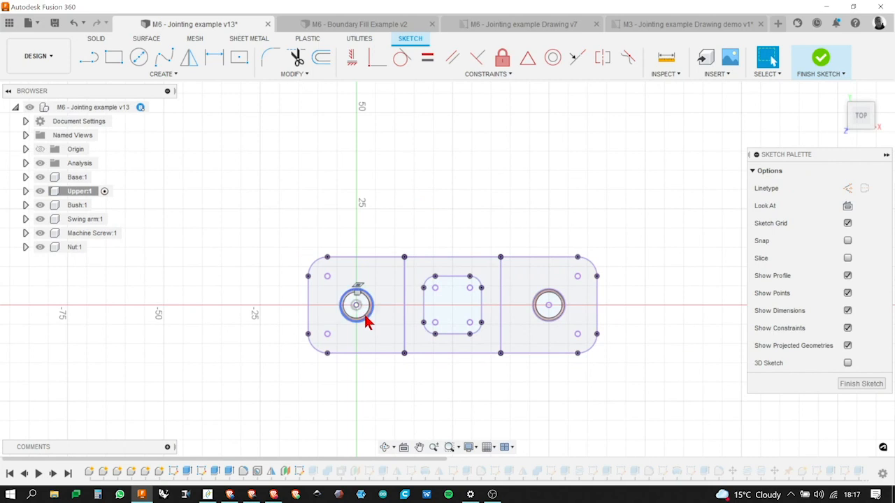
scroll(365, 316, "up", 5)
scroll(455, 170, "down", 4)
Draw a 9 mm diameter circle centred on the left-hand hole and finish the sketch
key("c")
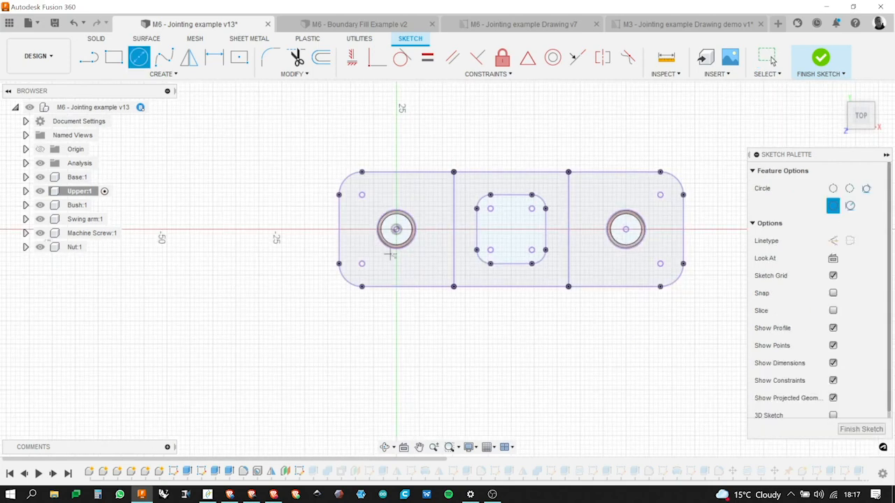
left_click(397, 230)
key("Return")
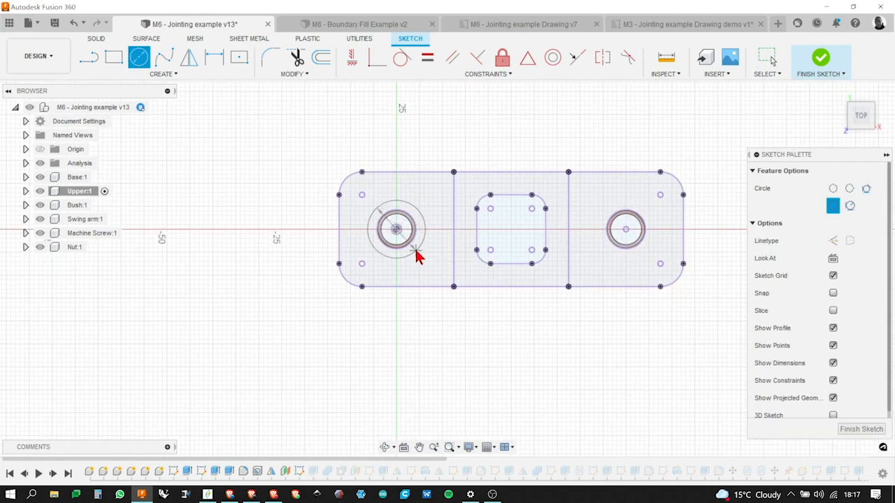
key("Escape")
left_click(852, 386)
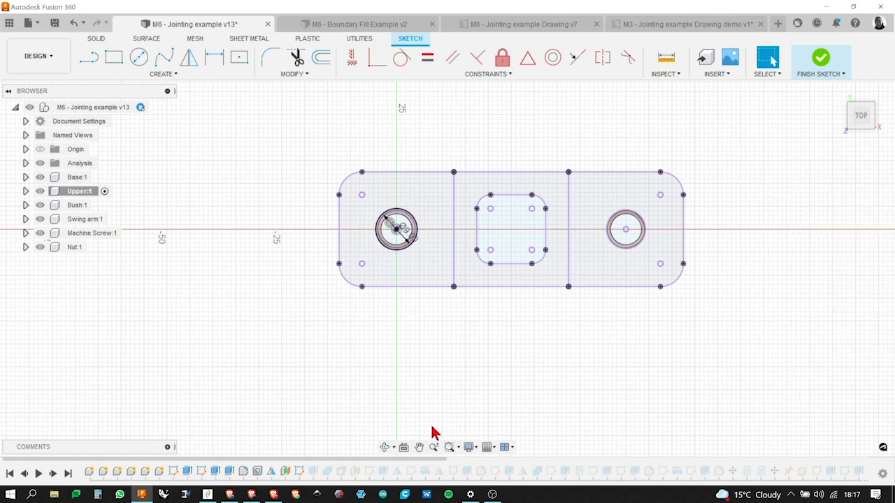
Edit Extrude1 to deselect the thin ring profile around the left-hand hole so it is cut to the new circle
right_click(315, 475)
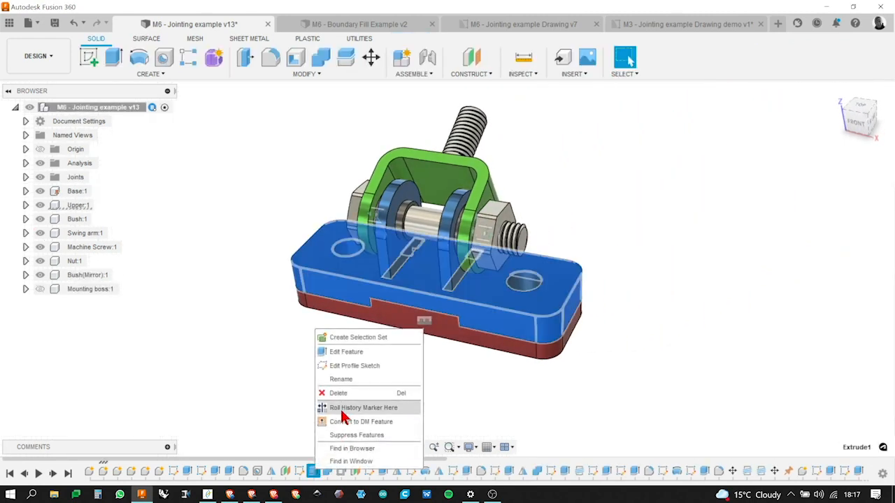
left_click(342, 352)
scroll(210, 259, "up", 10)
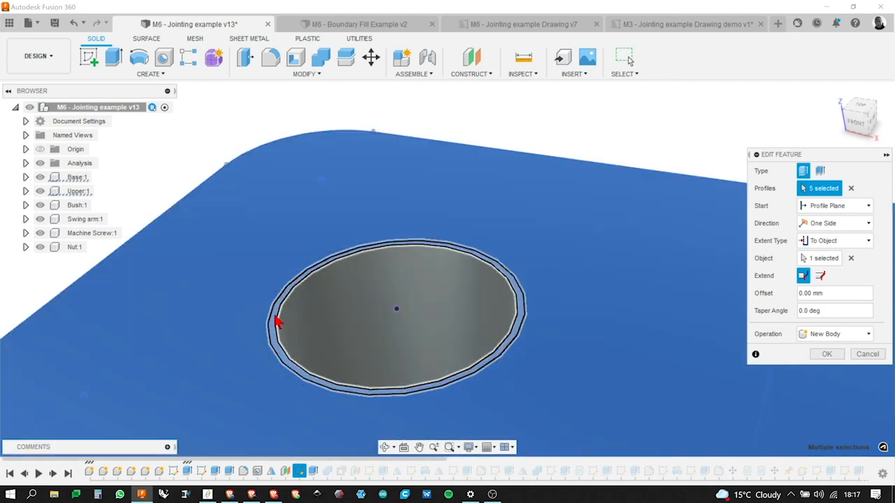
left_click(276, 322)
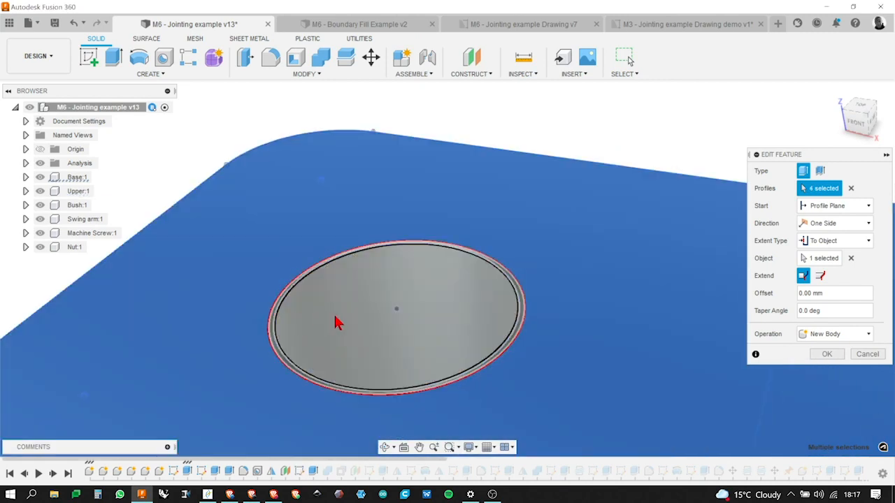
scroll(343, 326, "down", 10)
left_click(825, 355)
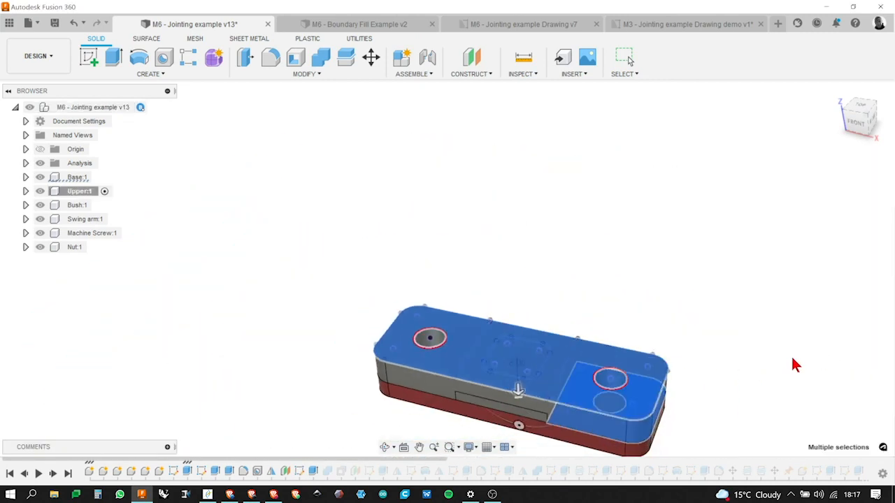
left_click(567, 333)
left_click(805, 311)
left_click(774, 370)
left_click(806, 289)
scroll(416, 299, "down", 5)
scroll(603, 356, "up", 3)
scroll(605, 362, "up", 3)
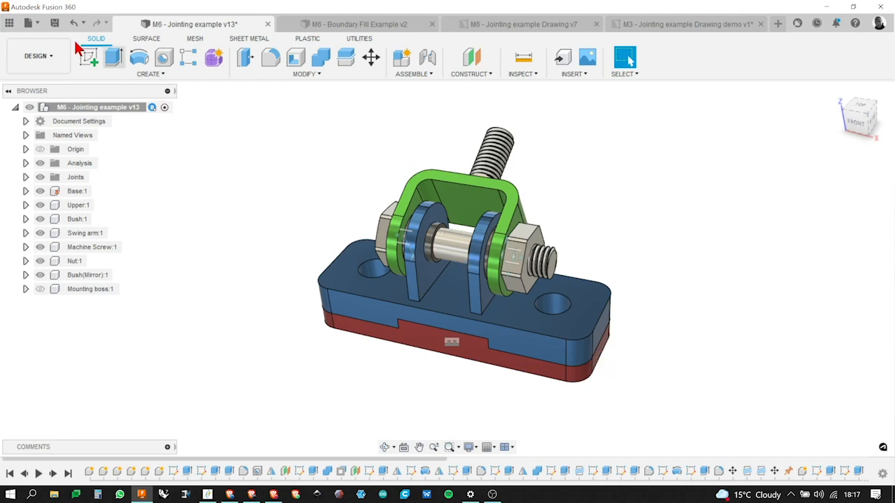
Save the modified design with the version description "User Saved" and return to the M3 - Jointing example Drawing demo drawing
left_click(56, 24)
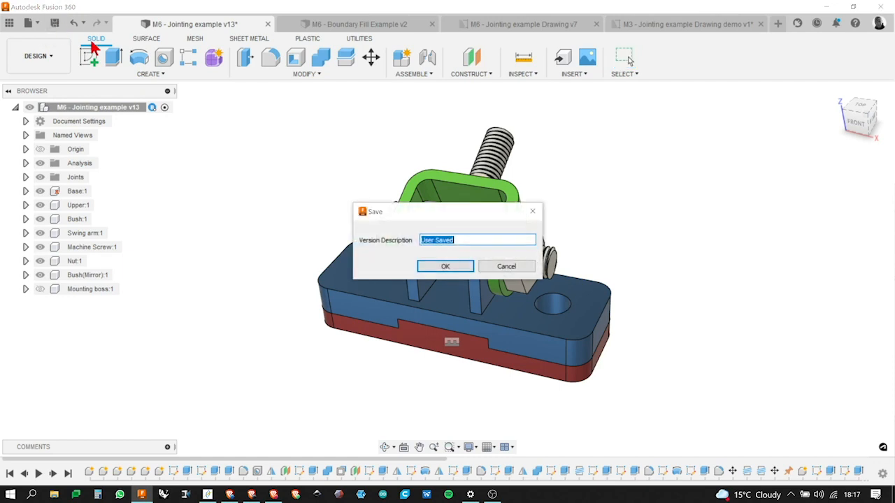
left_click(447, 267)
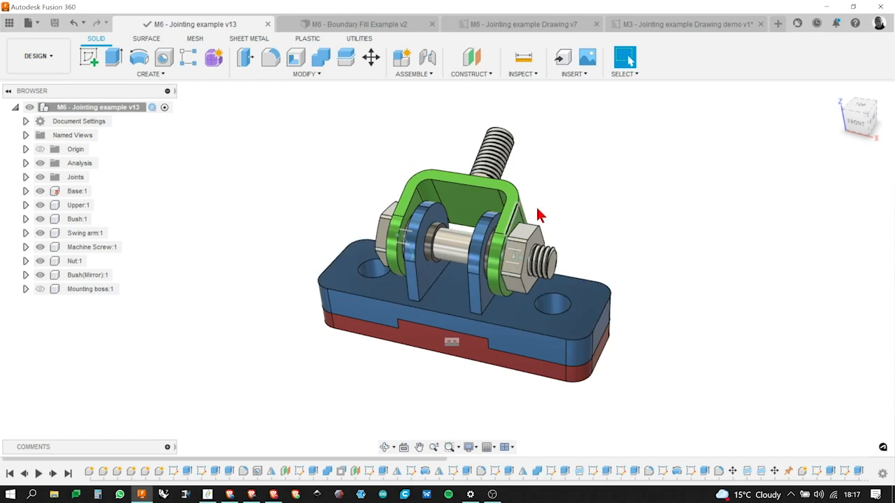
left_click(679, 25)
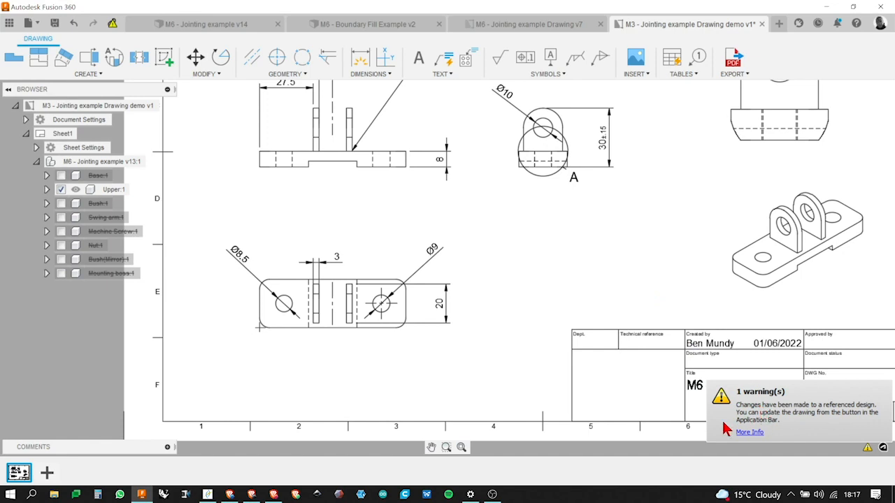
Update the drawing to the latest saved version of its referenced design
scroll(571, 335, "down", 5)
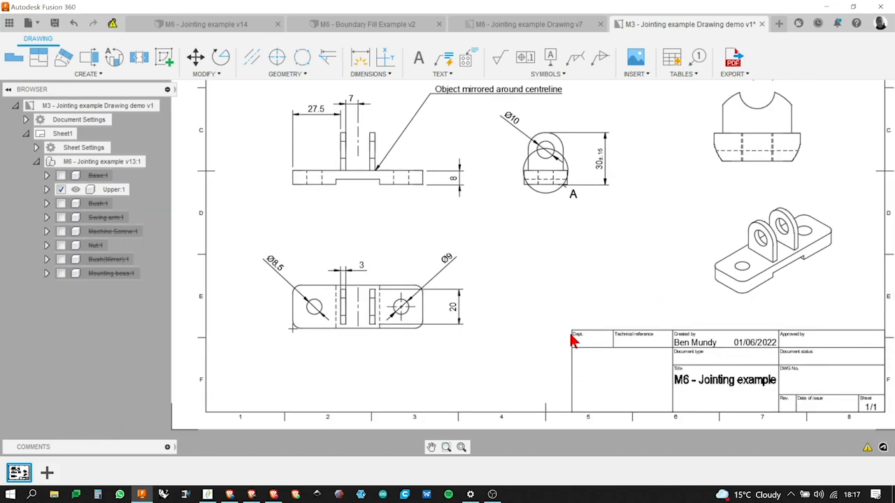
scroll(743, 166, "up", 3)
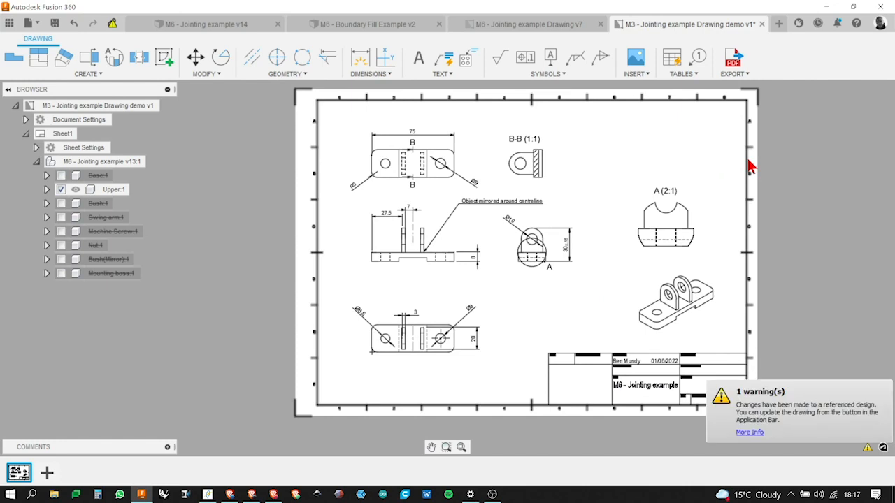
scroll(395, 329, "up", 4)
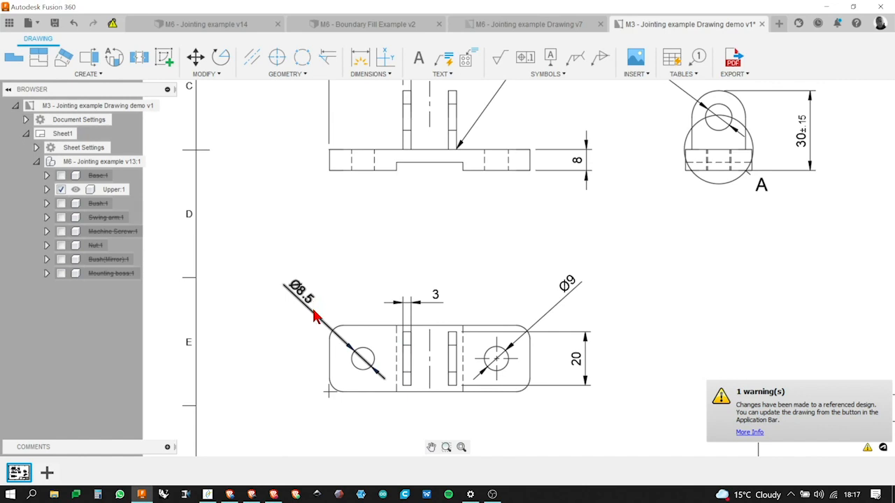
scroll(305, 361, "down", 3)
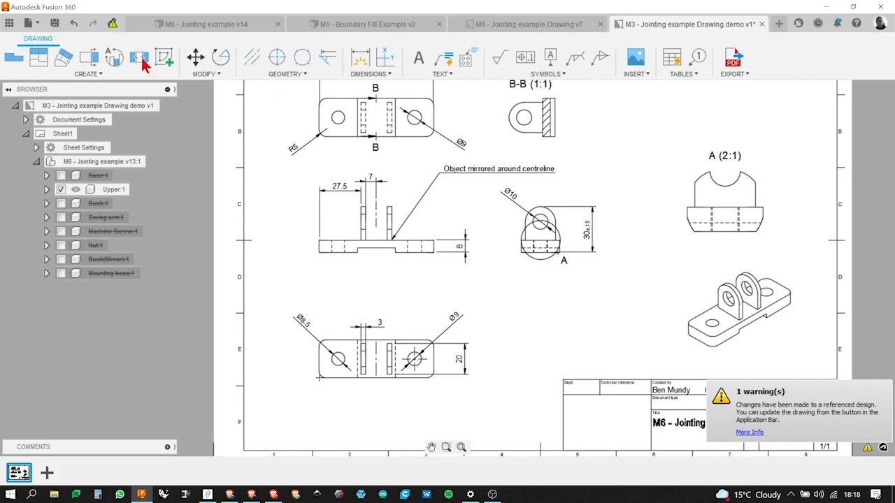
left_click(112, 25)
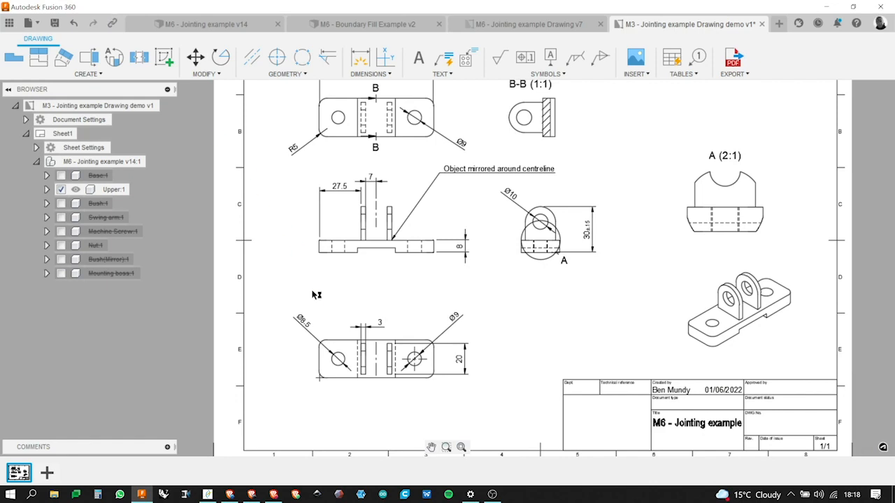
Delete the outdated Ø8.5 dimension in the lowest view and dimension the left-hand hole's diameter anew
scroll(312, 354, "up", 5)
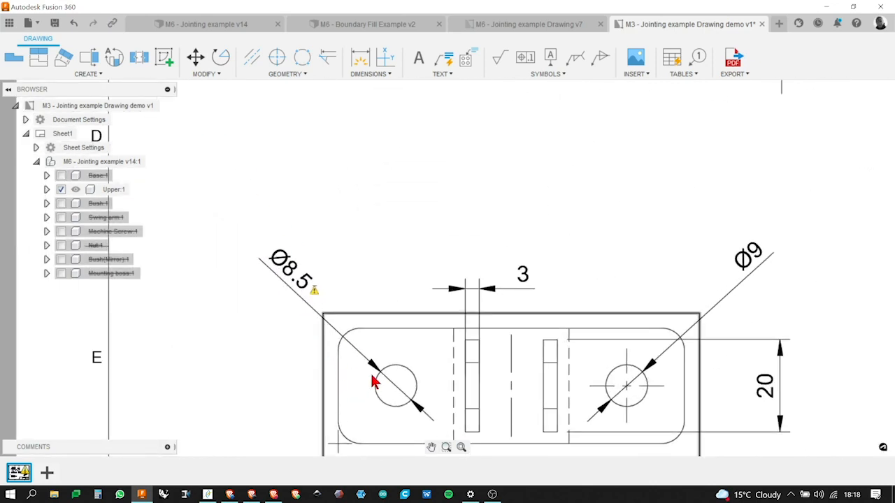
left_click(303, 284)
scroll(352, 286, "down", 4)
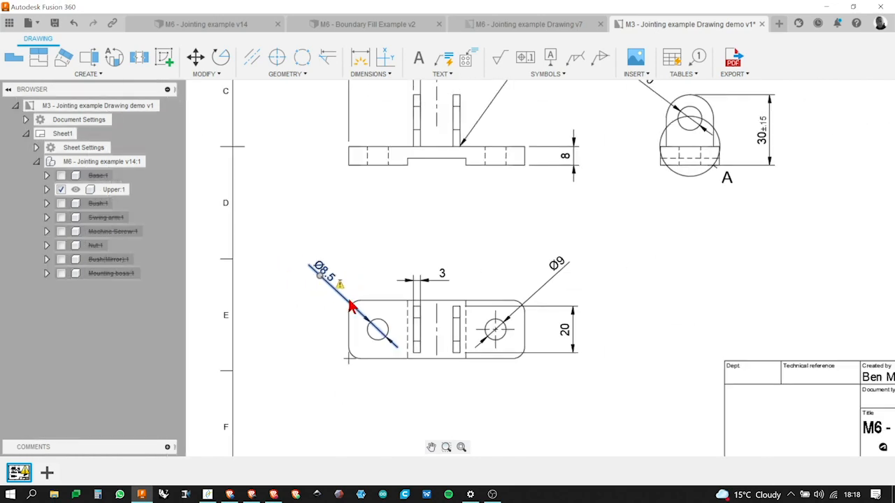
key("Delete")
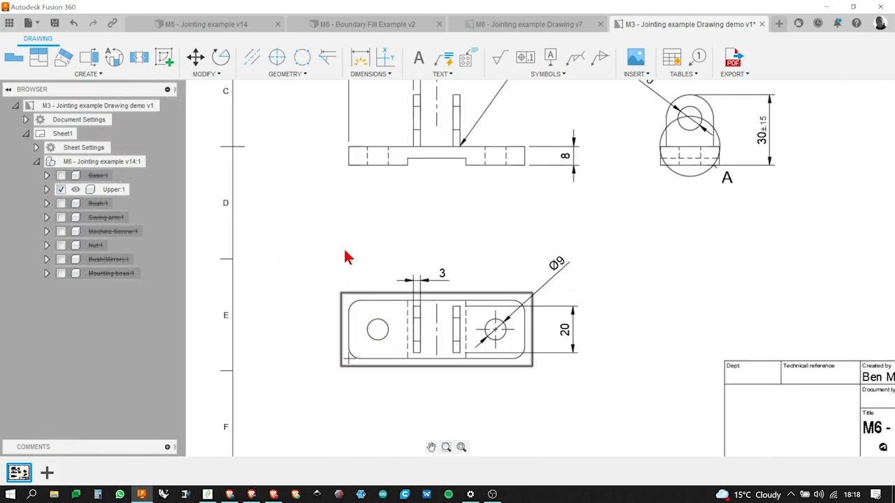
left_click(362, 62)
left_click(386, 327)
left_click(305, 258)
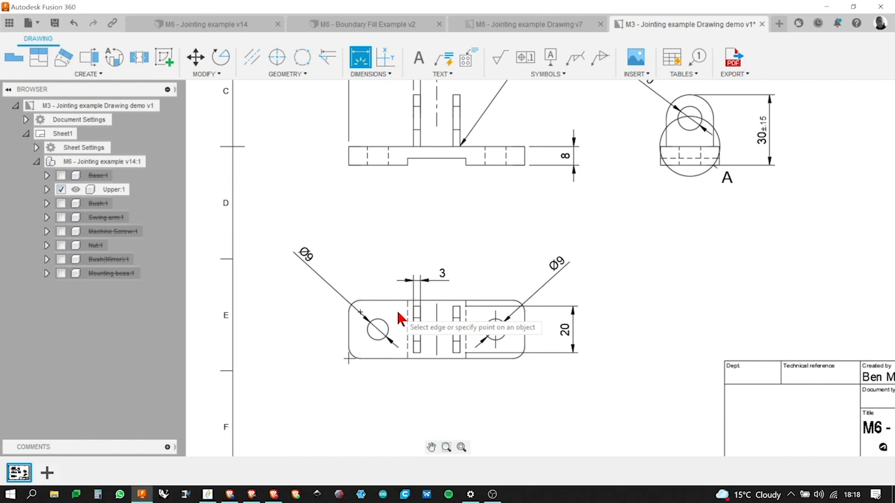
Create an automatic parts list table with First Level structure for the Upper component on the sheet
scroll(499, 310, "down", 6)
scroll(620, 220, "up", 2)
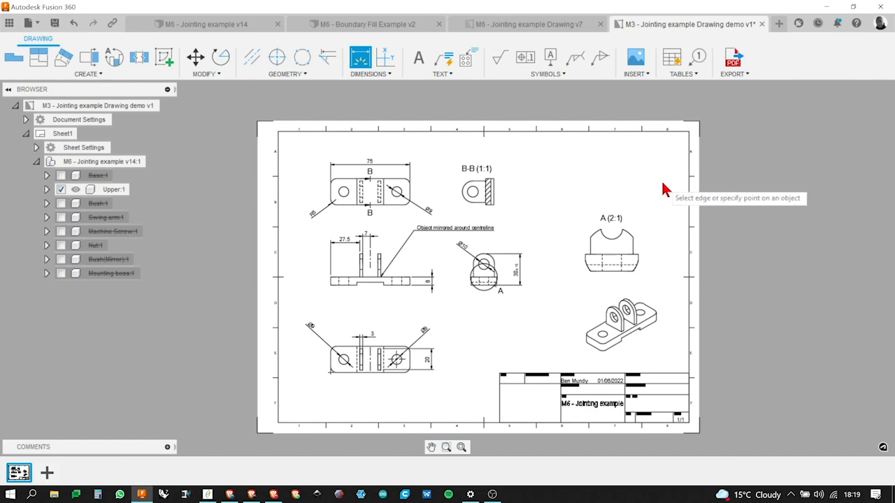
left_click(691, 75)
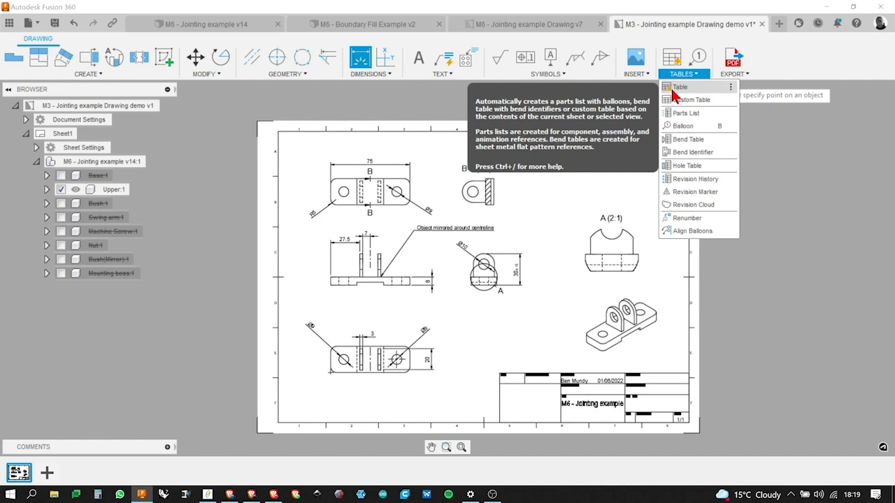
left_click(675, 88)
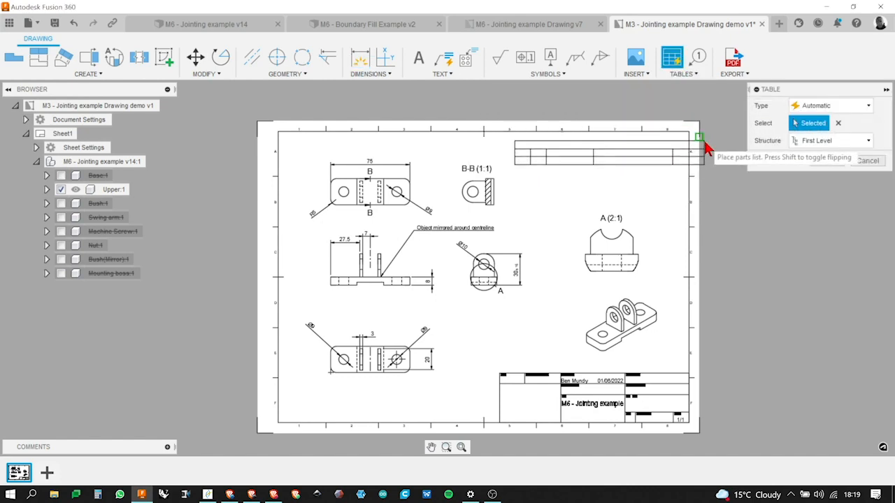
Place an automatic, first-level parts list at the upper-right inner corner of the drawing border
left_click(868, 107)
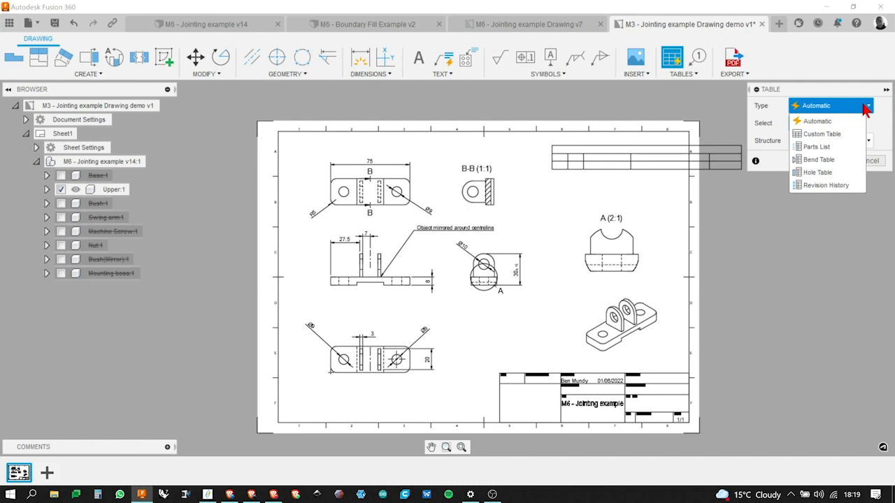
left_click(836, 105)
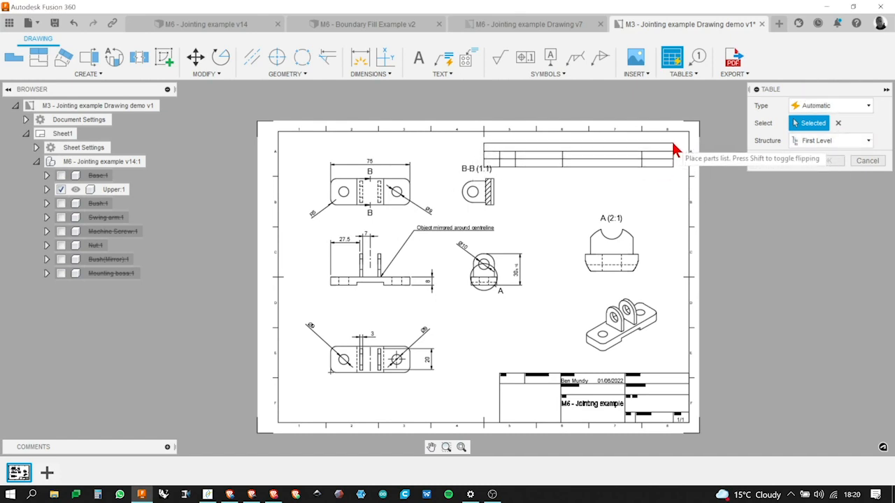
scroll(677, 150, "up", 1)
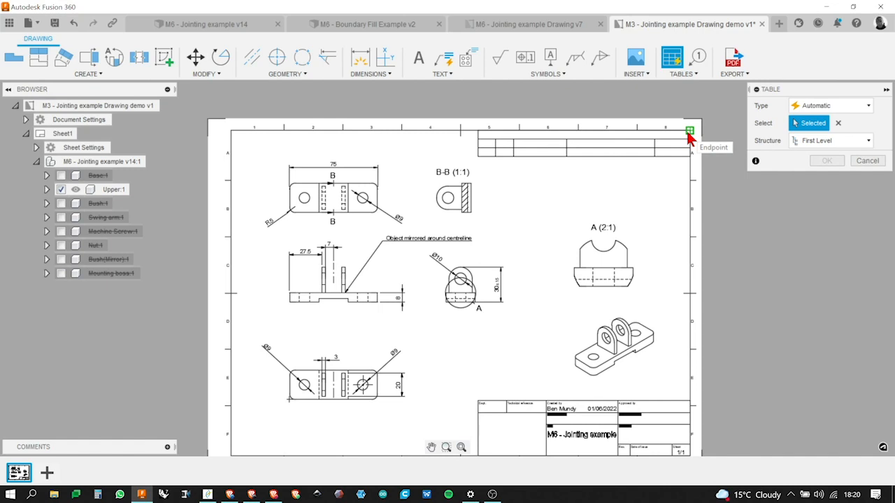
left_click(689, 132)
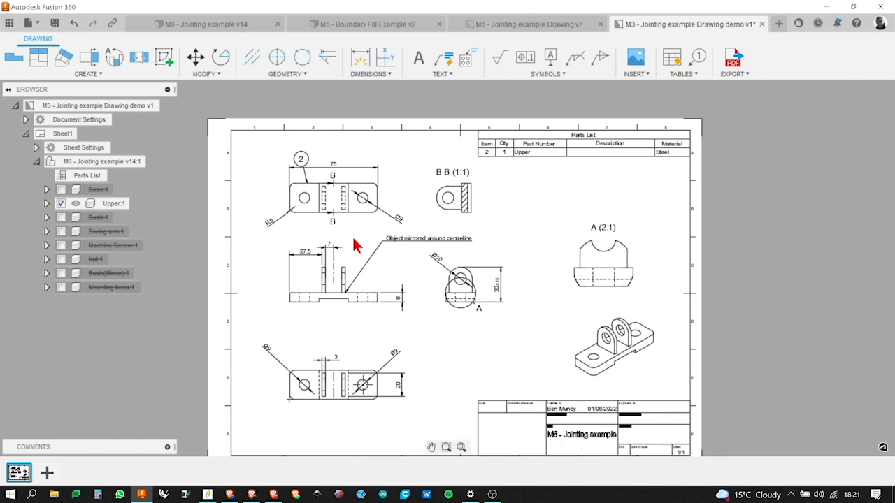
Open the parts list for editing and swap its Description column for Part Name
left_click(568, 152)
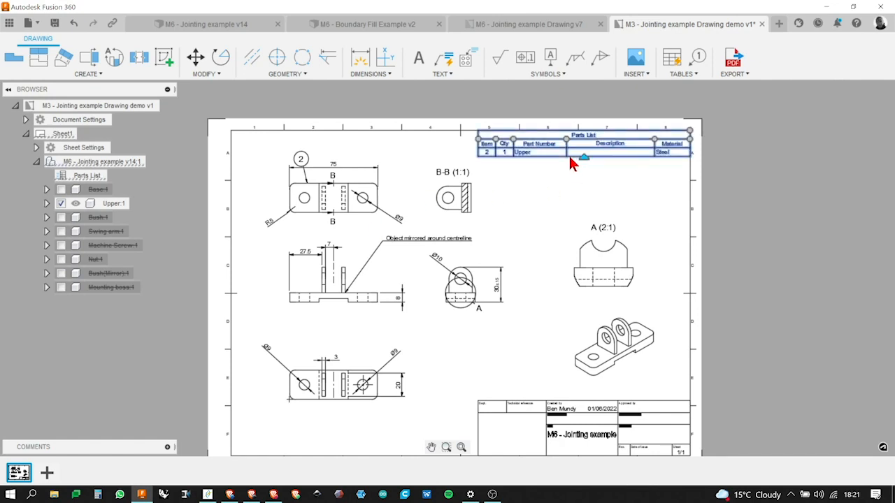
right_click(571, 162)
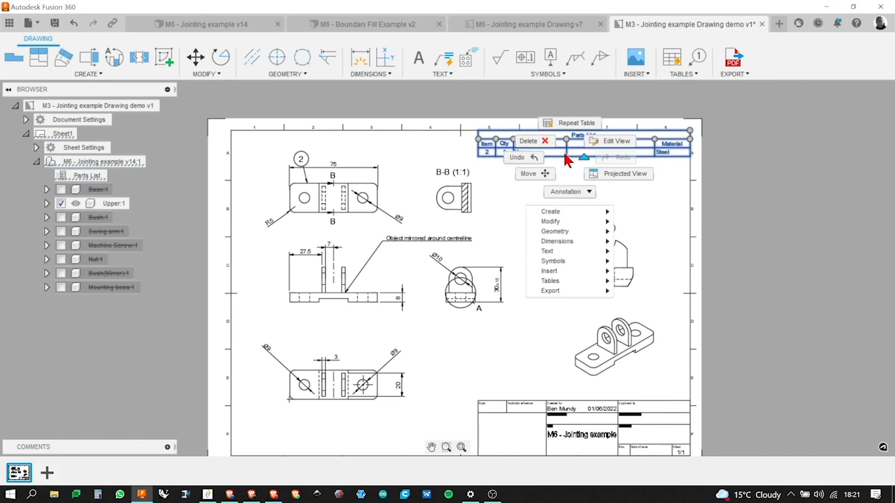
left_click(566, 159)
double_click(567, 157)
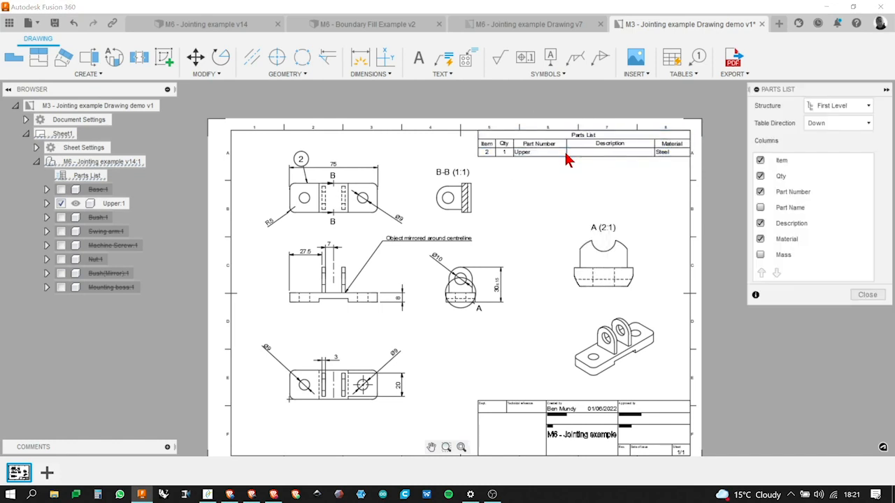
left_click(868, 107)
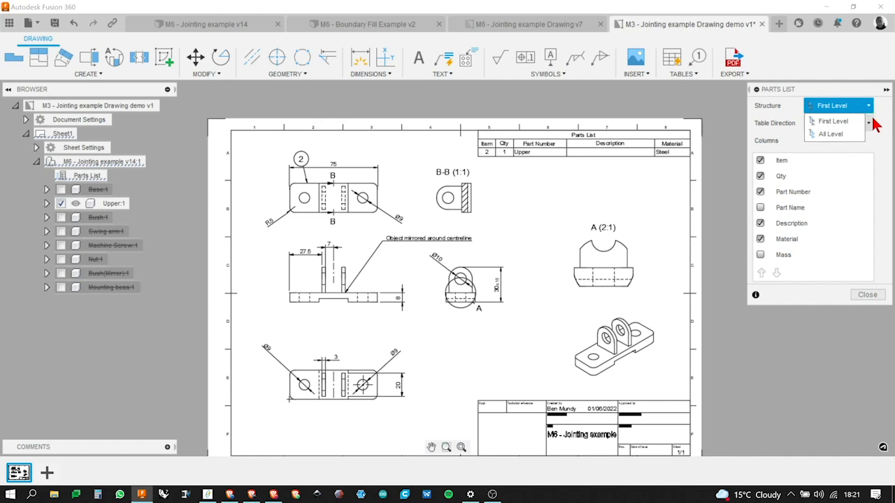
left_click(884, 142)
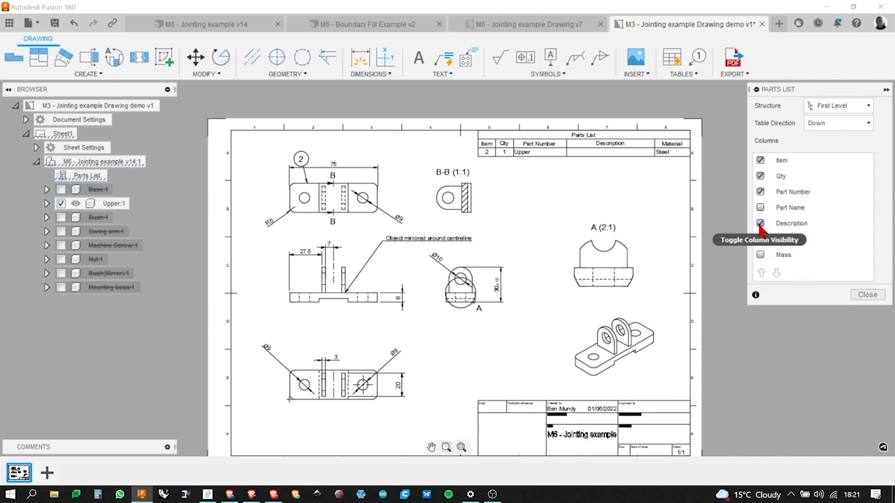
left_click(761, 224)
left_click(761, 209)
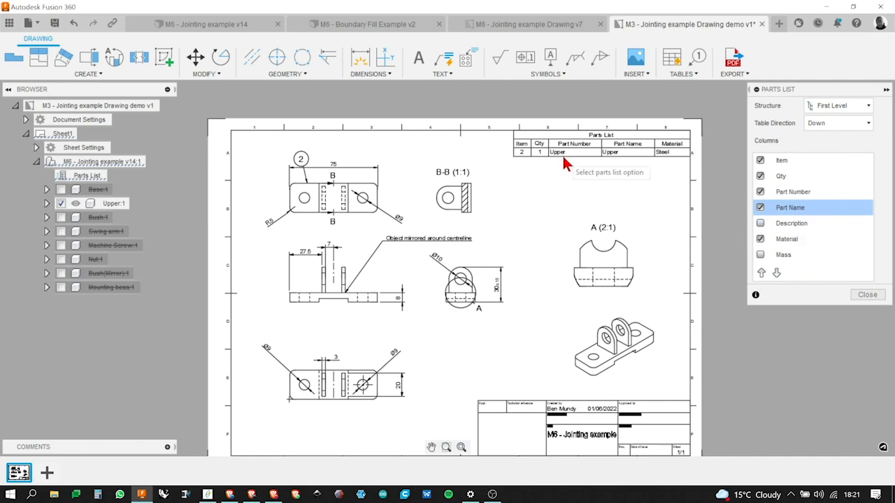
Replace the Part Name column with Mass in the parts list and finish editing it
left_click(761, 209)
left_click(761, 256)
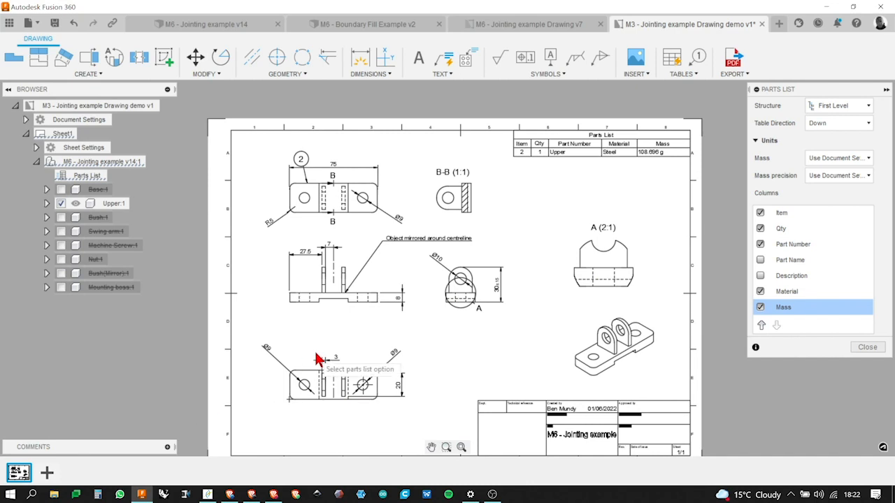
scroll(550, 411, "down", 1)
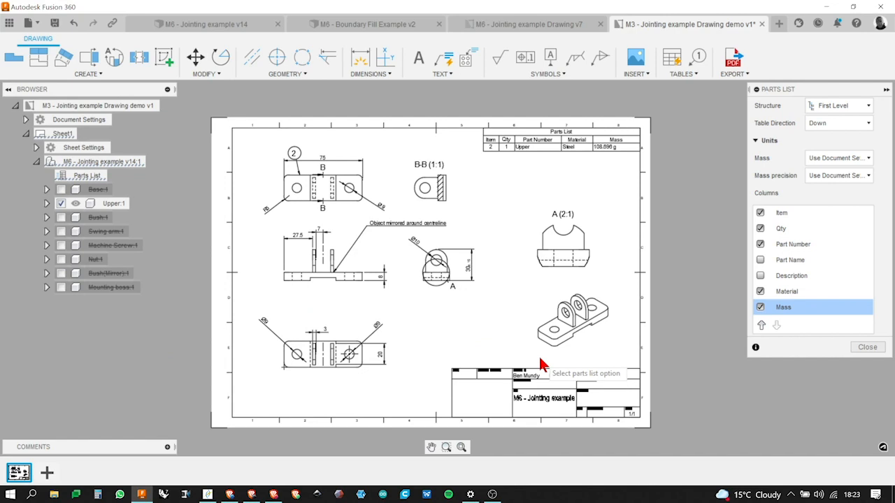
left_click(867, 348)
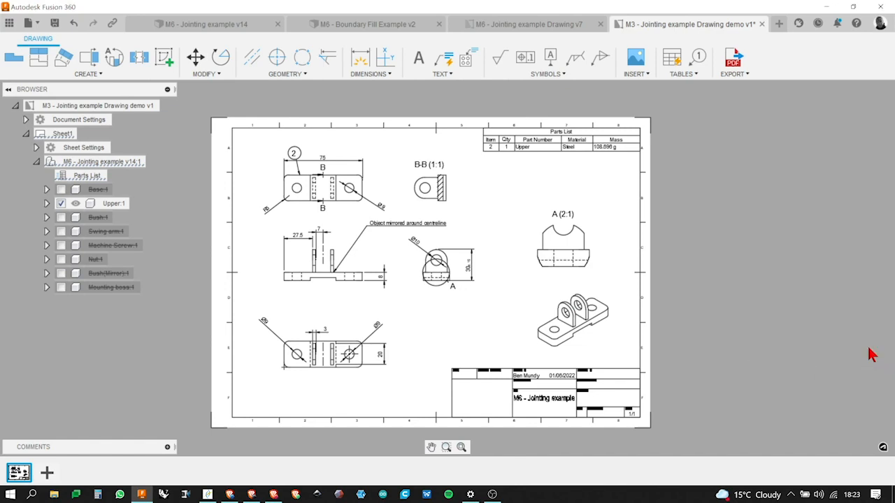
Activate the Upper component in the M6 - Jointing example v14 model and open its mounting-hole sketch for editing
left_click(182, 26)
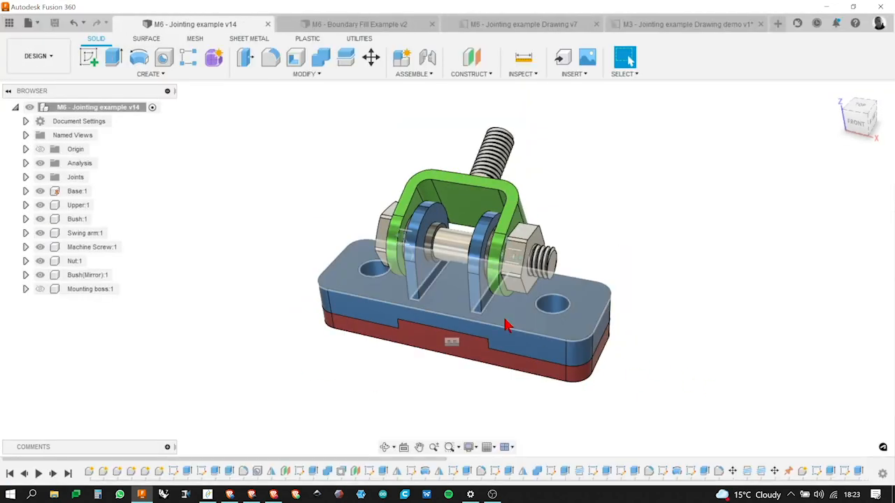
left_click(372, 276)
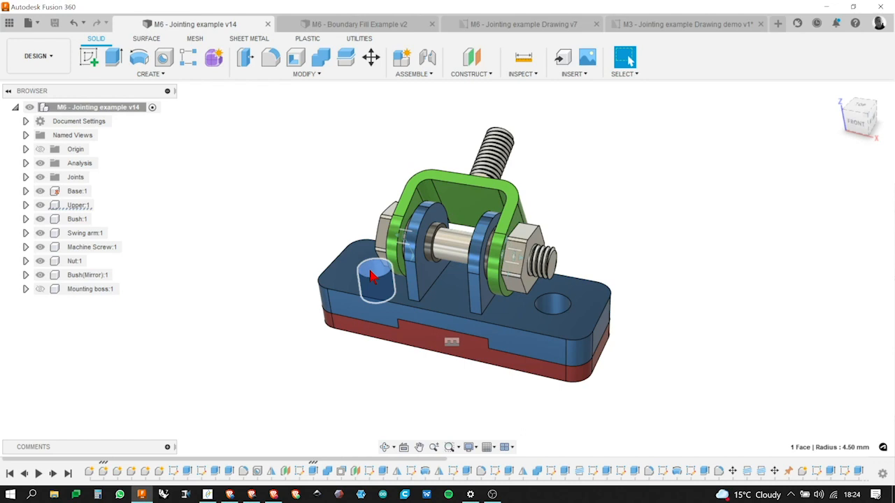
left_click(141, 206)
double_click(96, 204)
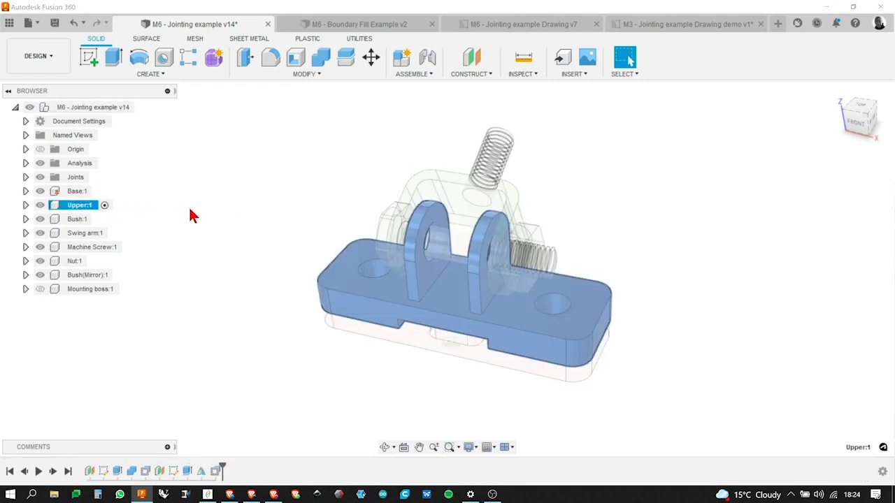
left_click(378, 271)
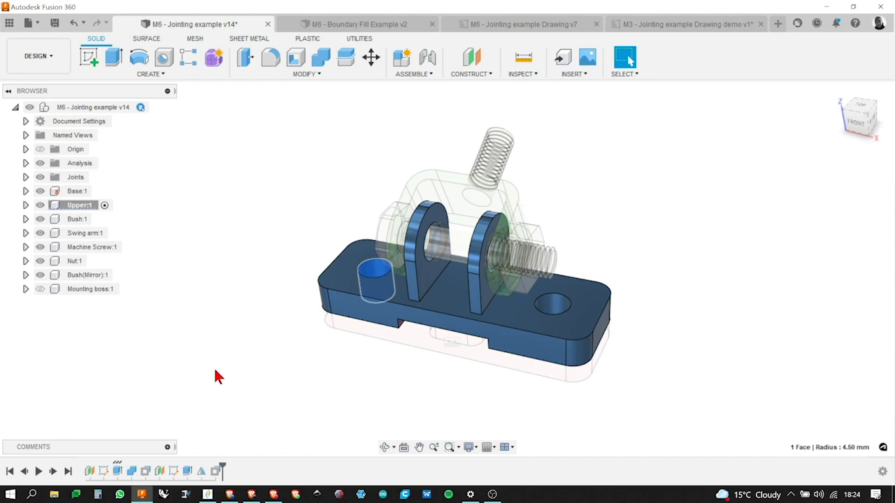
right_click(102, 471)
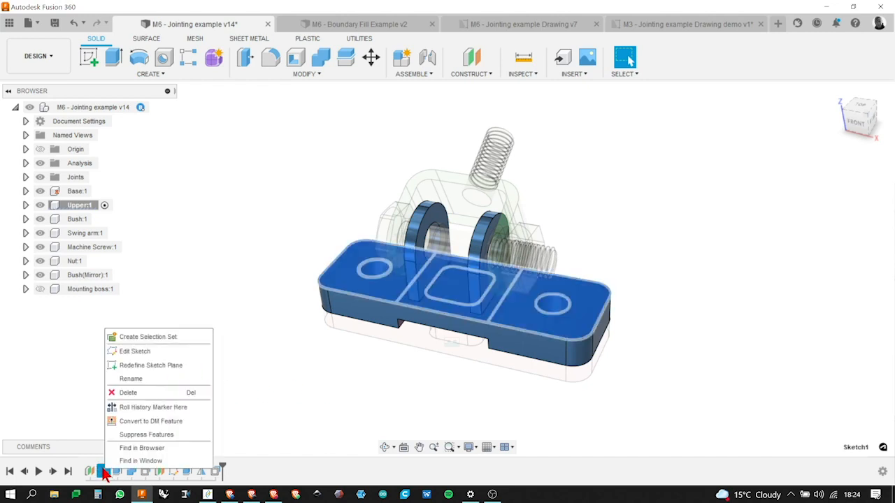
left_click(144, 352)
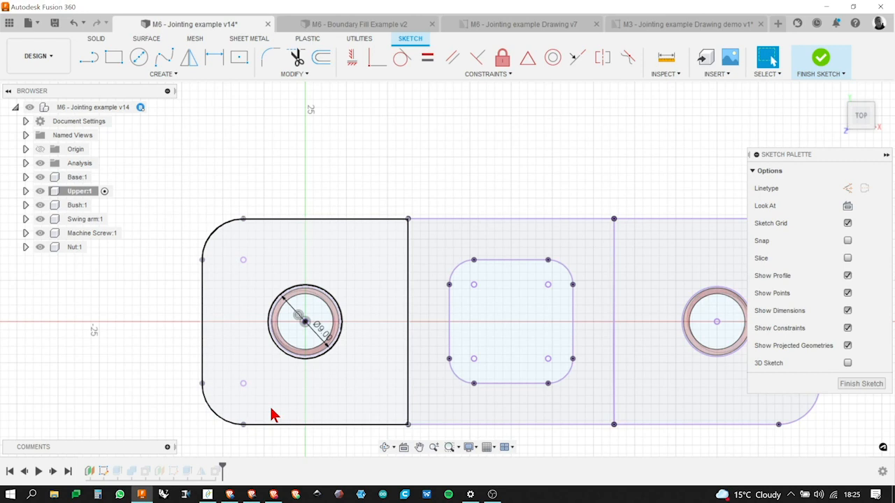
Set the mounting-hole circle's diameter to 12 mm and finish the sketch
scroll(330, 358, "up", 3)
double_click(310, 319)
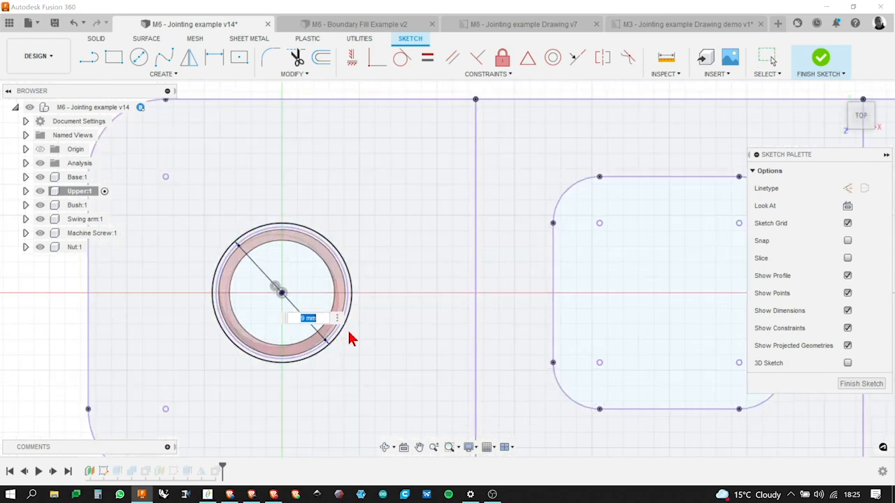
type("02")
key("BackSpace")
key("BackSpace")
type("12")
key("Return")
scroll(420, 343, "down", 3)
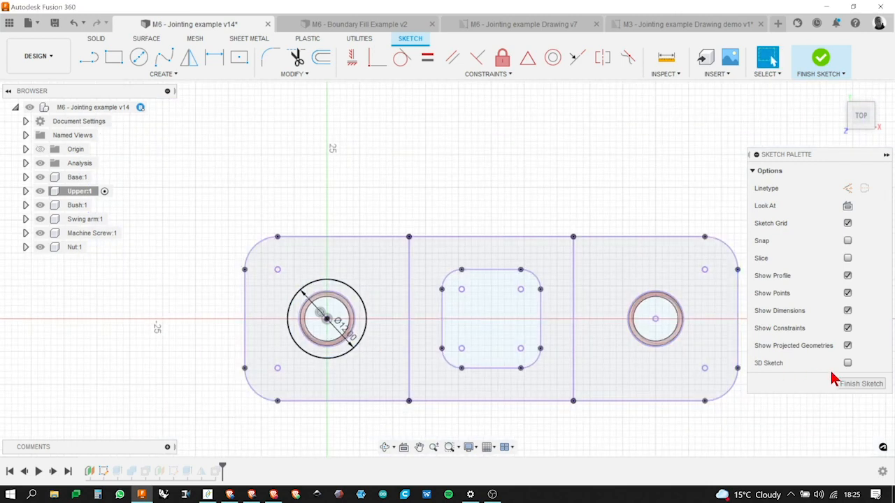
left_click(862, 384)
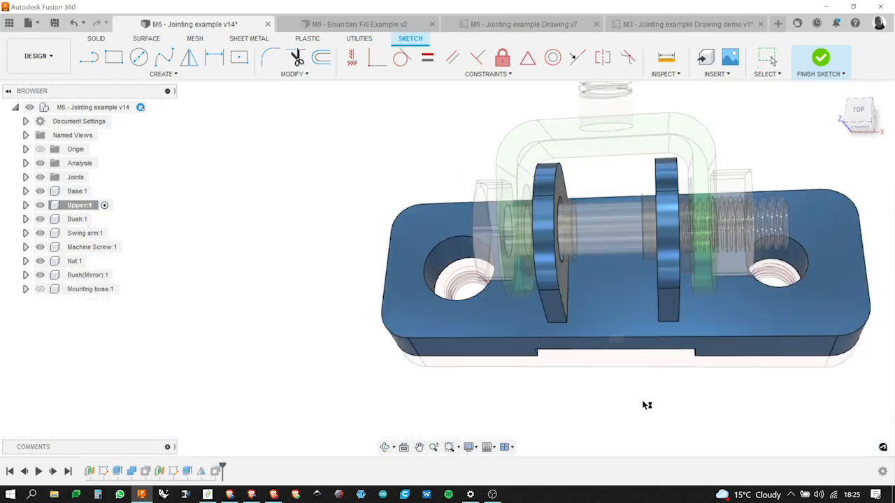
Undo the mounting-hole diameter change, leave the sketch, and check the M3 - Jointing example Drawing demo before returning to the model
scroll(451, 406, "down", 3)
scroll(310, 397, "up", 5)
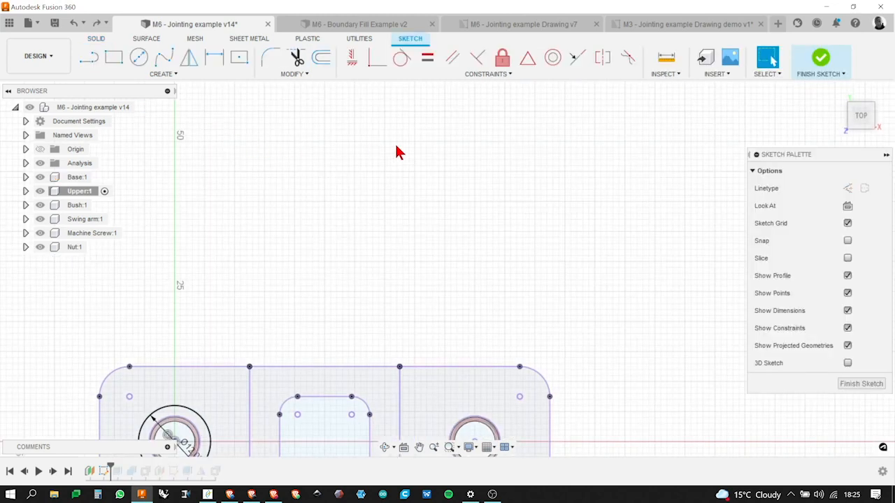
scroll(521, 223, "down", 3)
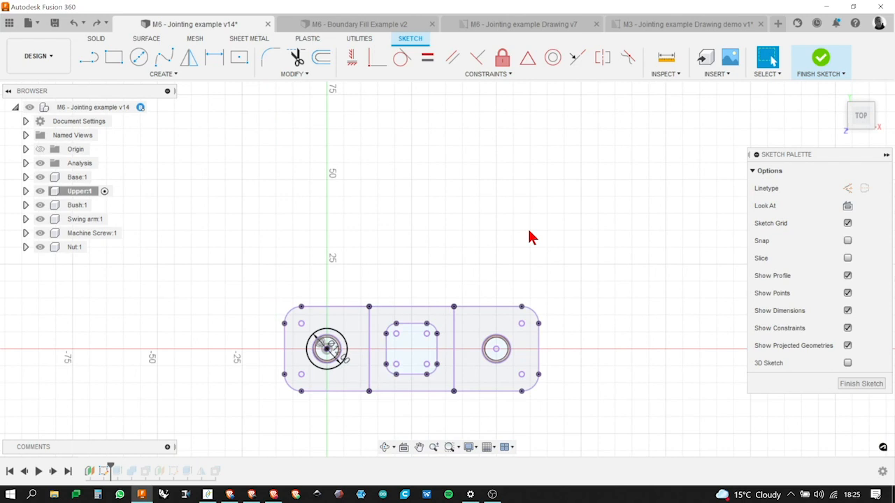
left_click(860, 386)
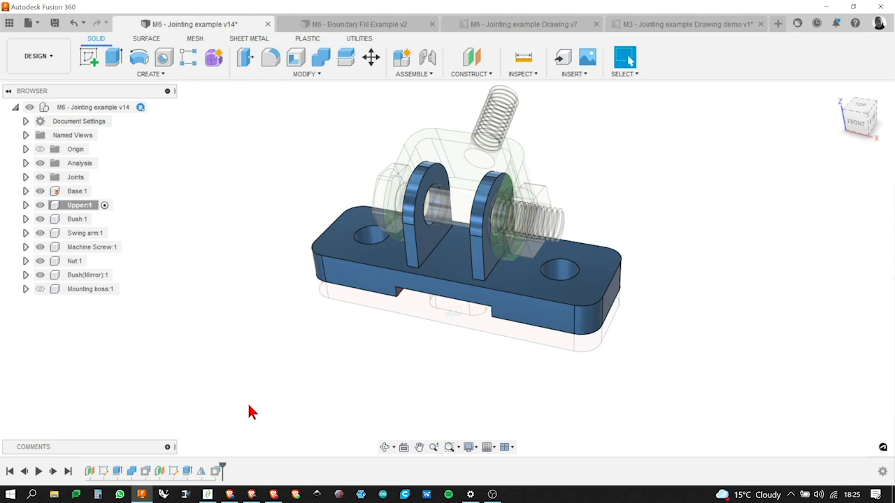
left_click(644, 26)
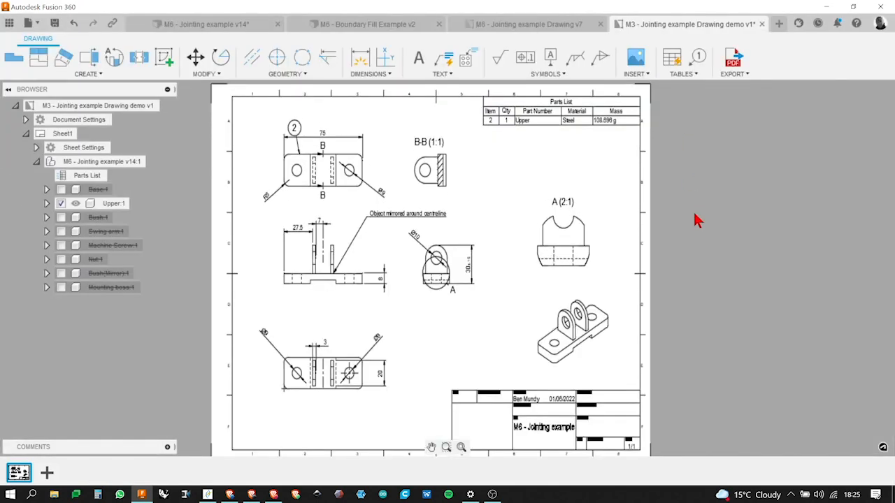
left_click(210, 26)
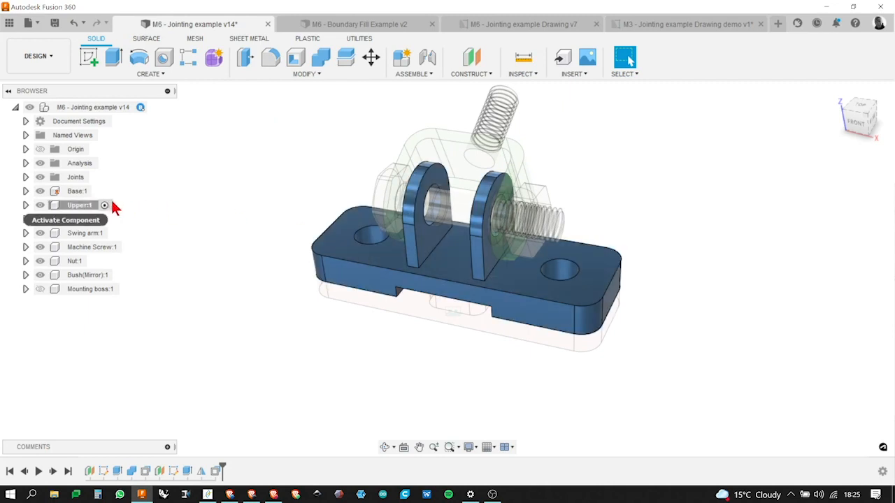
Reopen the Upper component's mounting-hole sketch and delete the dimensioned 9 mm circle
left_click(380, 243)
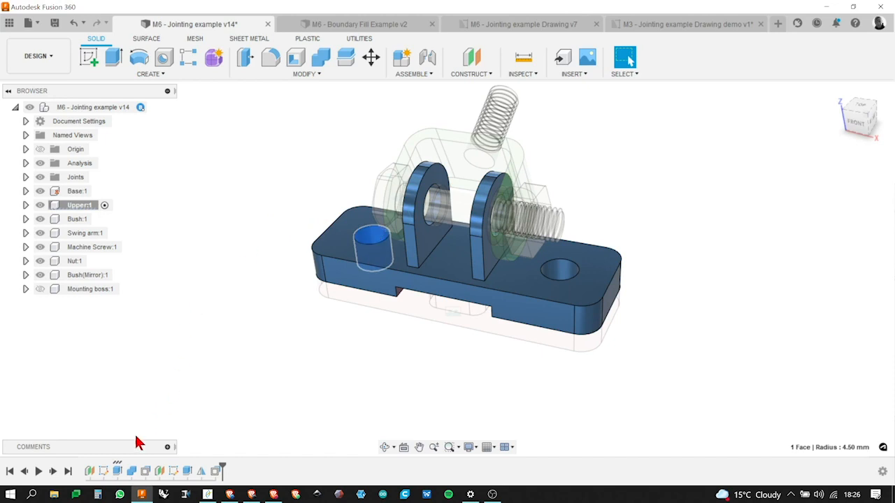
right_click(102, 475)
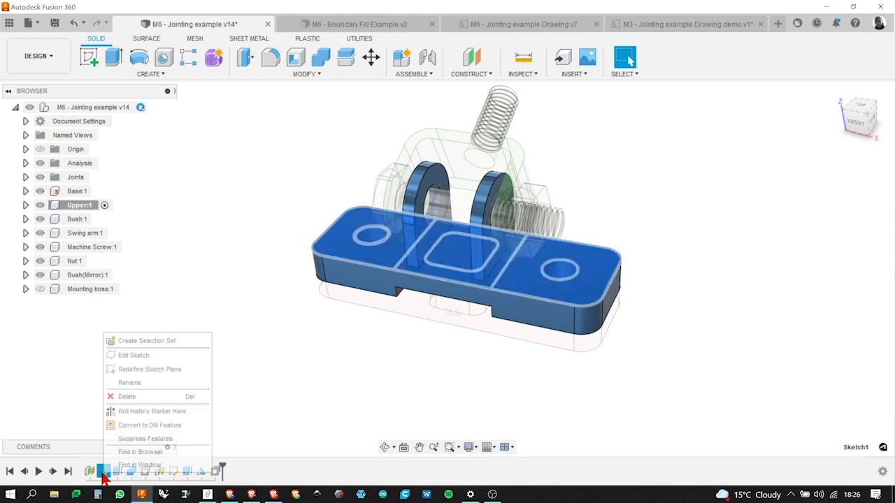
left_click(135, 358)
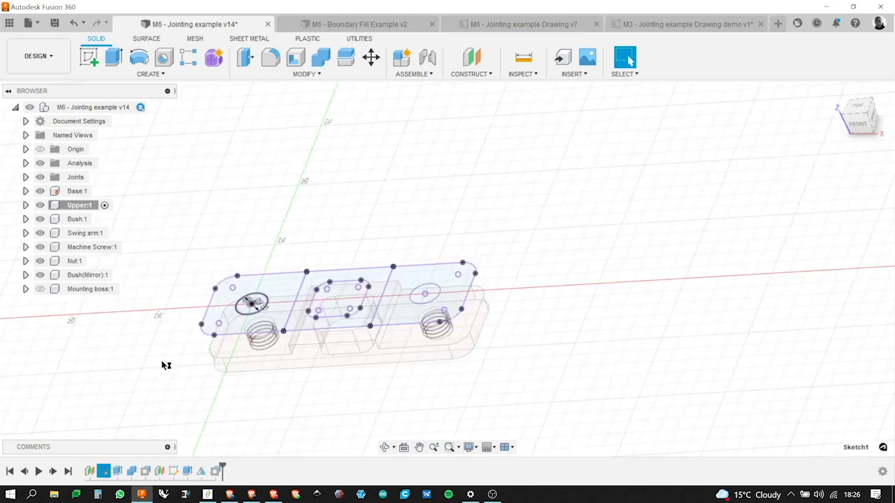
scroll(302, 401, "up", 3)
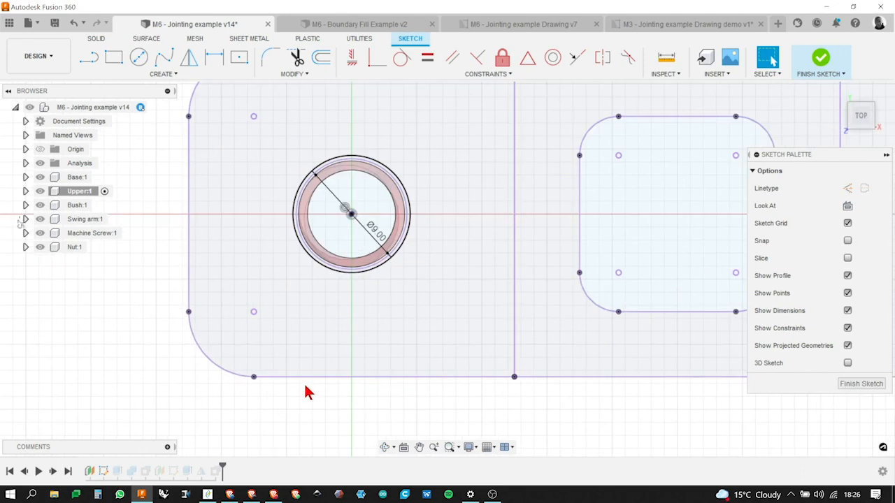
left_click(402, 253)
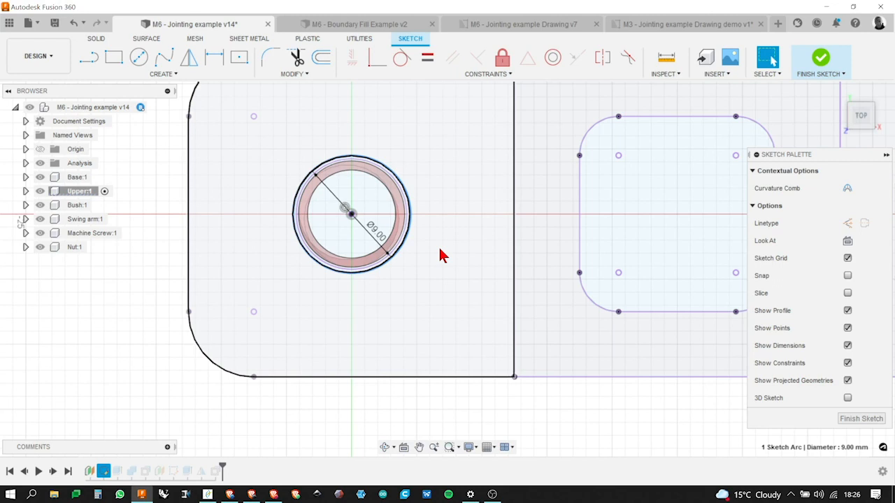
left_click(451, 240)
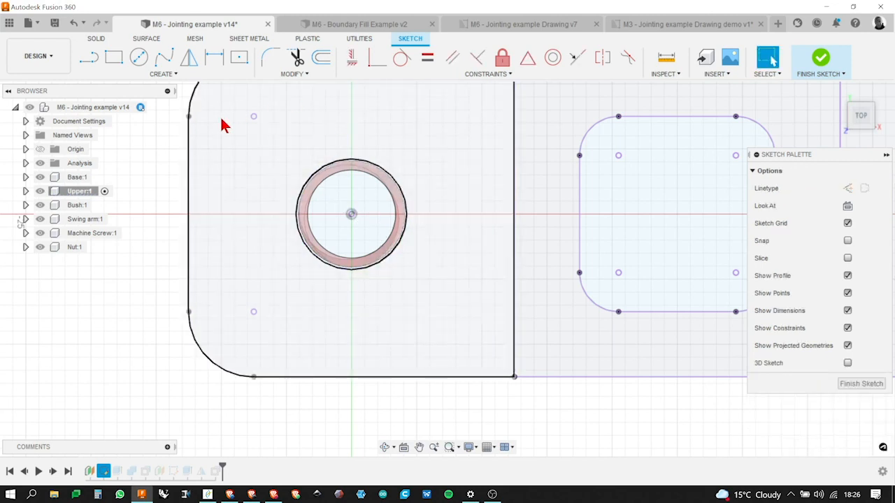
left_click(398, 183)
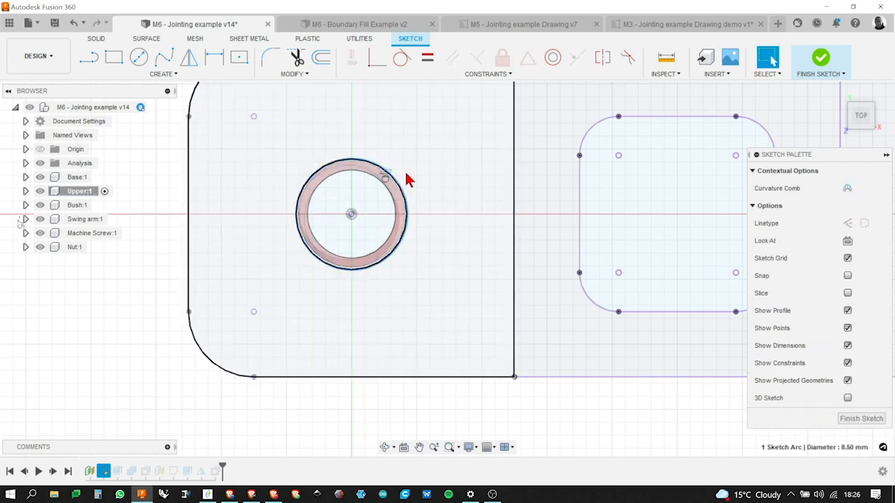
left_click(236, 314)
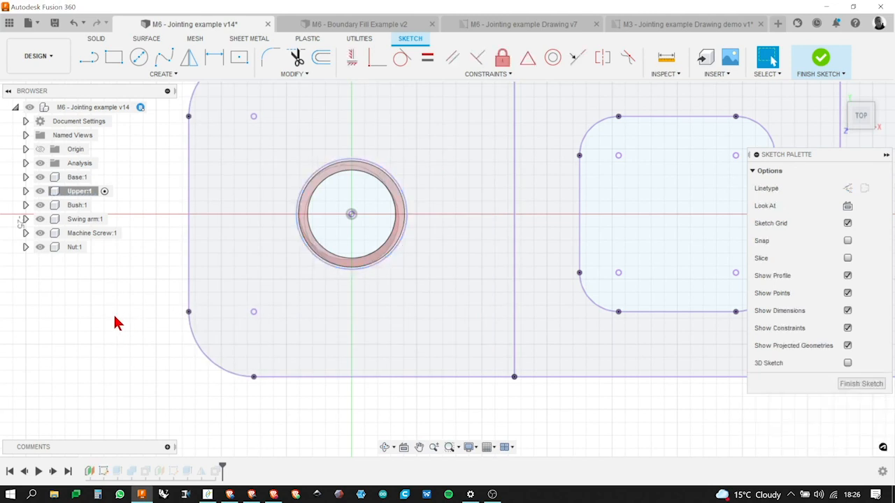
Draw a 9 mm diameter circle centred on the mounting hole at the sketch origin and finish the sketch
scroll(203, 299, "down", 3)
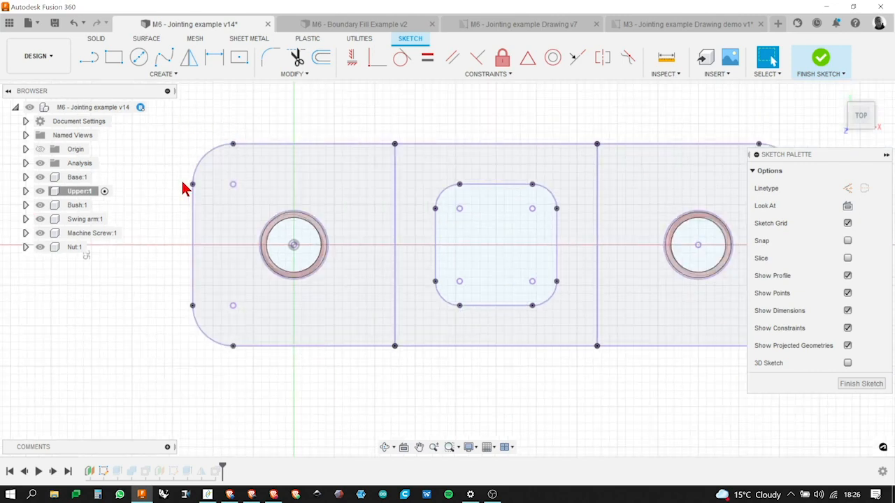
left_click(139, 59)
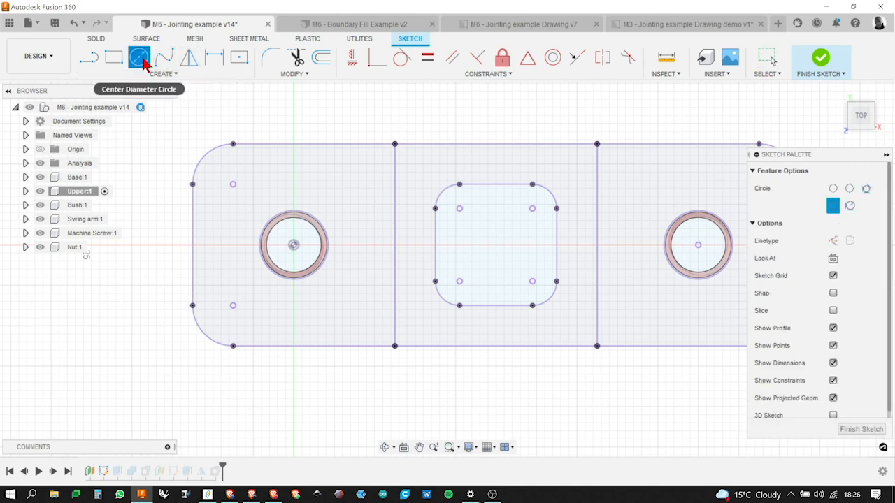
left_click(293, 245)
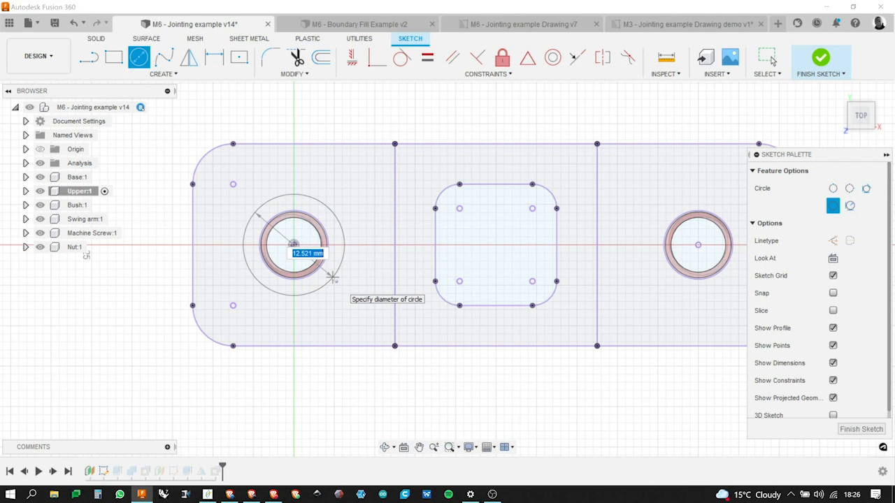
type("9")
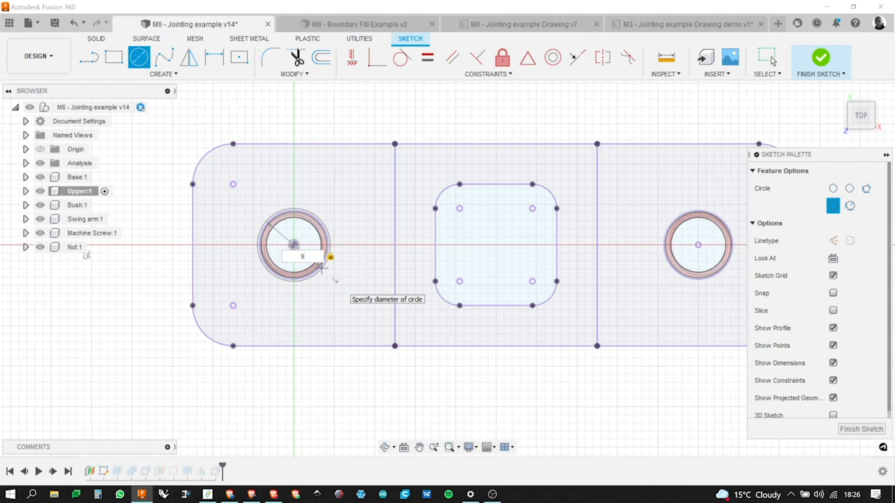
key("Return")
key("Escape")
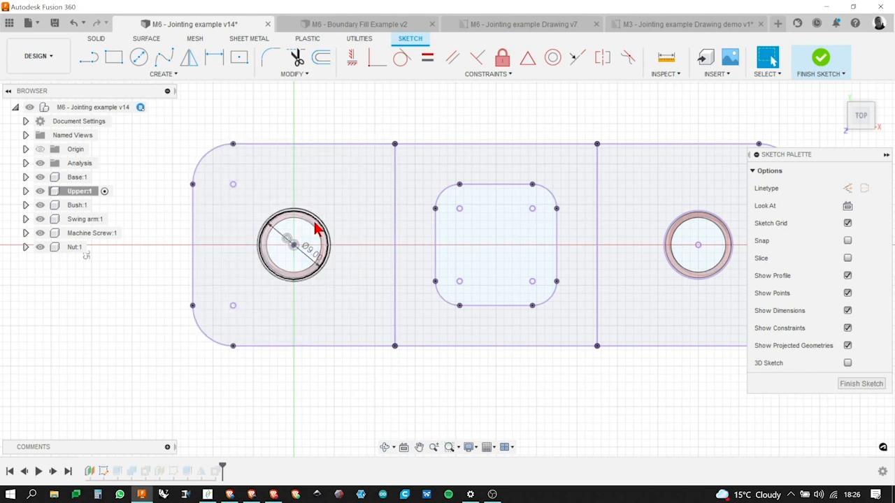
left_click(867, 385)
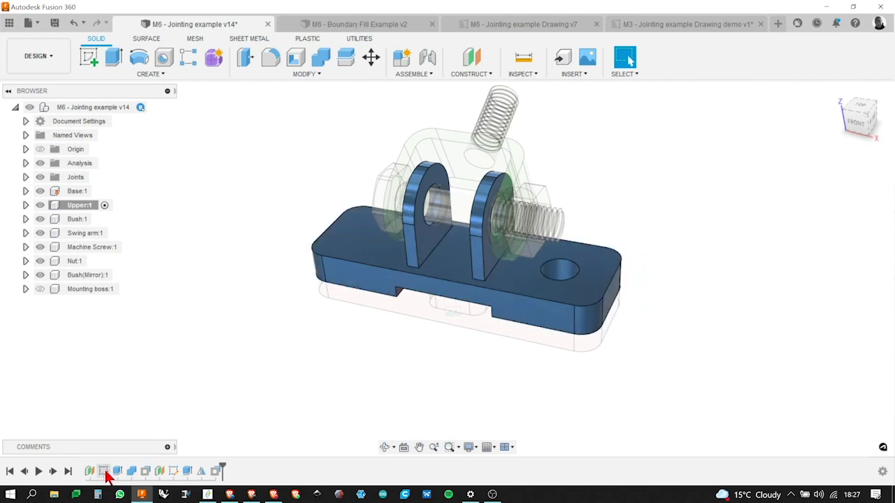
Edit the Upper base plate's extrusion, removing the new mounting hole's inner circle and its thin surrounding ring from the selected profiles
left_click(103, 473)
left_click(117, 473)
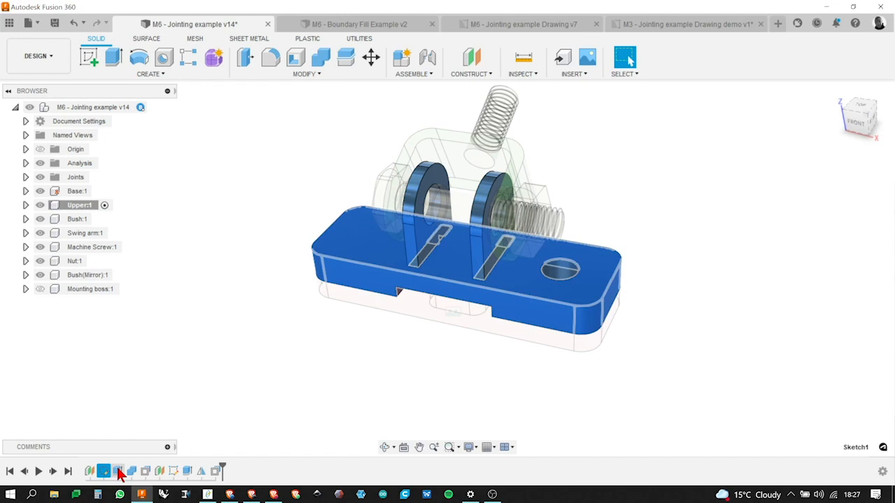
right_click(118, 472)
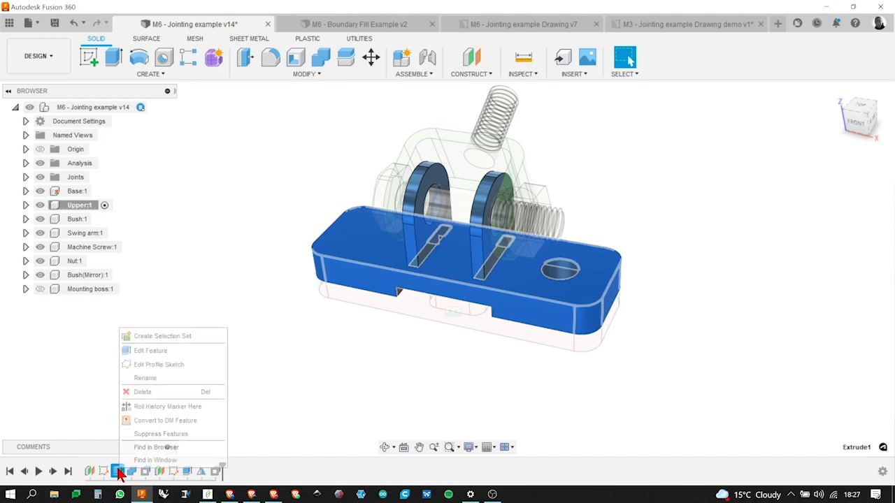
left_click(150, 351)
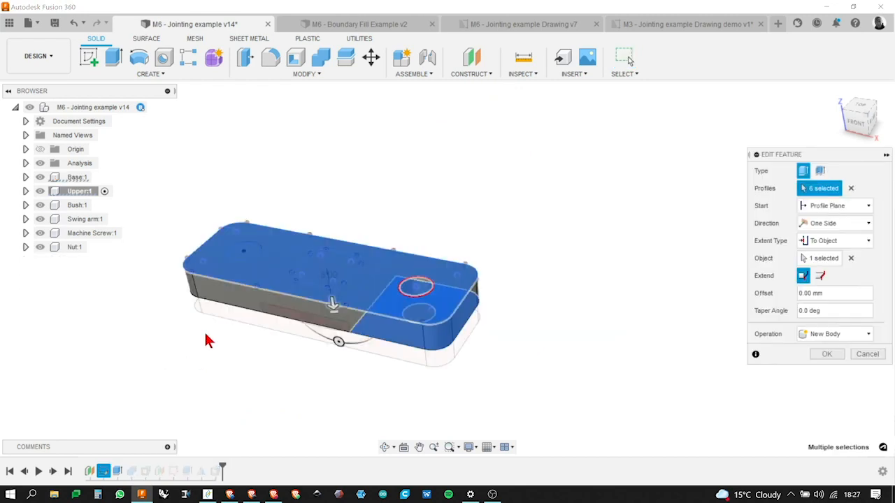
scroll(251, 257, "up", 10)
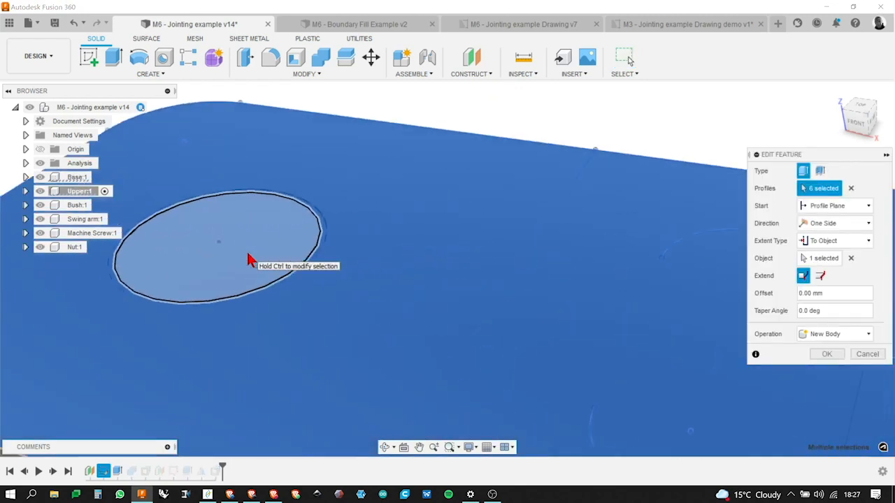
left_click(316, 236)
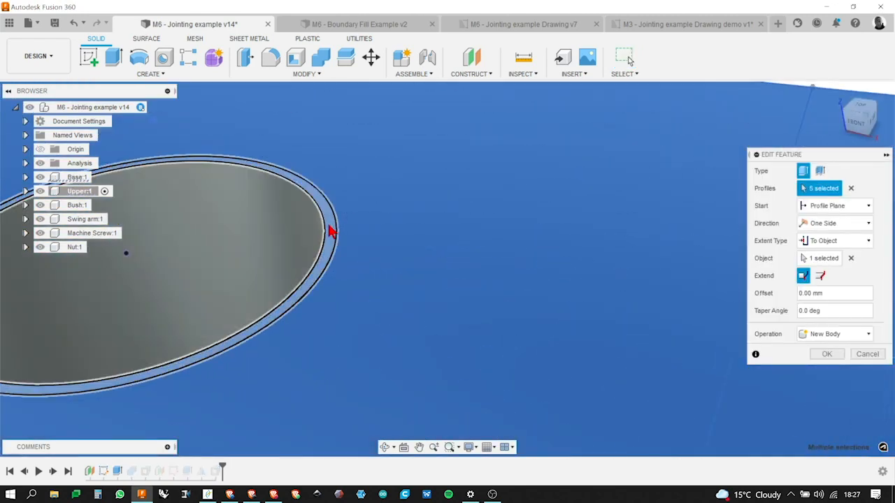
left_click(334, 224)
scroll(500, 333, "down", 8)
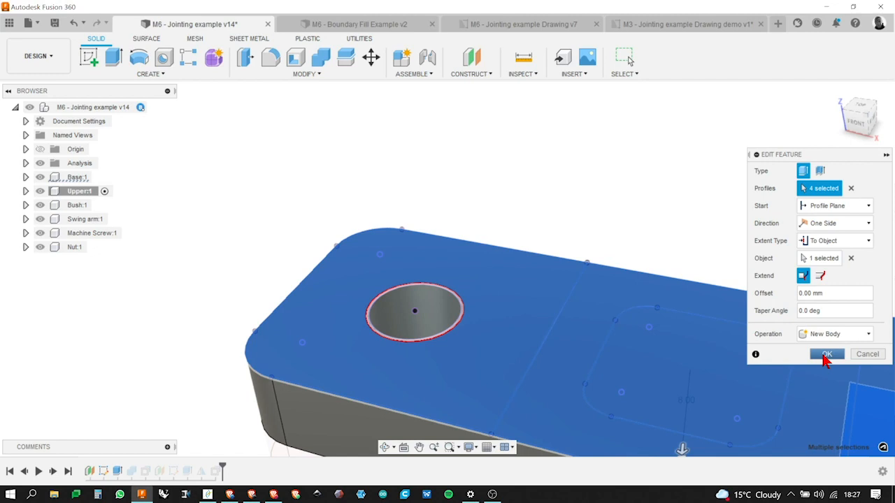
left_click(825, 356)
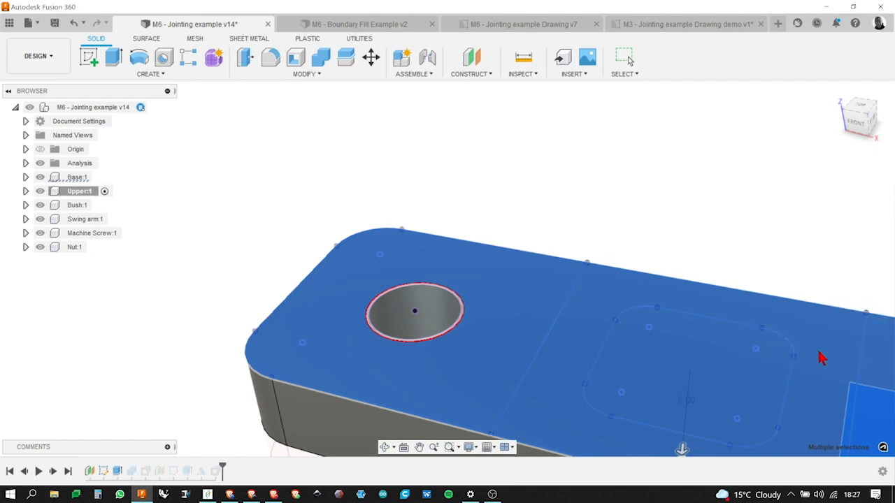
scroll(426, 325, "down", 5)
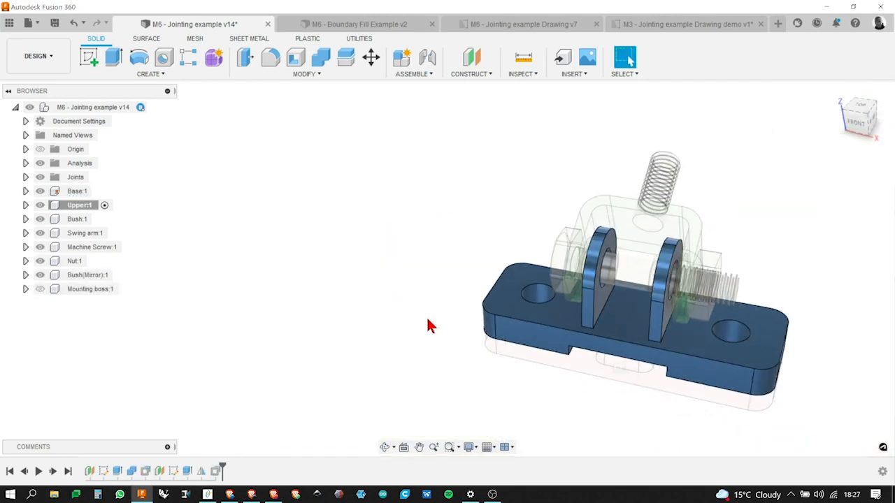
scroll(542, 375, "up", 2)
scroll(686, 389, "down", 3)
scroll(688, 394, "up", 3)
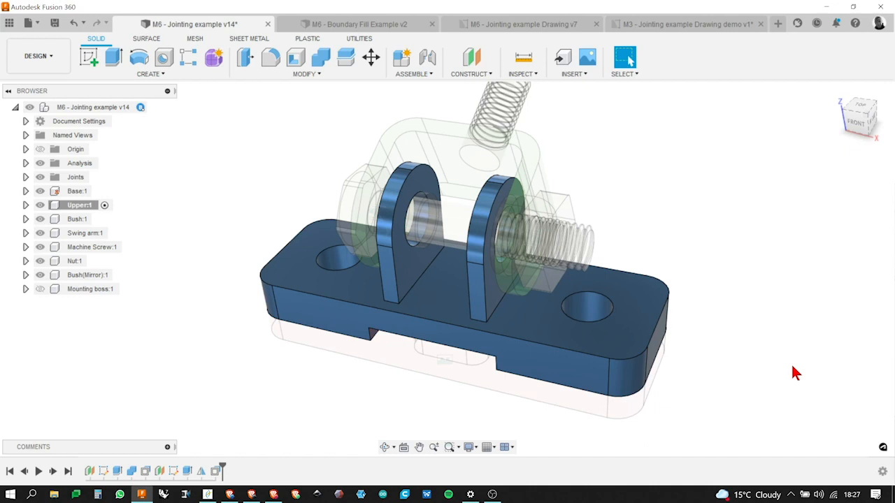
Check the M3 - Jointing example Drawing demo against the finished M6 - Jointing example Drawing v7, and return to the demo drawing
left_click(662, 23)
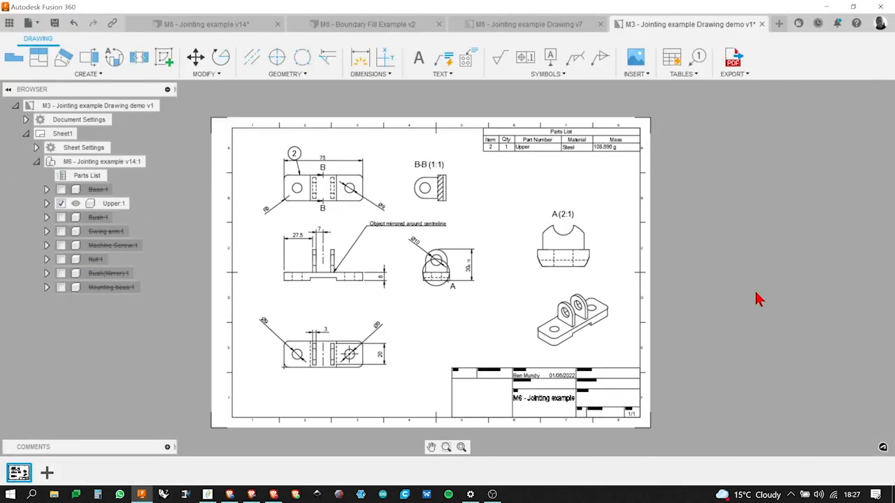
left_click(491, 28)
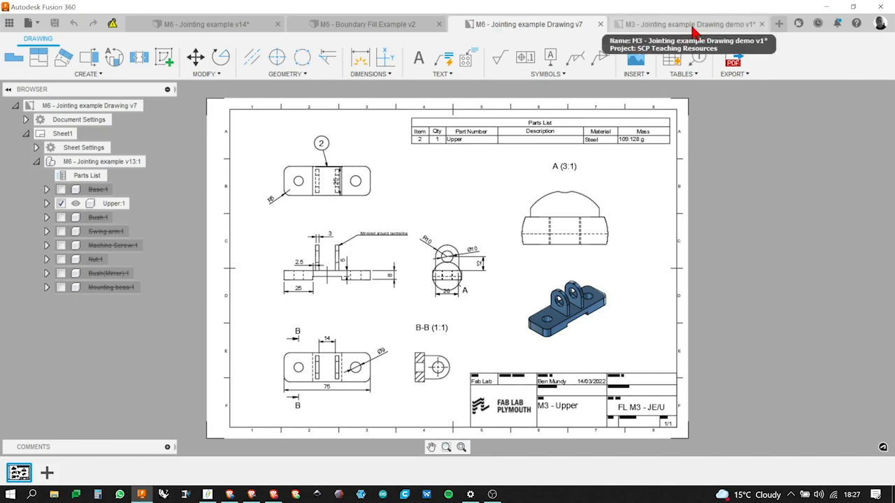
left_click(692, 26)
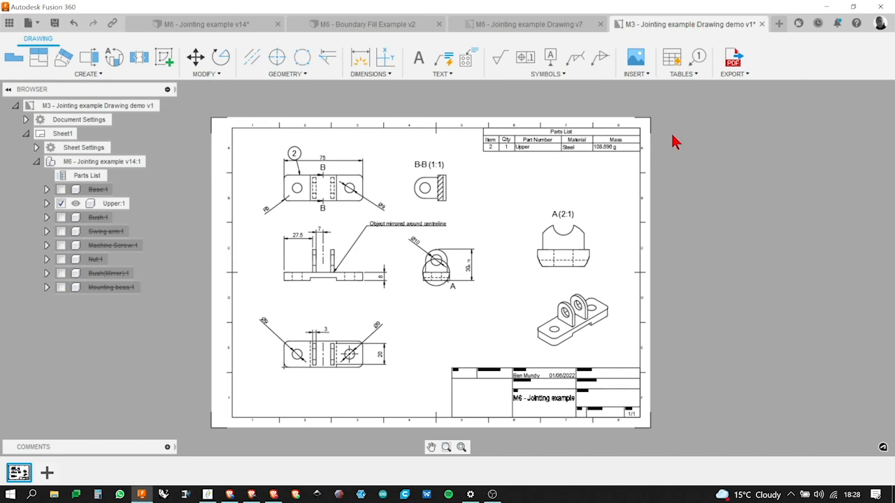
Try to enter sdkfhsdukbf as the drawing number in the title block
scroll(688, 359, "down", 3)
scroll(616, 385, "up", 6)
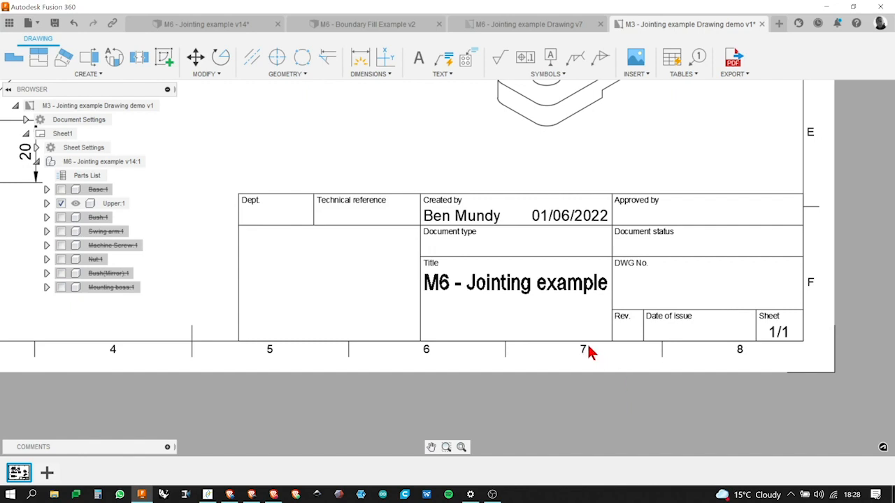
double_click(569, 284)
scroll(767, 368, "down", 3)
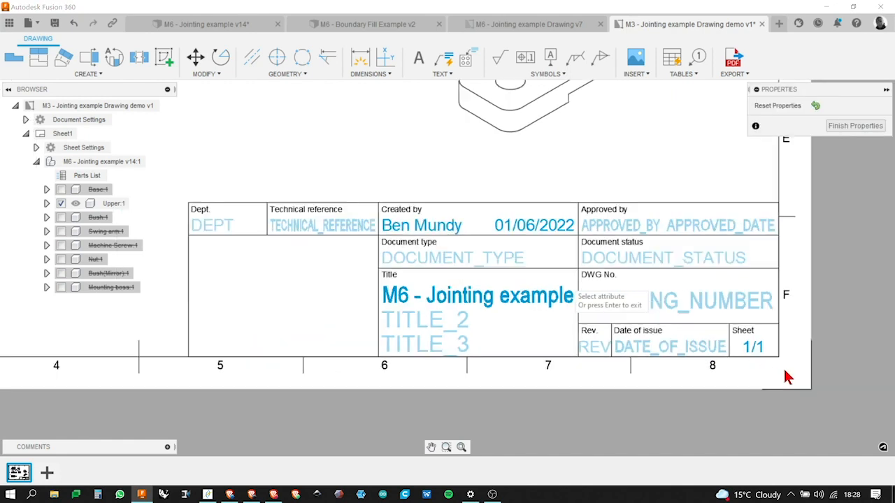
scroll(767, 367, "up", 3)
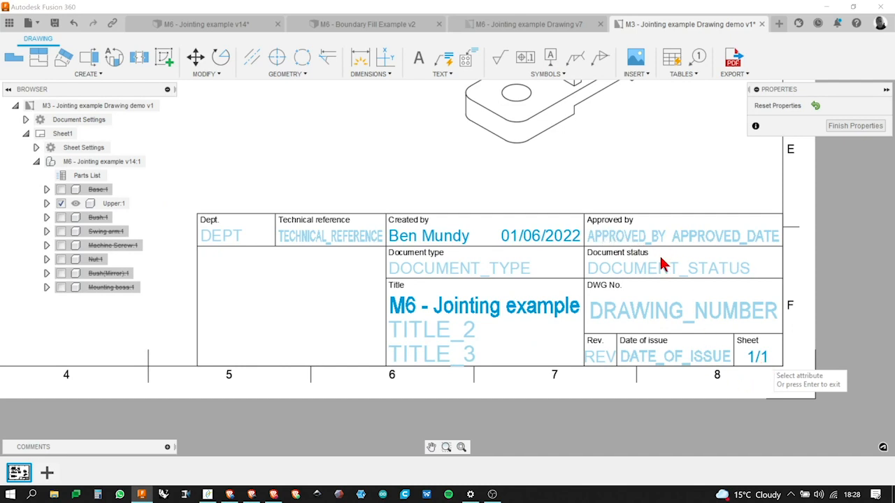
left_click(679, 312)
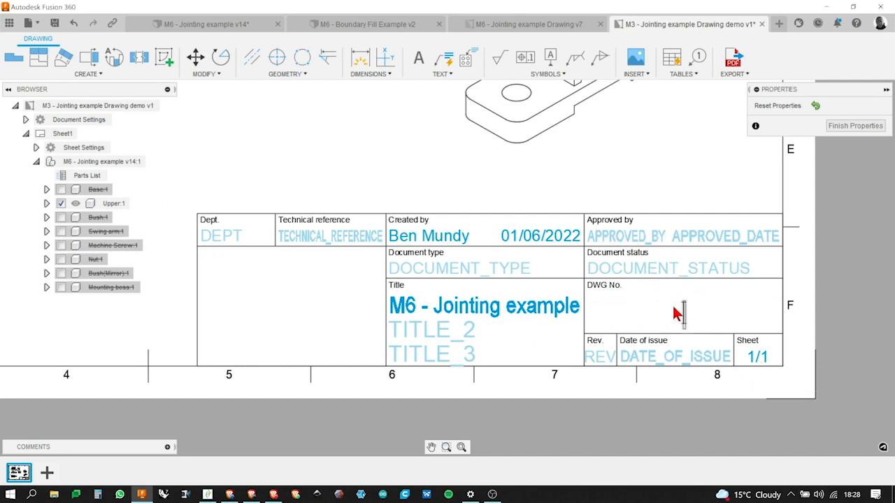
left_click(762, 317)
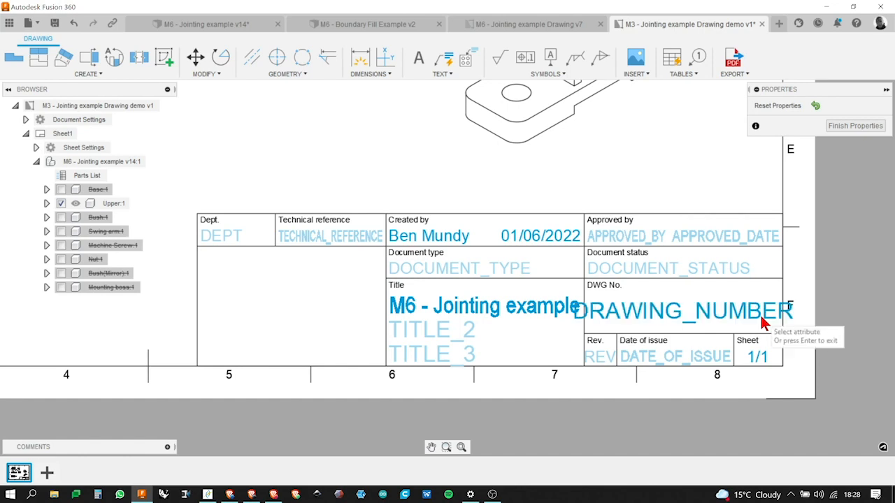
left_click(729, 312)
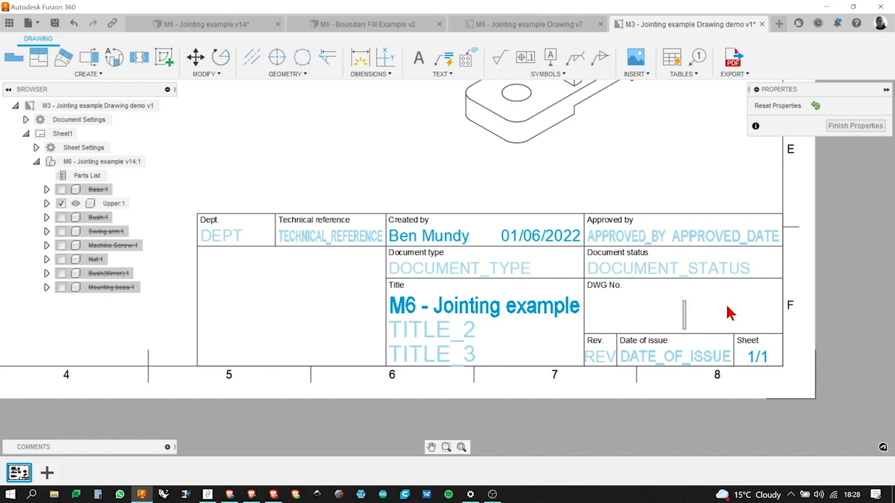
type("sdkfhsdukhf")
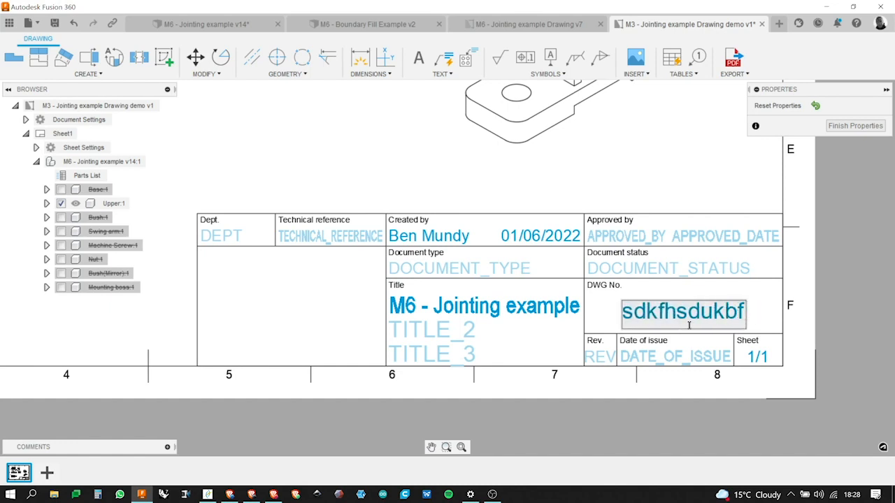
left_click(854, 126)
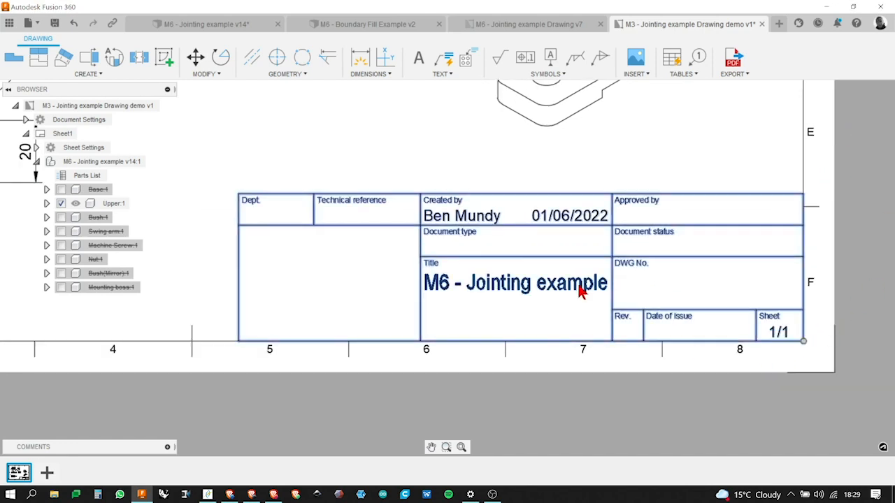
Set the title block's drawing number to jhgfsdjgf and finish editing its properties
double_click(633, 293)
left_click(636, 292)
type("jhgfsdjgf")
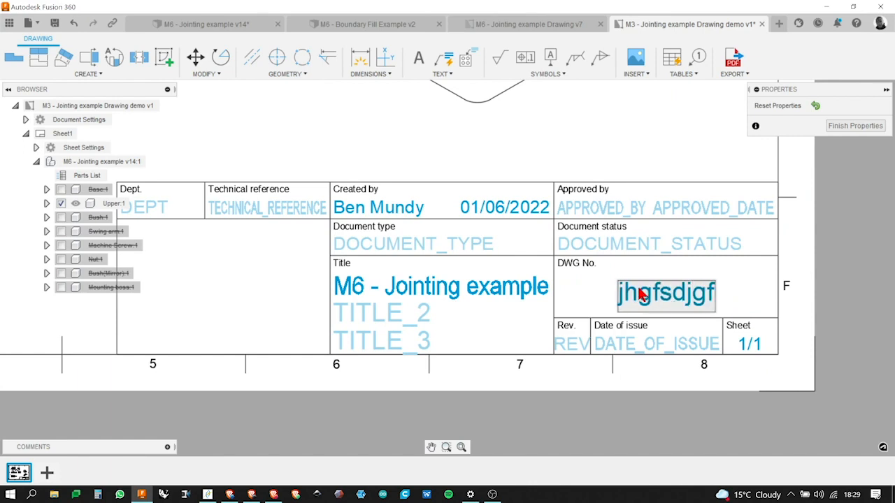
key("Return")
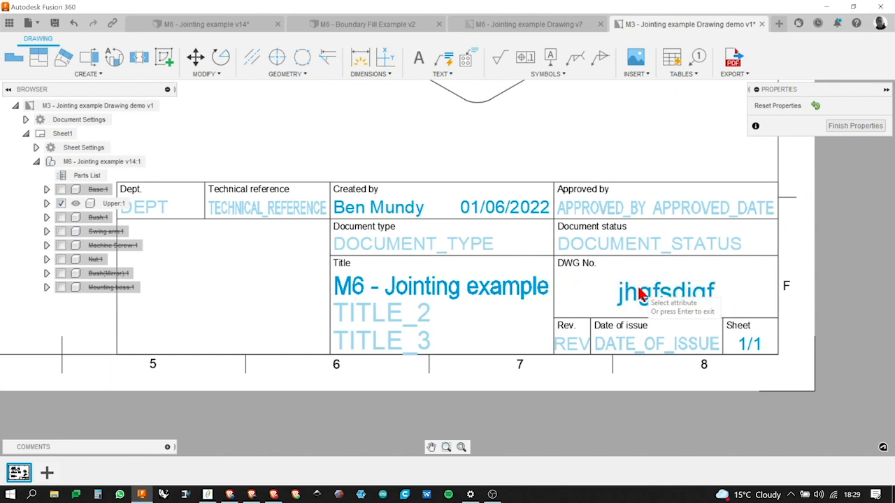
left_click(850, 126)
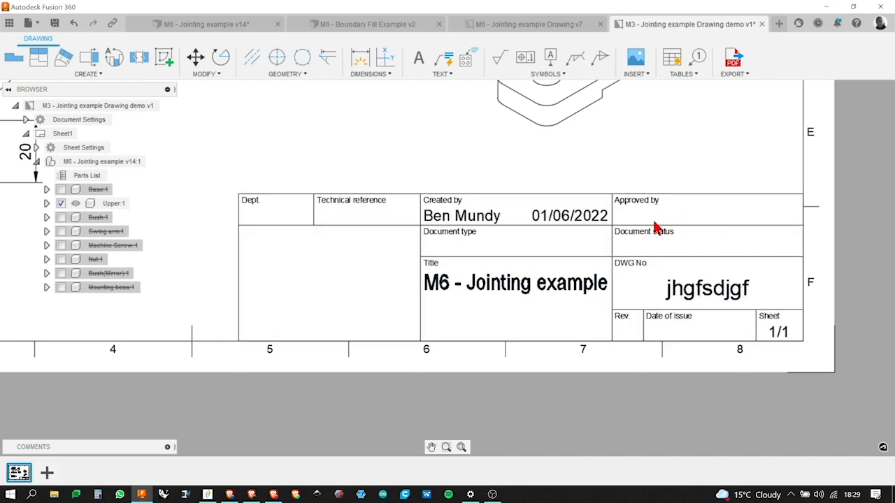
double_click(566, 290)
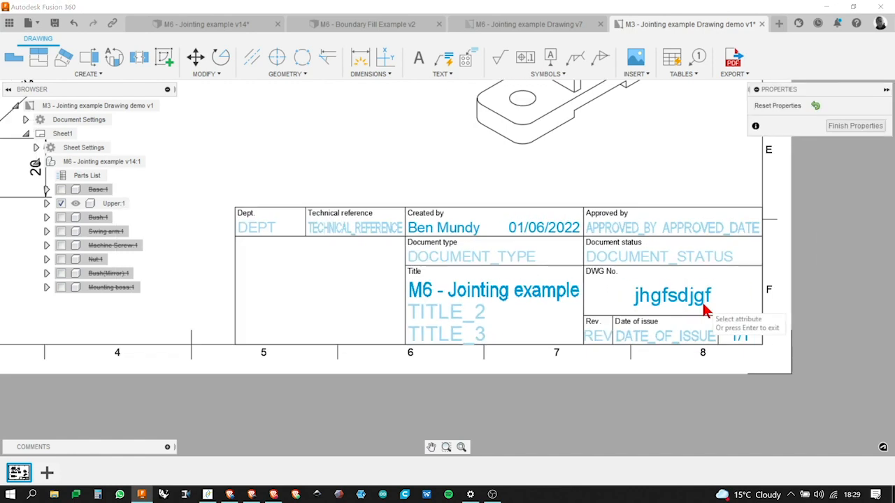
left_click(853, 128)
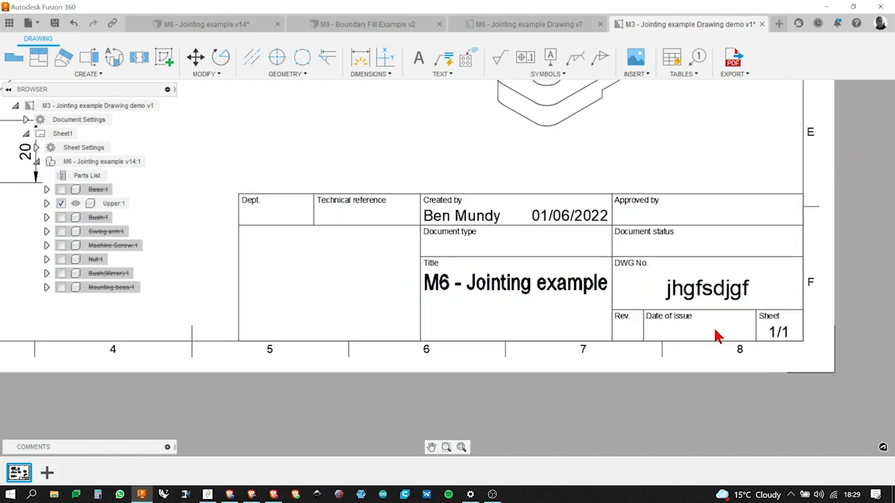
Insert the FL logo trans image from the computer's Pictures folder into the title block's empty cell
scroll(713, 326, "down", 5)
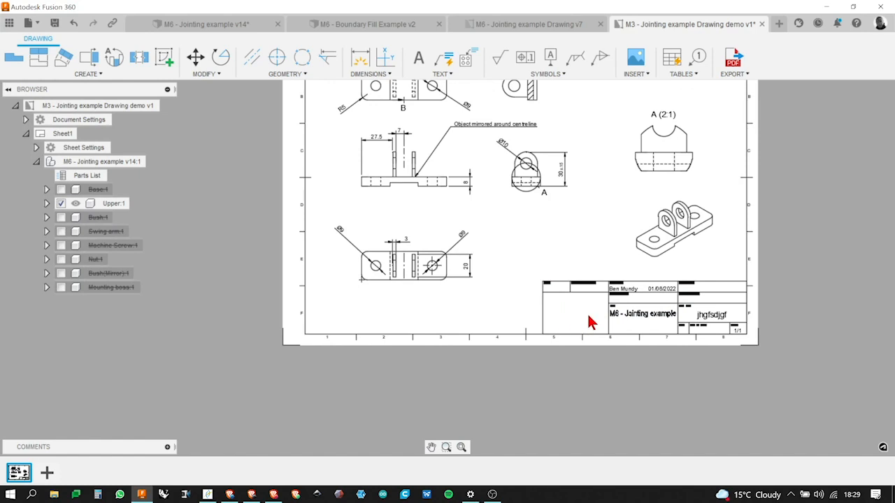
left_click(636, 73)
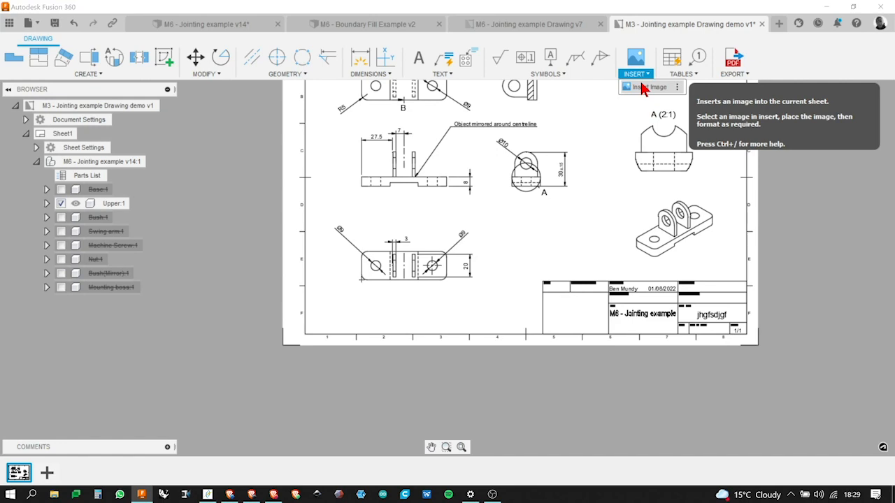
left_click(643, 88)
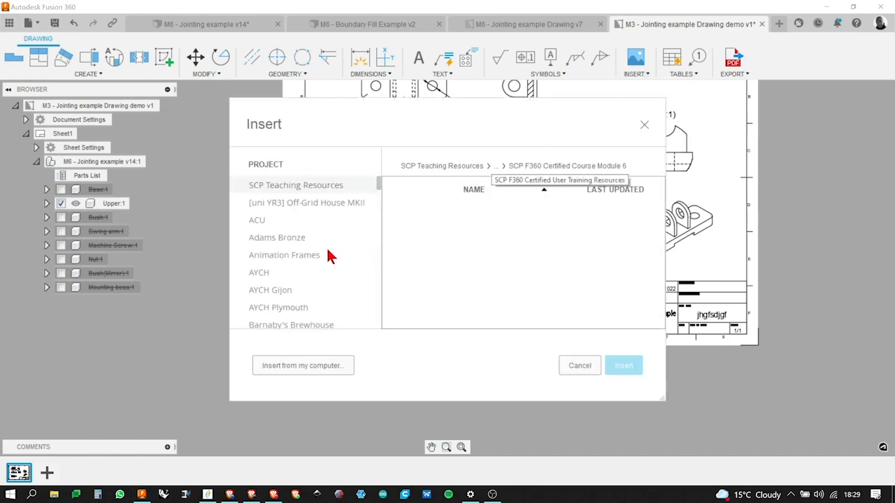
left_click(294, 365)
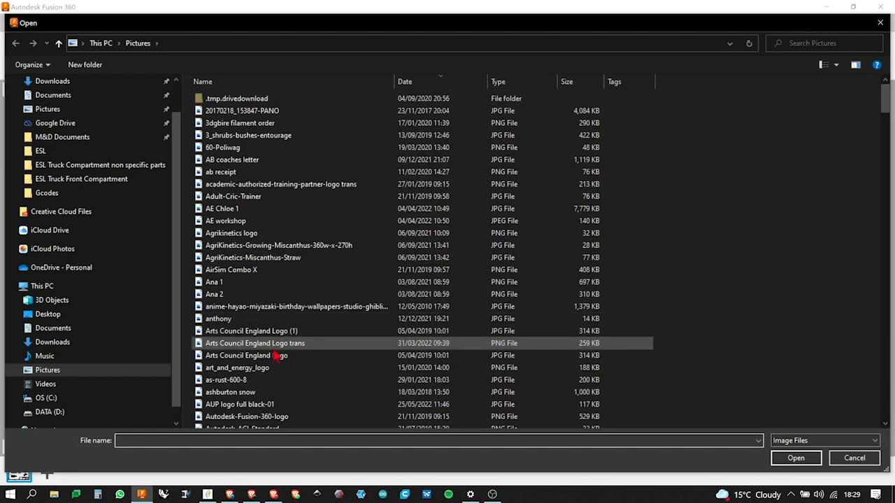
scroll(287, 360, "down", 4)
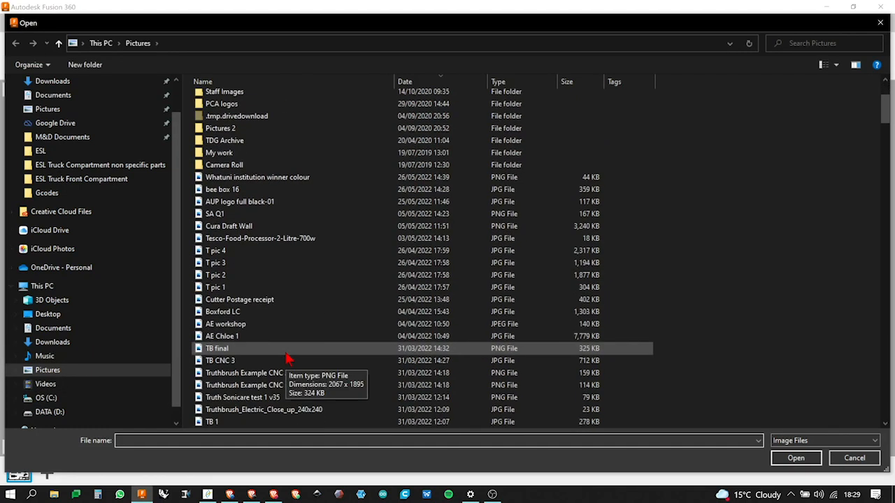
scroll(288, 359, "down", 3)
scroll(287, 359, "down", 3)
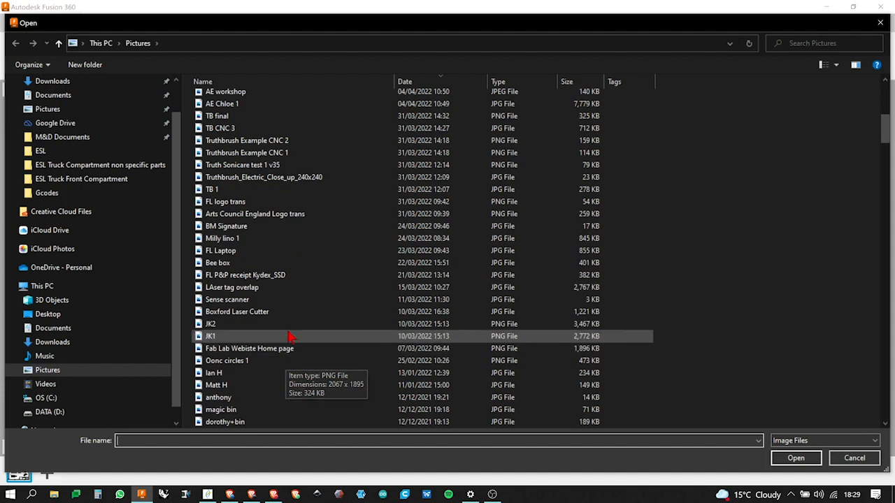
scroll(293, 343, "down", 1)
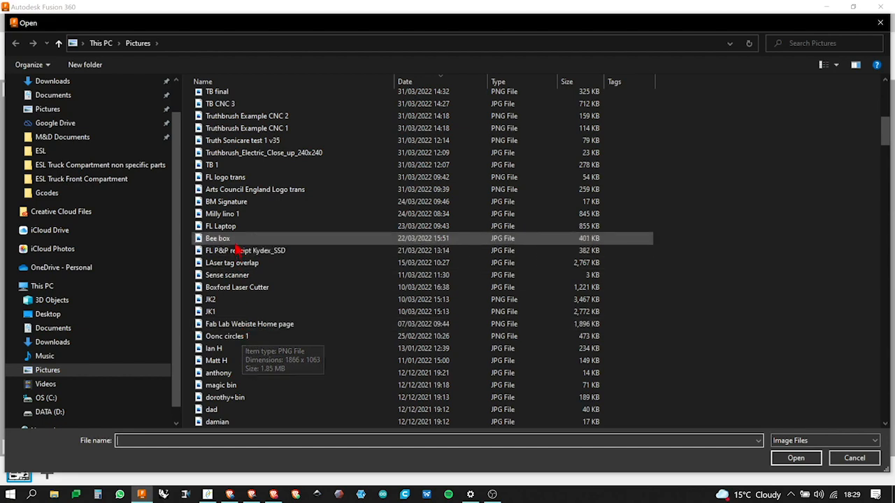
double_click(231, 179)
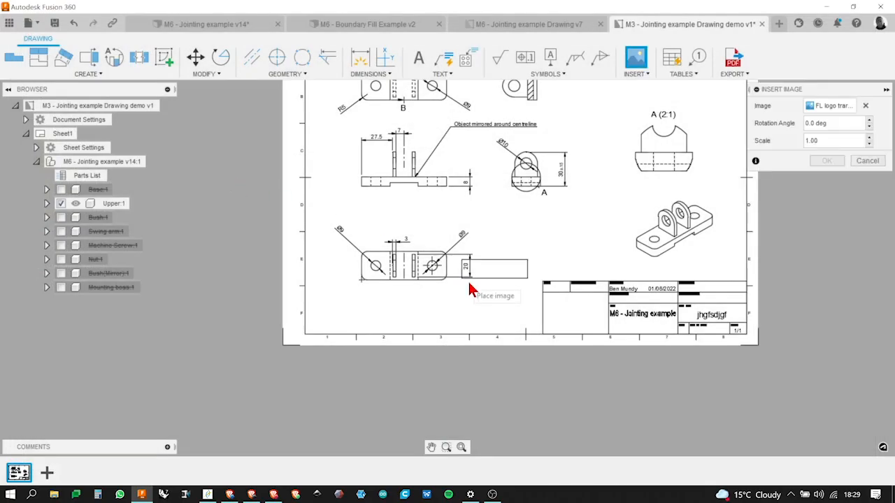
left_click(552, 320)
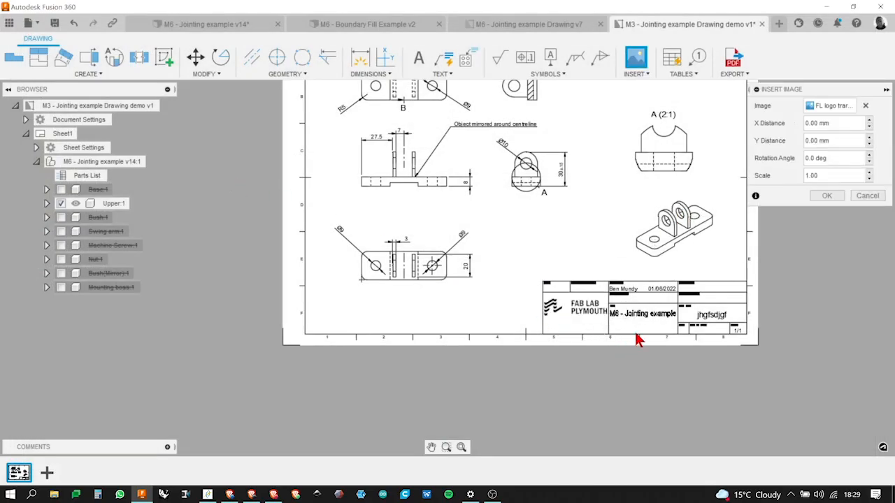
Set the logo image's scale to 0.9, offset it 3 mm in X and -4 mm in Y, and finish the insertion
scroll(591, 318, "up", 4)
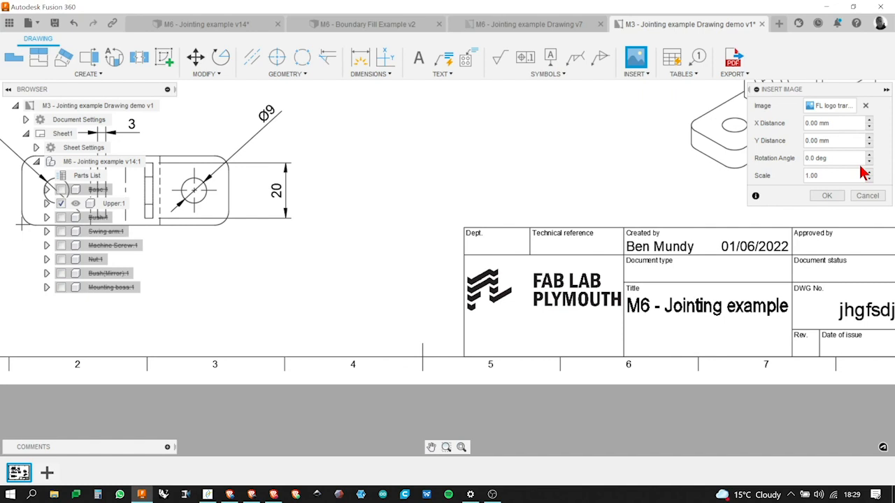
left_click_drag(830, 177, 766, 168)
type(".9")
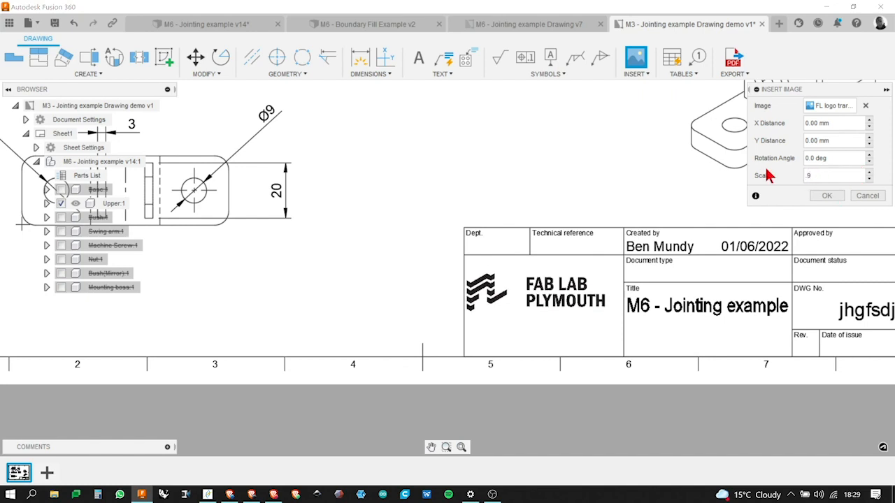
left_click(869, 121)
left_click(869, 121)
left_click(869, 121)
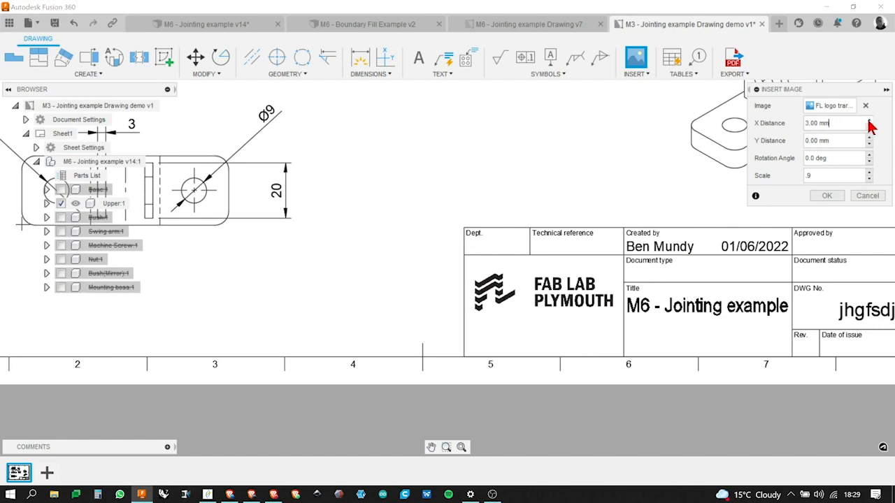
left_click(869, 144)
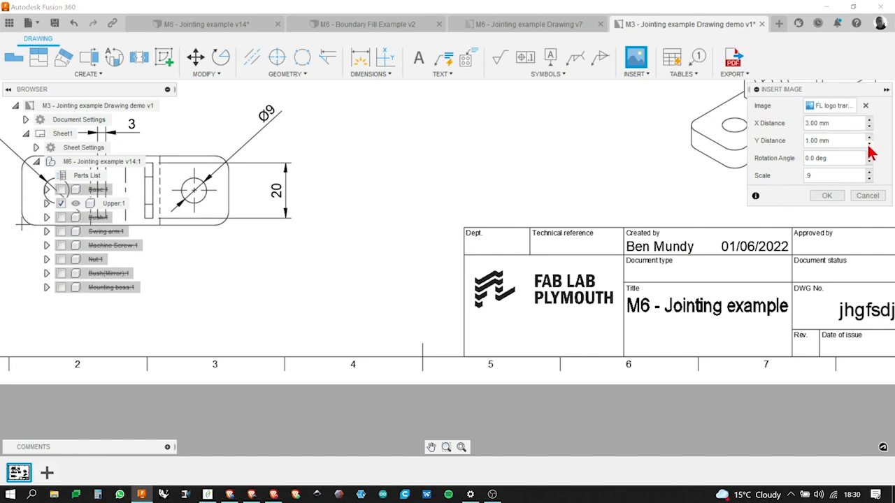
left_click(869, 145)
left_click(869, 145)
left_click(870, 145)
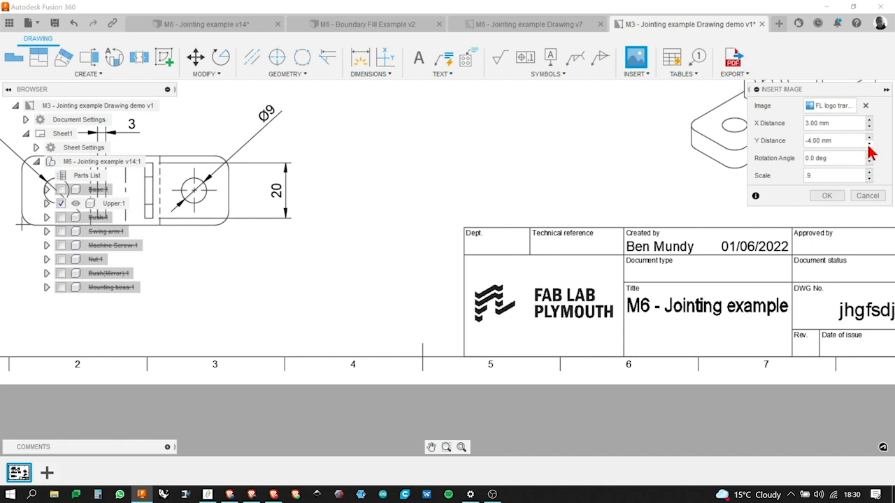
left_click(831, 197)
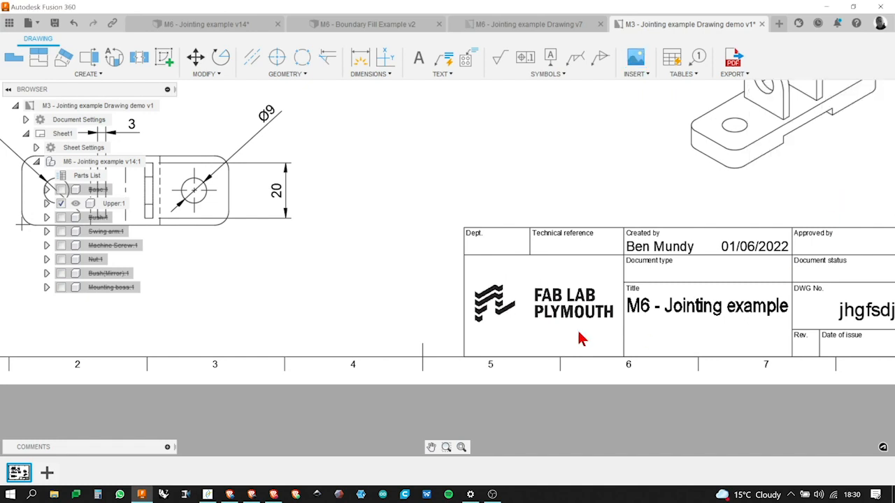
Examine the title block's editable property fields, including the document status, and close them without entering anything
scroll(547, 336, "down", 3)
scroll(547, 337, "down", 2)
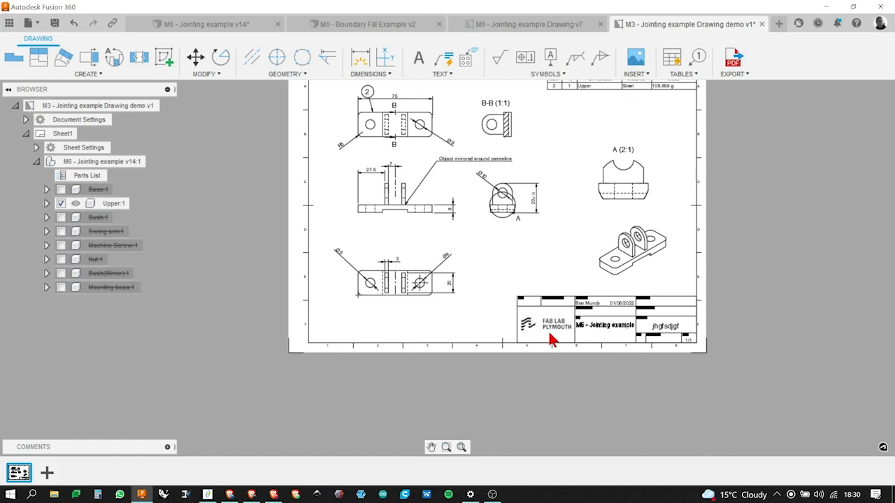
left_click(549, 334)
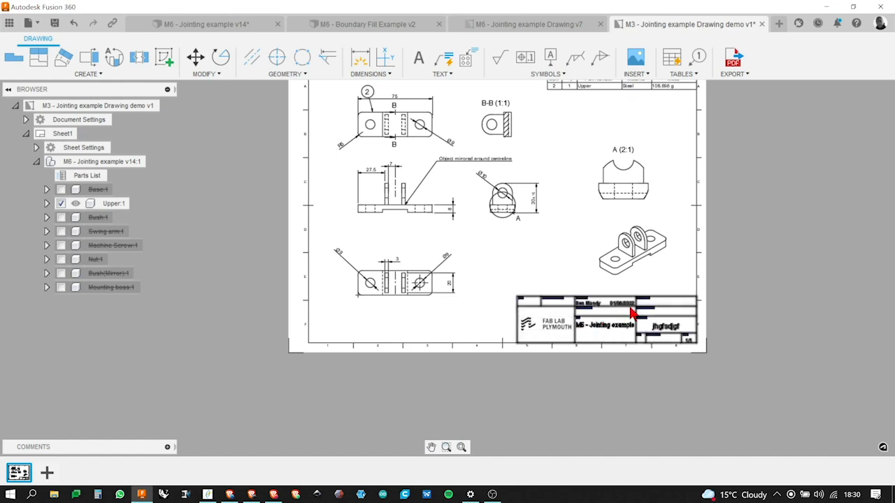
double_click(674, 300)
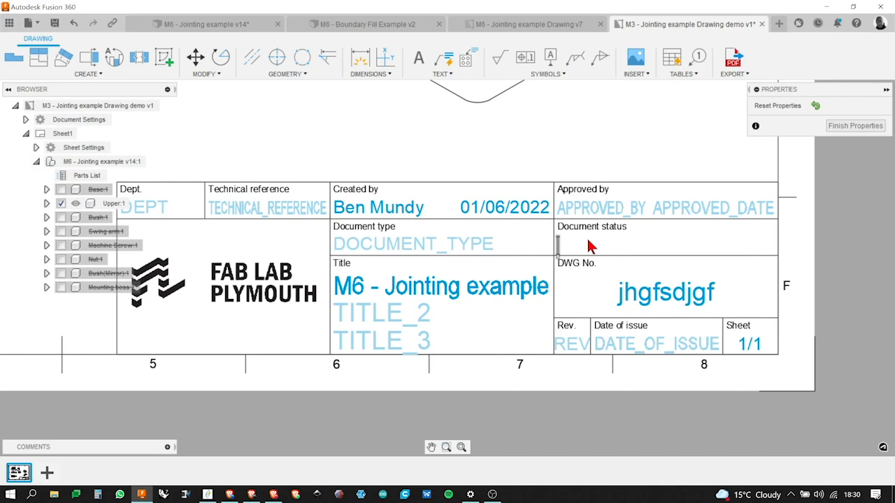
left_click(846, 127)
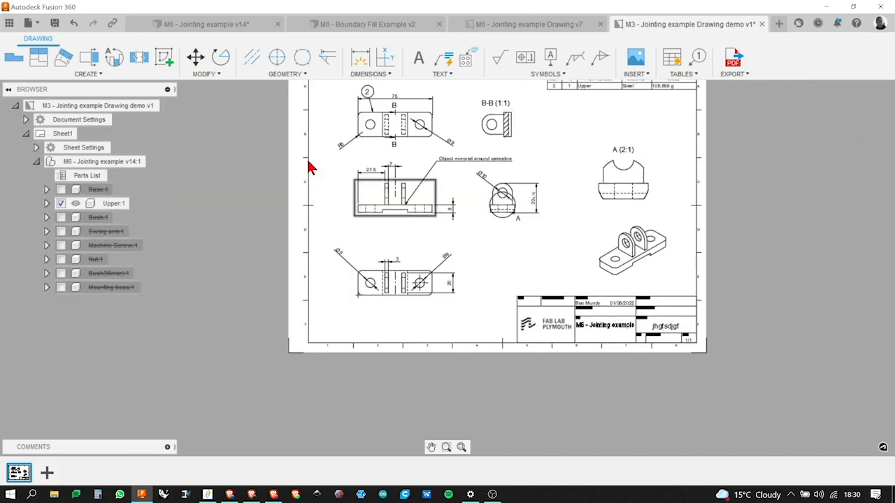
Create a drawing template from scratch with the ISO standard, mm units and A3 (420mm x 297mm) sheet, skipping the placeholder view
left_click(30, 24)
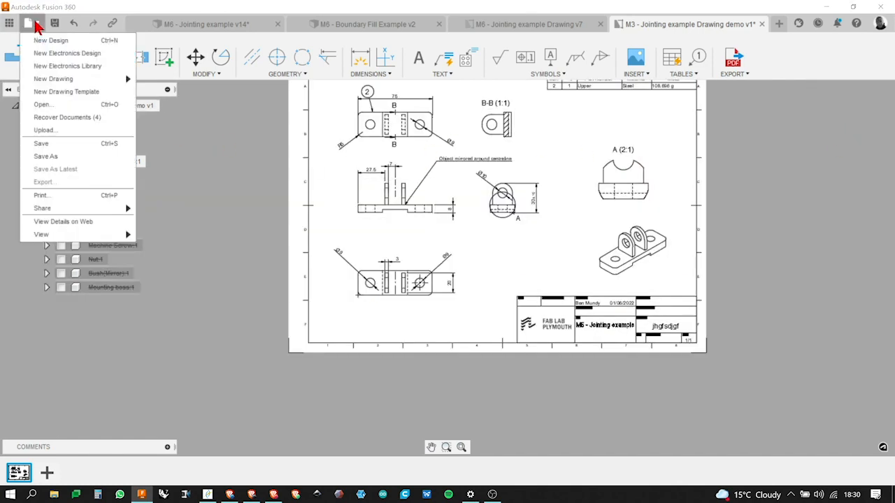
left_click(60, 91)
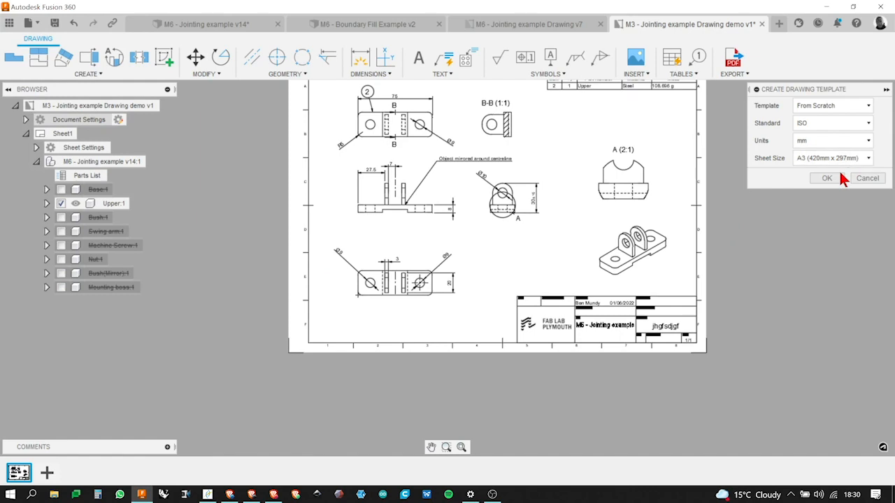
left_click(831, 179)
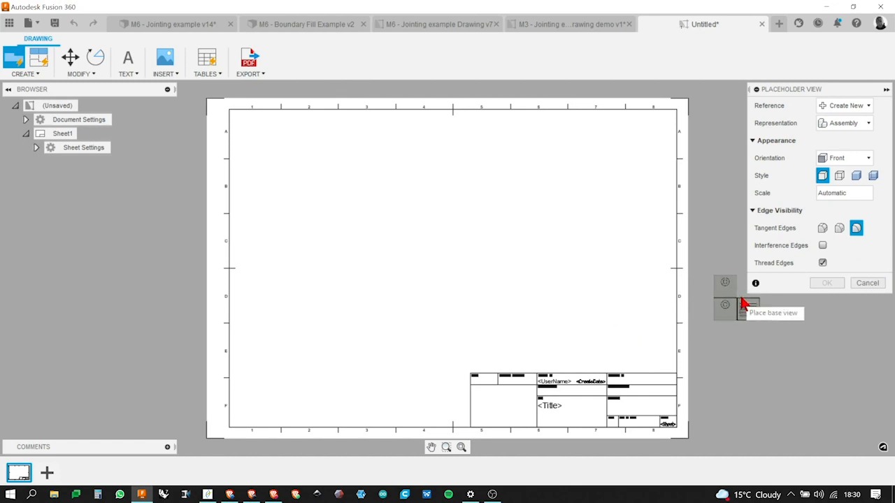
left_click(865, 285)
Return to the M3 - Jointing example Drawing demo, inspect its sheet border in the border editor, and finish without changes
left_click(556, 28)
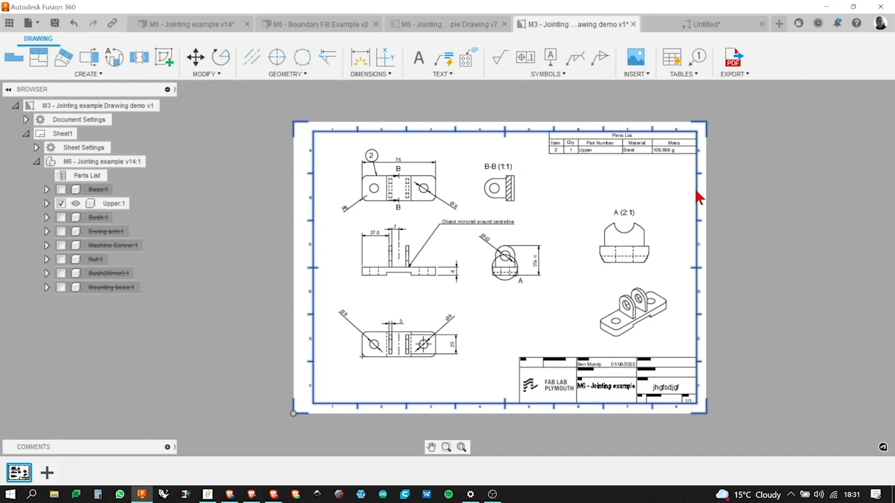
right_click(698, 201)
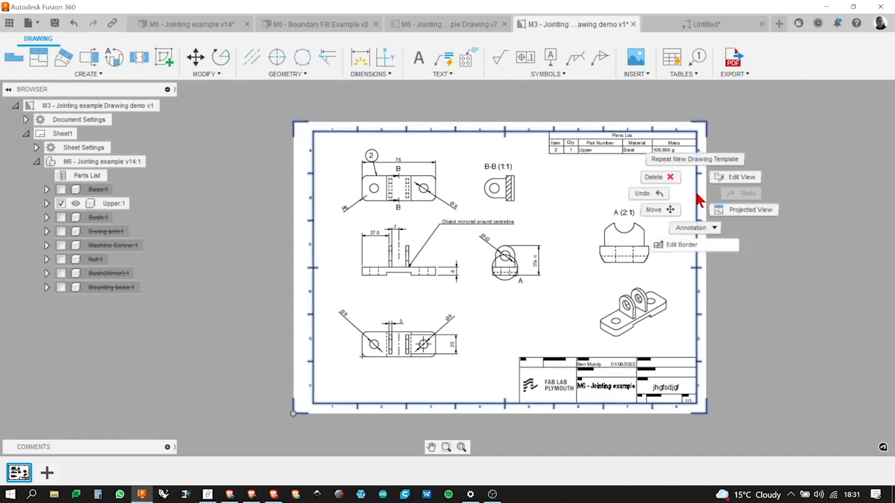
left_click(694, 246)
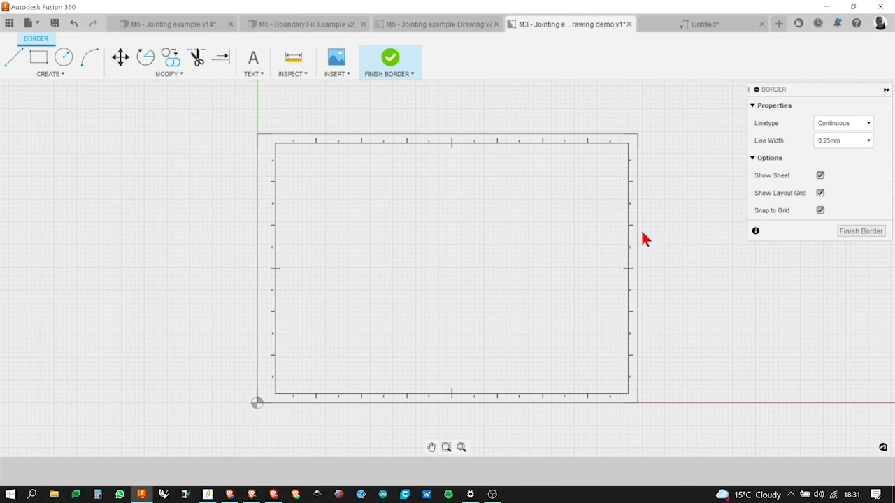
scroll(633, 256, "up", 5)
scroll(669, 259, "down", 5)
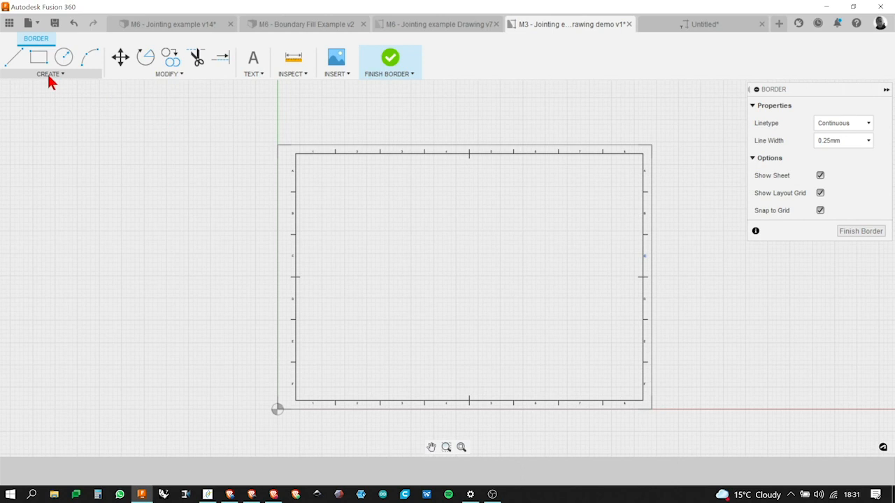
left_click(863, 235)
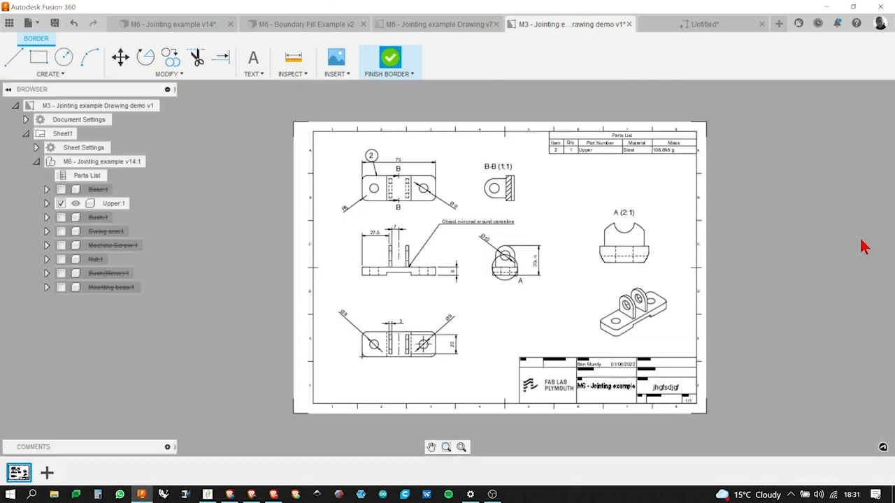
Create a new title block named ISO_TITLEBLOCK 1 from the existing ISO_TITLEBLOCK and finish it with its layout unaltered
left_click(675, 364)
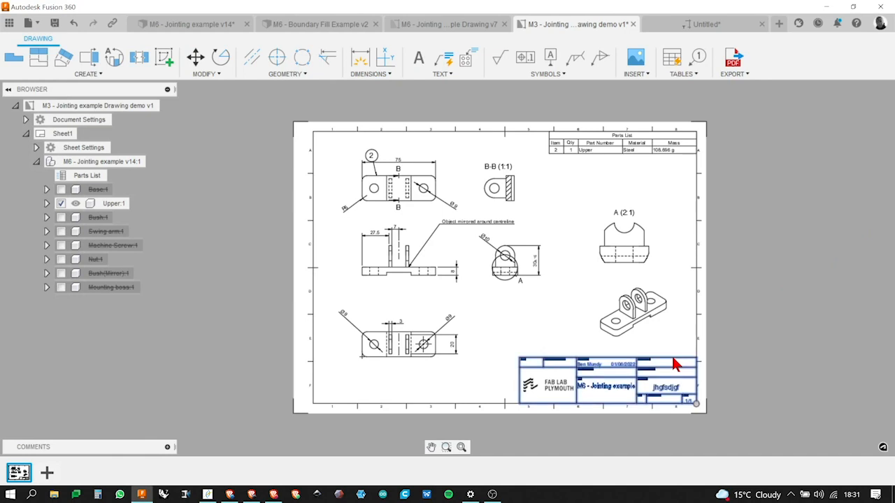
right_click(675, 363)
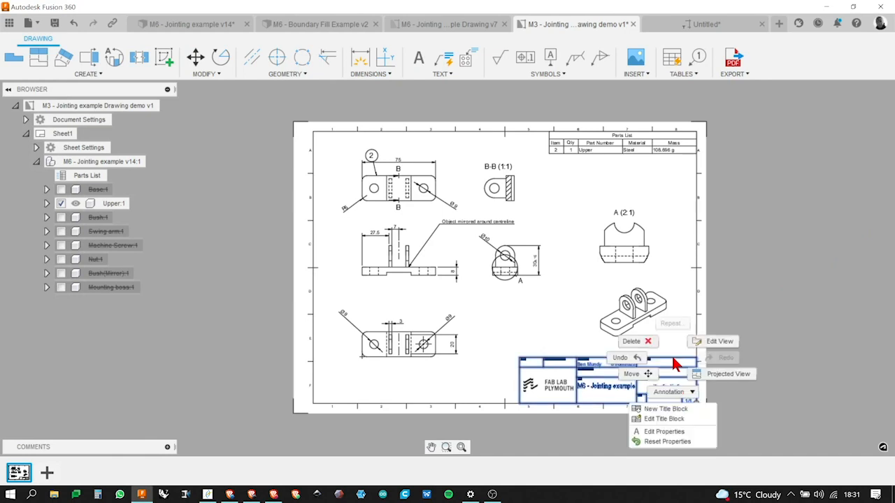
left_click(668, 409)
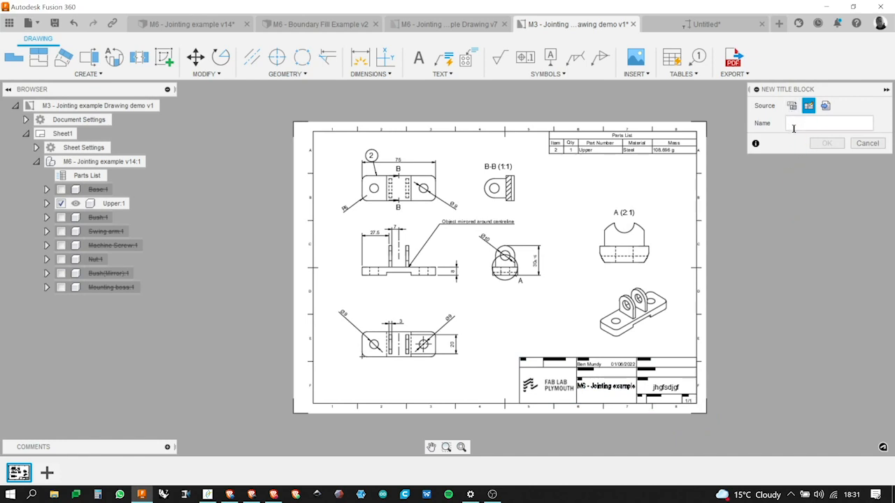
left_click(790, 105)
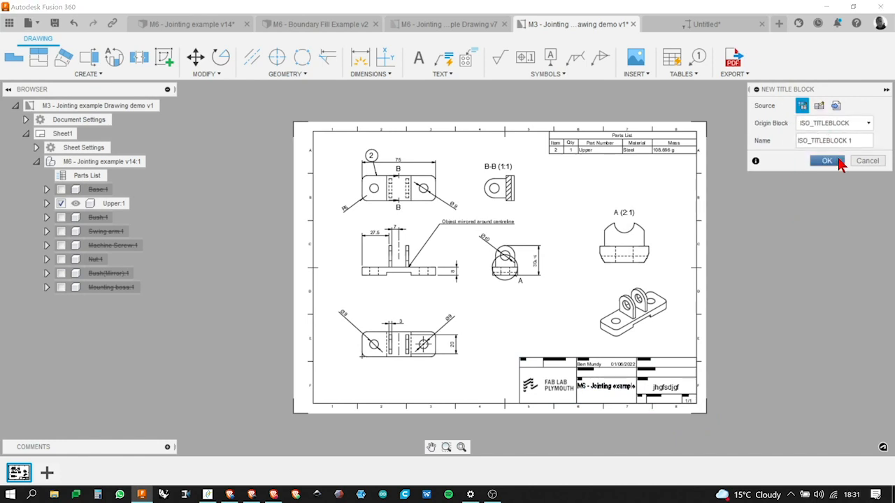
left_click(827, 161)
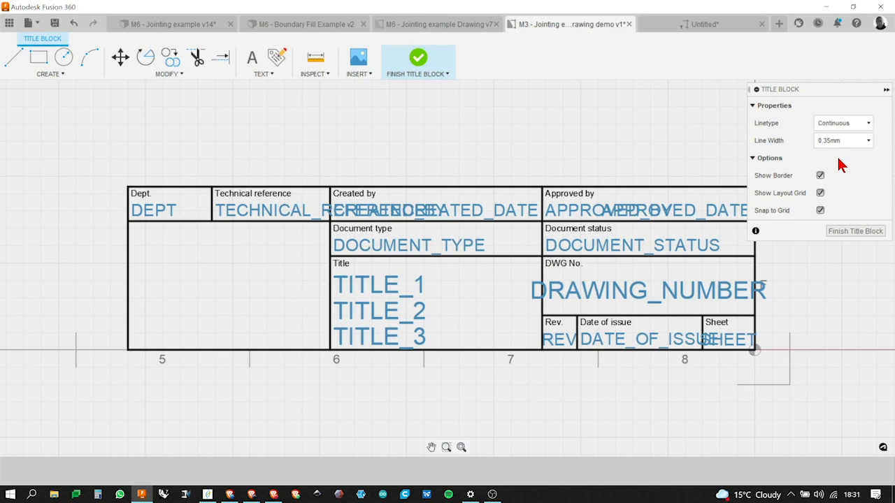
scroll(526, 299, "down", 5)
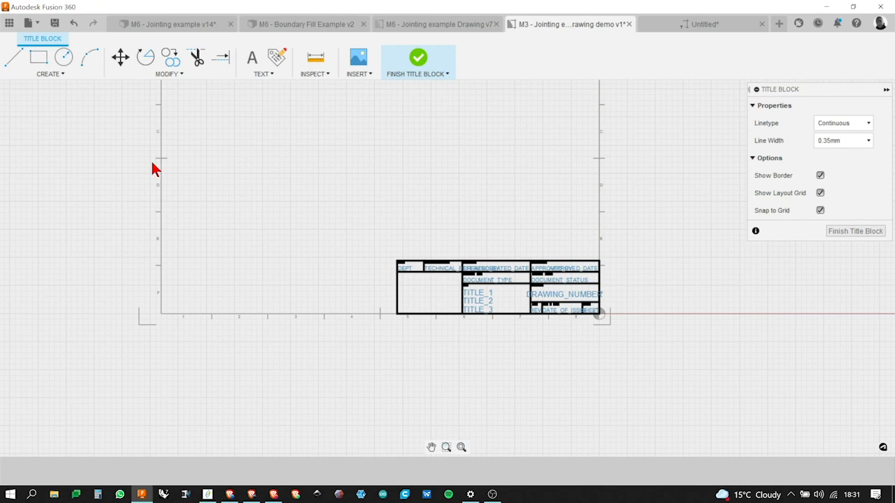
left_click(839, 231)
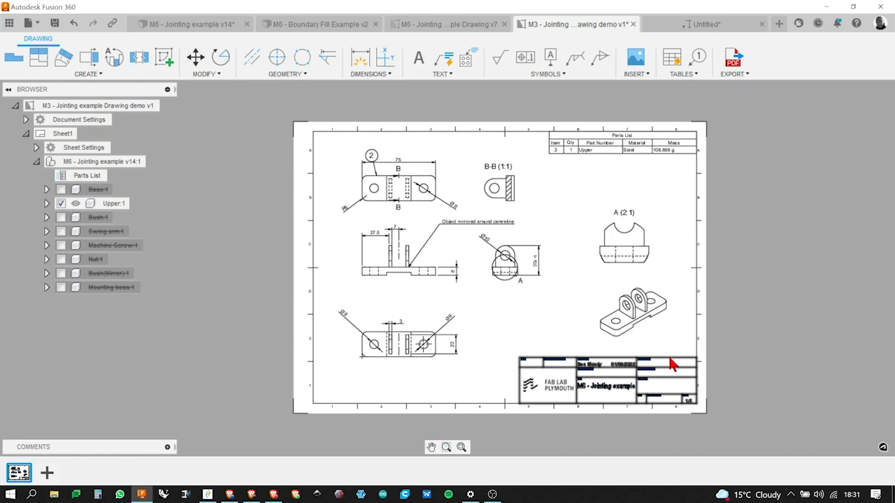
Examine the commands available for the title block, including creating, editing and resetting it, without applying any
left_click(670, 364)
right_click(670, 363)
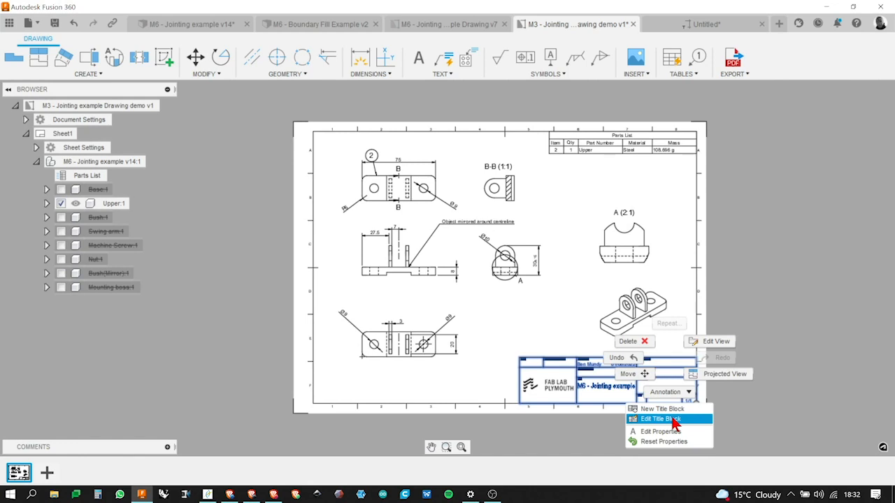
left_click(779, 391)
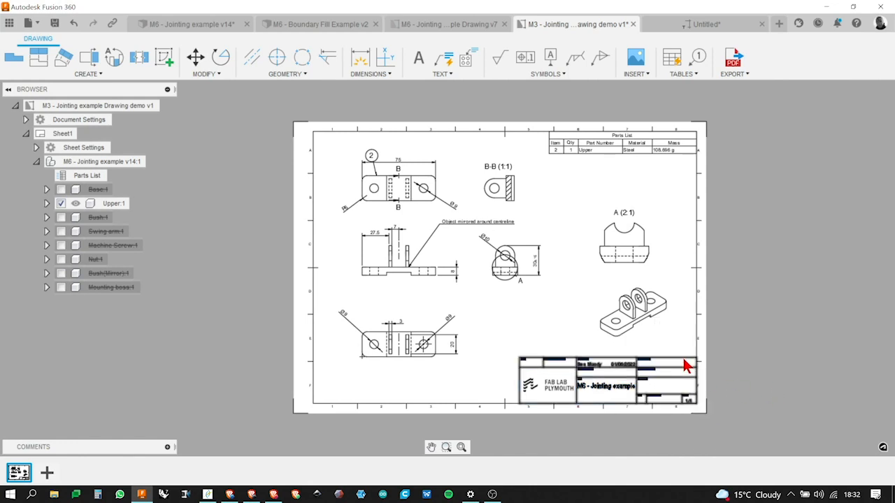
right_click(685, 365)
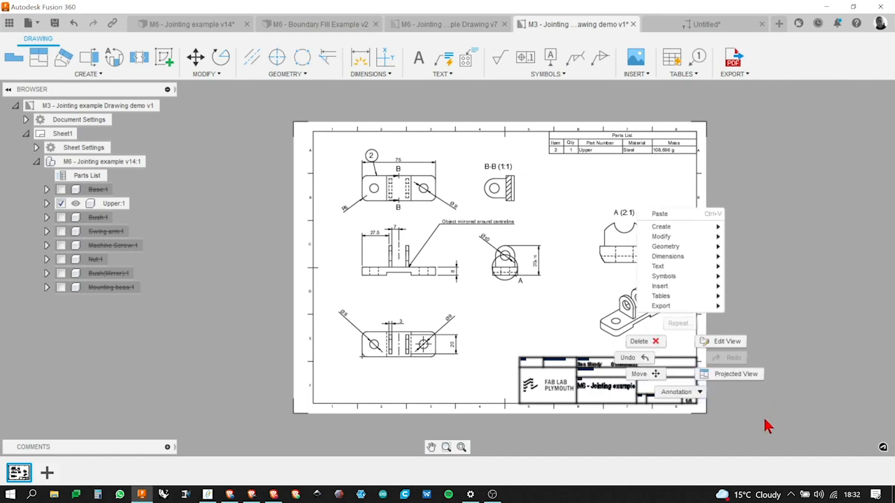
left_click(674, 381)
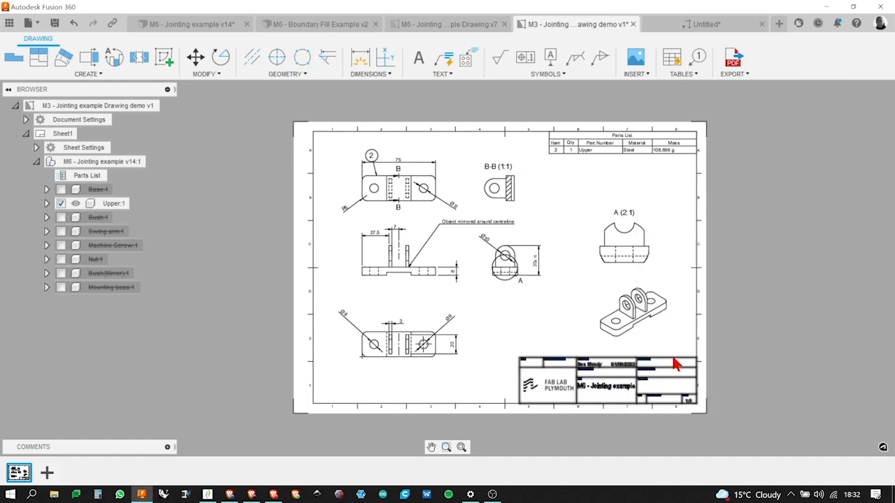
left_click(675, 364)
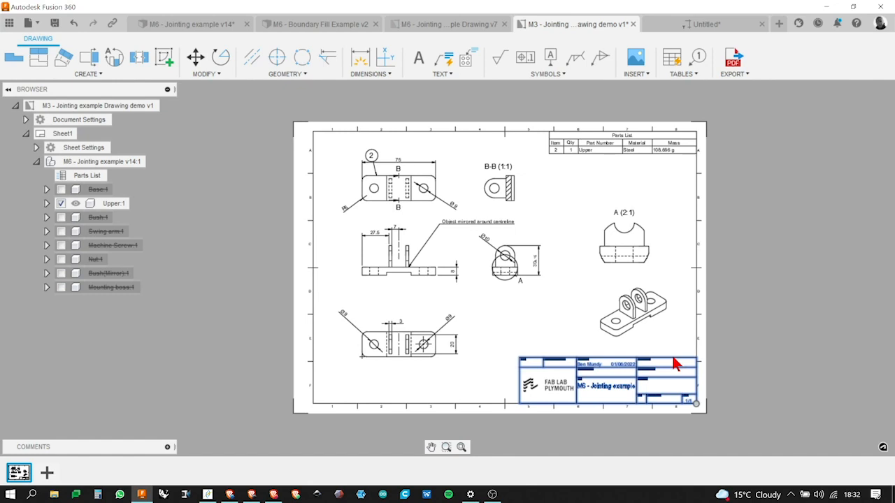
right_click(675, 364)
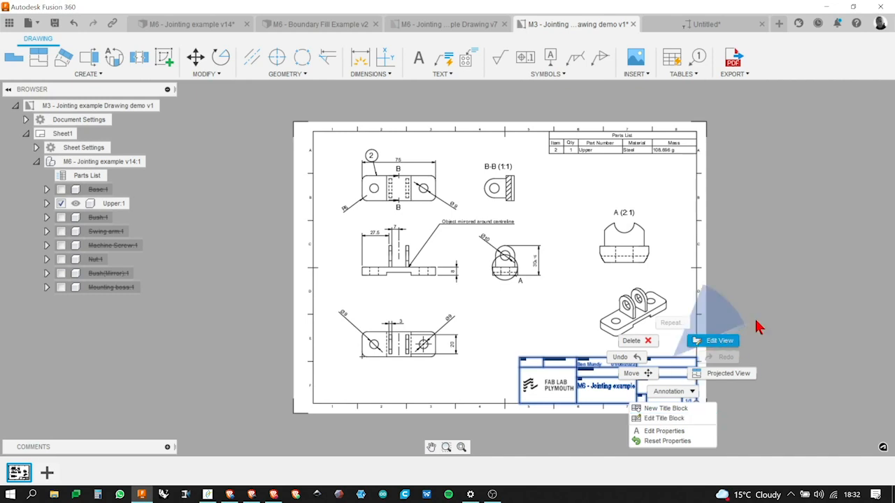
left_click(728, 307)
left_click(668, 364)
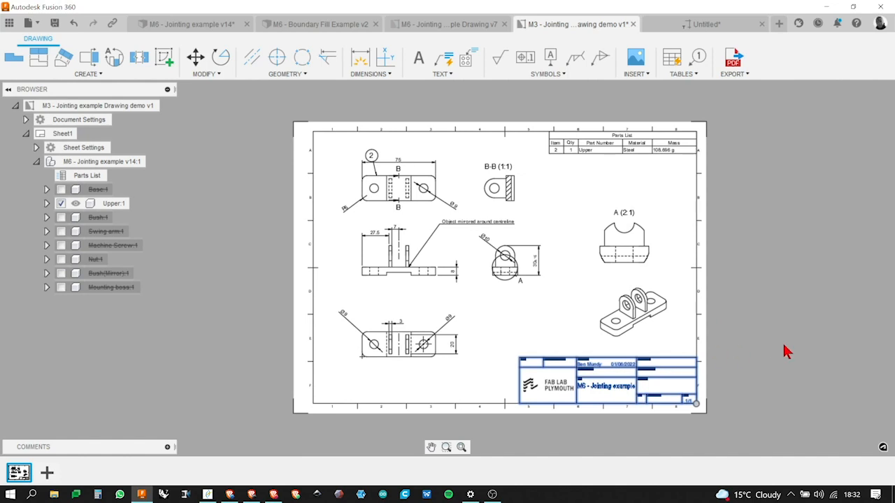
left_click(682, 348)
right_click(677, 358)
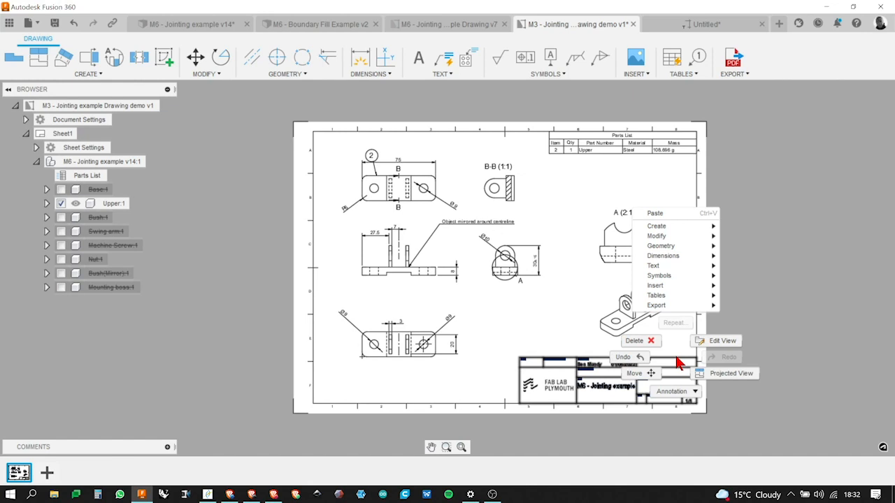
left_click(772, 321)
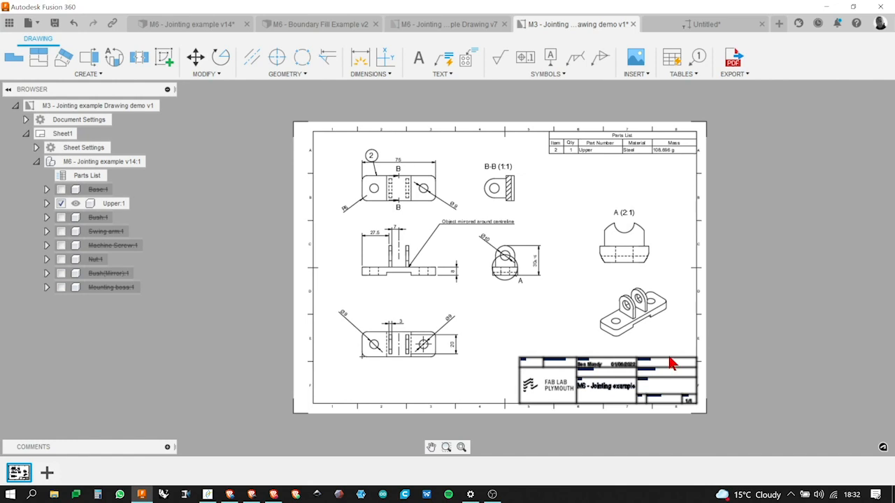
left_click(670, 363)
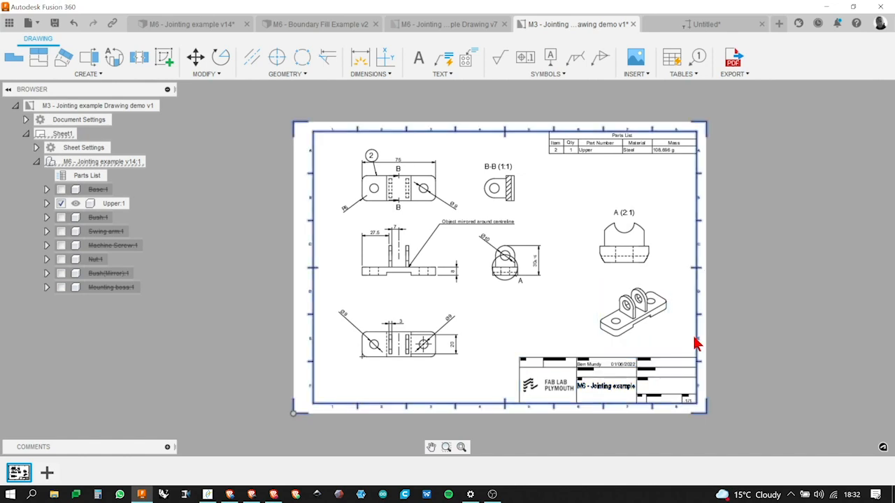
left_click(665, 362)
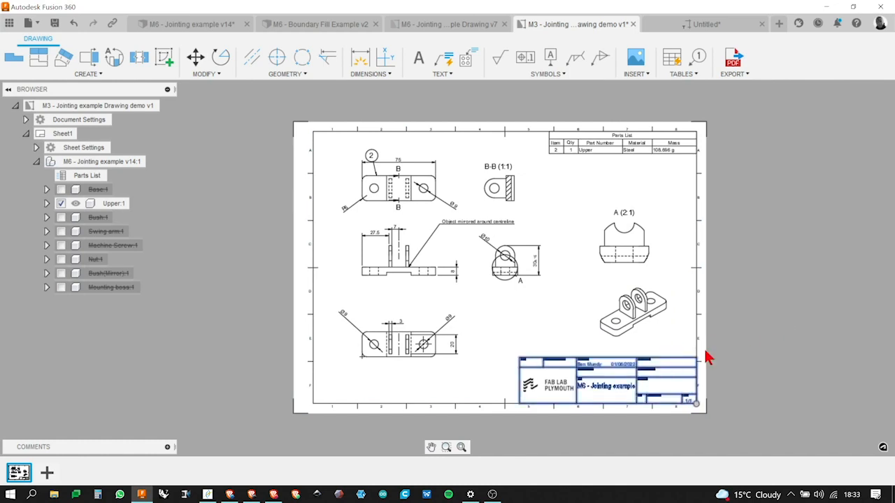
left_click(756, 356)
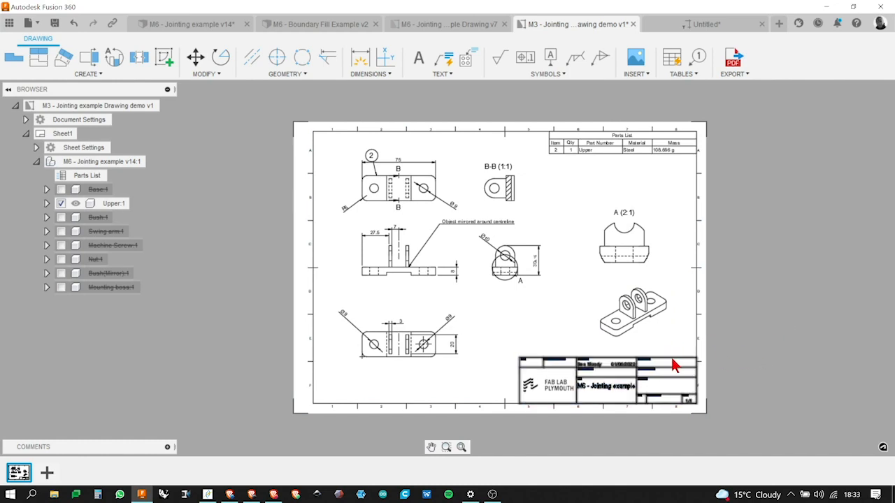
left_click(674, 365)
right_click(674, 365)
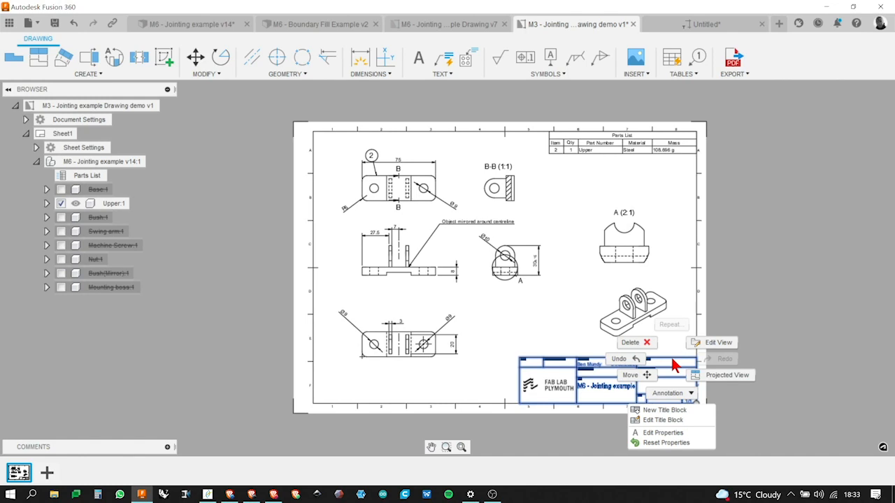
left_click(863, 336)
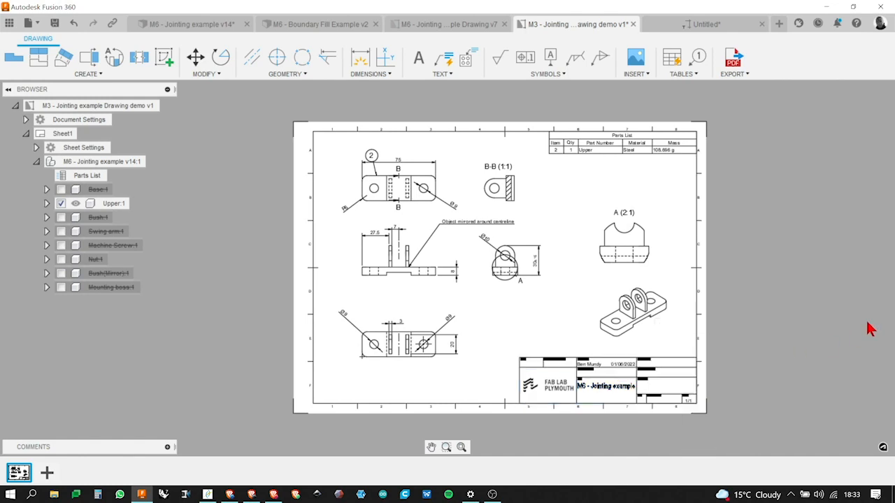
right_click(685, 363)
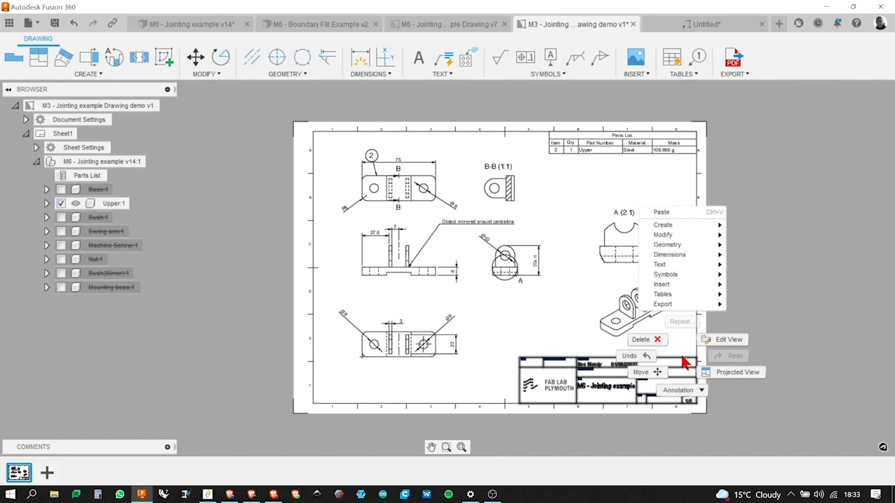
left_click(797, 249)
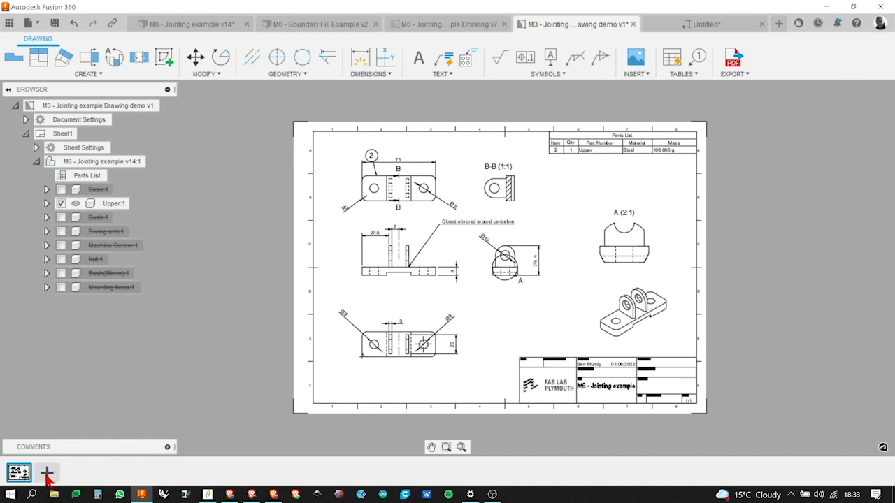
Add a second sheet to the drawing and check the sheet number in its title block
left_click(48, 474)
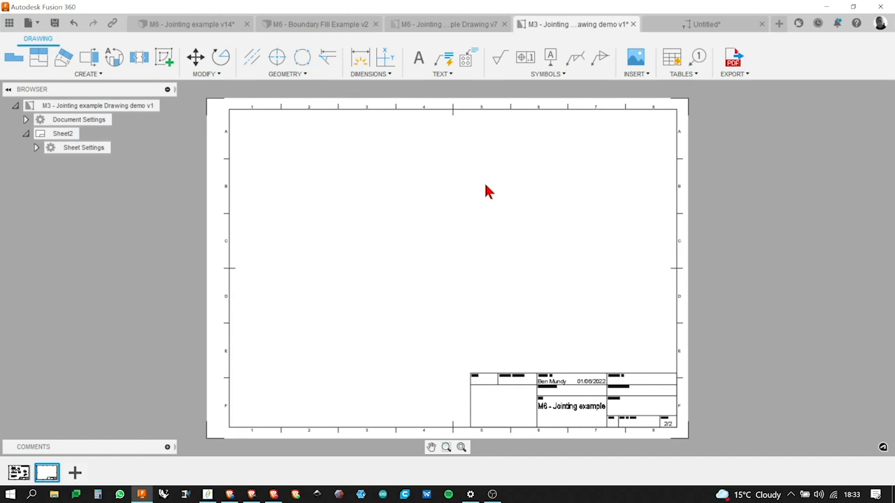
scroll(650, 432, "up", 5)
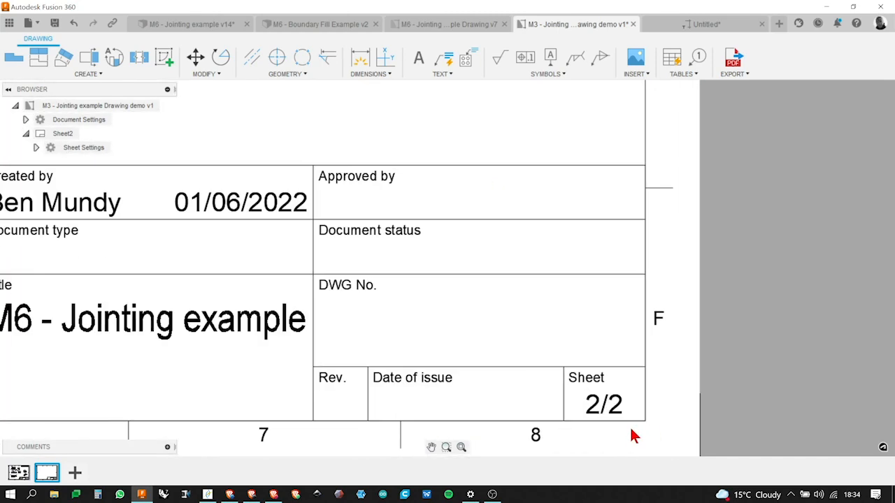
scroll(632, 431, "down", 5)
scroll(648, 431, "down", 1)
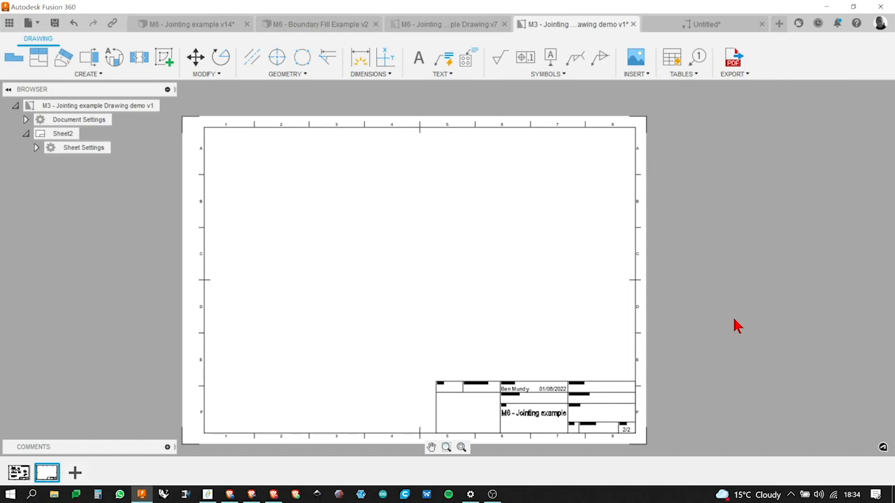
Place a front base view of the full assembly on Sheet2 at 1:1 scale, using the Model representation
left_click(8, 61)
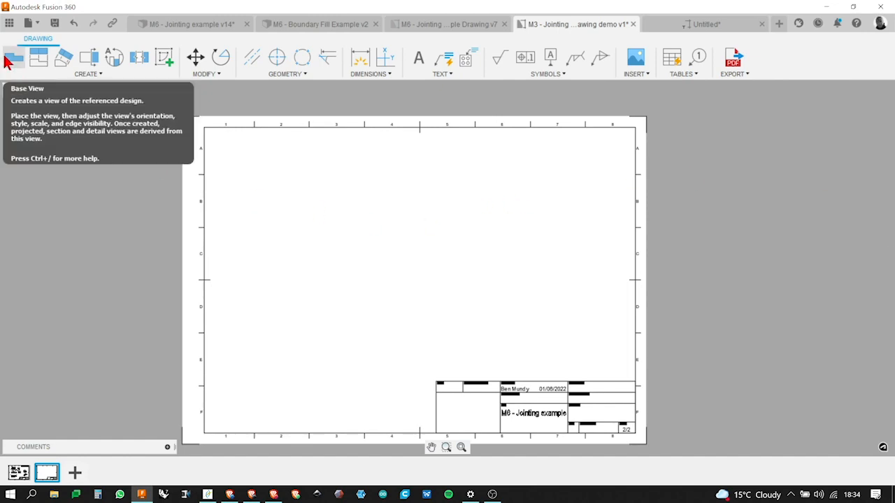
left_click(8, 62)
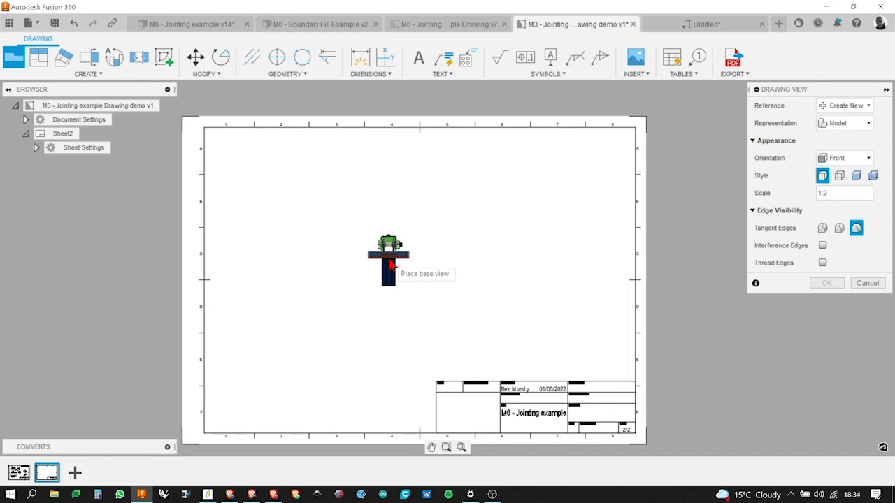
left_click(867, 125)
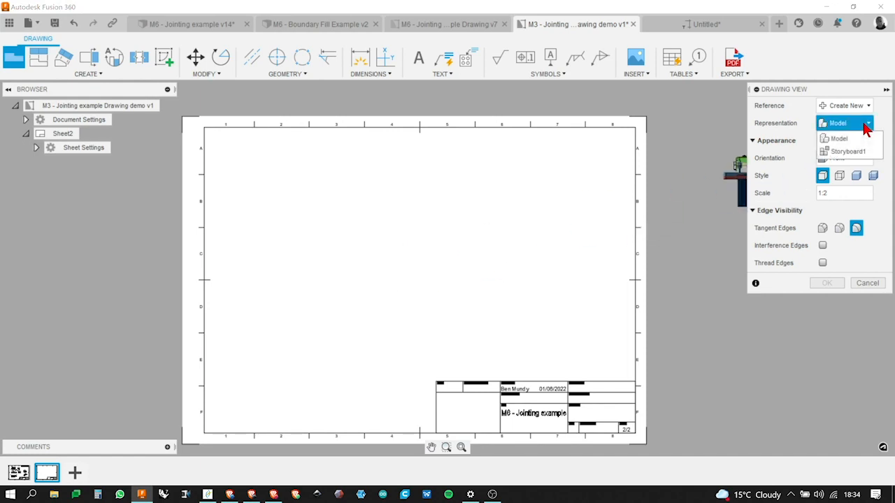
left_click(867, 126)
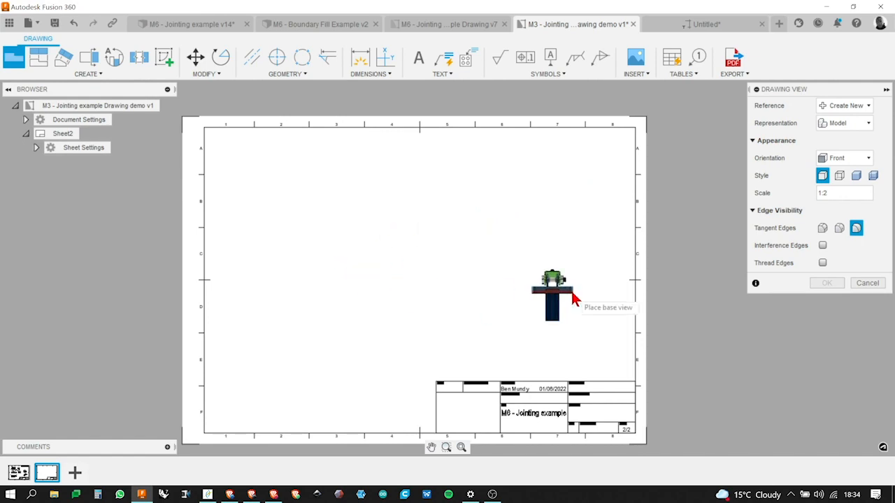
left_click(869, 194)
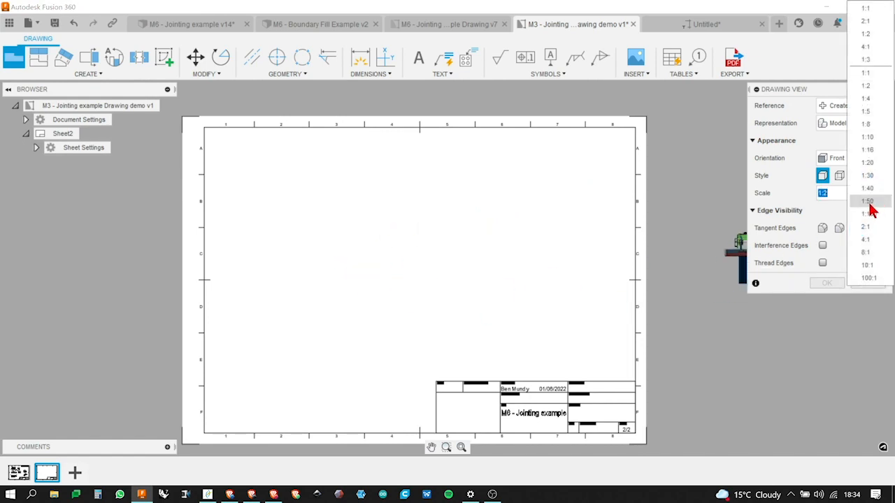
left_click(867, 74)
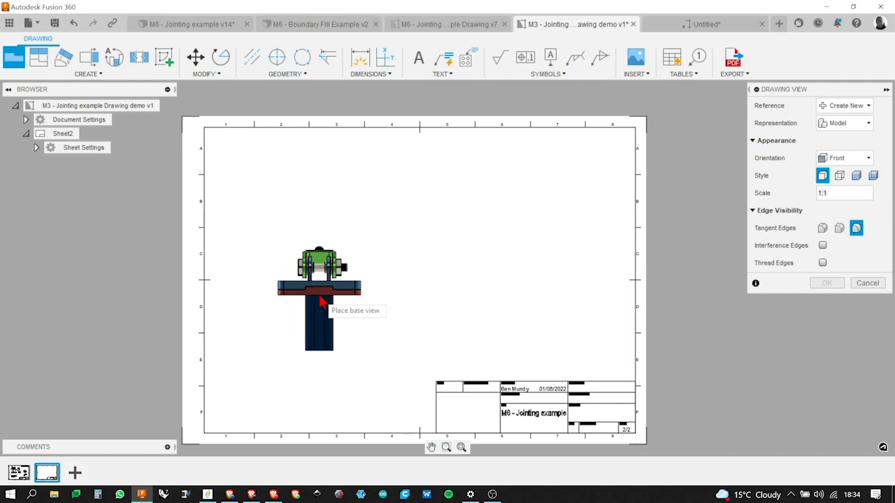
left_click(331, 276)
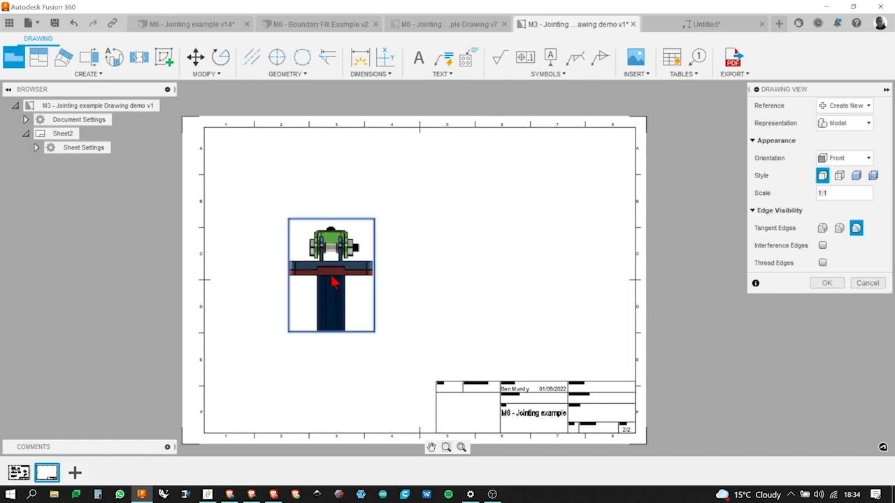
left_click(825, 283)
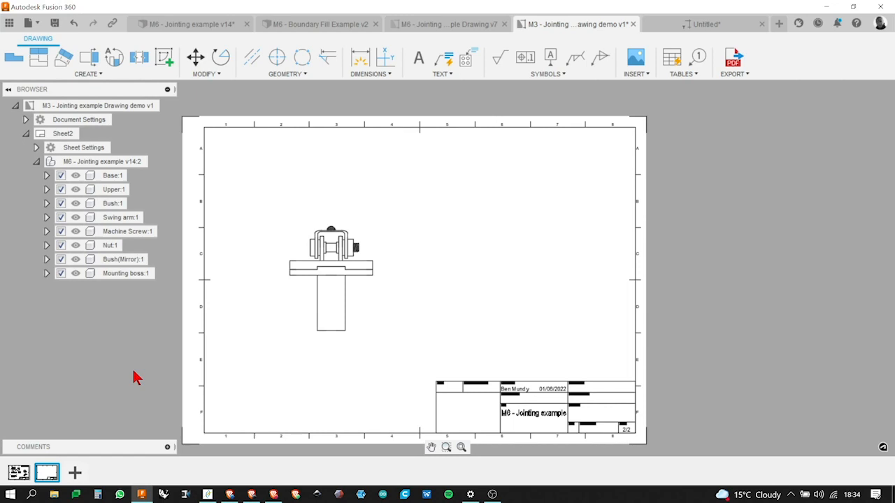
Exclude the upper, both bushes, swing arm, machine screw, nut and mounting boss from the view, leaving only the base
left_click(63, 193)
left_click(62, 203)
left_click(61, 217)
left_click(61, 232)
left_click(62, 245)
left_click(62, 260)
left_click(61, 274)
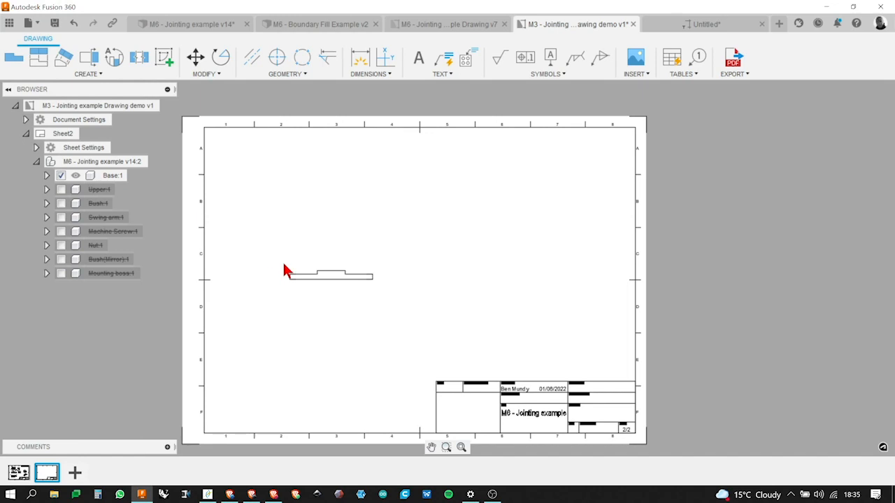
Undo the component exclusions and the base view placement on Sheet2
key("ctrl+z")
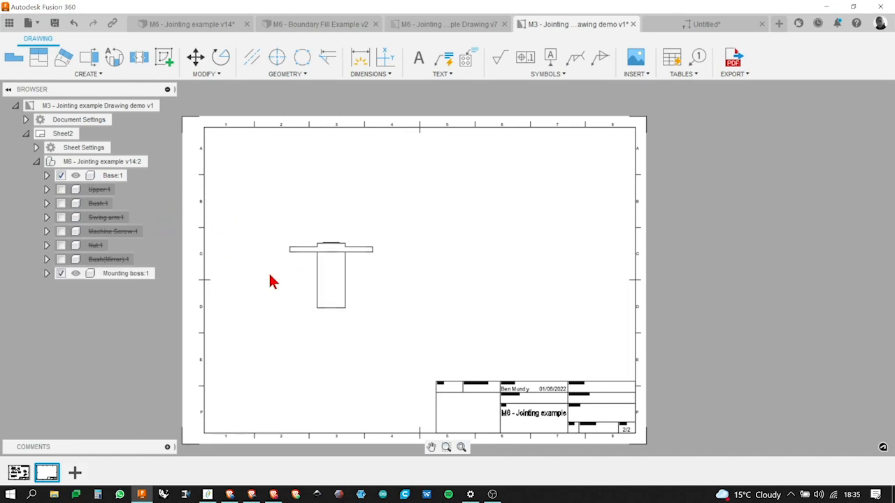
key("ctrl+z")
key("ctrl+z")
key("ctrl+z")
key("ctrl+z")
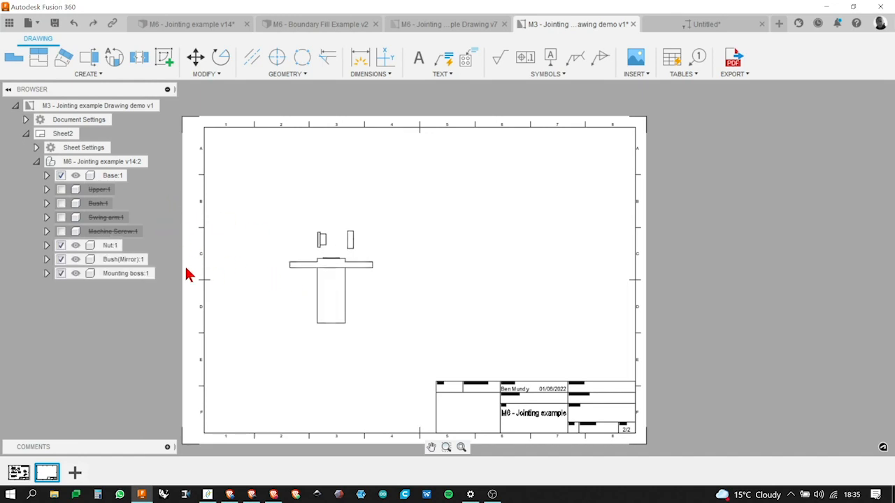
key("ctrl+z")
key("ctrl+z")
key("ctrl+z")
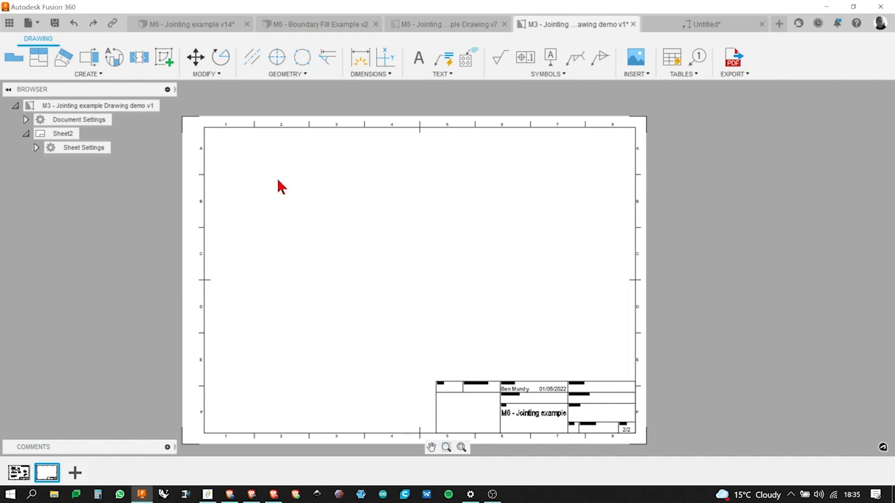
Place a new front base view of the full assembly at 1:1 scale on Sheet2, using the Model representation
left_click(14, 59)
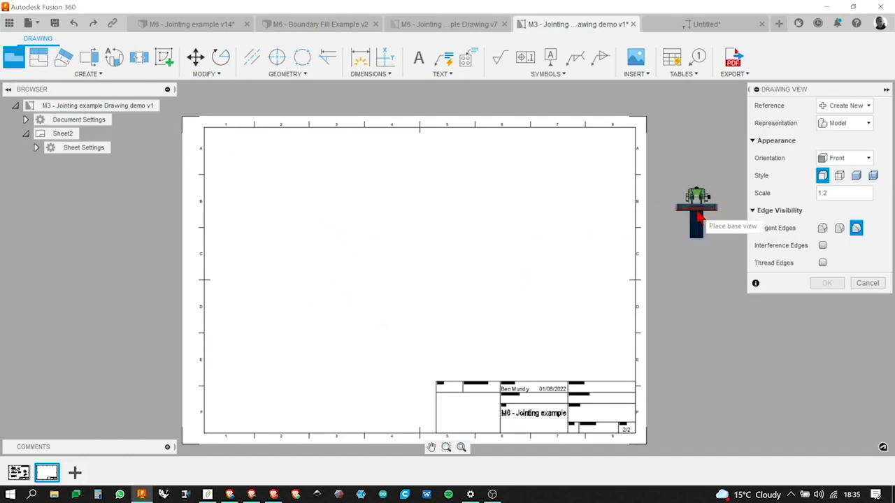
left_click(867, 194)
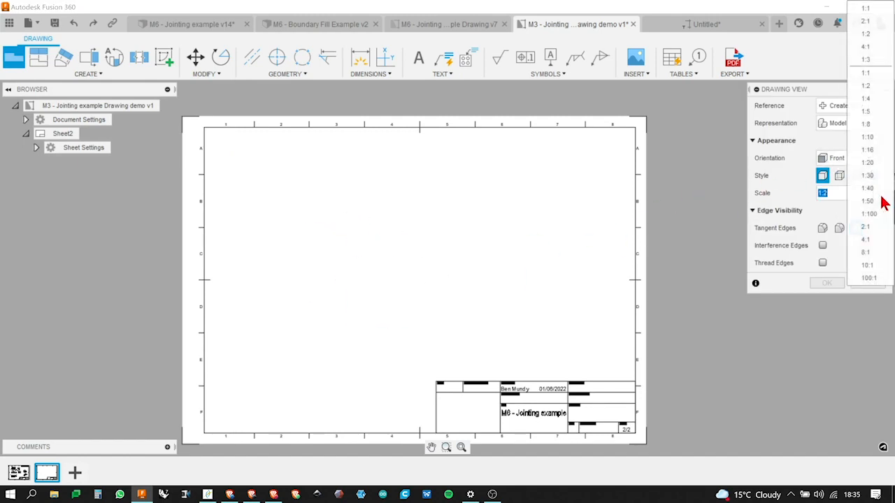
left_click(866, 73)
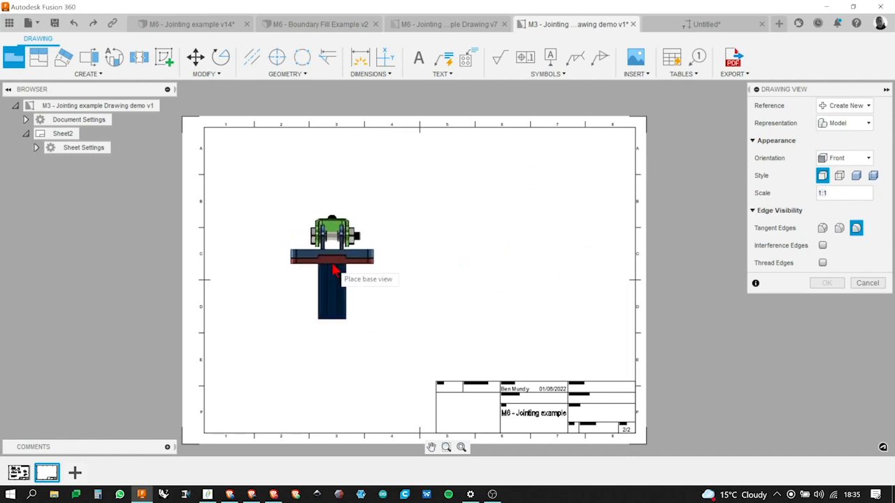
left_click(339, 278)
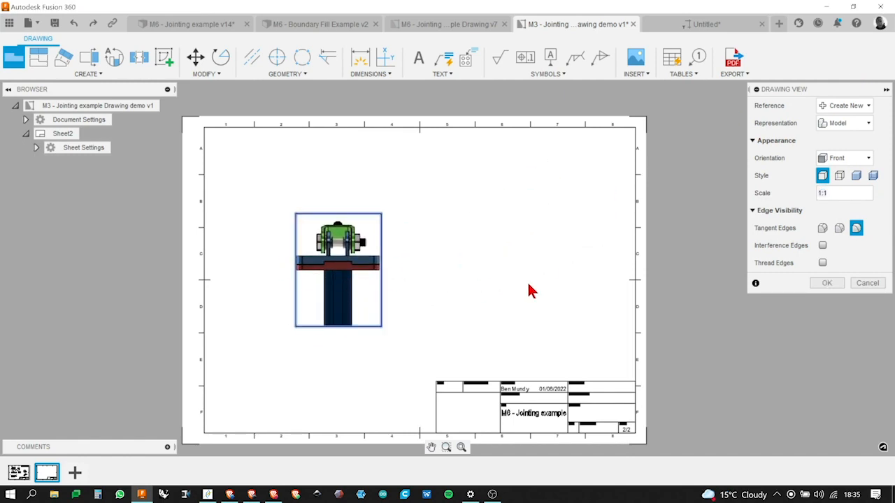
left_click(827, 283)
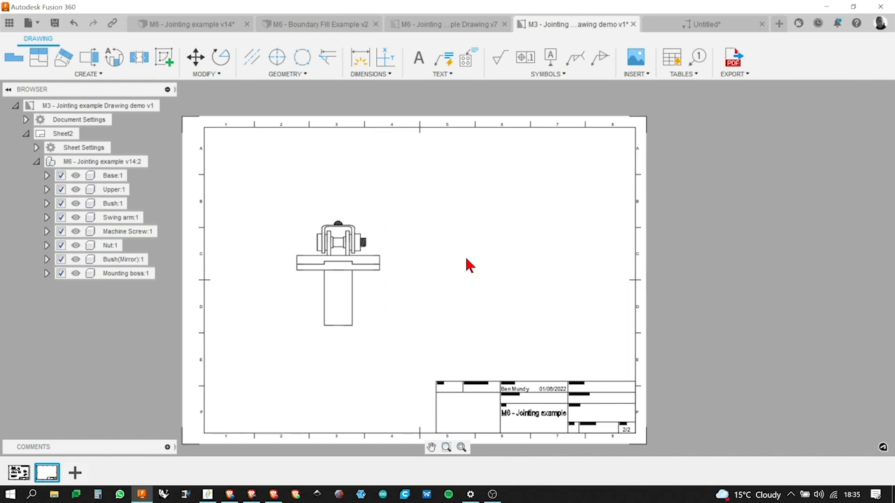
Suppress the upper, both bushes, swing arm, machine screw, nut and mounting boss in the Sheet2 view one by one
left_click(61, 190)
left_click(61, 203)
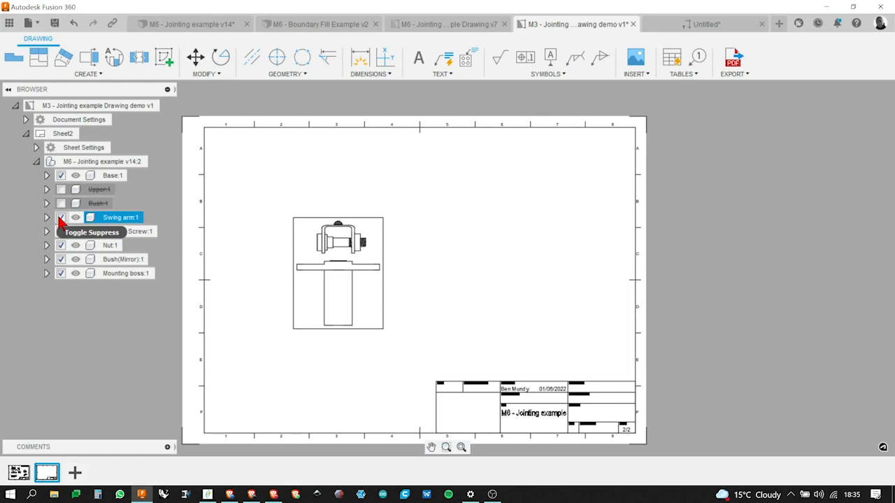
left_click(61, 218)
left_click(61, 232)
left_click(61, 245)
left_click(61, 259)
left_click(61, 273)
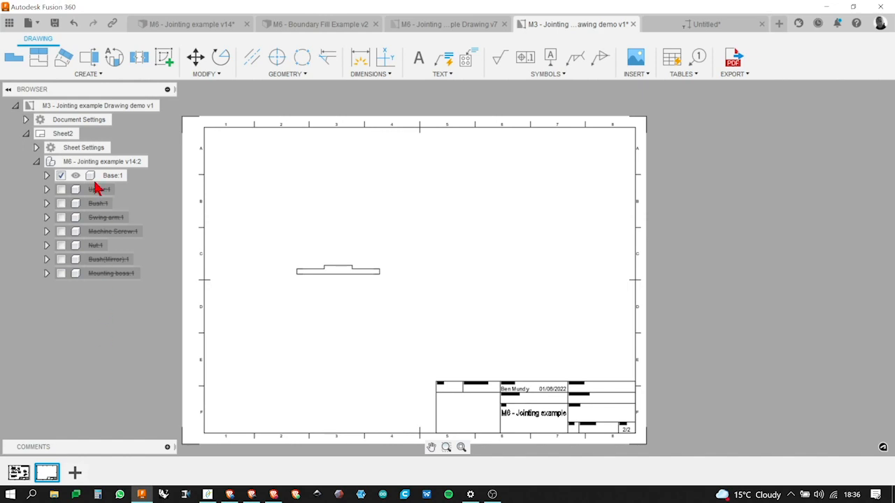
Unsuppress the upper, both bushes, swing arm, machine screw, nut and mounting boss in the Sheet2 view
left_click(61, 190)
left_click(61, 203)
left_click(61, 218)
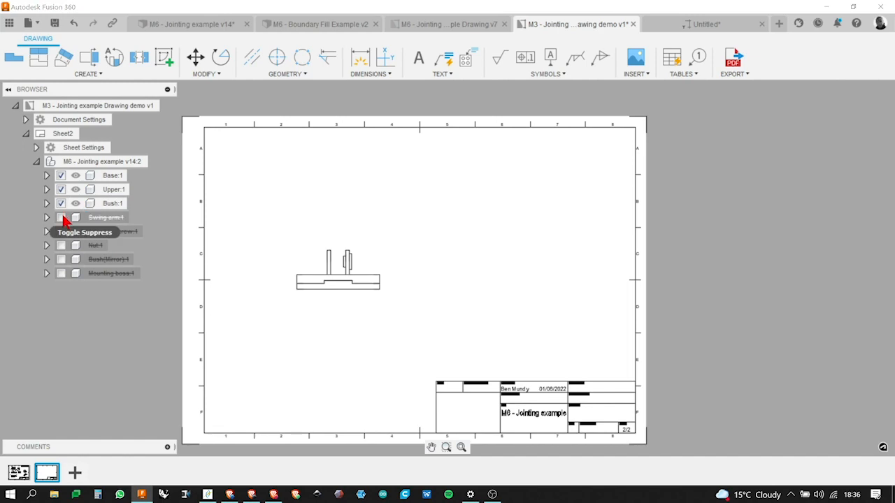
left_click(61, 232)
left_click(61, 246)
left_click(60, 259)
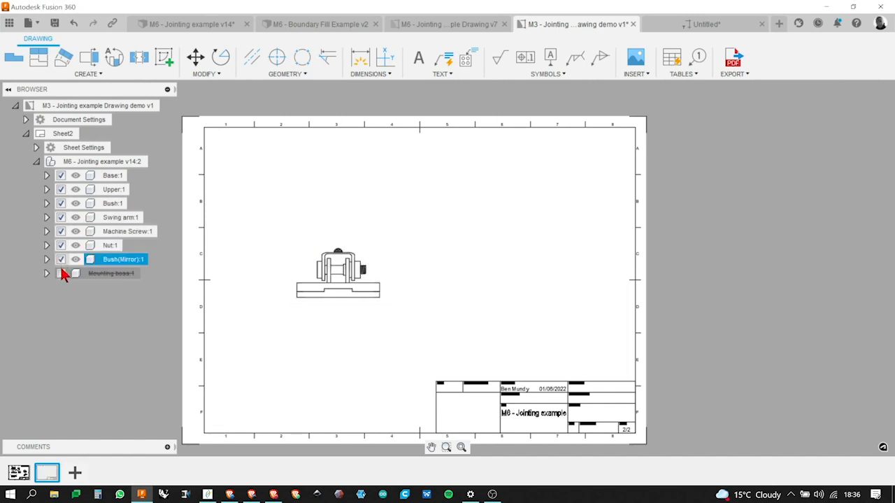
left_click(61, 274)
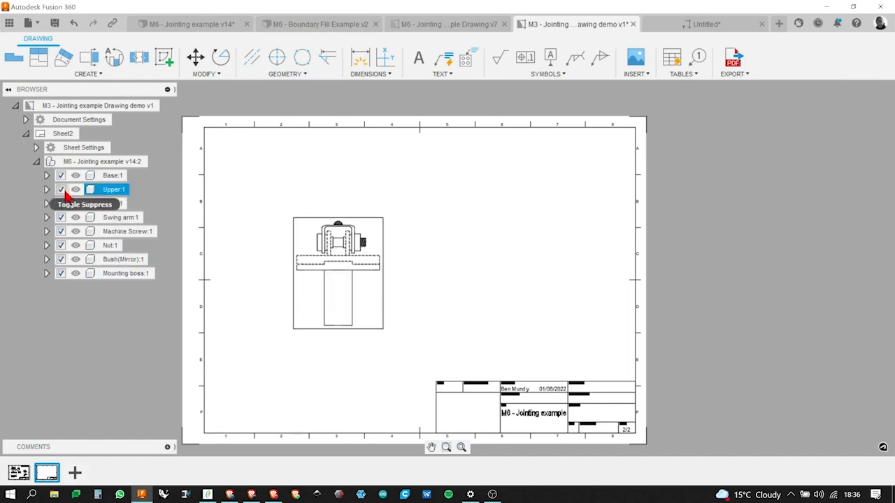
Try suppressing the upper, mounting boss, mirrored bush and base in the view, and unsuppress them all again
left_click(61, 189)
left_click(61, 274)
left_click(60, 260)
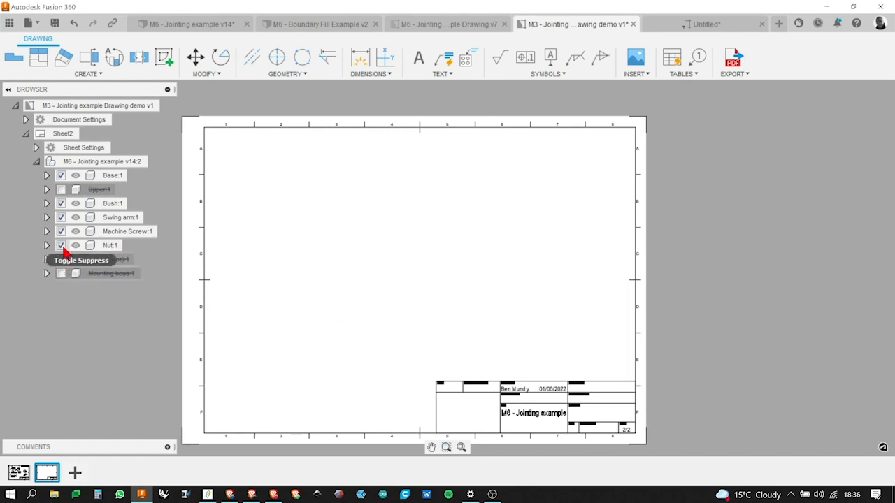
left_click(62, 273)
left_click(61, 259)
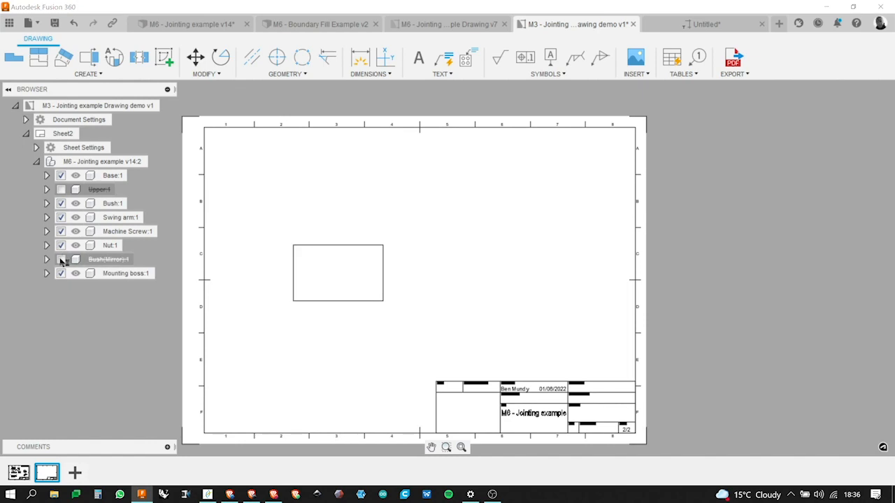
left_click(61, 190)
left_click(80, 205)
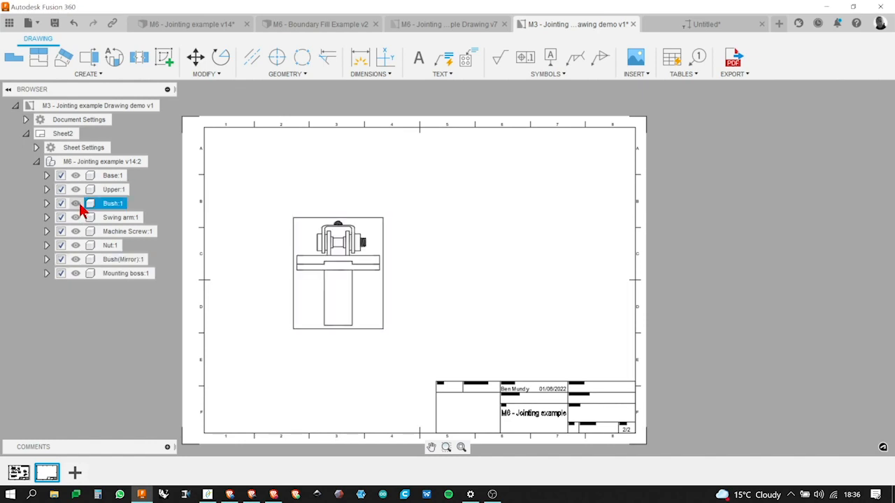
left_click(60, 176)
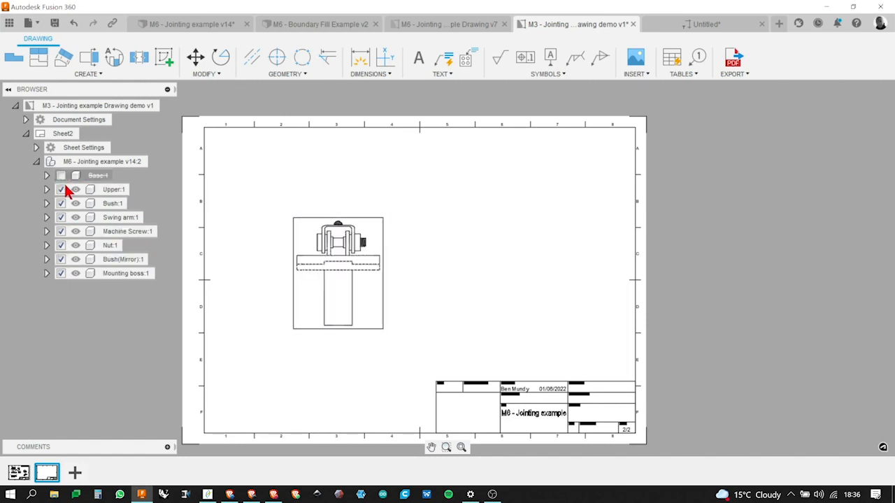
left_click(61, 176)
Suppress all components except the base in the Sheet2 view in a single operation
right_click(102, 179)
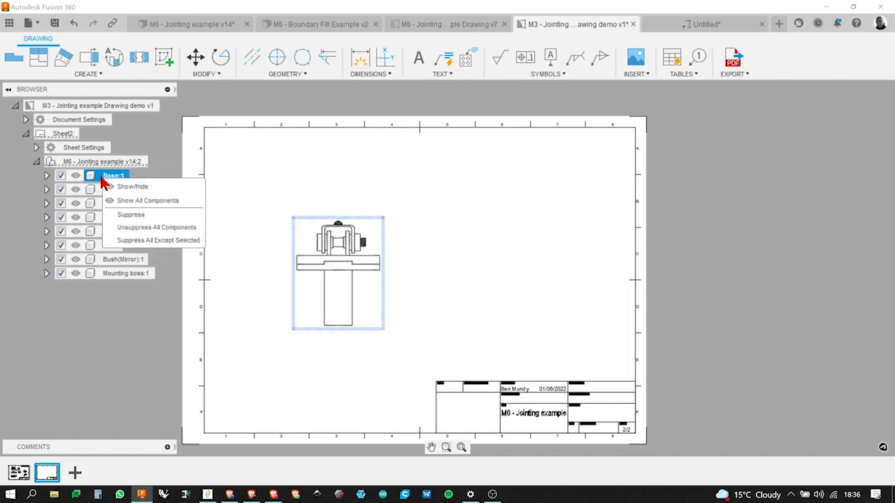
left_click(138, 241)
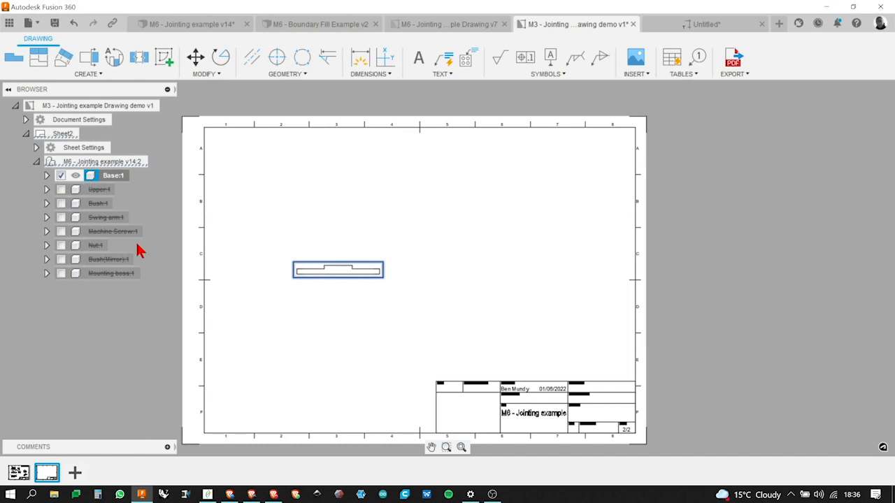
right_click(122, 179)
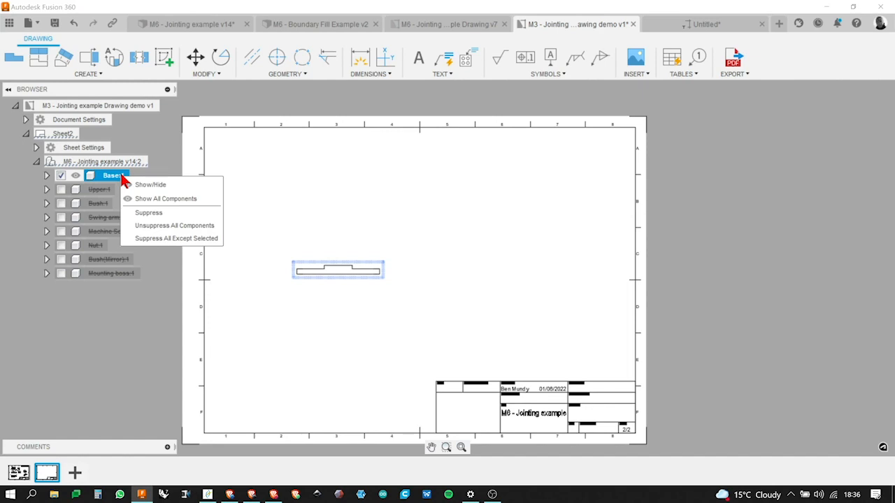
left_click(219, 374)
left_click(315, 365)
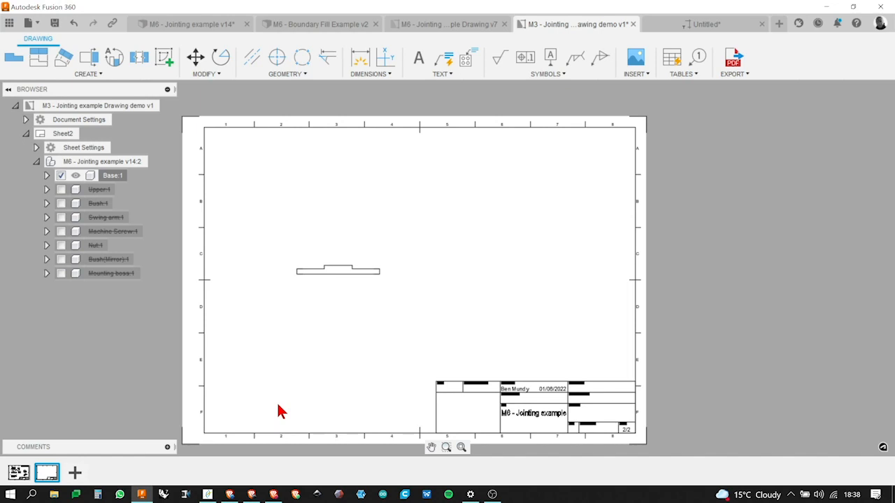
Review the drawing's export types and the format choices for exporting a DWG, without exporting anything
left_click(733, 74)
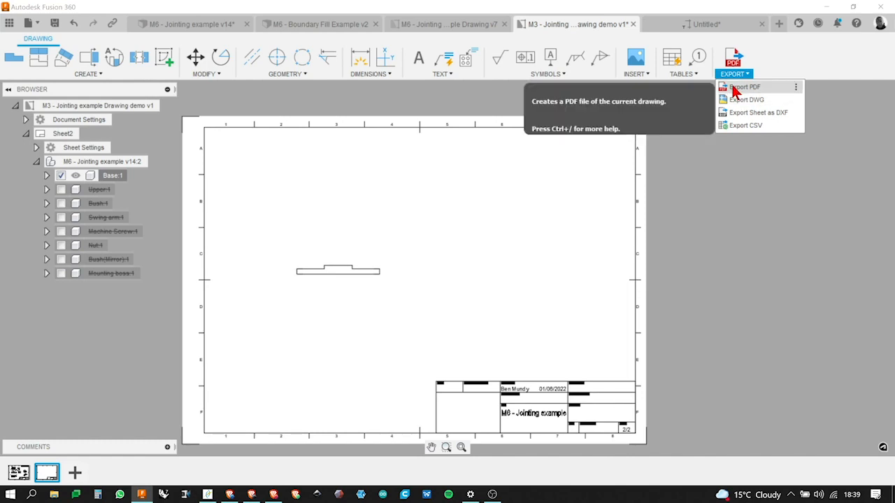
left_click(796, 88)
left_click(756, 66)
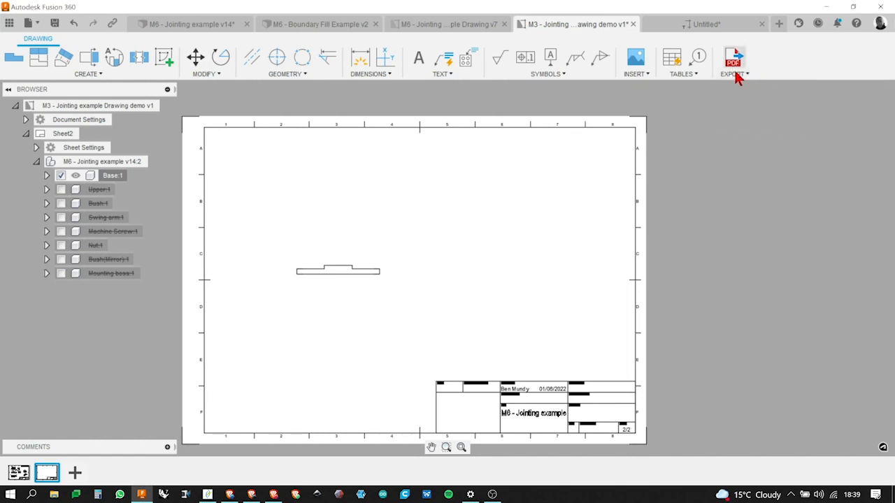
left_click(739, 74)
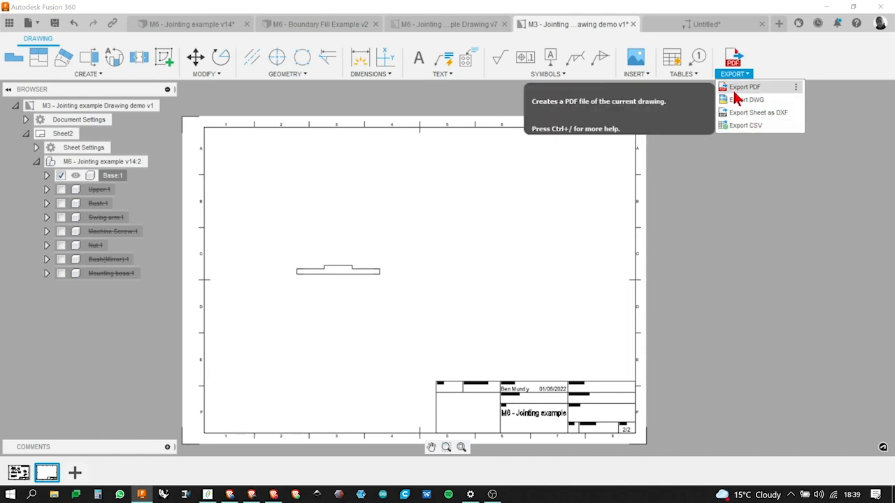
left_click(740, 100)
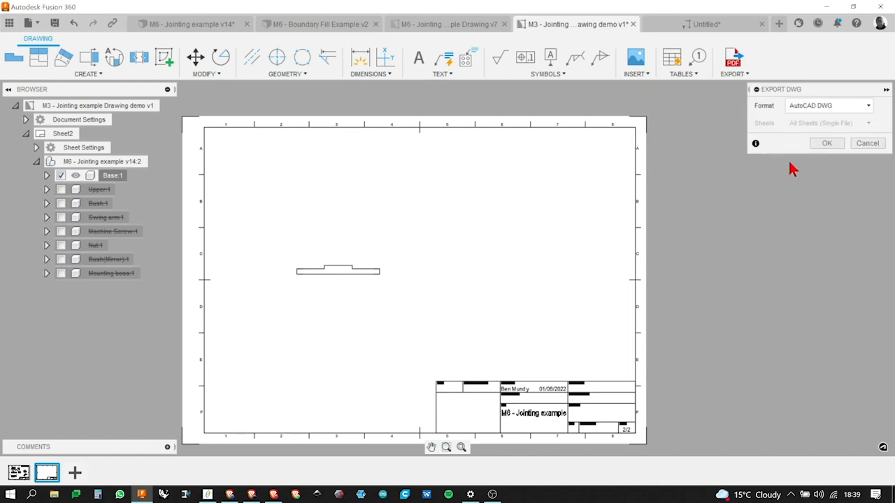
left_click(869, 113)
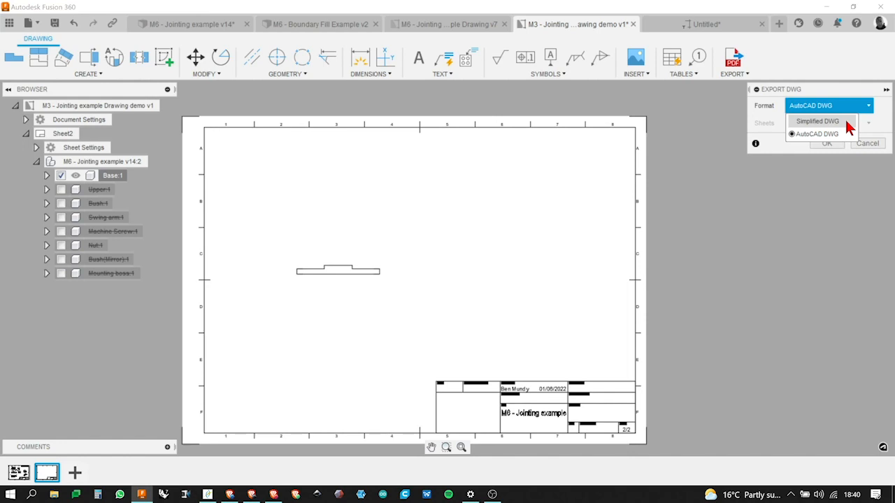
left_click(884, 121)
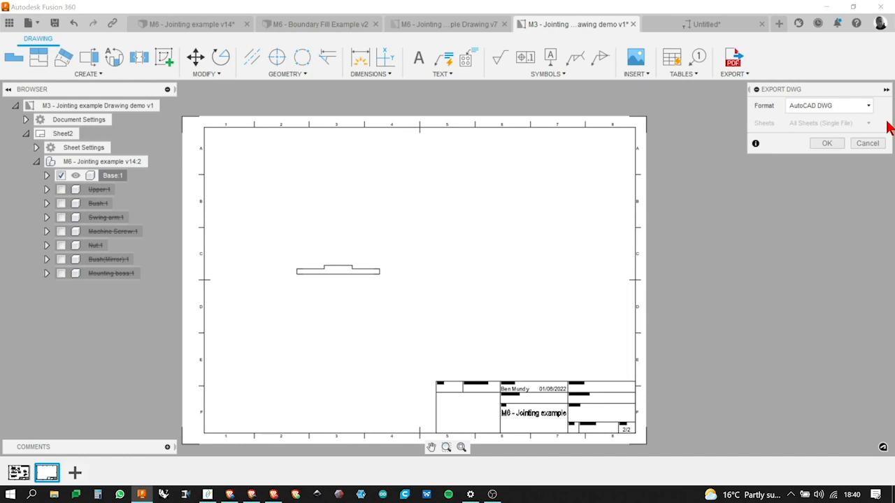
left_click(867, 143)
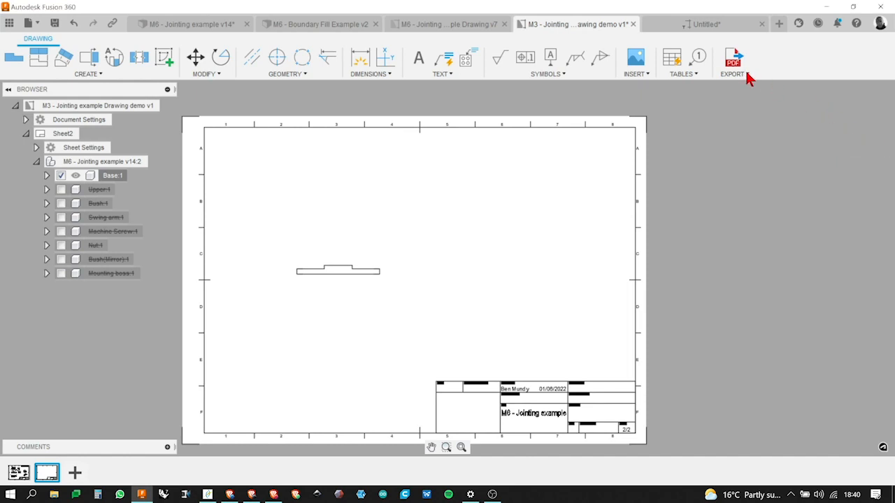
Examine the file types offered for exporting Sheet2 as DXF, and leave without saving a file
left_click(746, 74)
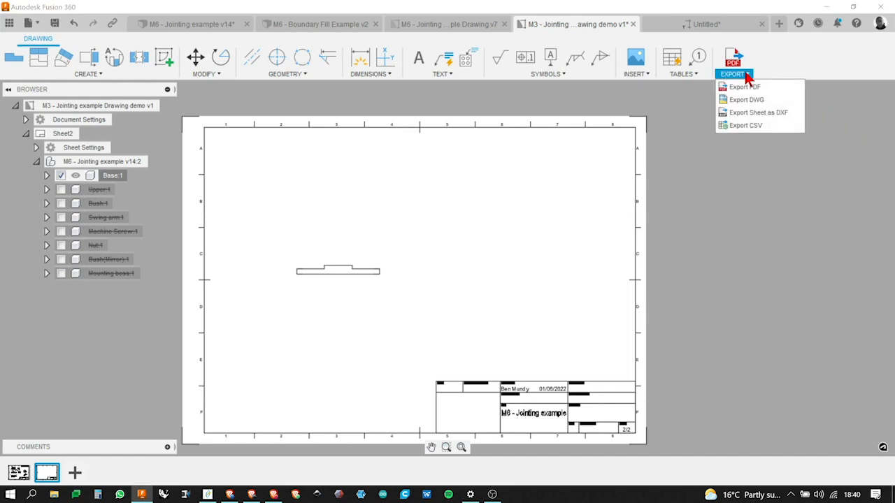
left_click(749, 121)
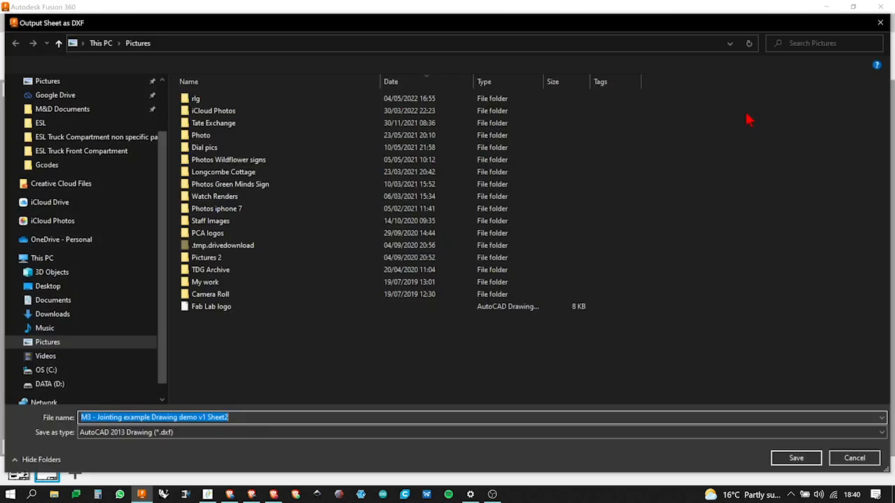
left_click(880, 435)
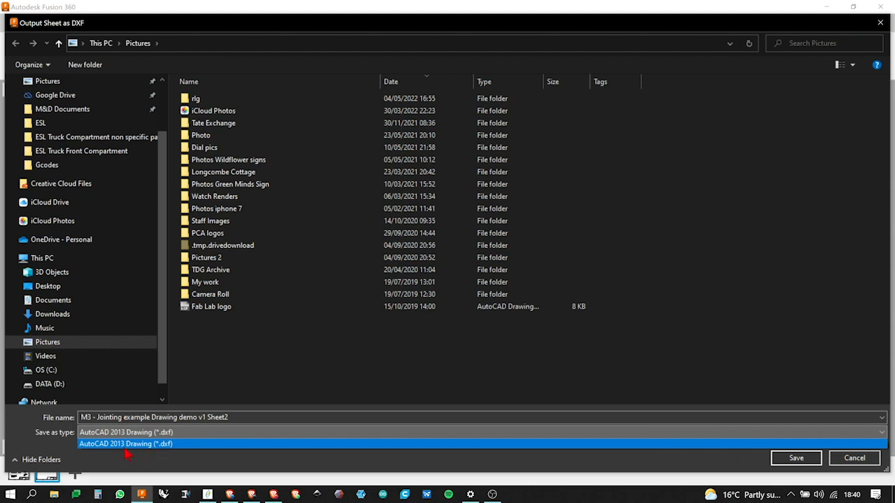
left_click(881, 25)
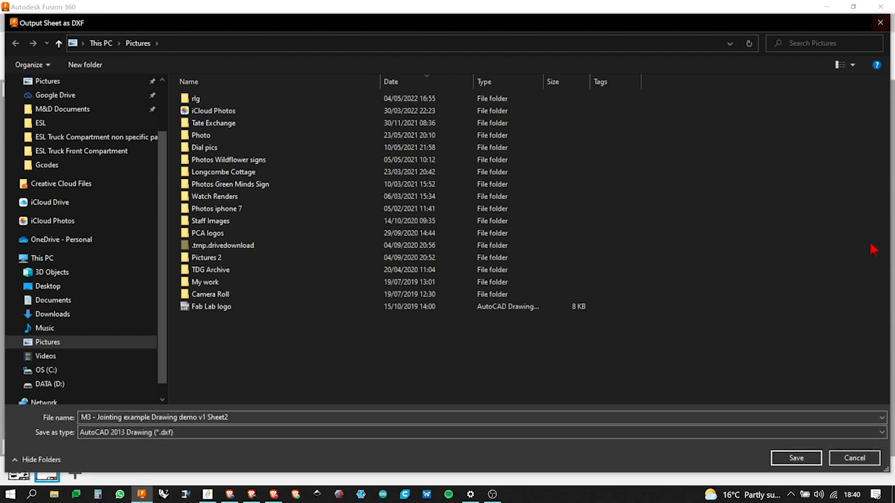
left_click(856, 459)
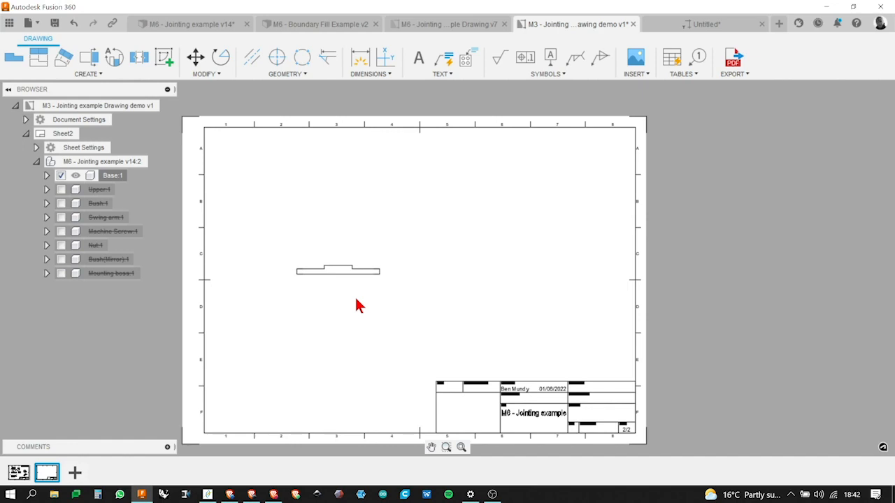
Create a new design and start a sketch on the front (XZ) origin plane
left_click(176, 25)
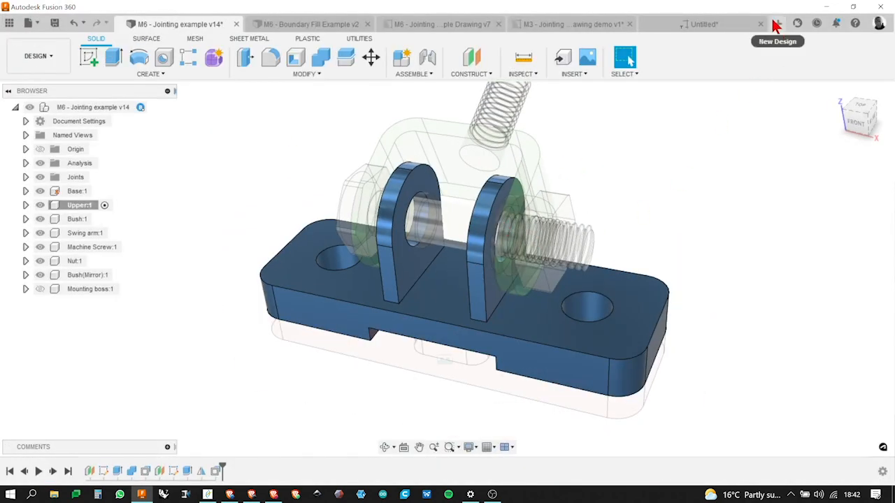
left_click(778, 24)
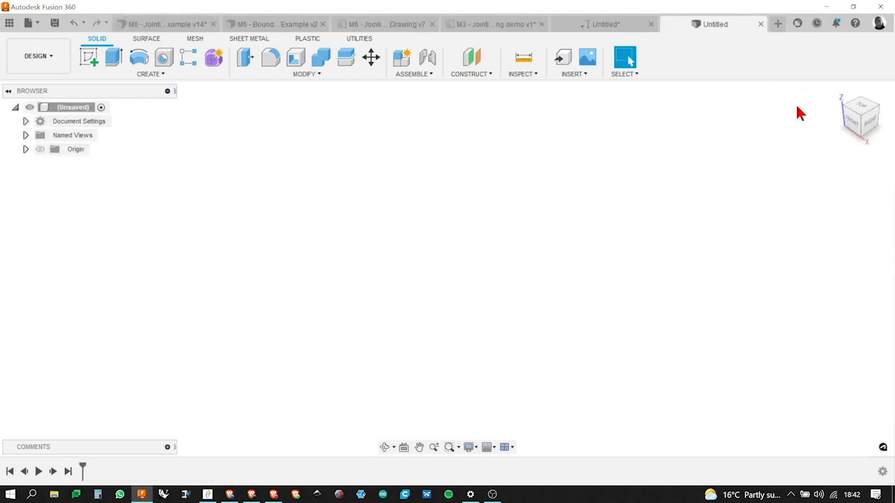
left_click(91, 59)
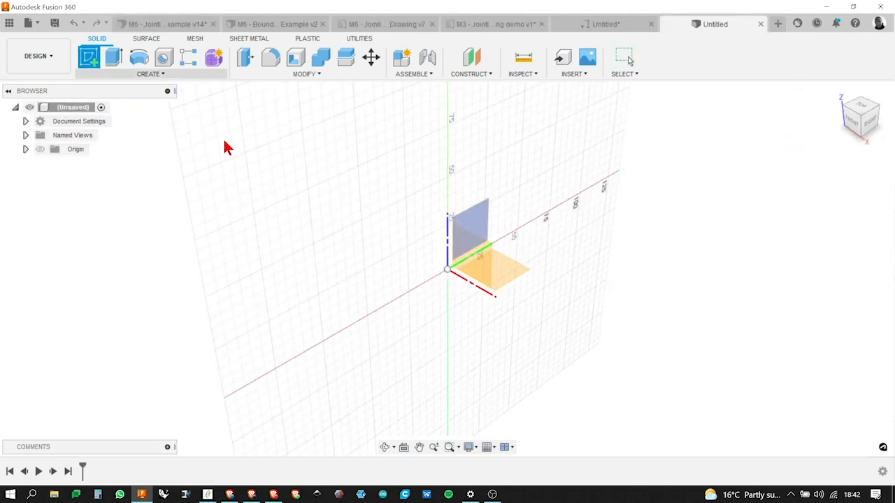
left_click(472, 252)
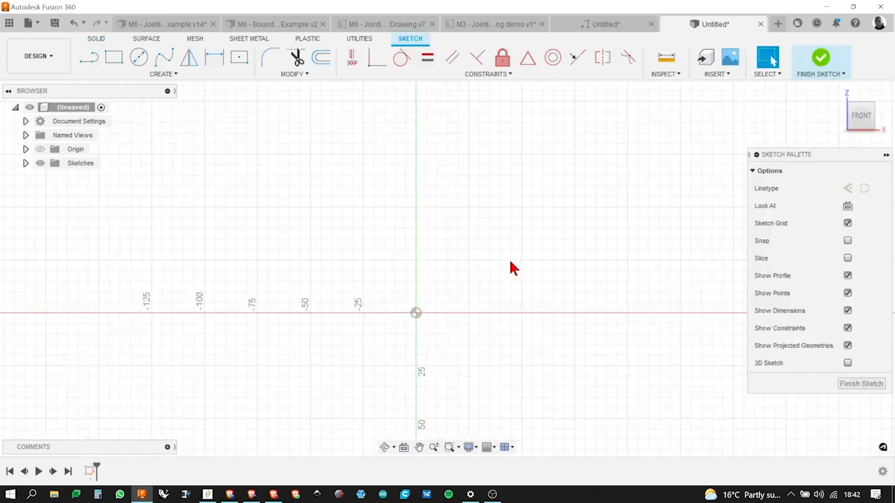
Sketch a two-point rectangle 30 mm wide and 15 mm high, up and to the left of the origin
left_click(114, 61)
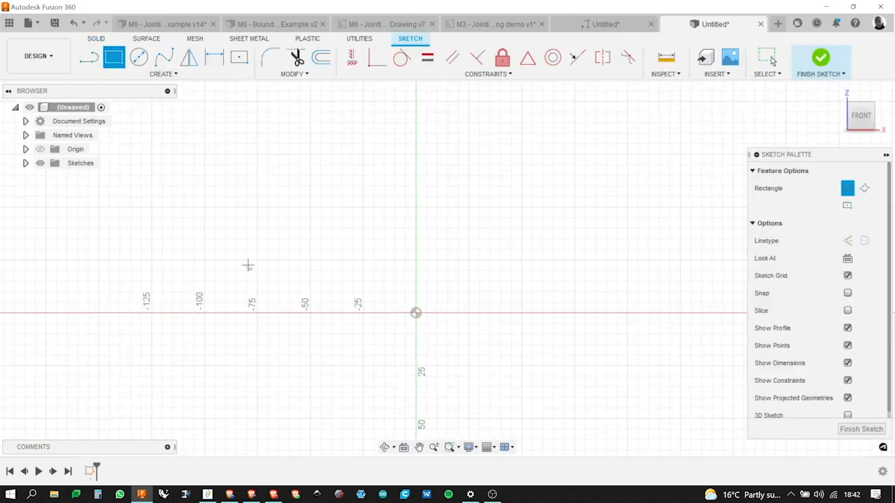
left_click(185, 244)
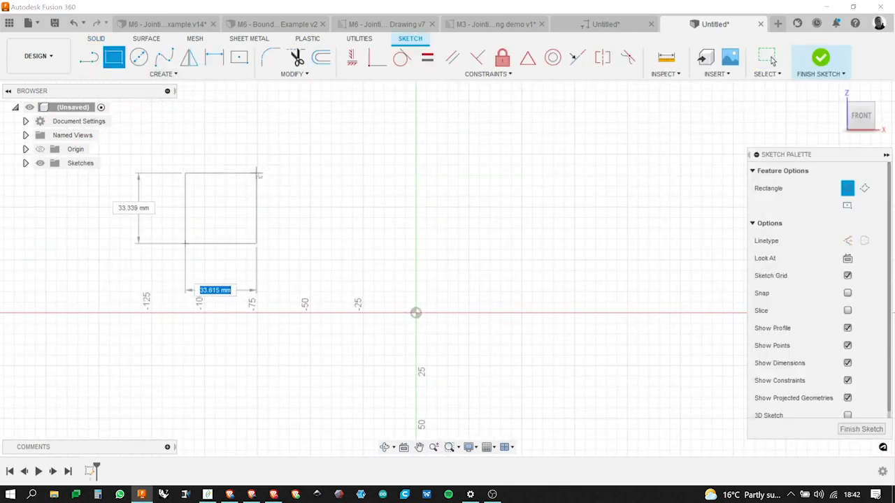
type("30")
key("Tab")
type("15")
key("Tab")
key("Return")
key("Escape")
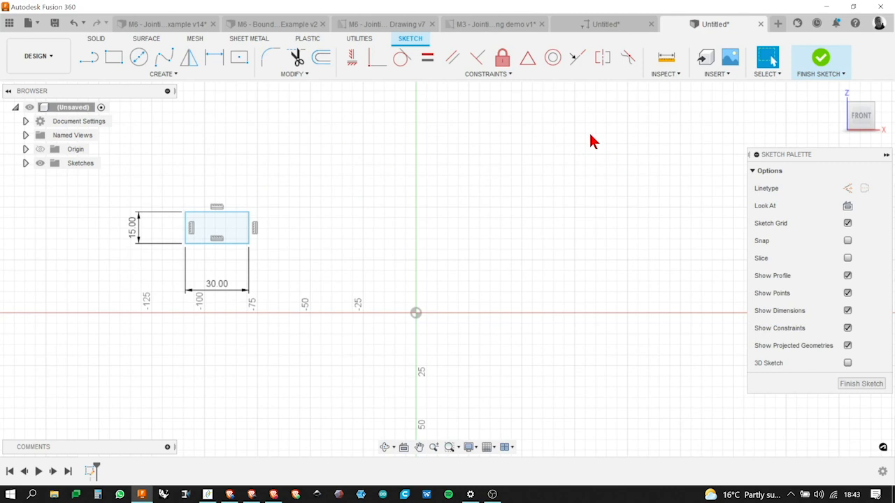
Place two separate sketch points up and to the right of the origin, well away from the rectangle
mouse_move(590, 136)
right_mouse_down()
mouse_move(515, 205)
mouse_move(523, 205)
right_mouse_up()
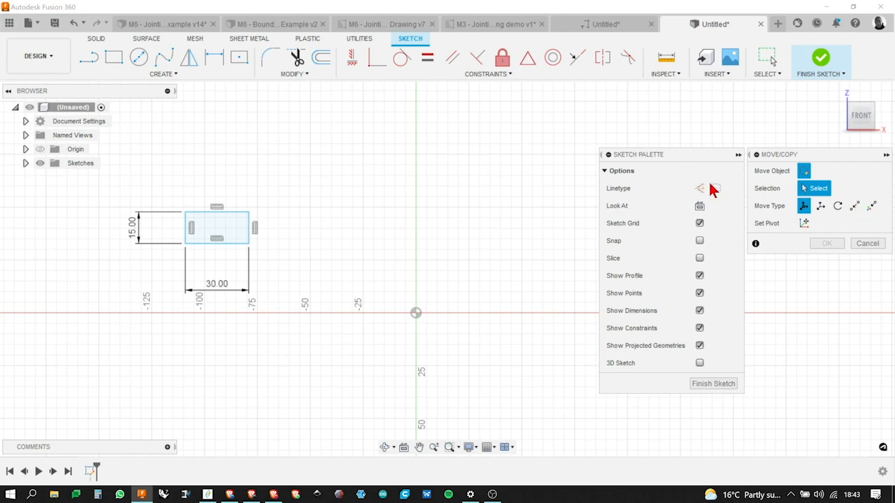
left_click(856, 244)
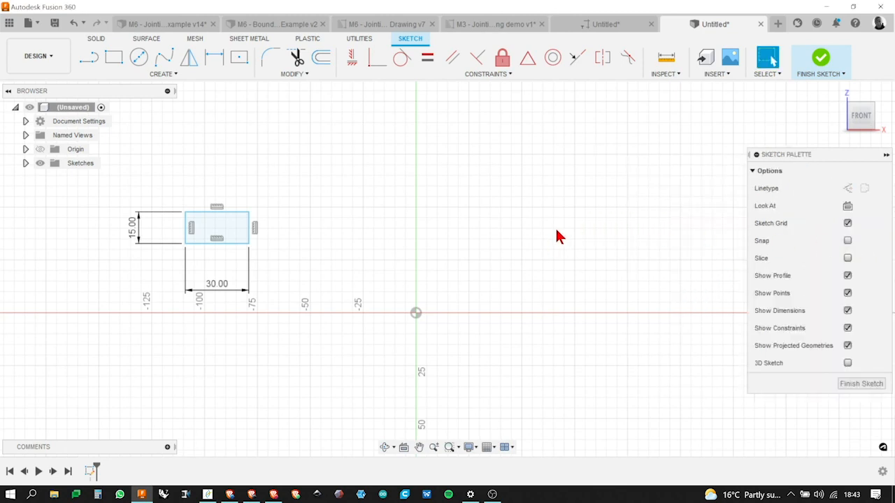
scroll(348, 253, "down", 5)
left_click(158, 74)
left_click(104, 202)
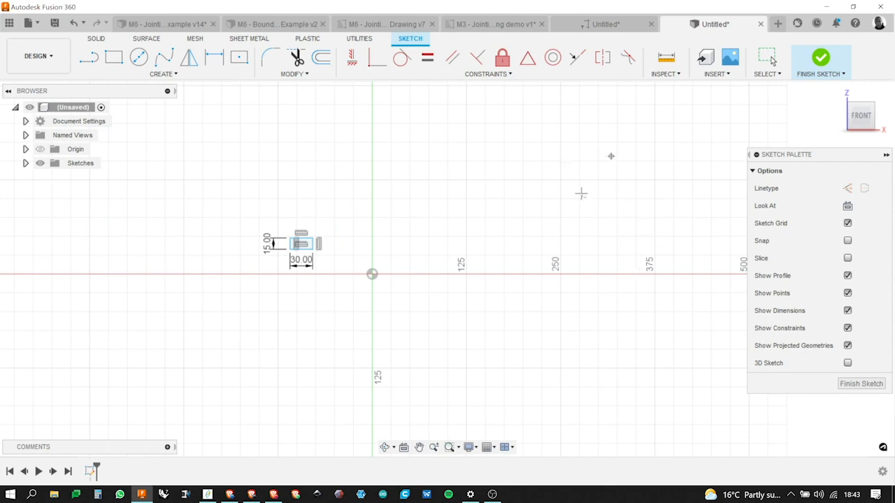
left_click(563, 179)
key("Escape")
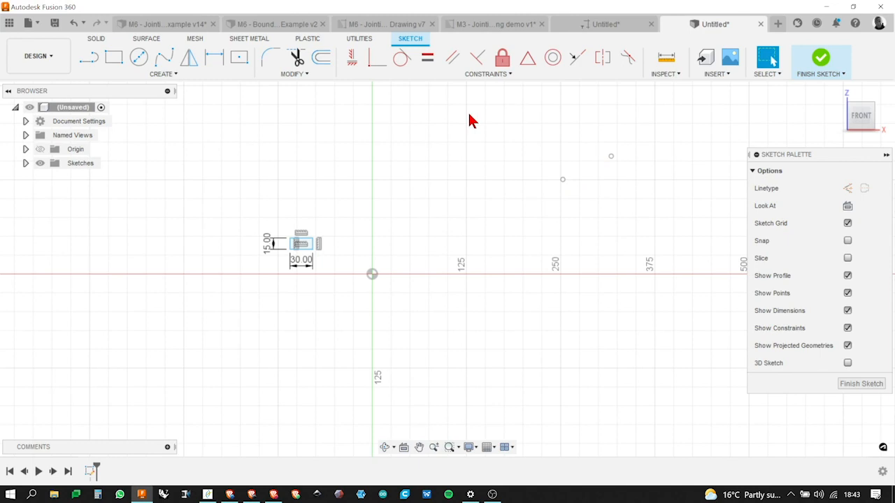
Try a point-to-point move of the whole rectangle from its lower-left corner to the upper sketch point, and cancel the move
right_click_drag(484, 123, 351, 193)
left_click_drag(221, 194, 381, 274)
left_click(855, 206)
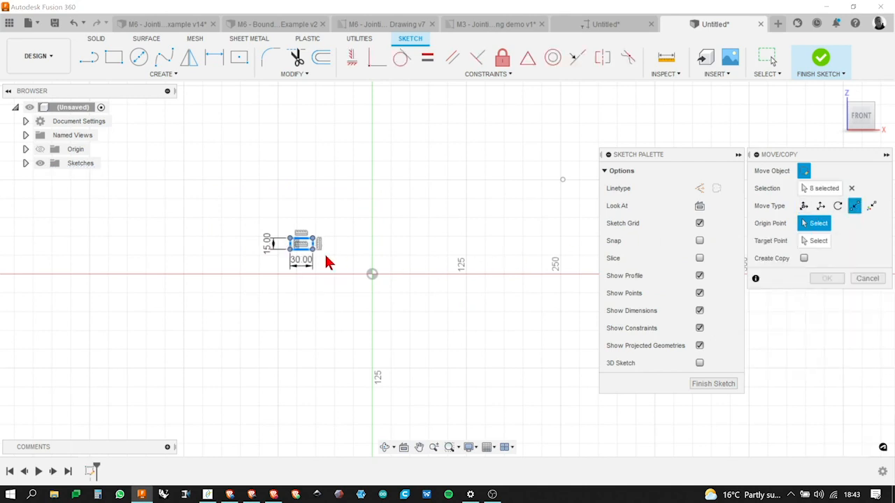
left_click(294, 249)
scroll(168, 260, "down", 2)
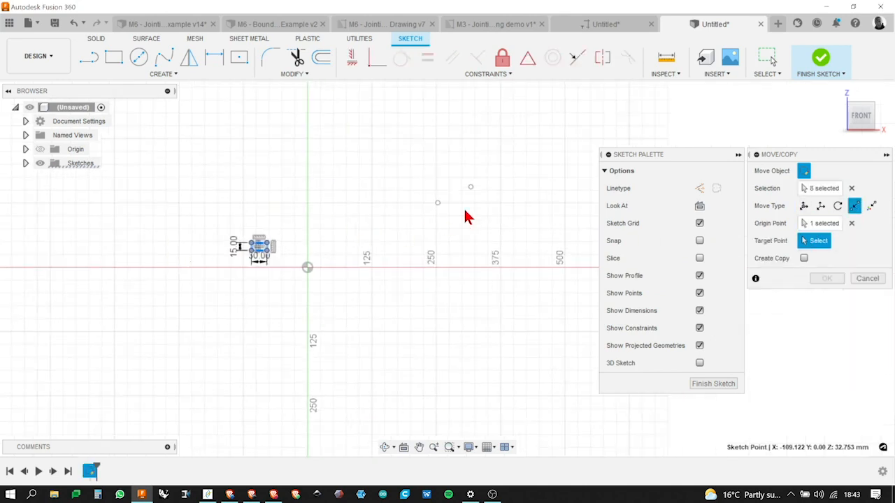
left_click(470, 187)
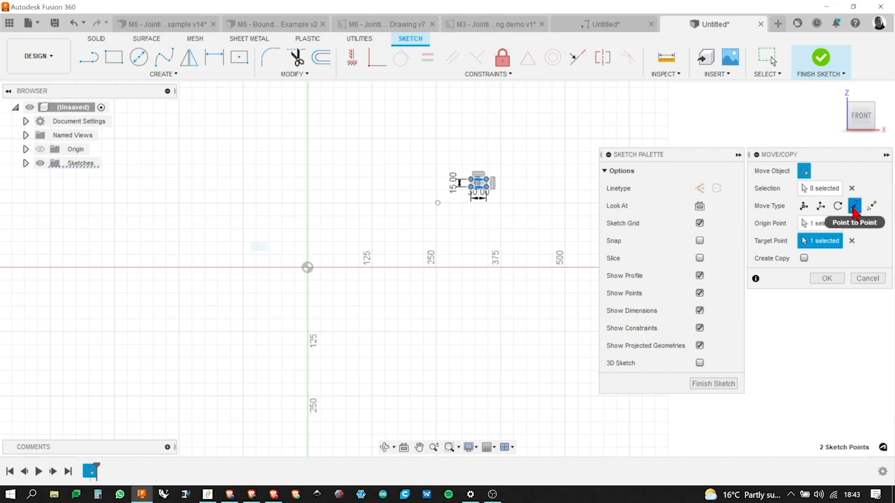
left_click(867, 280)
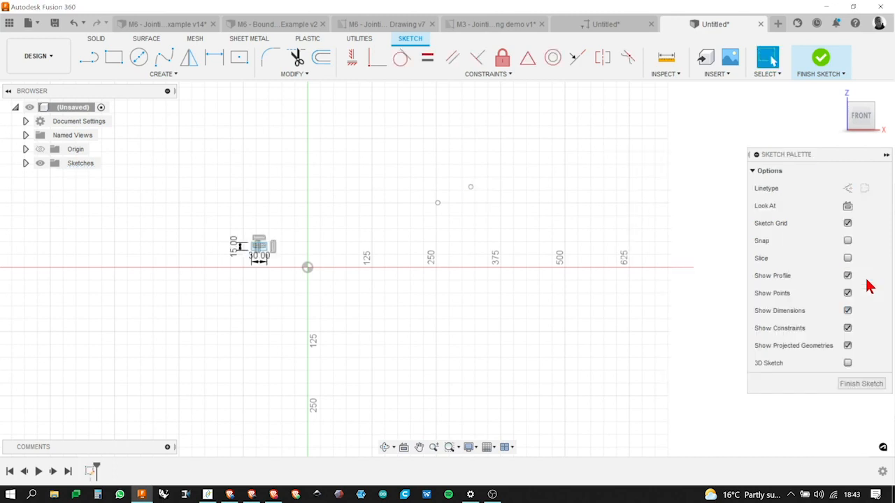
Finish the sketch and open M1-Sketch Extrusion Example from the SCP F360 Certified Course Module 1 folder
left_click(861, 385)
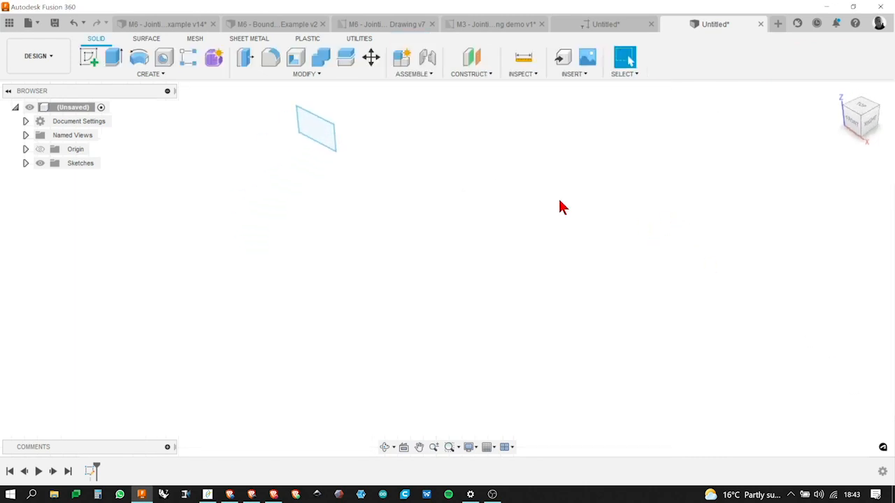
left_click(10, 24)
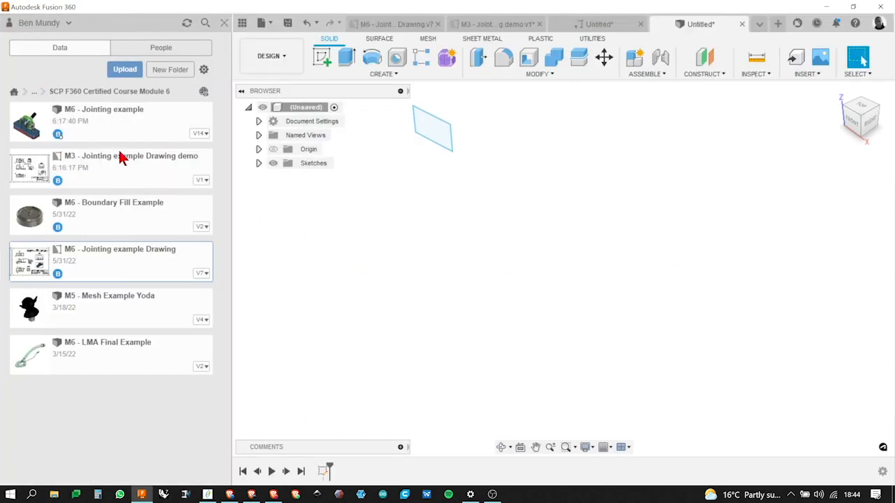
left_click(44, 92)
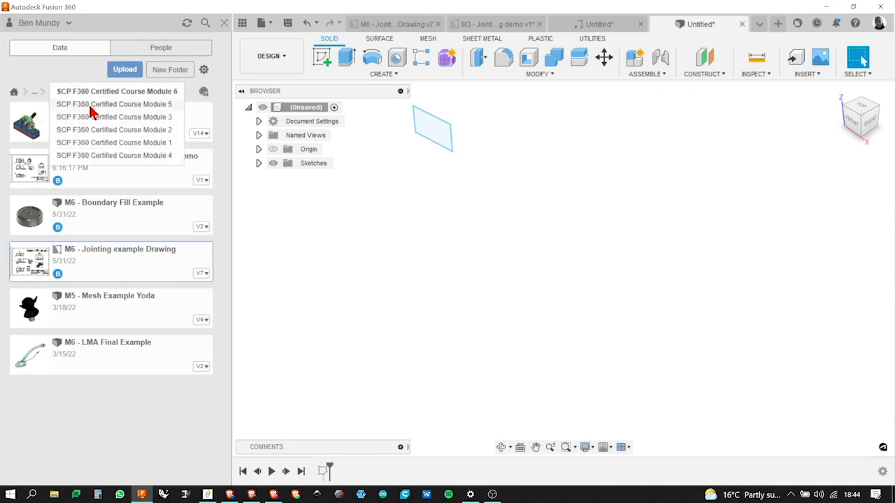
left_click(89, 110)
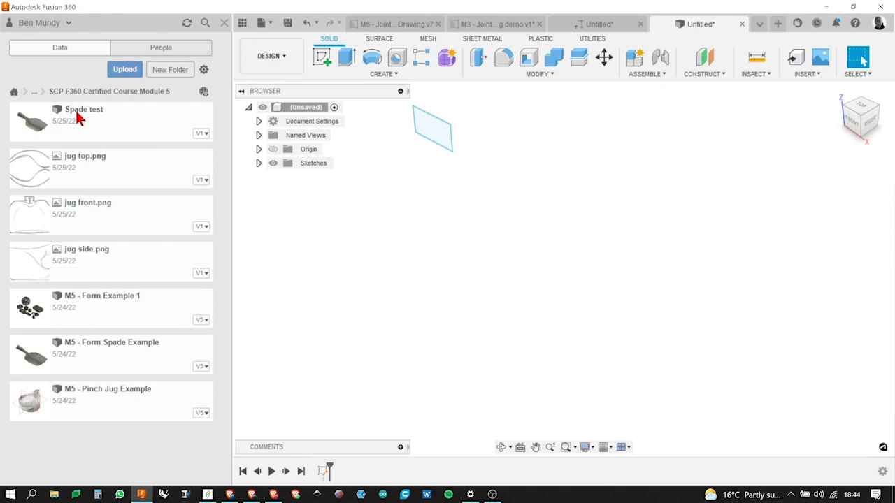
left_click(42, 93)
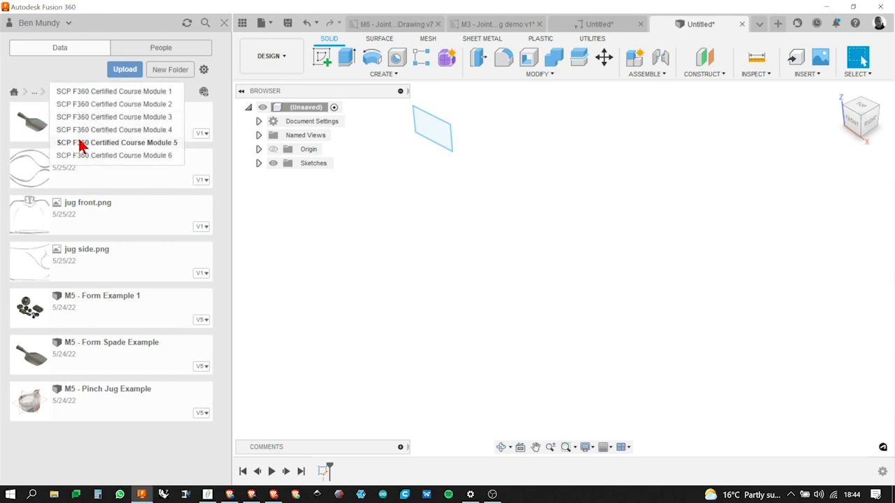
left_click(89, 93)
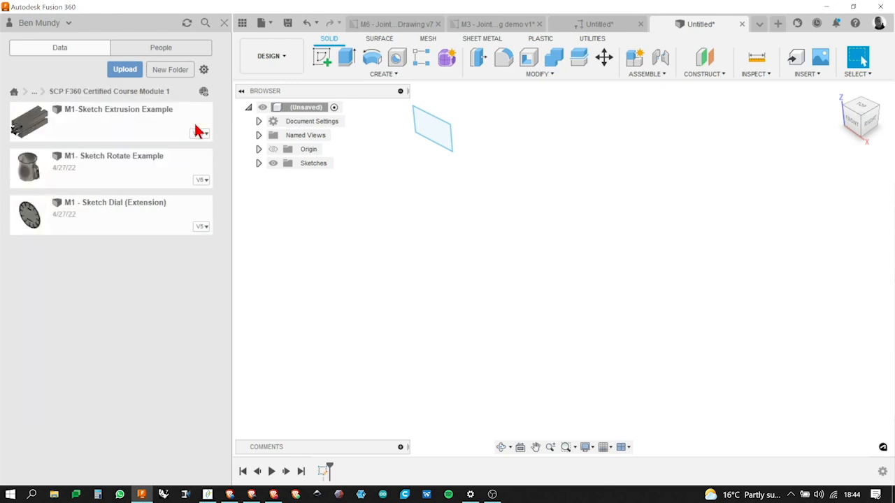
left_click(118, 118)
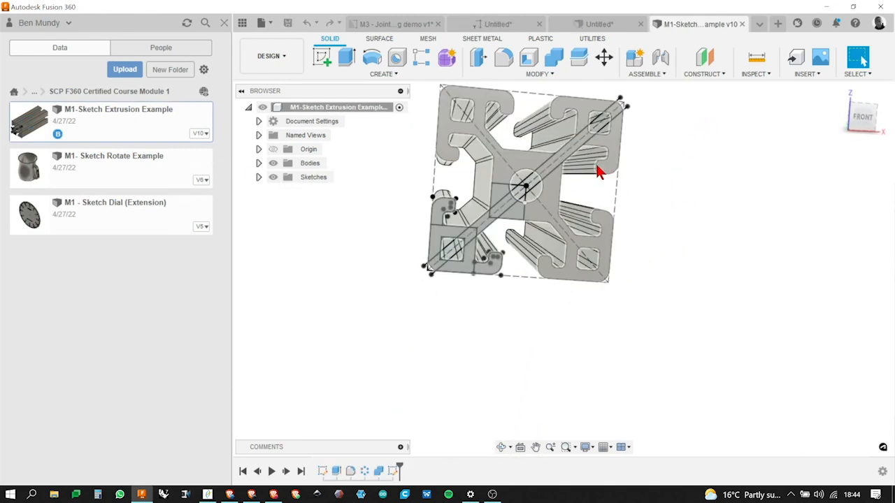
Hide all sketches to examine the extruded profile, and show the sketches again with Sketch4 hidden
left_click(273, 177)
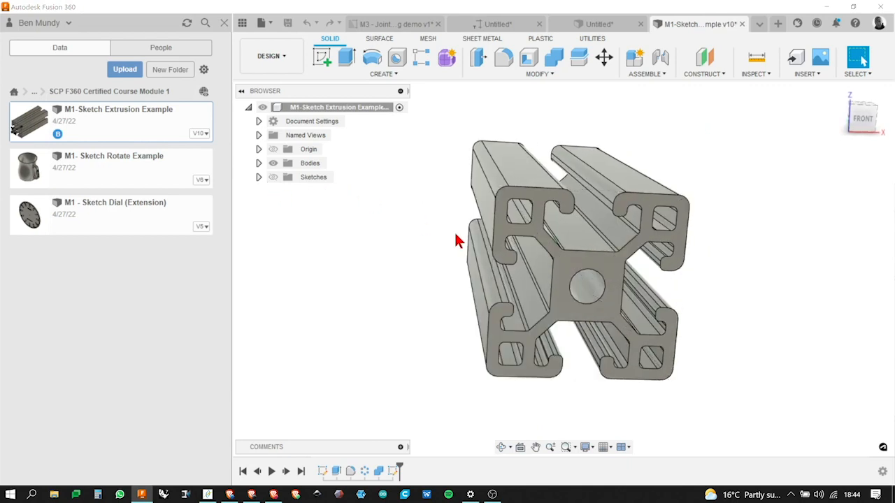
mouse_move(604, 252)
middle_mouse_down("shift")
mouse_move(600, 260)
mouse_move(616, 218)
middle_mouse_up("shift")
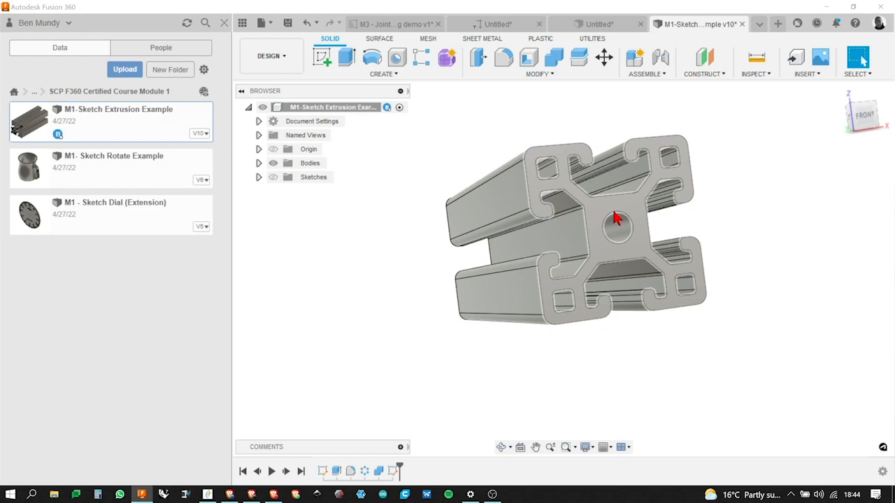
middle_click_drag(615, 218, 287, 239, "shift")
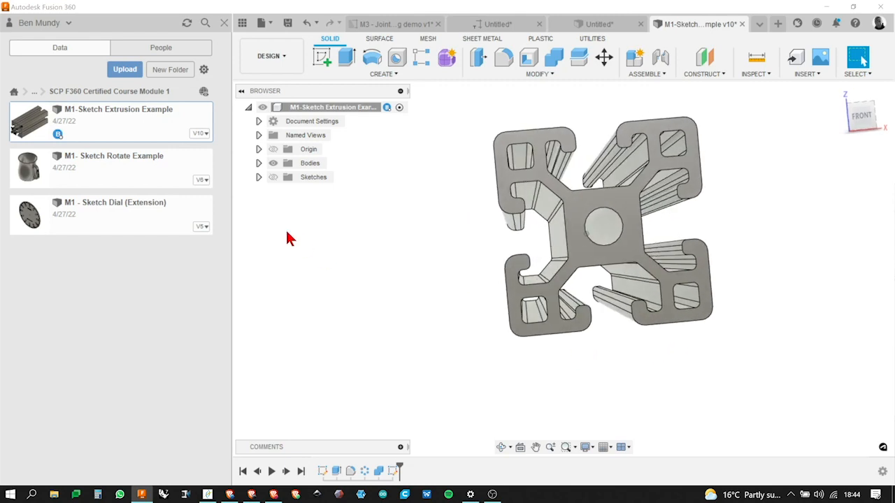
left_click(272, 177)
left_click(258, 177)
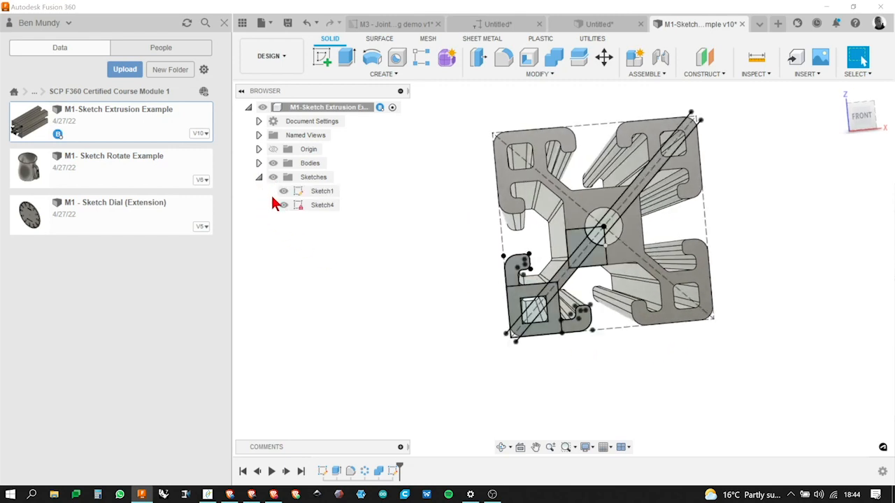
left_click(284, 204)
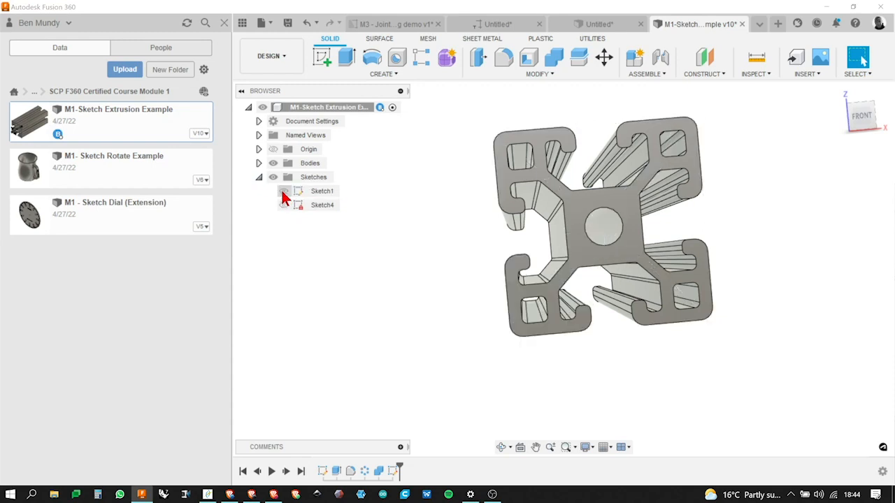
Compare the commands offered for Sketch4 and Sketch1, including saving Sketch1 as a DXF, without exporting anything
right_click(314, 205)
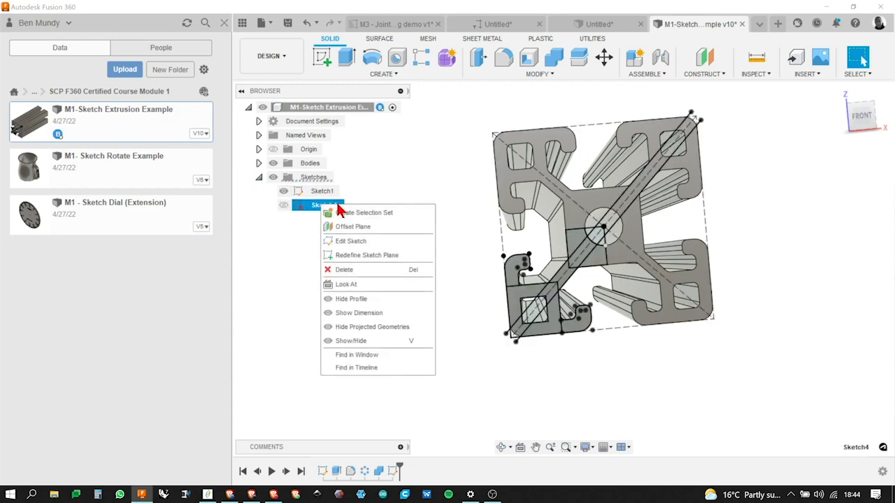
key("Escape")
left_click(322, 192)
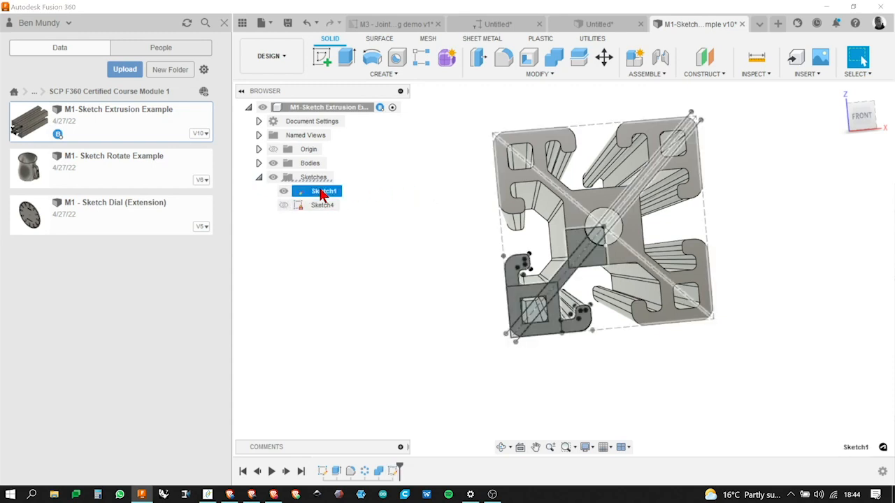
left_click(395, 209)
middle_click_drag(395, 209, 355, 202, "shift")
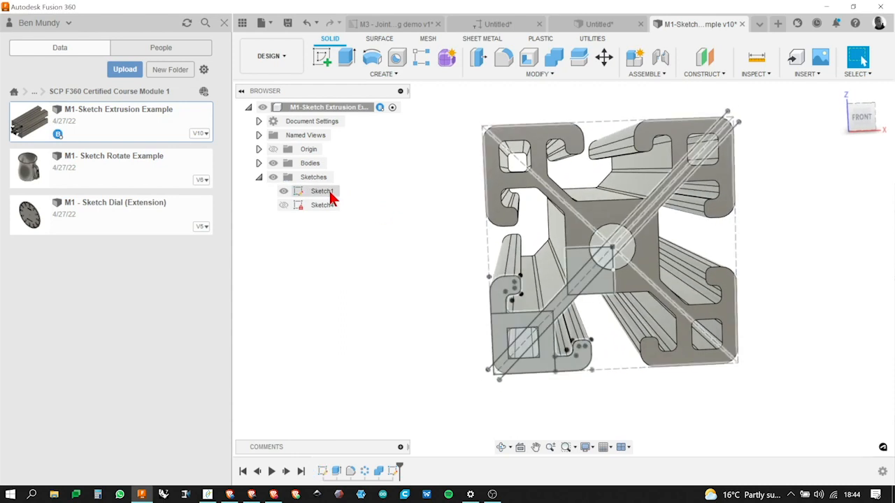
right_click(332, 198)
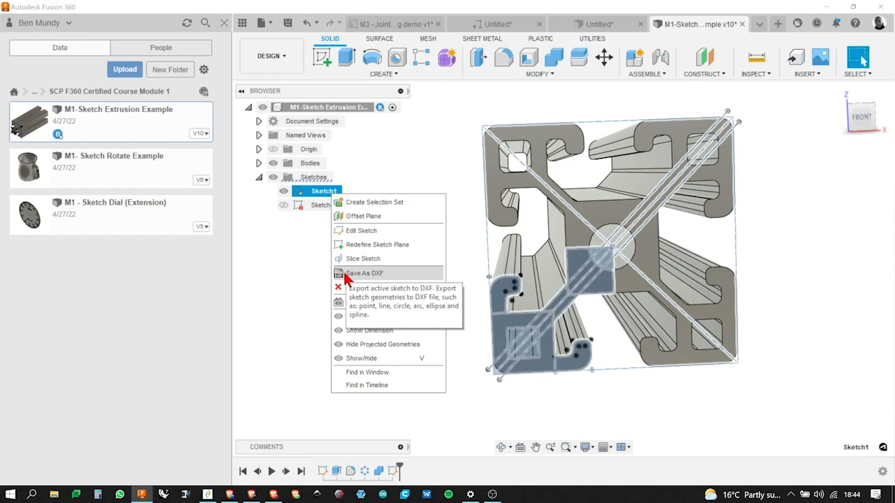
left_click(259, 270)
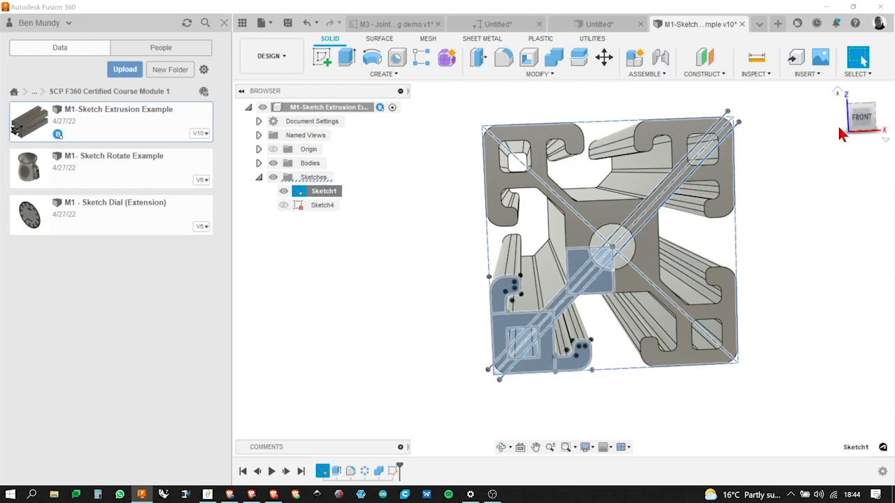
Hide the bodies to examine Sketch1 from the front, and show the bodies again with Sketch1 hidden
left_click(273, 163)
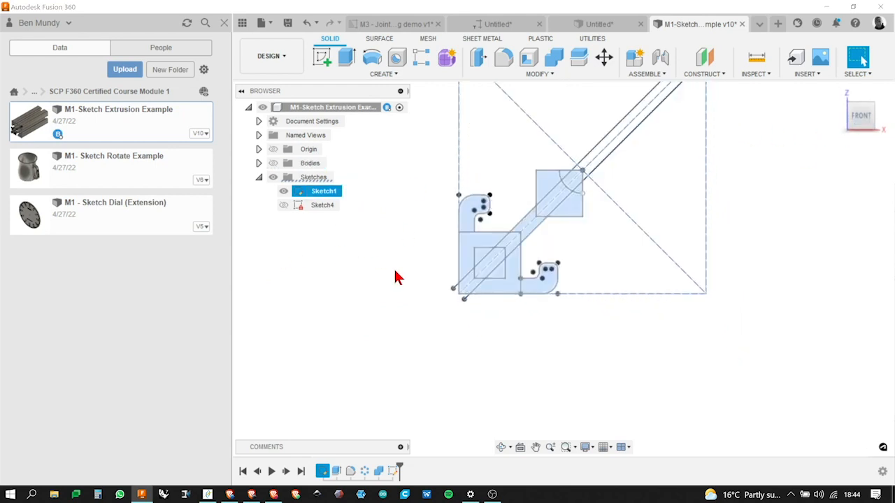
scroll(596, 375, "down", 3)
scroll(643, 286, "up", 3)
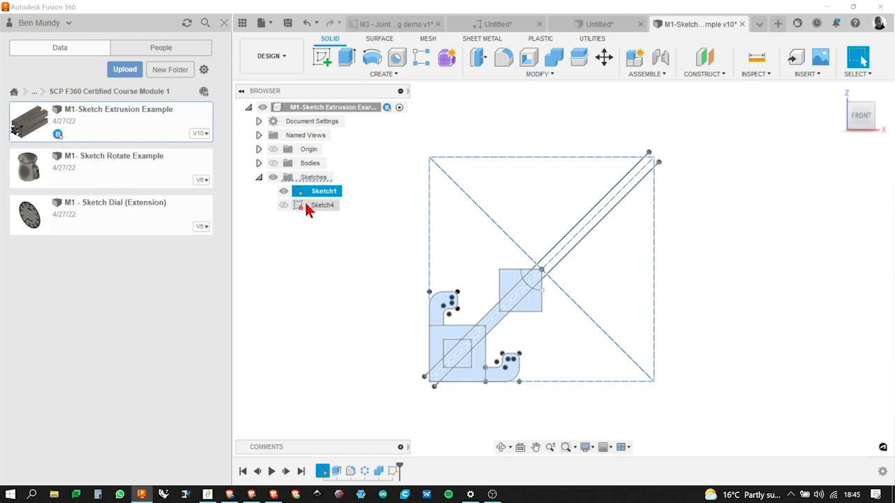
left_click(274, 163)
left_click(310, 293)
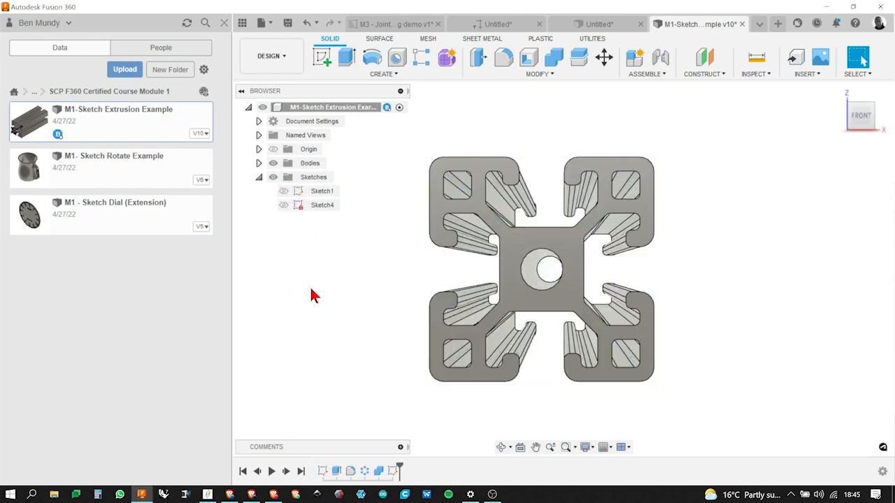
Set the camera to orthographic so the extrusion is viewed without perspective from the front
left_click(586, 448)
mouse_move(629, 406)
left_click(705, 419)
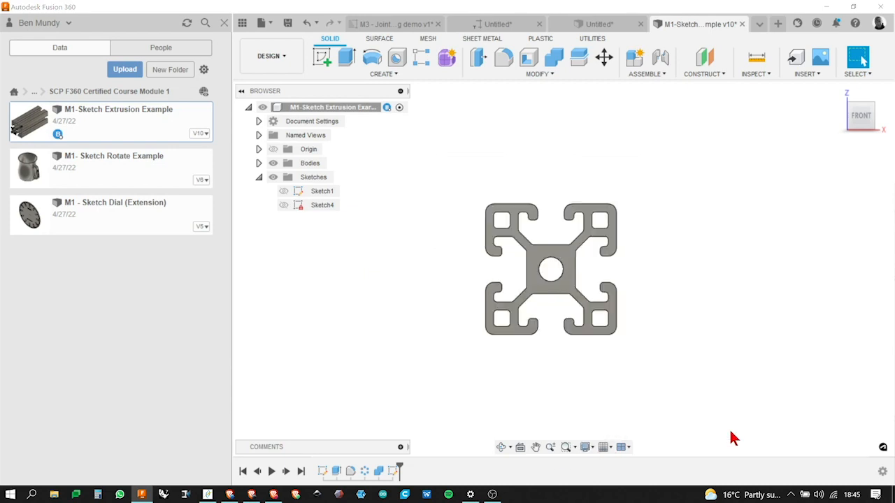
middle_click_drag(745, 231, 857, 203, "shift")
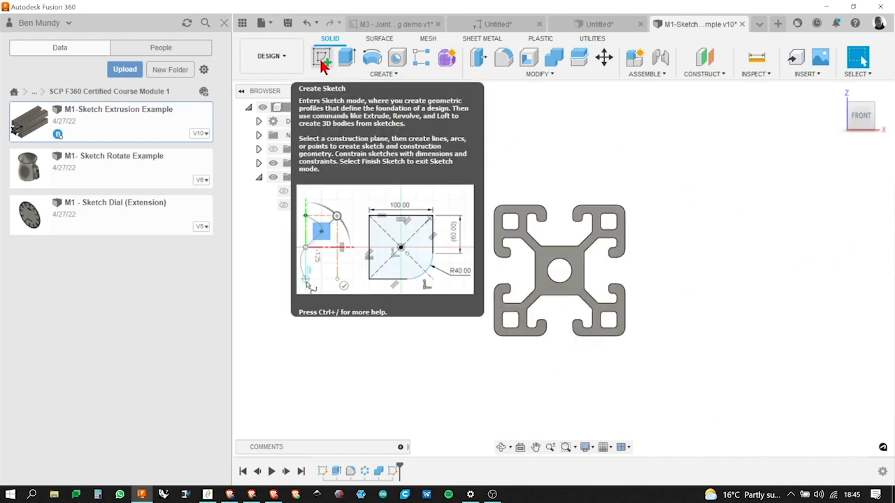
Create a sketch on the extrusion's front face and finish it without drawing any geometry
left_click(321, 61)
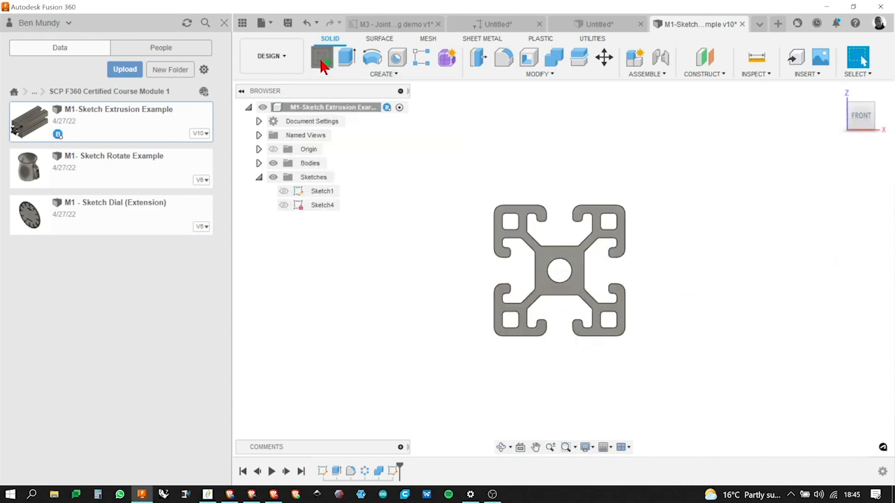
left_click(548, 258)
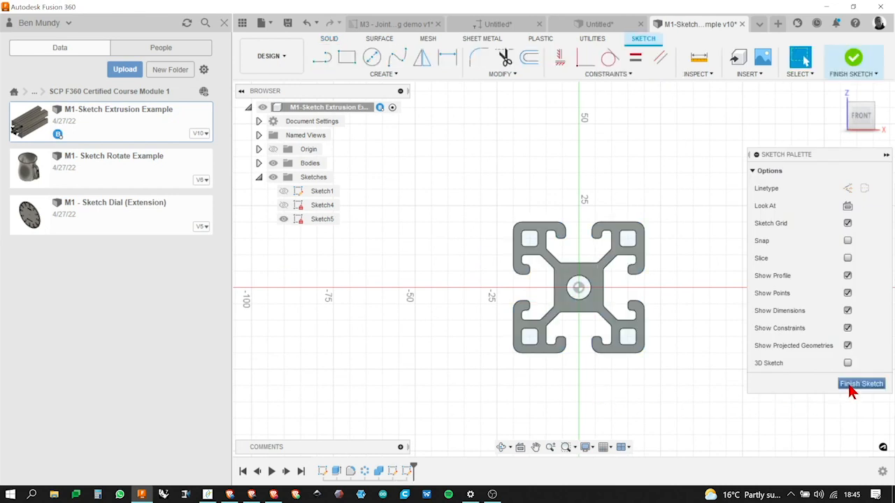
left_click(850, 386)
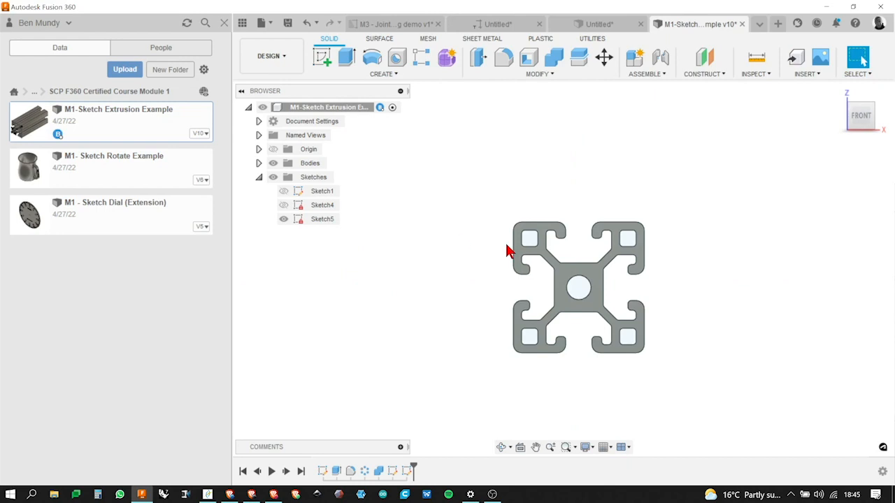
Save Sketch5 as a DXF file named Extrusion demo on the Desktop
scroll(620, 315, "up", 3)
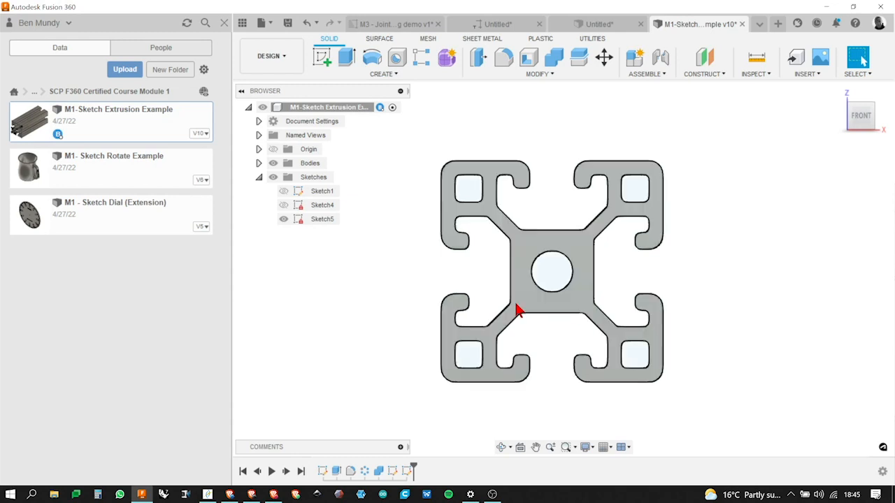
right_click(322, 219)
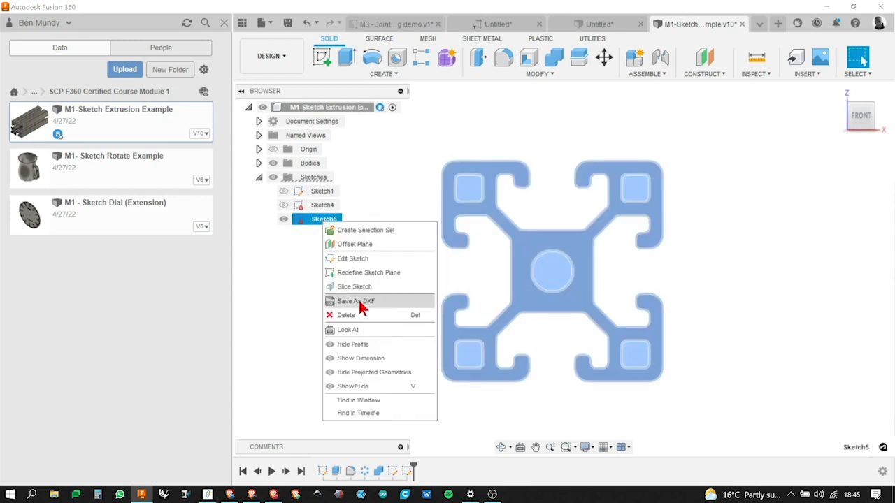
left_click(360, 301)
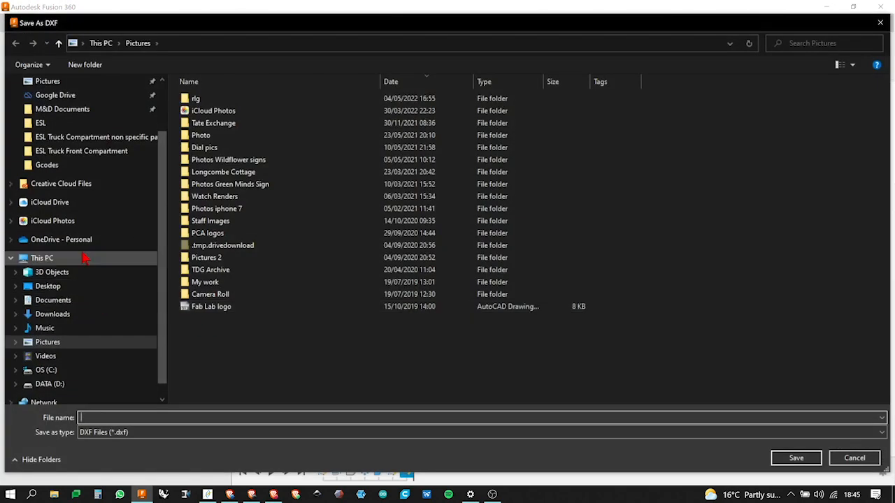
left_click(81, 286)
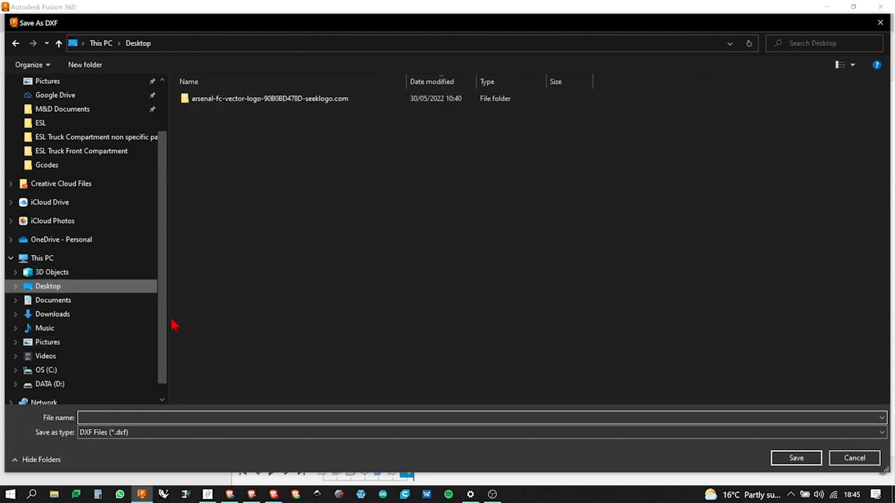
left_click(197, 418)
type("Extrusion ")
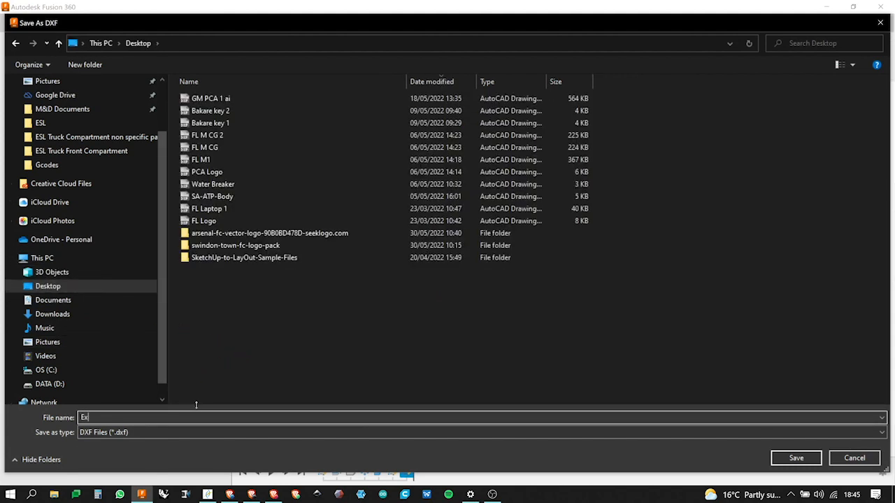
type("demo")
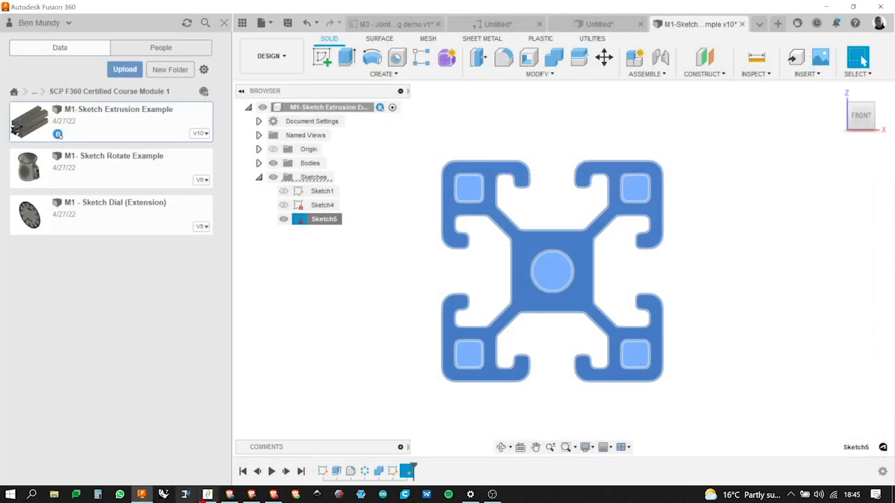
Switch to the Thunder Laser software and delete all the existing sheet geometry from the work area
left_click(207, 494)
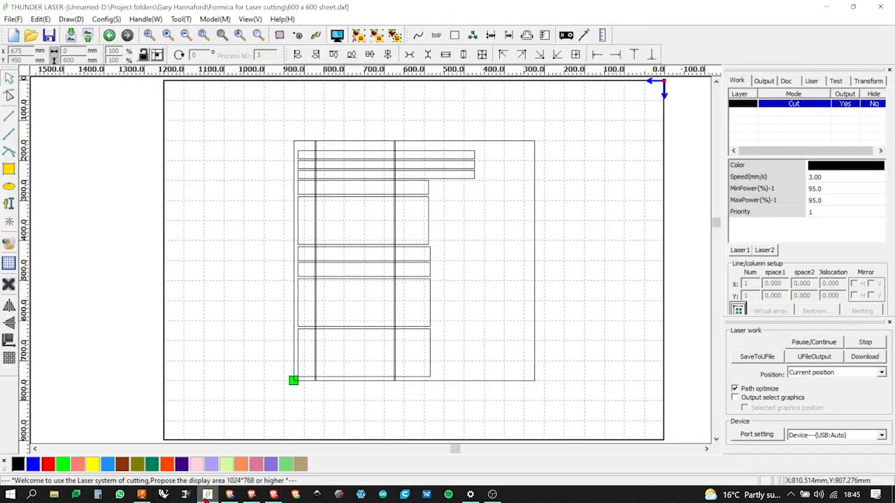
left_click_drag(274, 130, 568, 402)
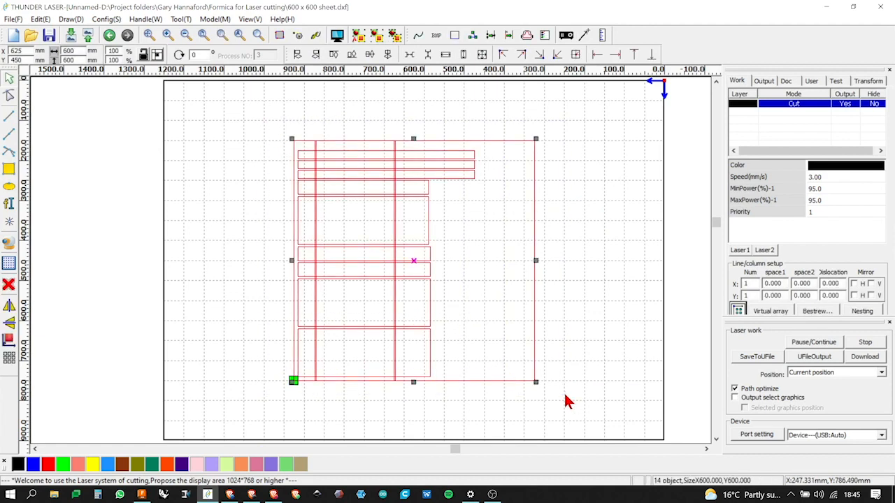
key("Delete")
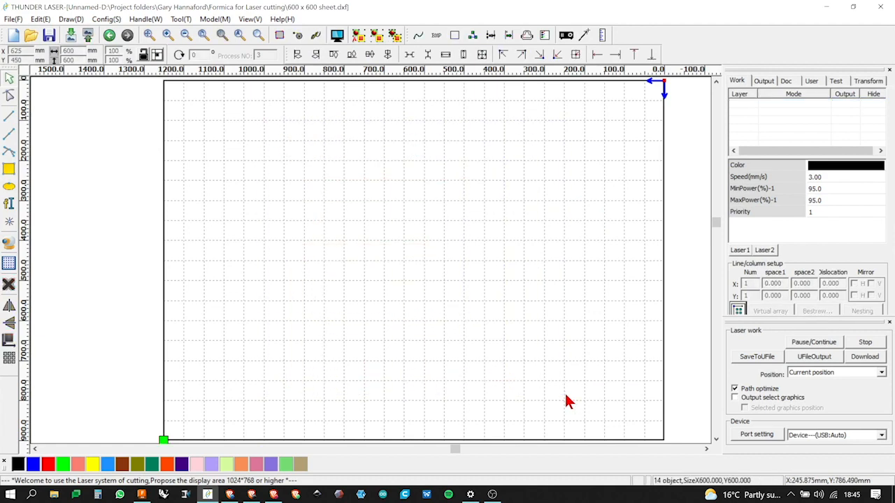
Import the Extrusion demo DXF from the Desktop and inspect its outlines up close
left_click(14, 19)
left_click(28, 89)
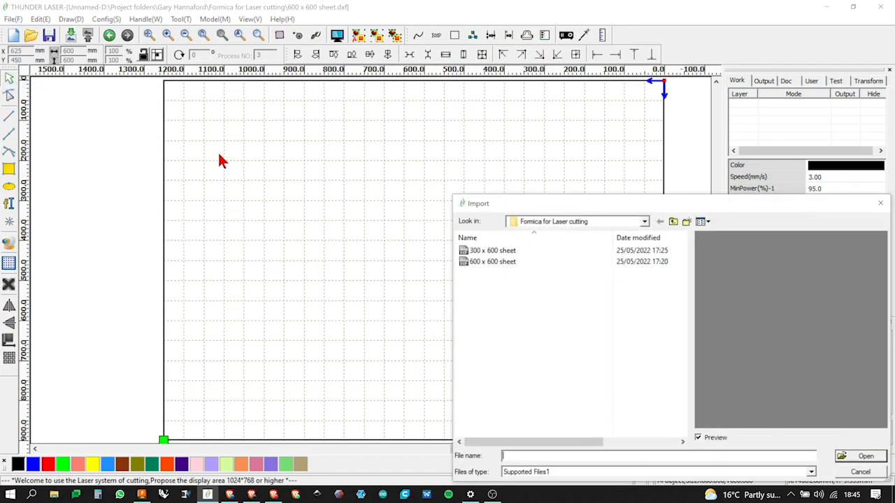
left_click(645, 222)
scroll(577, 308, "up", 6)
scroll(566, 301, "down", 1)
left_click(556, 303)
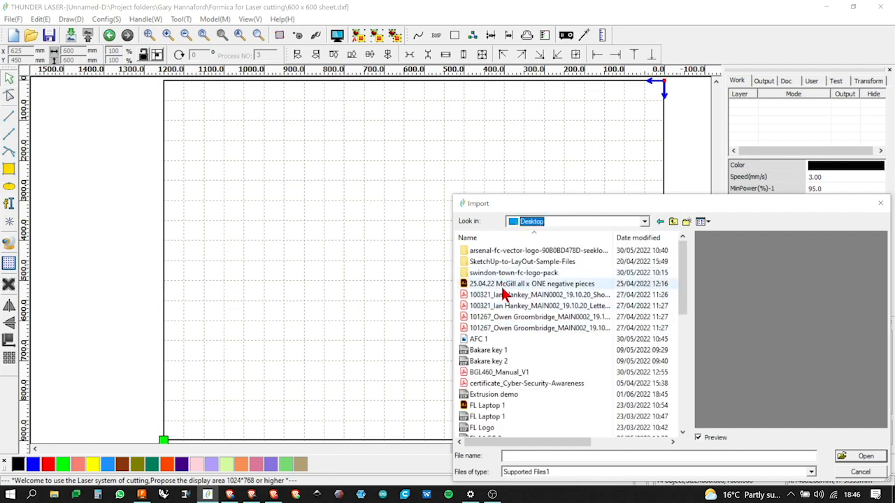
scroll(524, 362, "down", 1)
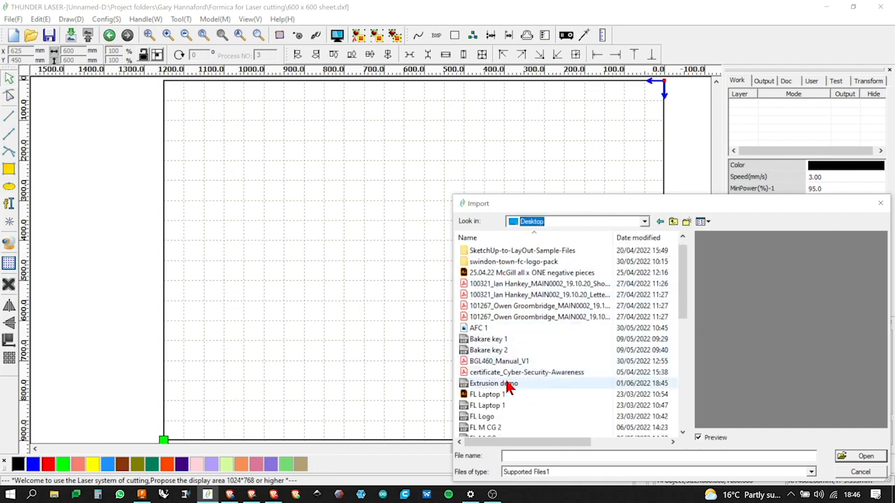
left_click(507, 383)
left_click(861, 459)
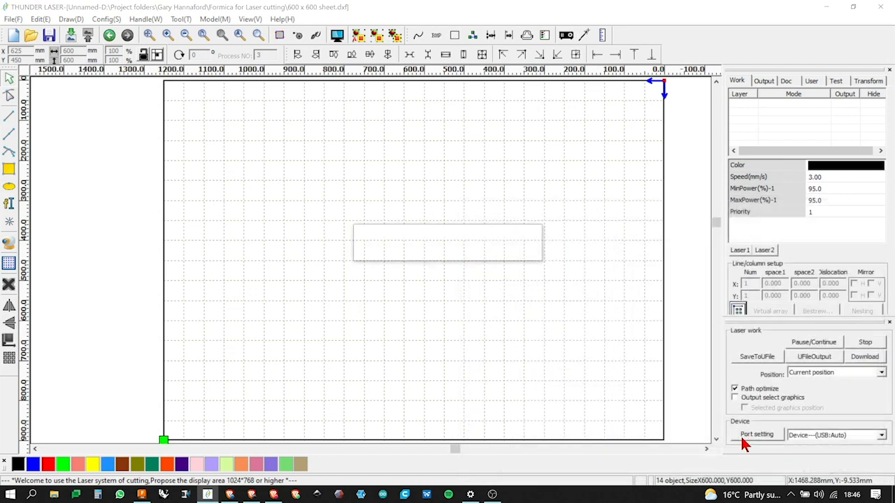
scroll(526, 364, "up", 5)
scroll(590, 369, "down", 6)
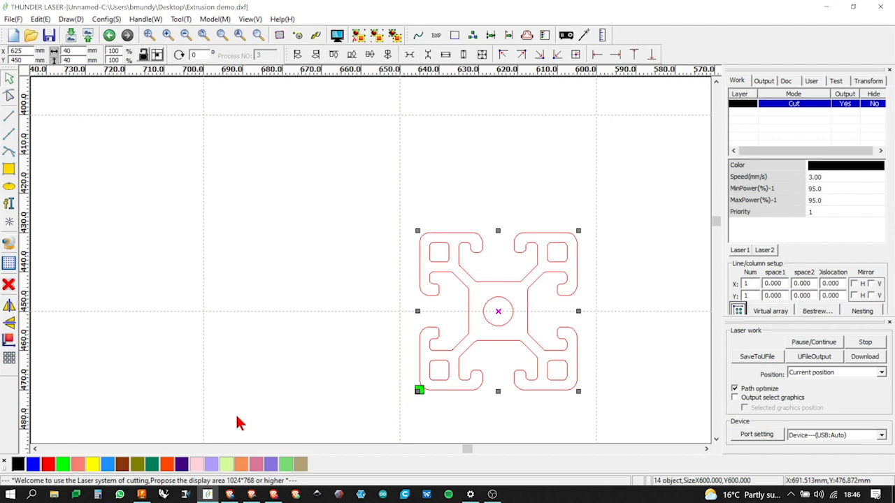
Switch back to Fusion 360, hide Sketch5 and close the data panel
left_click(142, 494)
left_click(383, 358)
scroll(383, 358, "down", 3)
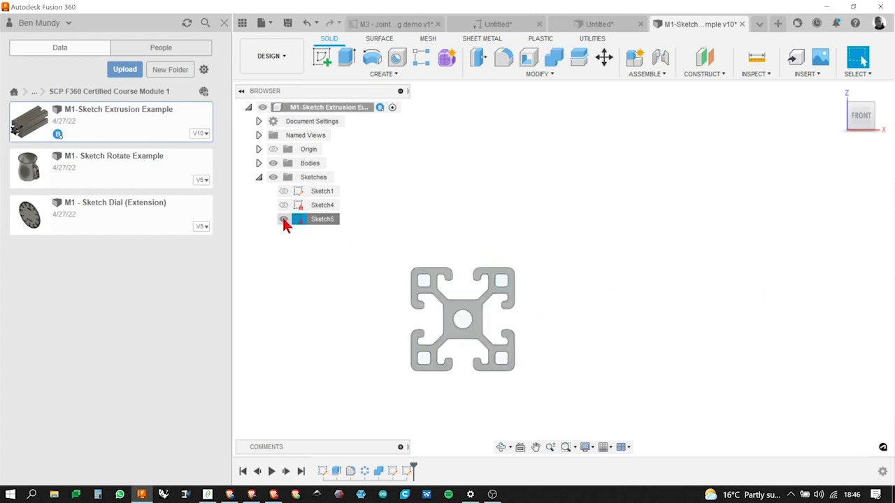
left_click(245, 23)
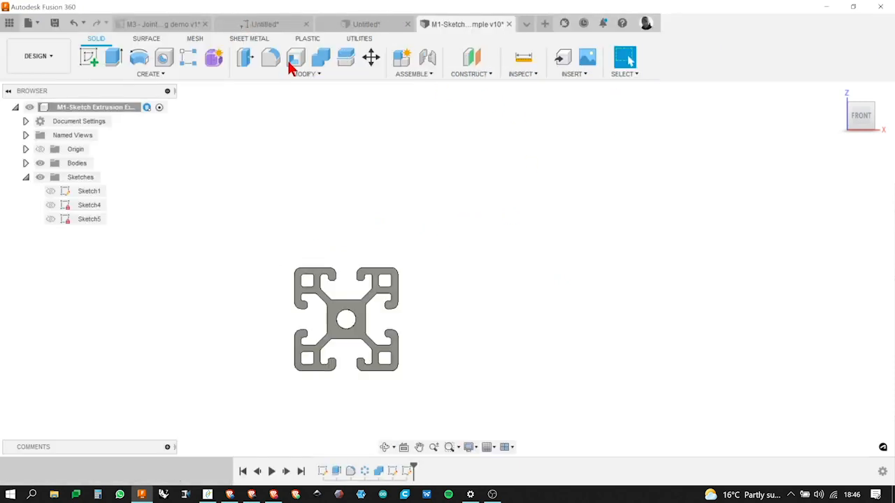
Pattern the extrusion body in a rectangular pattern along the X direction, with a quantity of 3 over an extent of -85 mm
left_click(193, 60)
left_click(805, 171)
left_click(841, 201)
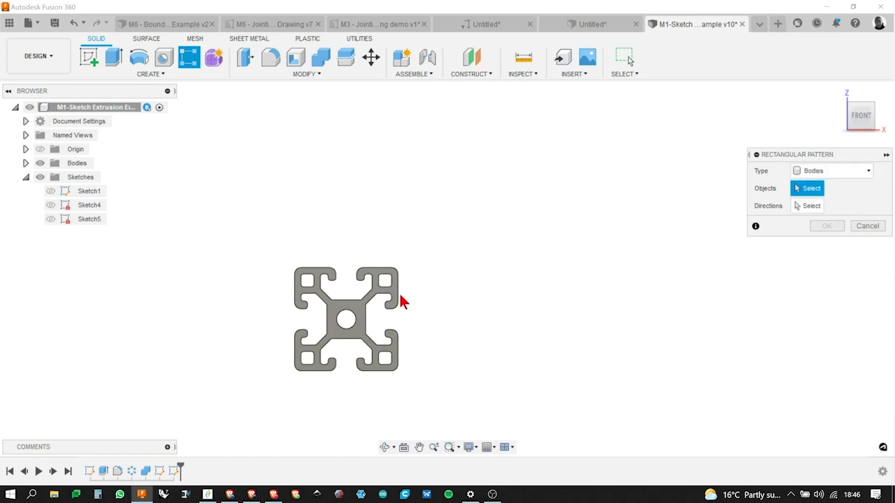
left_click(349, 317)
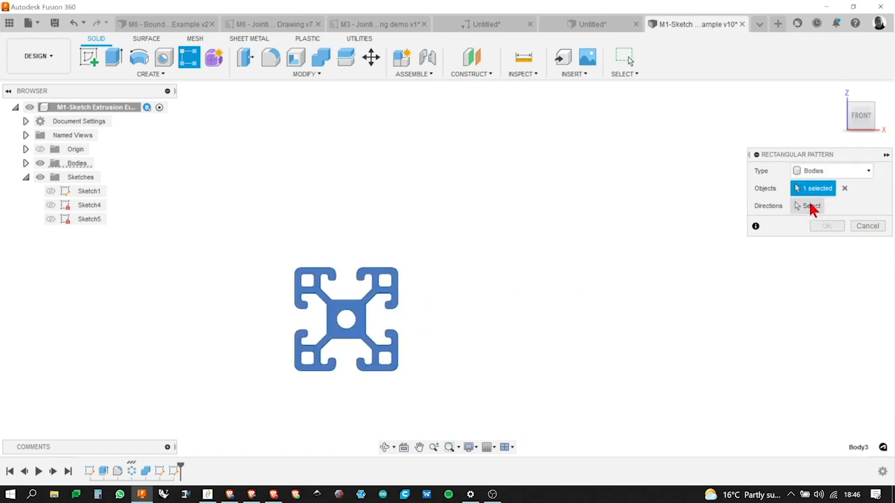
left_click(811, 207)
left_click(395, 292)
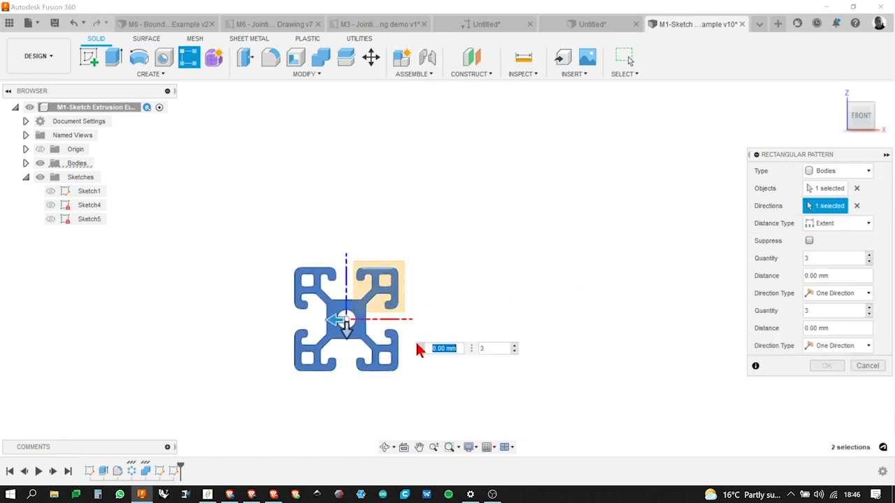
left_click_drag(342, 319, 573, 318)
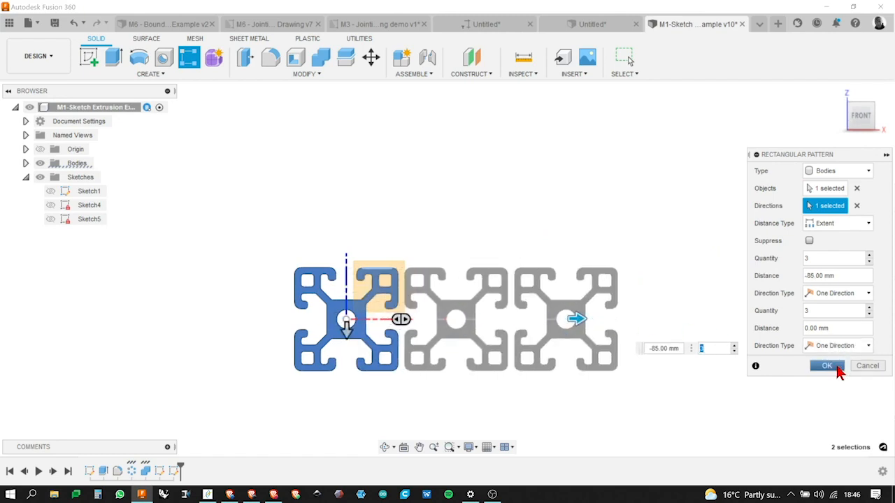
left_click(827, 367)
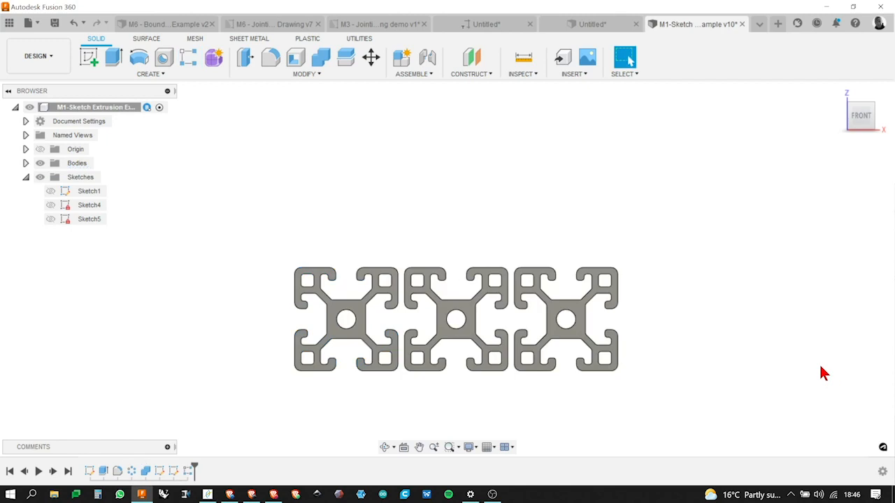
Create a sketch on the original extrusion's front face and project the front faces of the two patterned copies into it
left_click(87, 58)
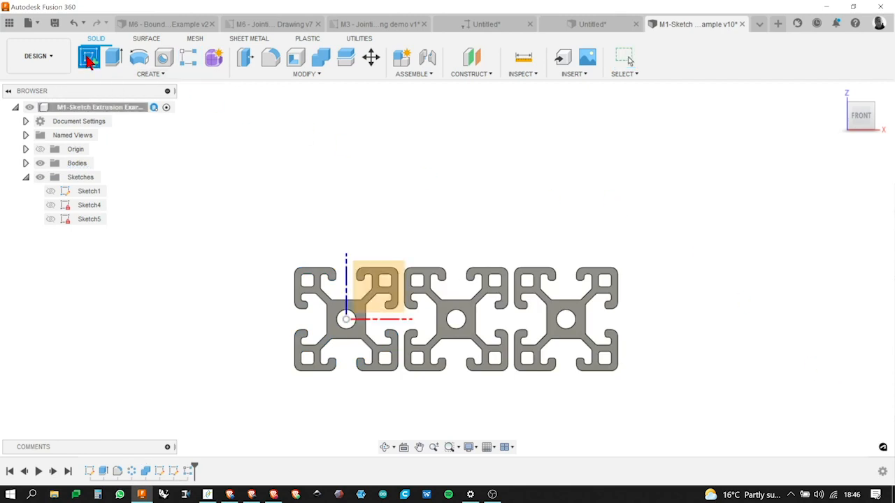
left_click(338, 316)
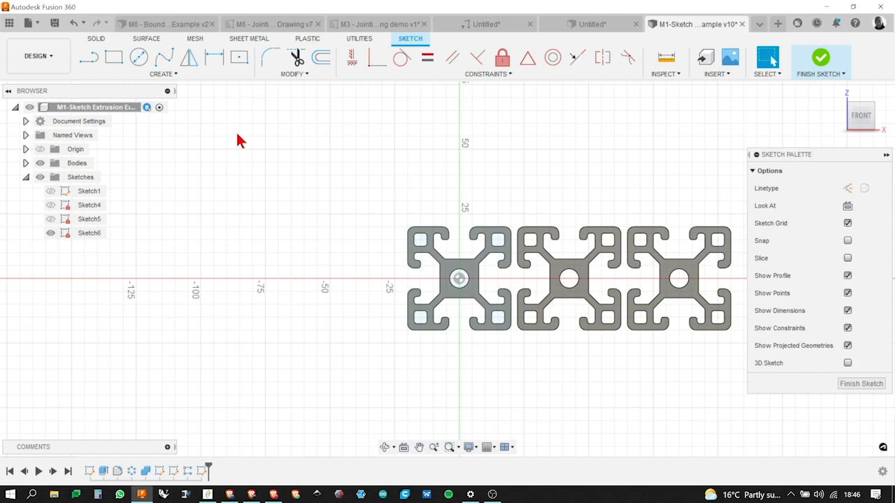
key("p")
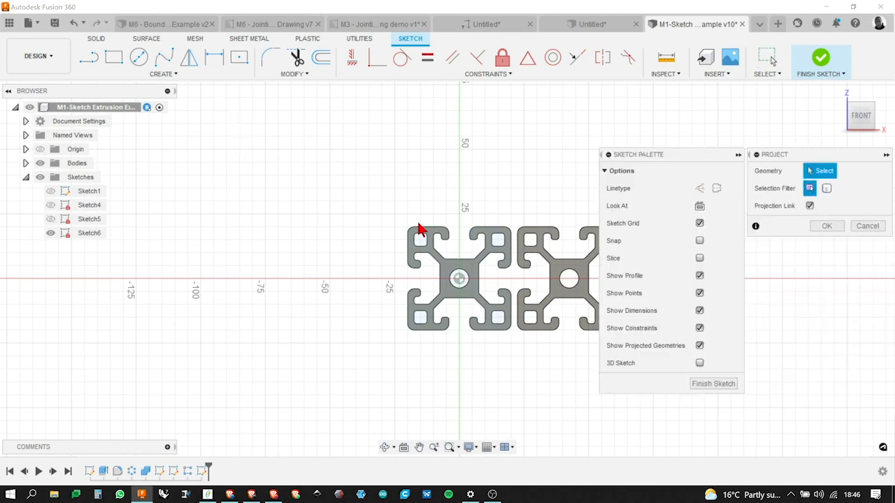
scroll(272, 231, "down", 4)
scroll(515, 253, "up", 6)
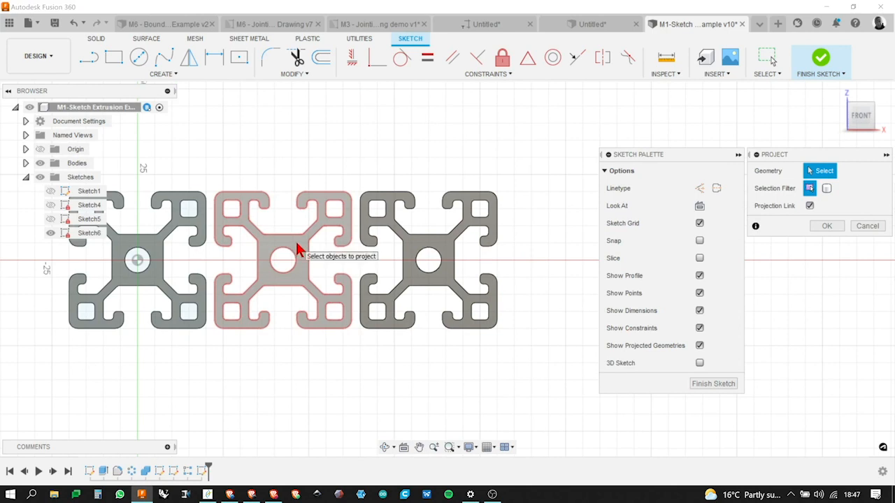
left_click(297, 245)
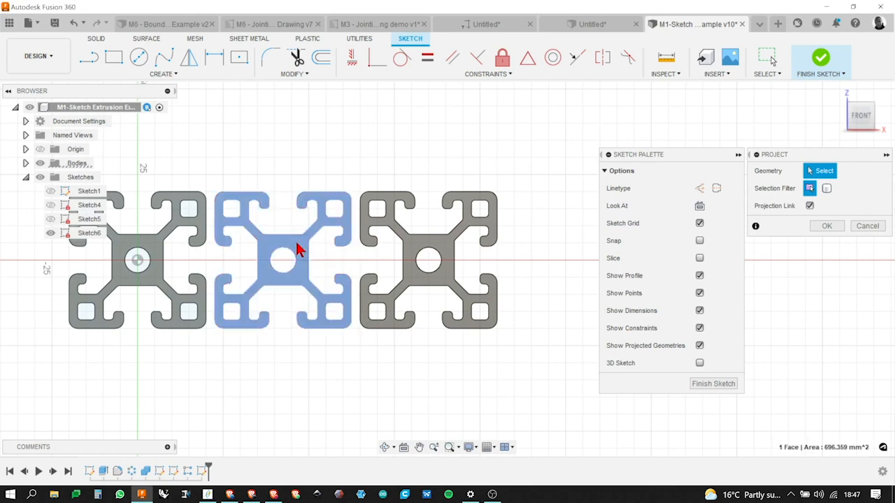
left_click(448, 249)
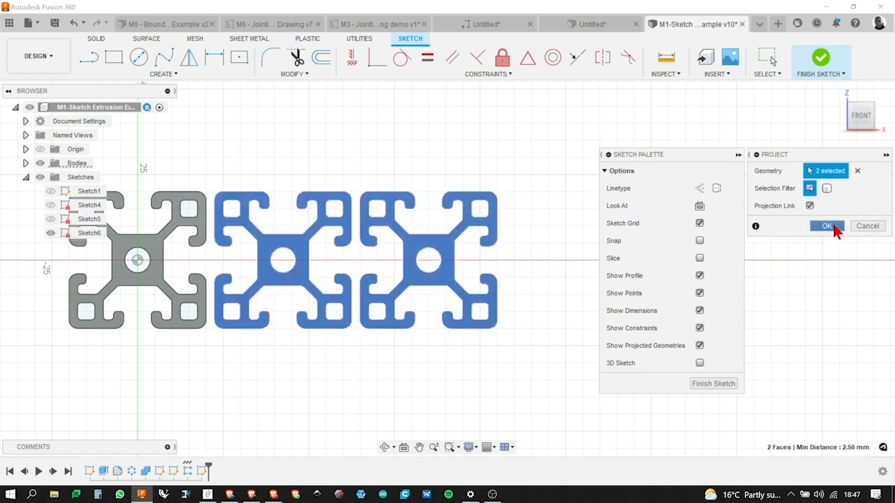
left_click(829, 227)
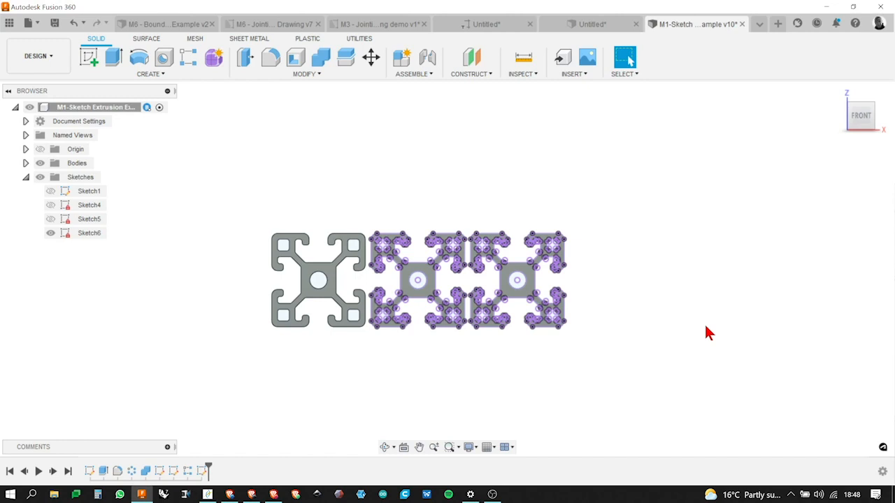
Open M6 - Boundary Fill Example from the SCP F360 Certified Course Module 6 folder and close the data panel
left_click(10, 22)
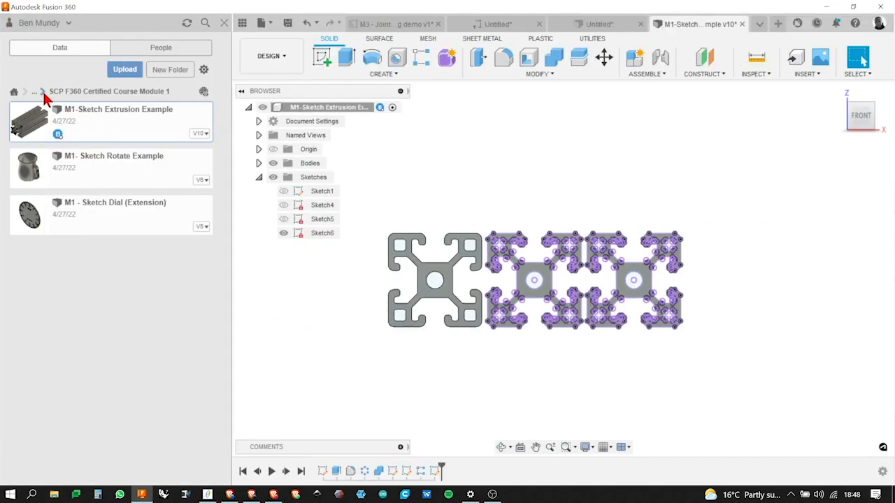
left_click(35, 92)
left_click(61, 109)
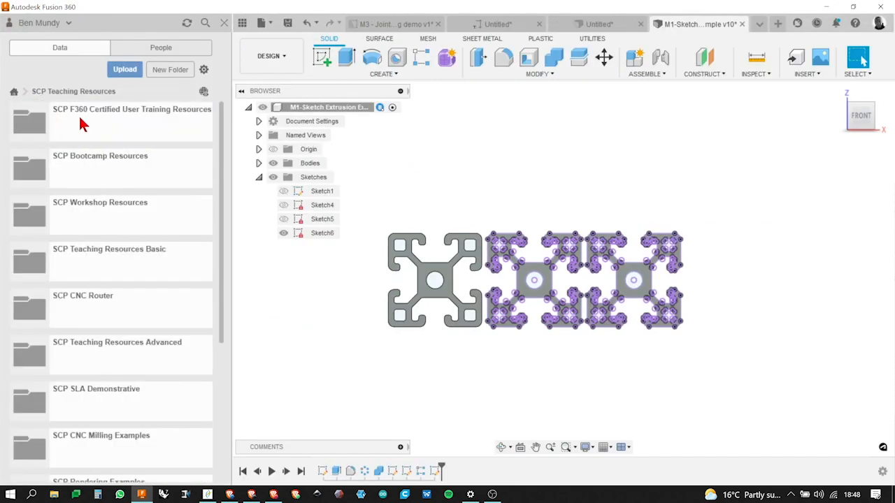
left_click(82, 115)
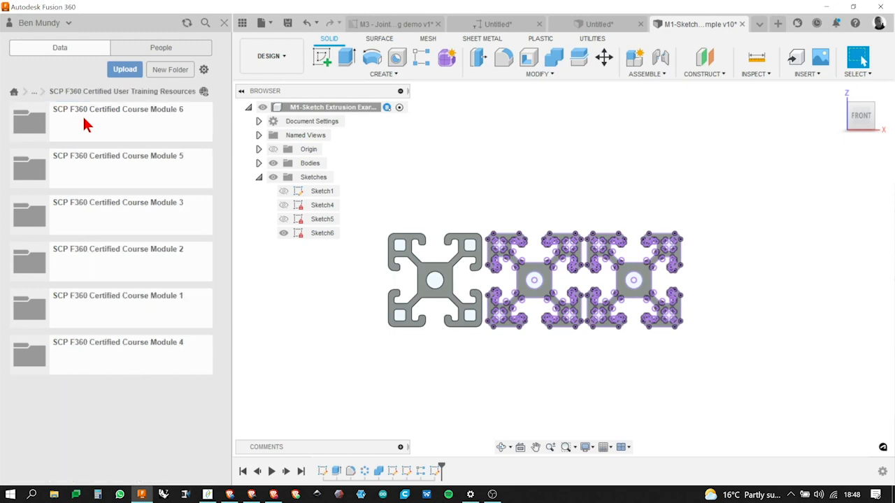
left_click(130, 130)
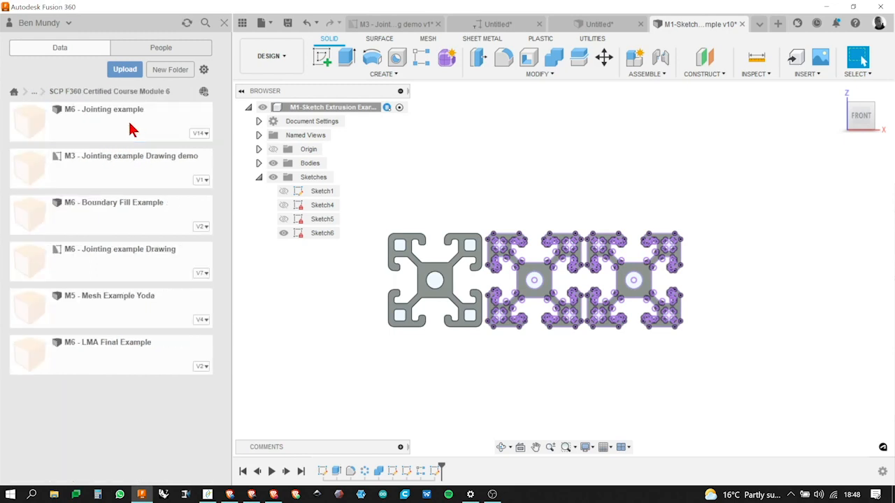
double_click(109, 222)
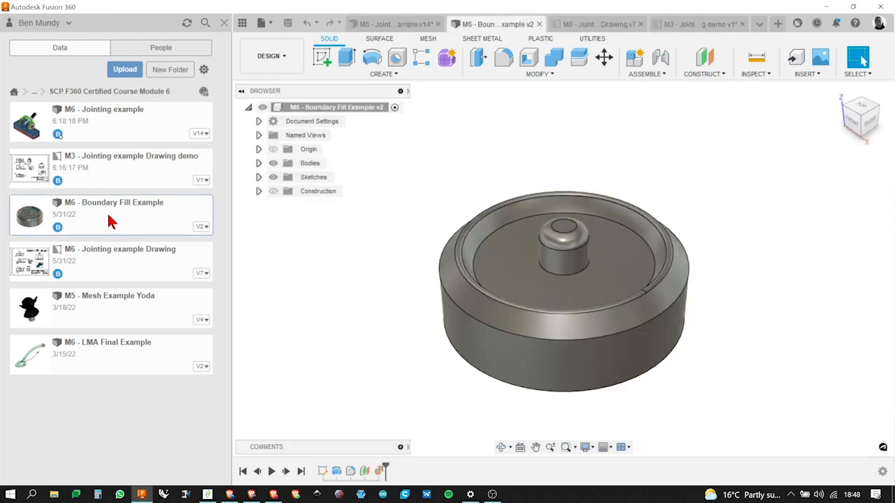
left_click(242, 23)
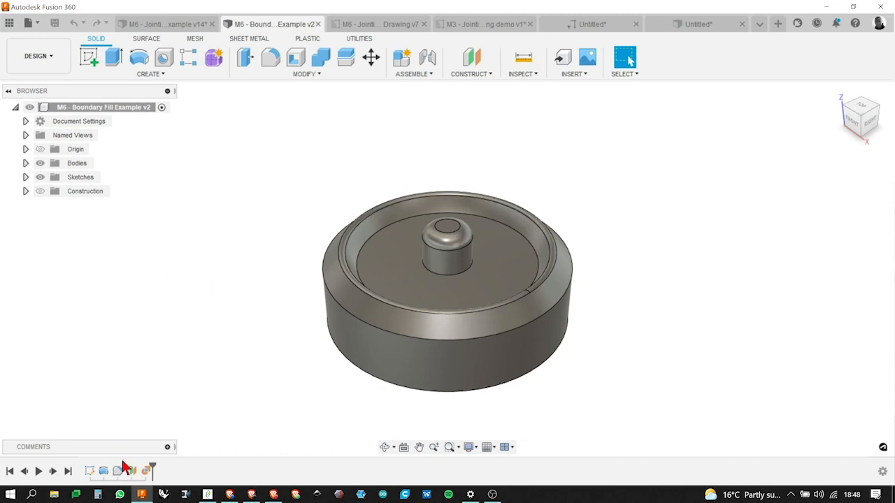
Roll the design history back to just after the fillet, ahead of the construction plane and boundary fill
left_click_drag(151, 467, 125, 459)
middle_click_drag(621, 203, 677, 212, "shift")
scroll(665, 220, "up", 3)
scroll(665, 219, "down", 3)
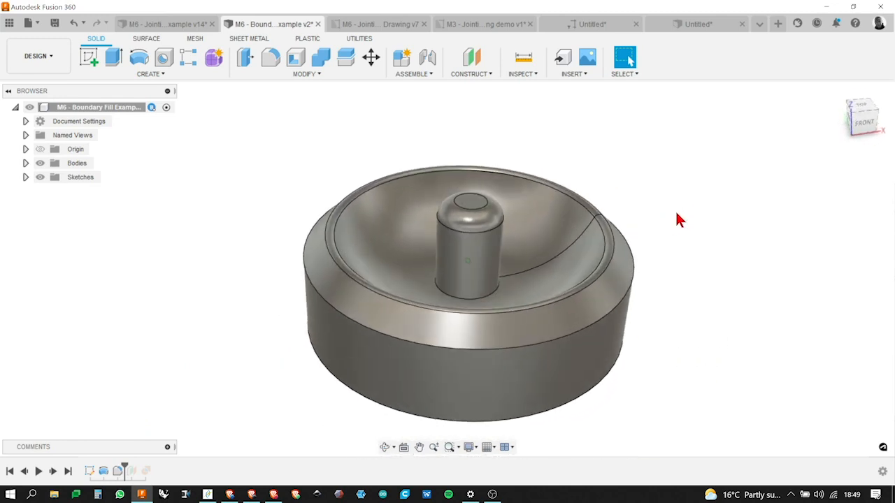
scroll(417, 381, "down", 2)
Open the revolved body's profile sketch, examine its outline and dimensions, and exit the sketch
right_click(89, 472)
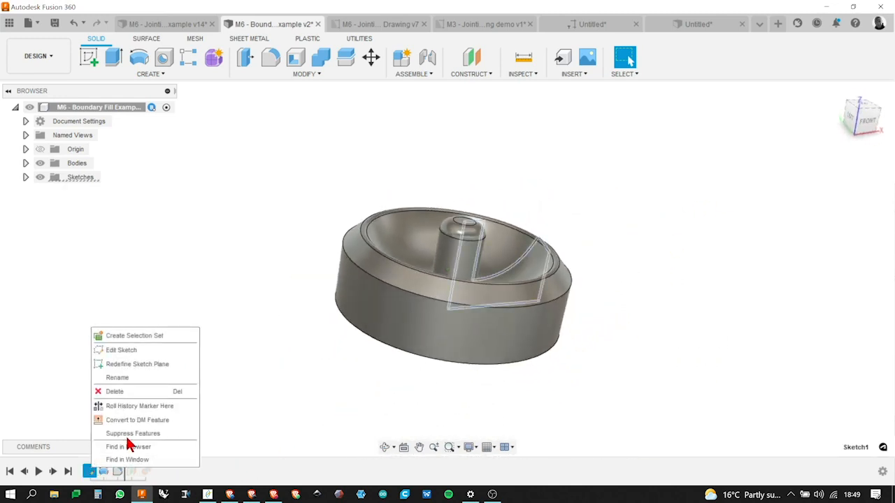
left_click(128, 355)
scroll(305, 301, "down", 3)
scroll(431, 302, "up", 3)
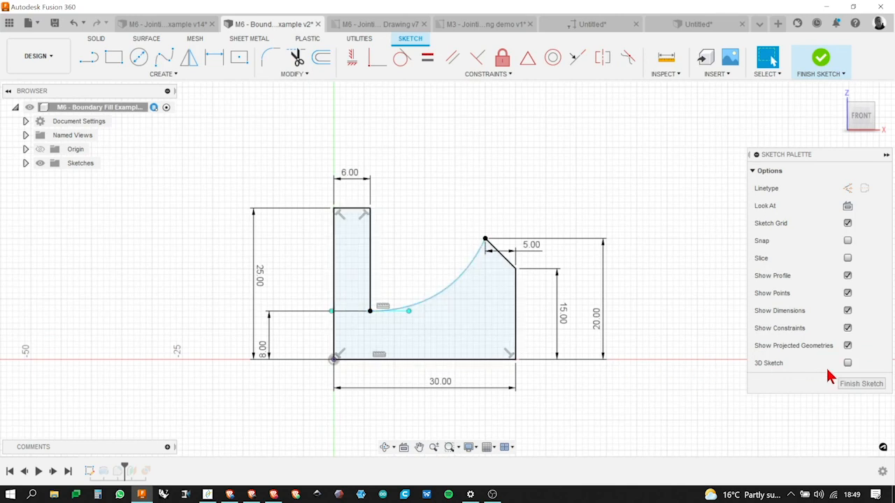
left_click(860, 384)
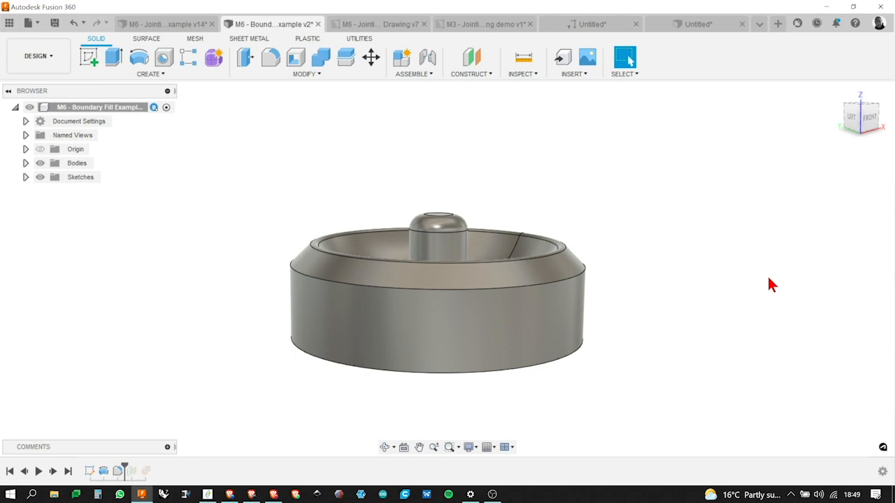
Create an offset plane 15 mm above the XY plane, cutting through the bowl-shaped recess
left_click(161, 76)
left_click(472, 62)
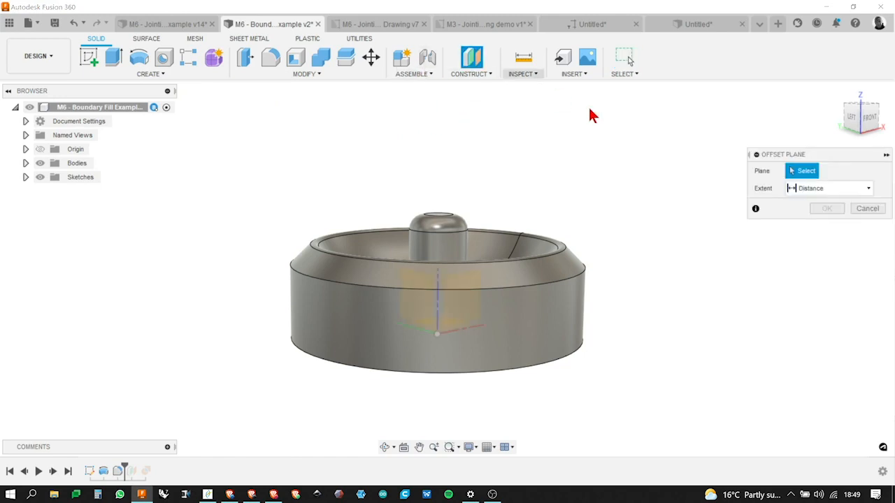
middle_click_drag(705, 189, 545, 329, "shift")
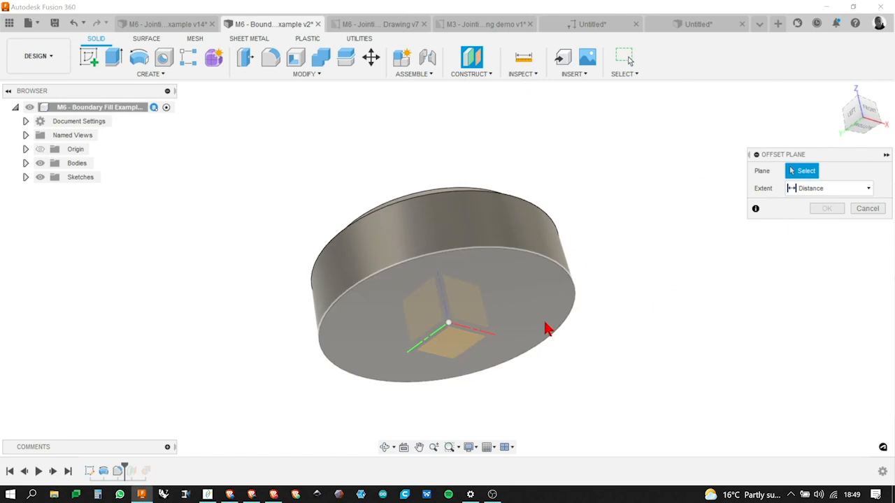
left_click(451, 346)
middle_click_drag(631, 359, 411, 304, "shift")
left_click_drag(410, 302, 406, 214)
middle_click_drag(407, 216, 354, 252, "shift")
scroll(386, 256, "up", 4)
left_click_drag(320, 257, 316, 315)
middle_click_drag(261, 249, 779, 254, "shift")
left_click(826, 226)
Show the construction planes, and reopen the offset plane's definition, keeping the distance at 15 mm
left_click(40, 191)
left_click(25, 191)
middle_click_drag(157, 222, 750, 427, "shift")
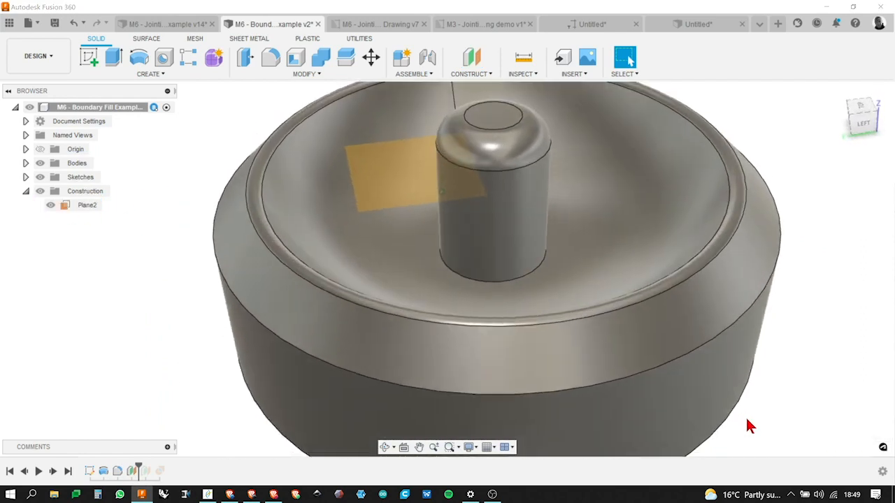
left_click(139, 471)
right_click(139, 471)
left_click(168, 399)
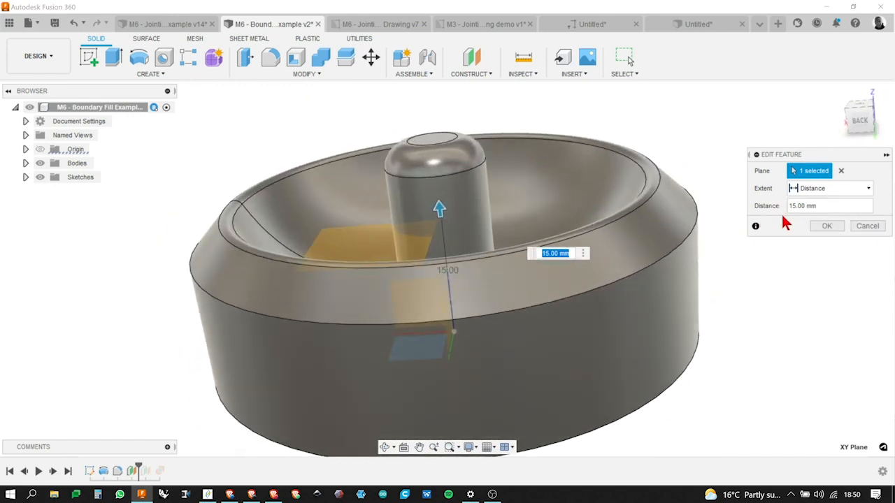
left_click(825, 228)
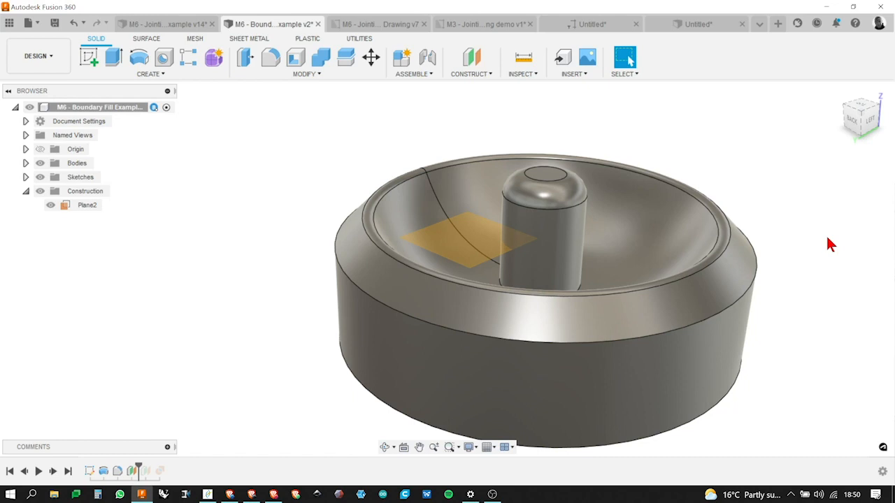
Boundary-fill the recess below the offset plane, using the body and plane as tools, and join the cell to the body
left_click(162, 75)
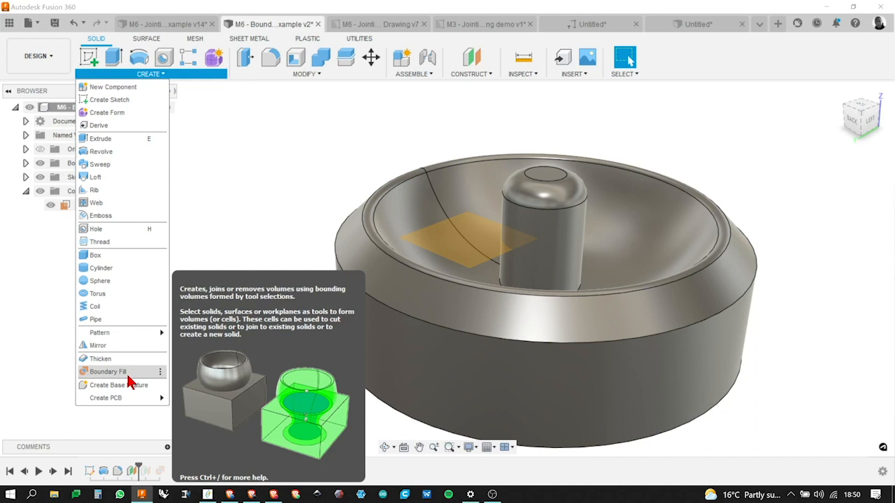
left_click(128, 376)
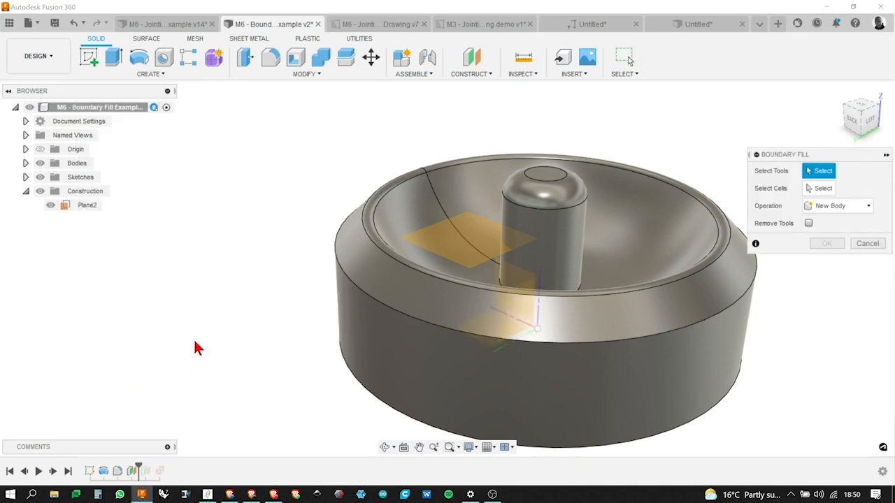
scroll(182, 315, "down", 3)
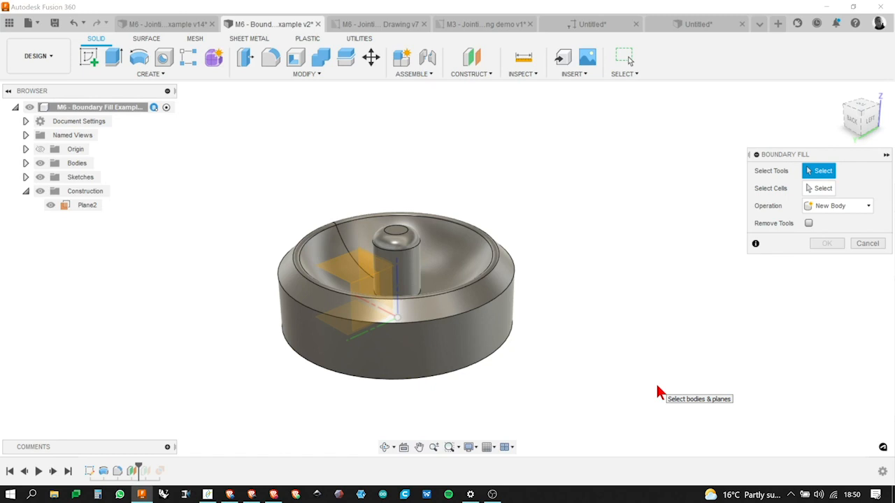
left_click(473, 344)
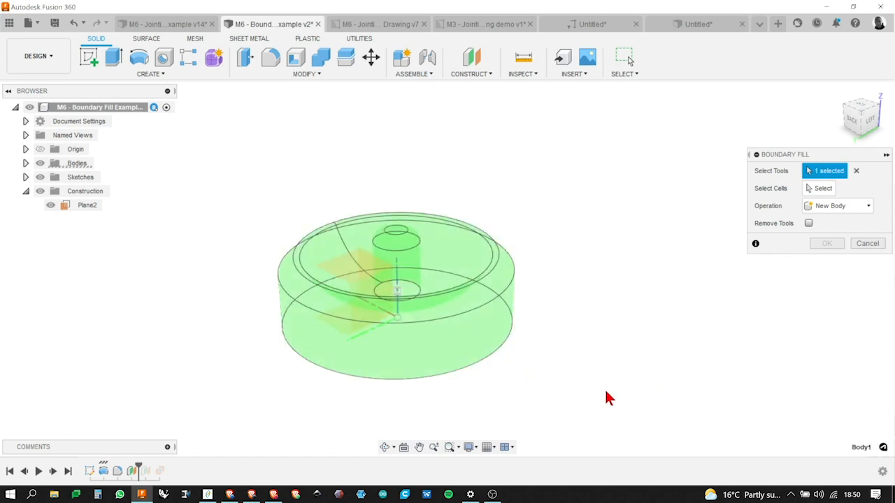
left_click(352, 271)
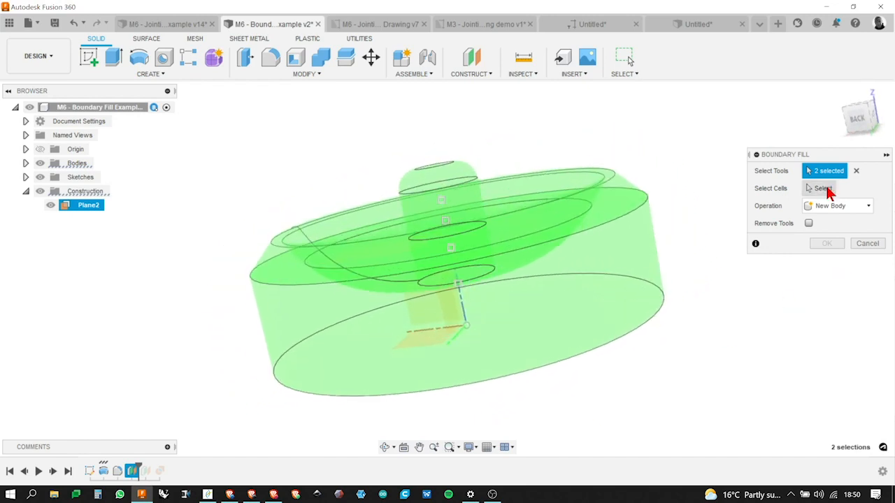
left_click(823, 188)
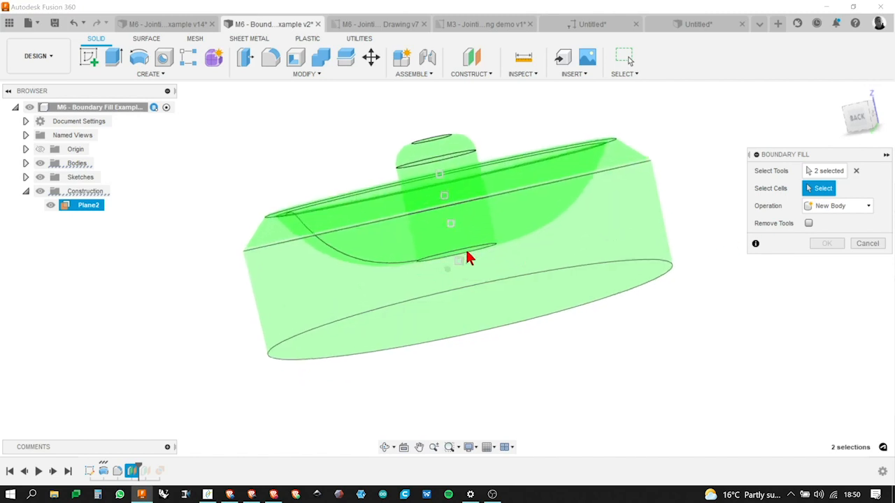
left_click(452, 224)
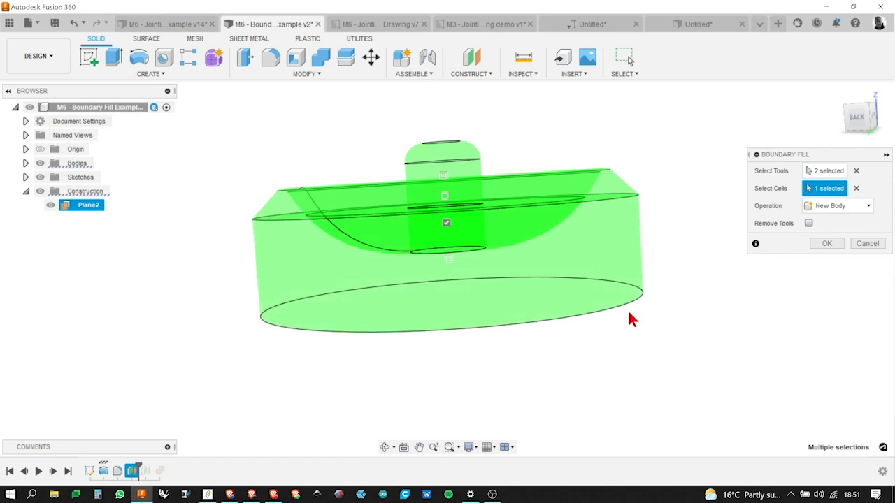
left_click(841, 209)
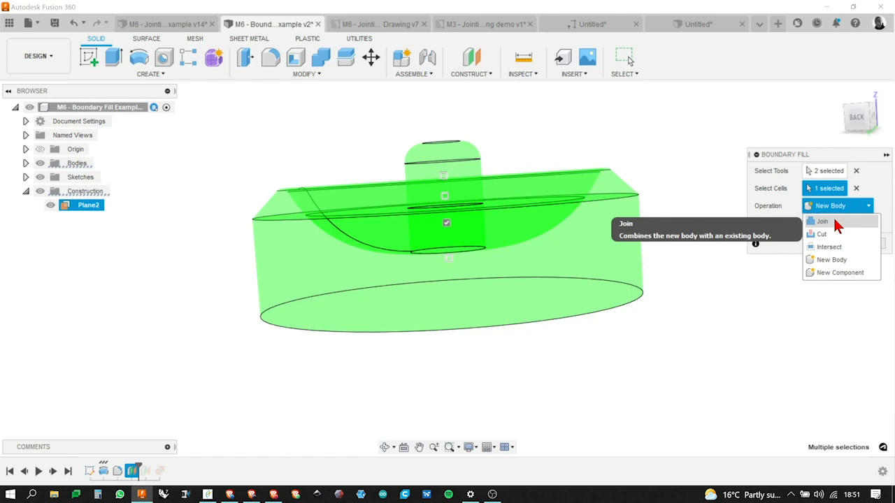
left_click(836, 221)
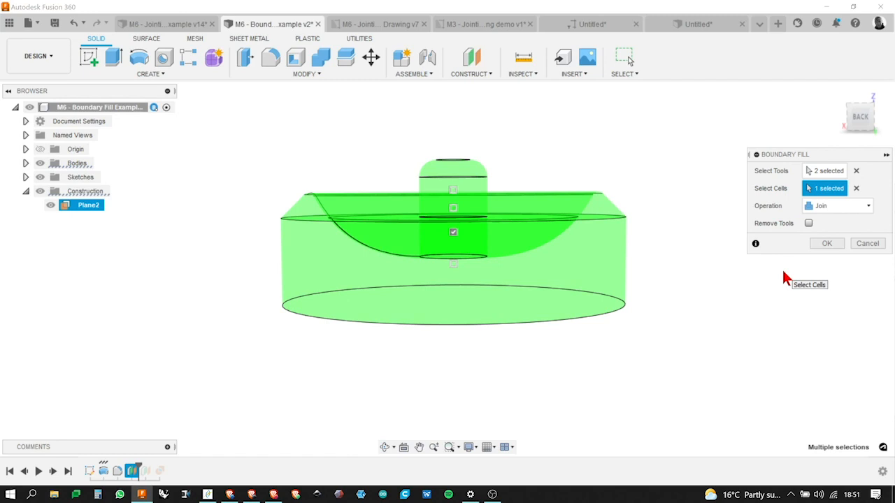
left_click(823, 243)
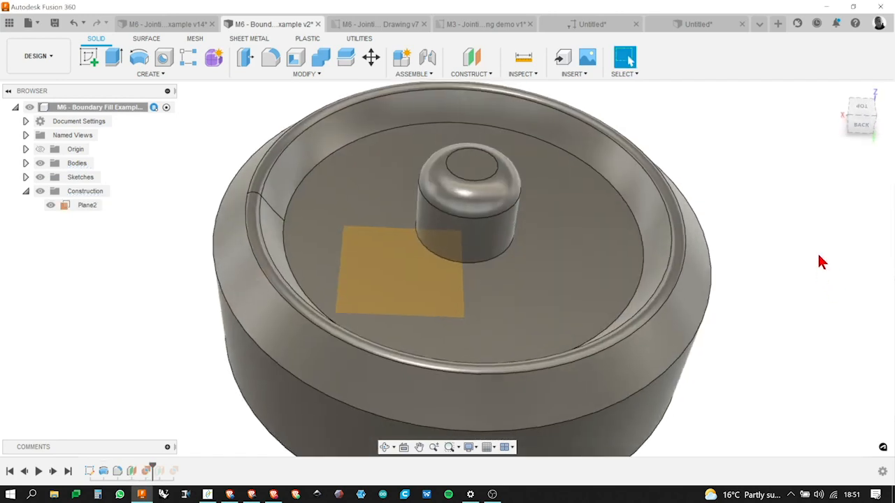
middle_click_drag(782, 306, 782, 325, "shift")
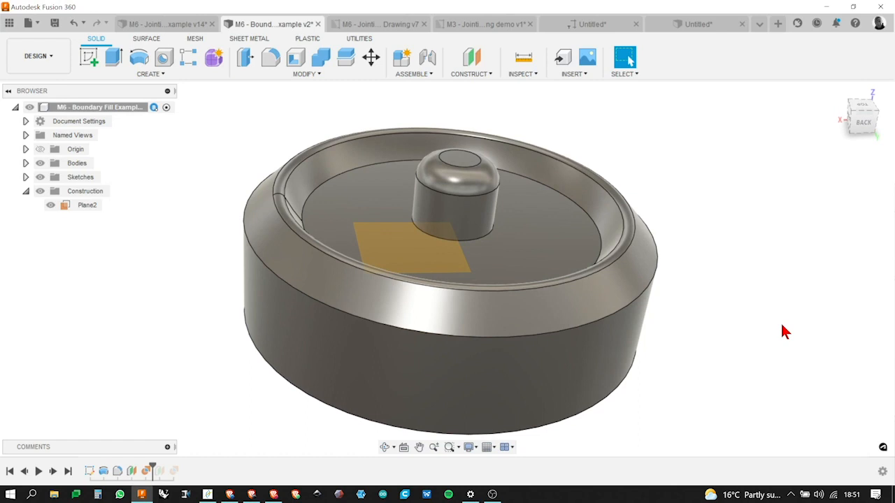
left_click(456, 263)
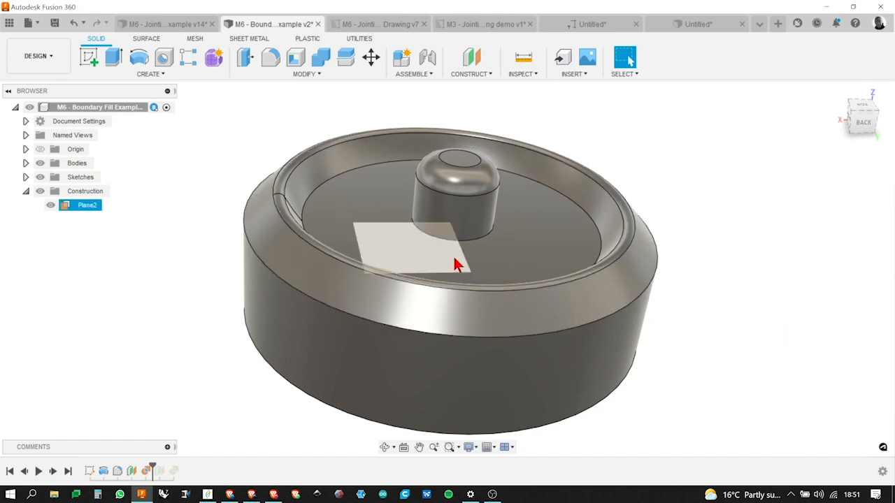
left_click(665, 276)
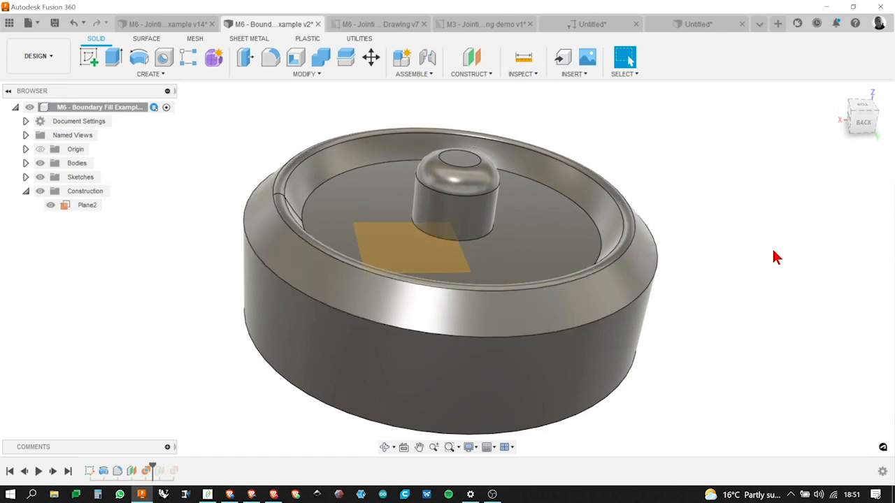